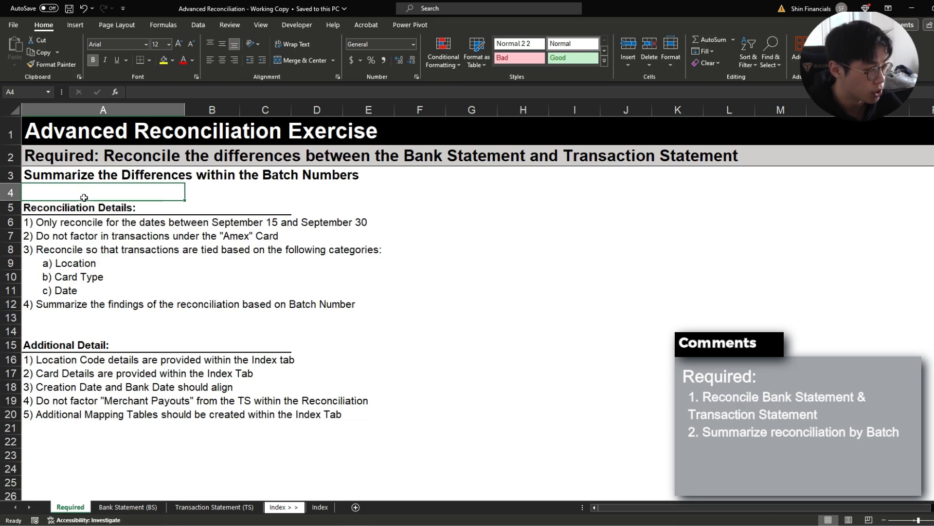
Step: Examine the Bank Statement (BS) sheet's VISA, Master and Amex headers and its location and date columns
key("ctrl+Home")
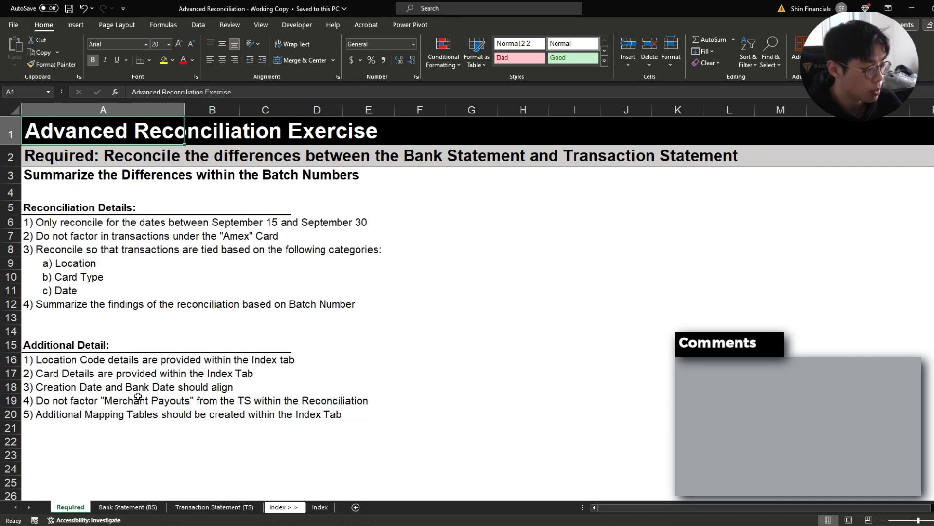
left_click(129, 507)
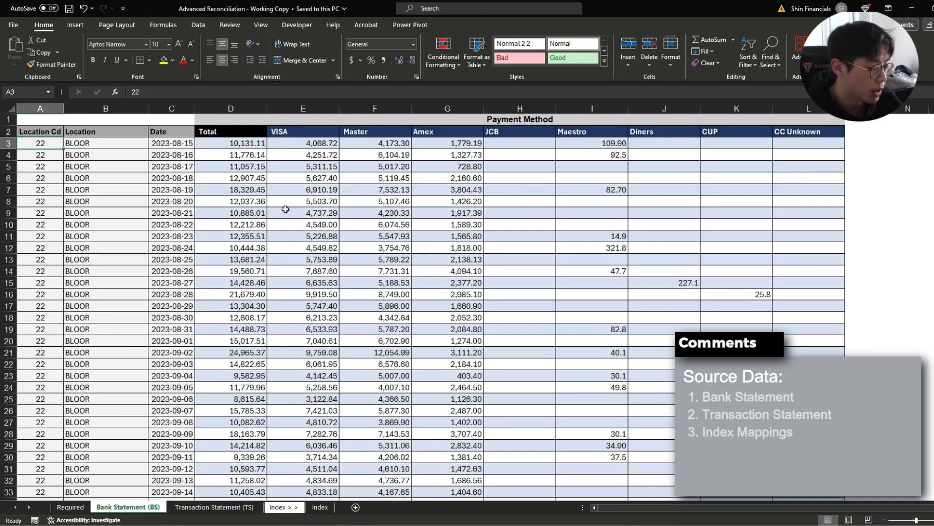
left_click_drag(326, 142, 507, 190)
left_click_drag(302, 131, 454, 132)
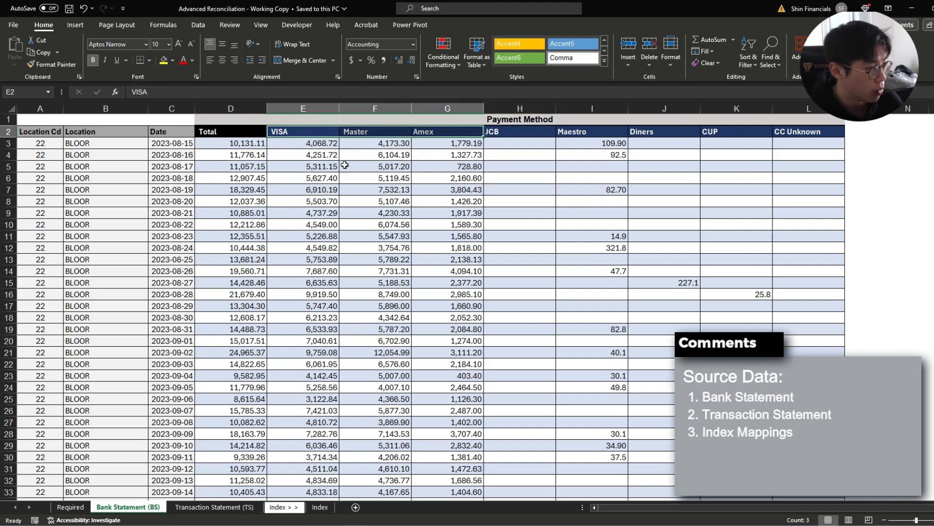
left_click_drag(106, 144, 99, 260)
left_click_drag(190, 142, 173, 281)
Step: Examine the Transaction Statement (TS) sheet's debit, credit, creation date, payment method, store and batch number columns
left_click(205, 507)
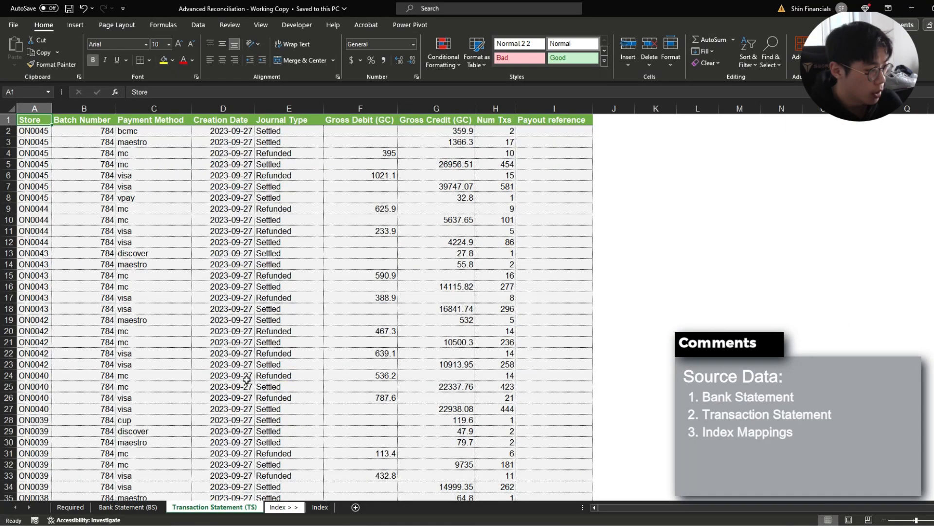
left_click(392, 122)
left_click(460, 123)
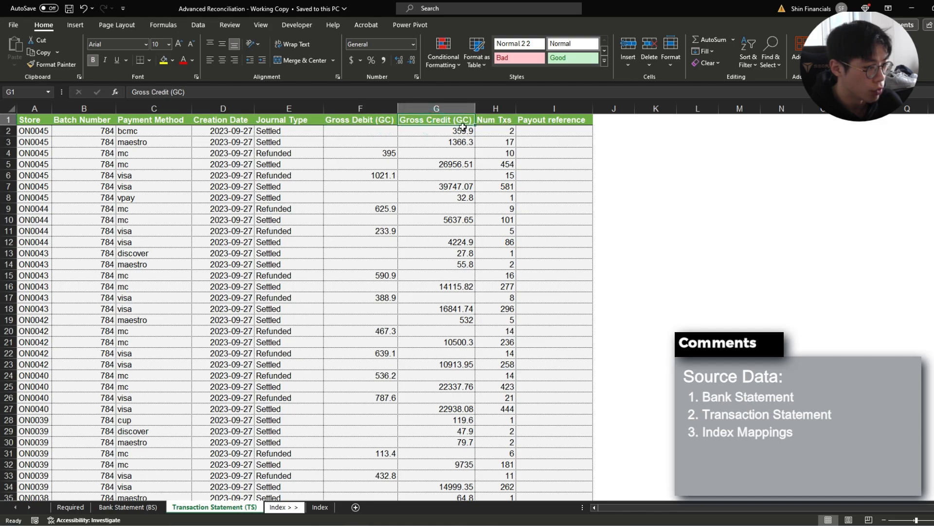
left_click_drag(224, 122, 224, 207)
left_click(229, 163)
left_click_drag(151, 130, 149, 231)
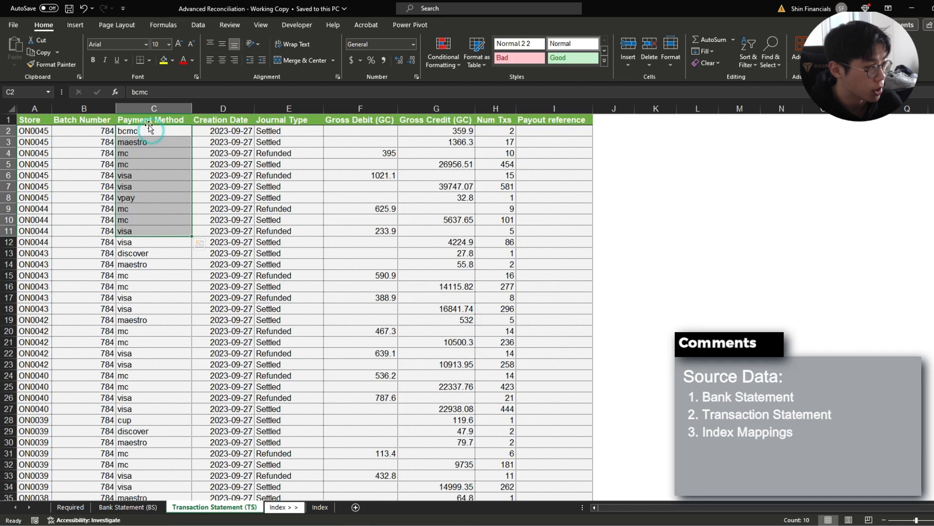
left_click_drag(31, 120, 30, 197)
left_click(29, 143)
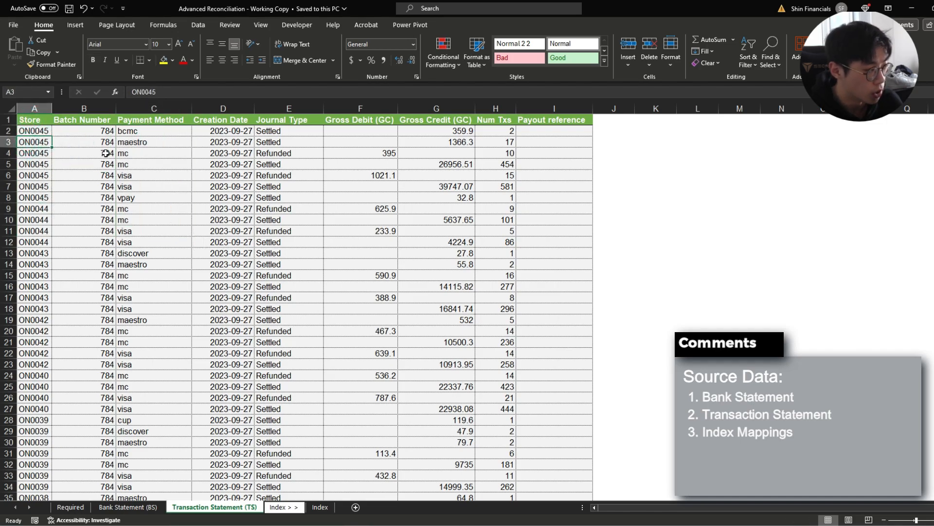
left_click_drag(84, 131, 78, 242)
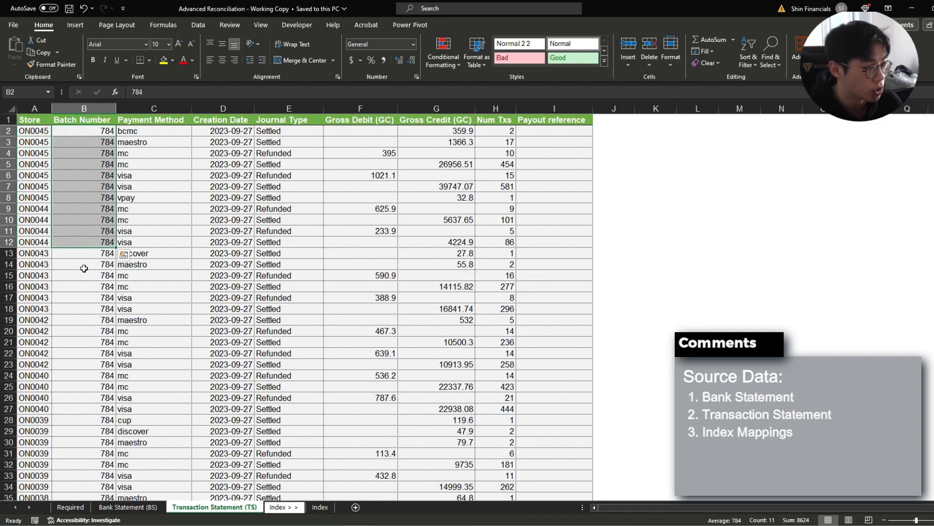
Step: Read through the four Reconciliation Details on the Required sheet, including the location, card type and date categories
left_click(70, 507)
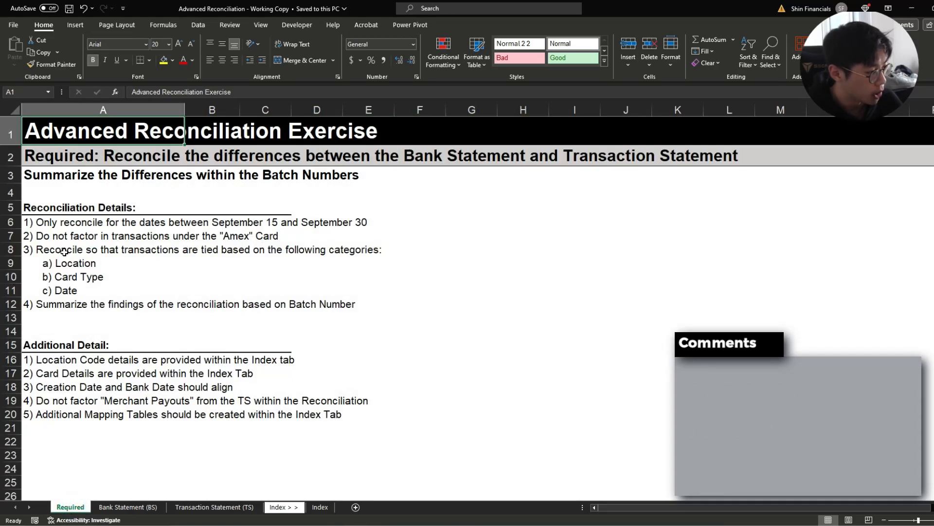
left_click(55, 223)
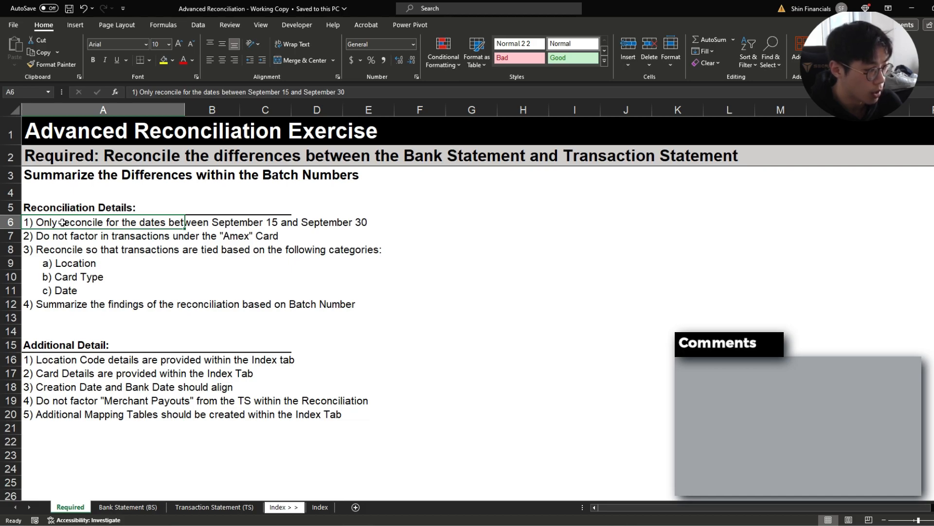
left_click(55, 246)
left_click(54, 236)
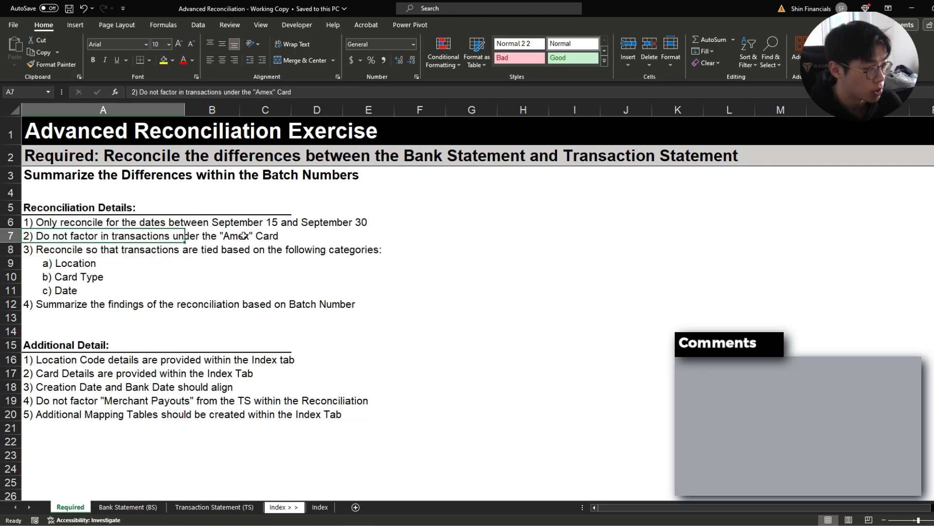
left_click(187, 249)
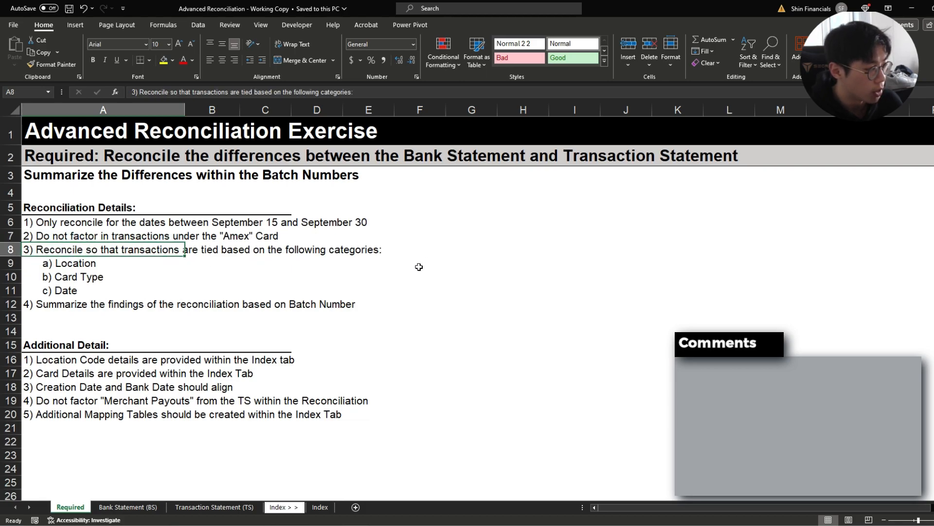
left_click(80, 263)
left_click(78, 277)
left_click(46, 292)
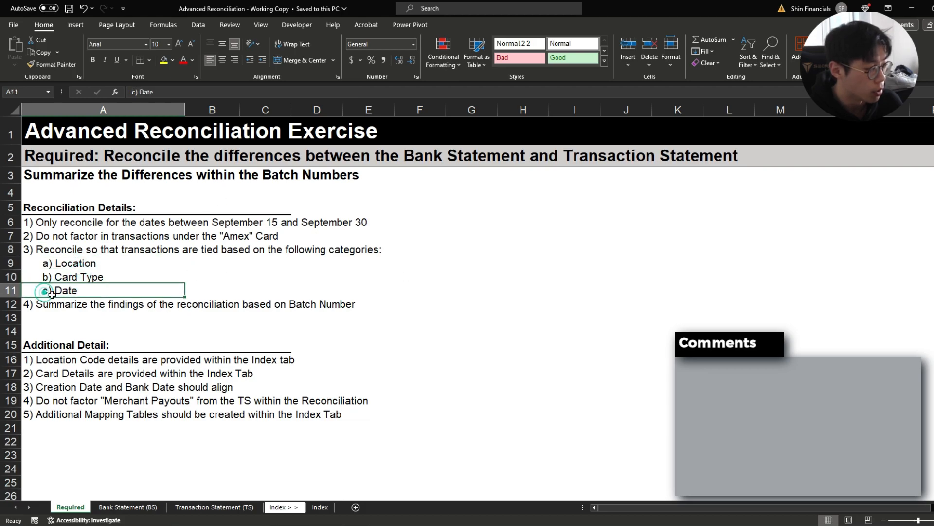
left_click(76, 312)
left_click(76, 304)
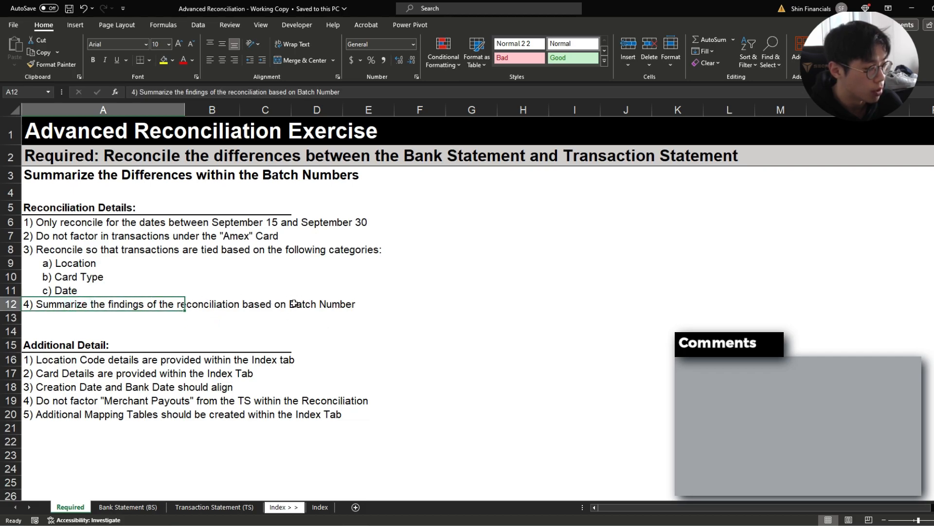
Step: Read through the five Additional Detail notes on the Required sheet
left_click(41, 346)
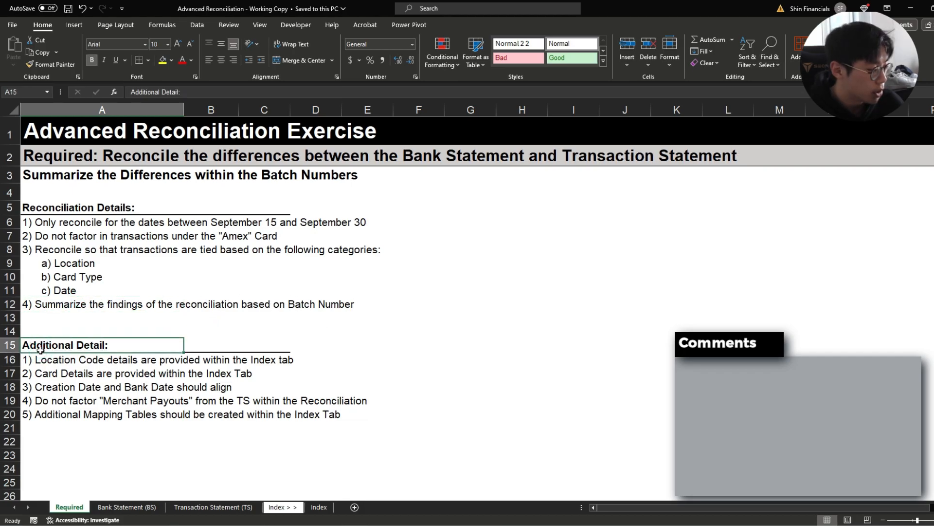
scroll(41, 349, "down", 1)
left_click(66, 325)
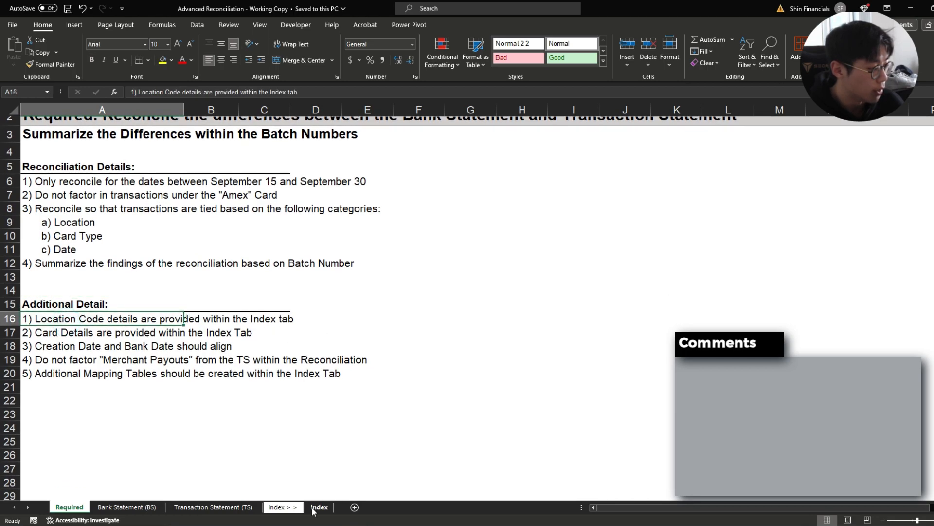
left_click(71, 332)
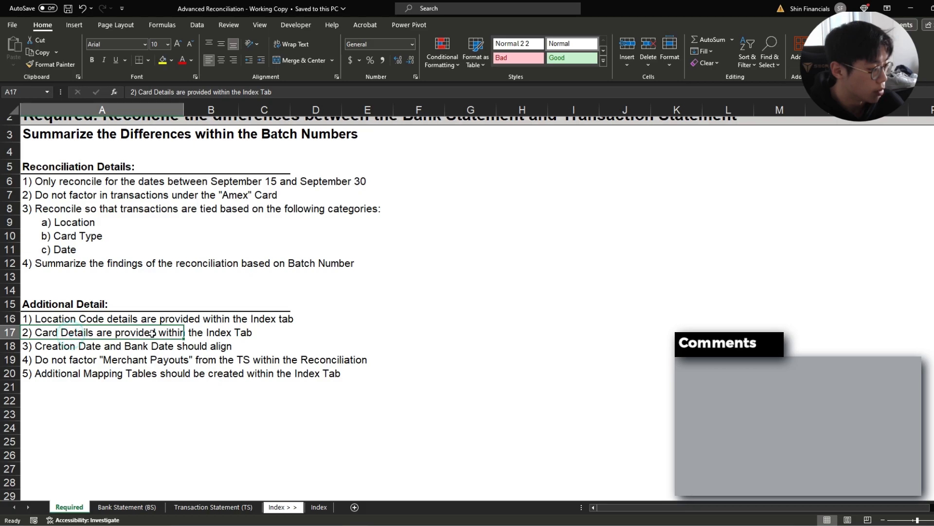
left_click(57, 348)
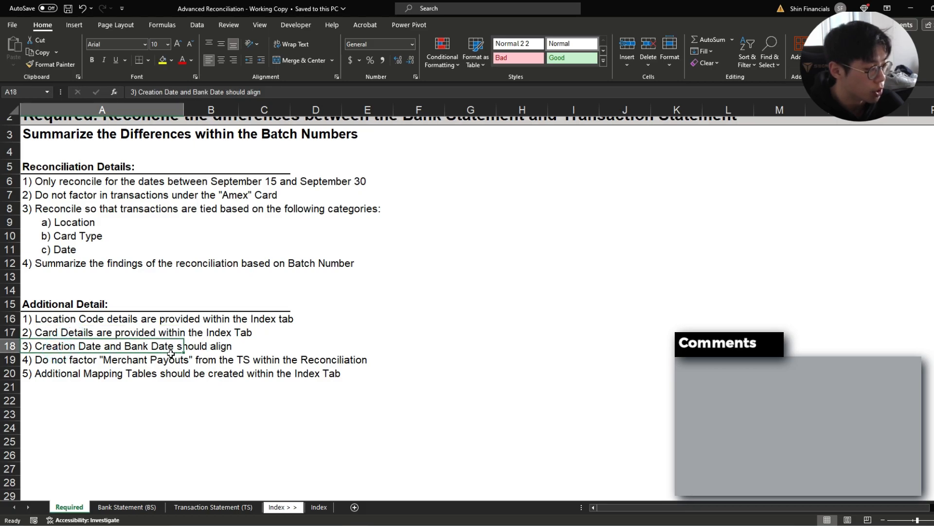
left_click(67, 361)
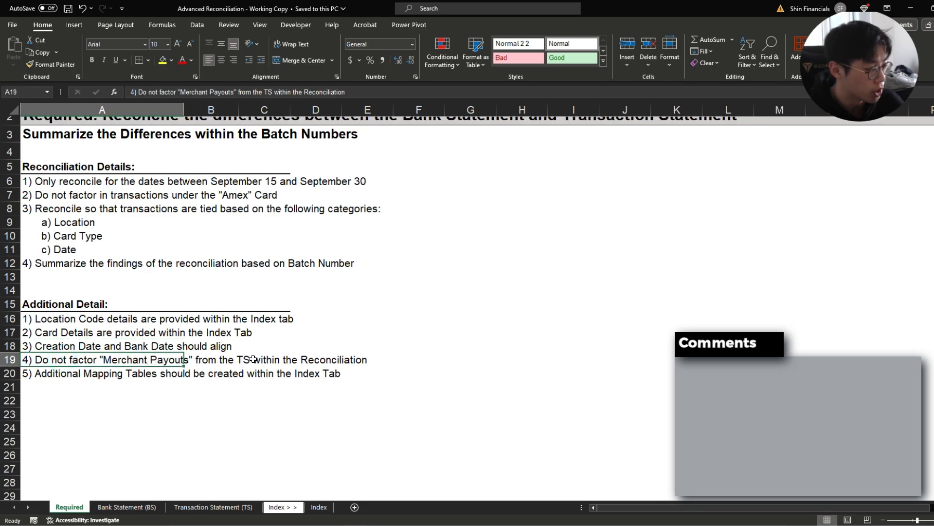
left_click(112, 373)
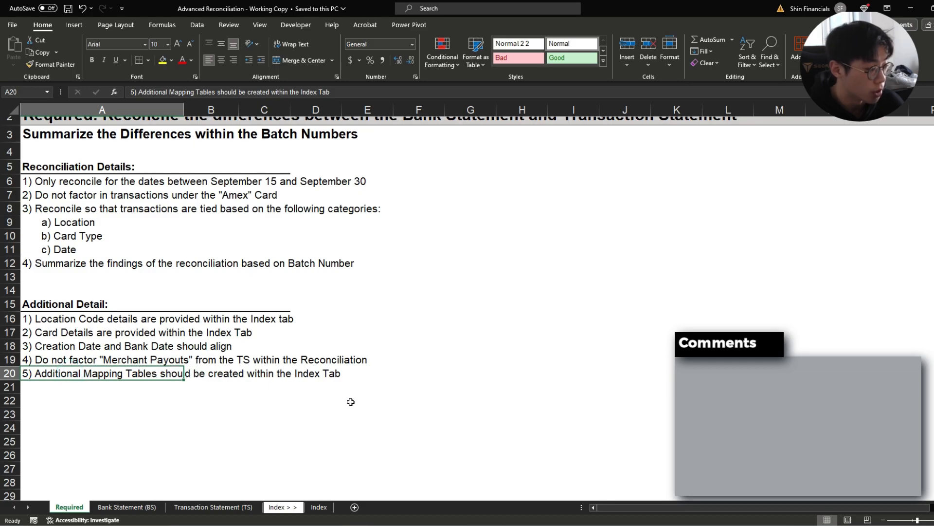
Step: Examine the BS and TS code columns of the Location - Index table on the Index sheet
left_click(319, 507)
left_click(365, 395)
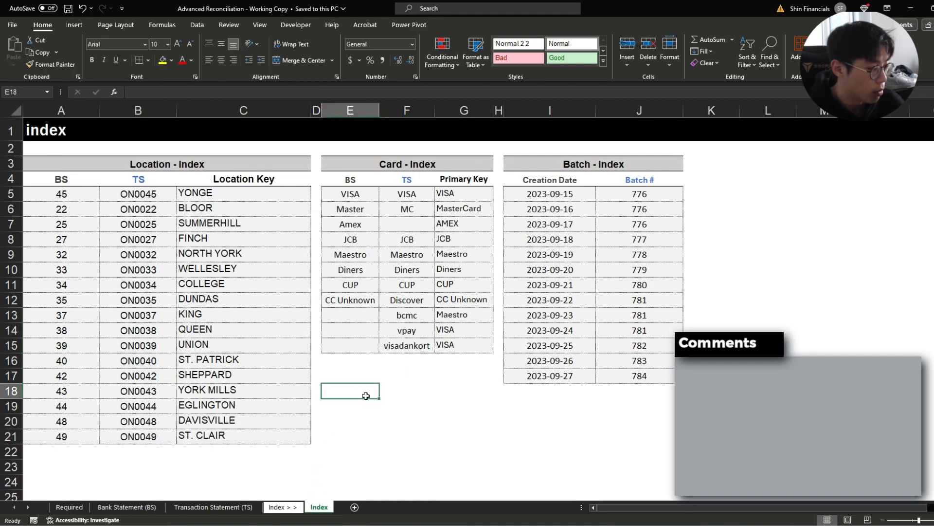
left_click(50, 156)
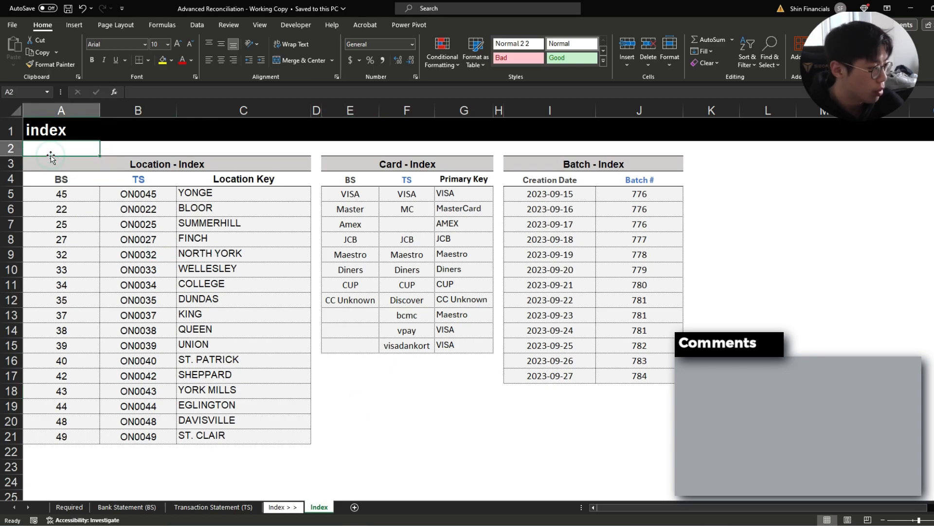
left_click(54, 182)
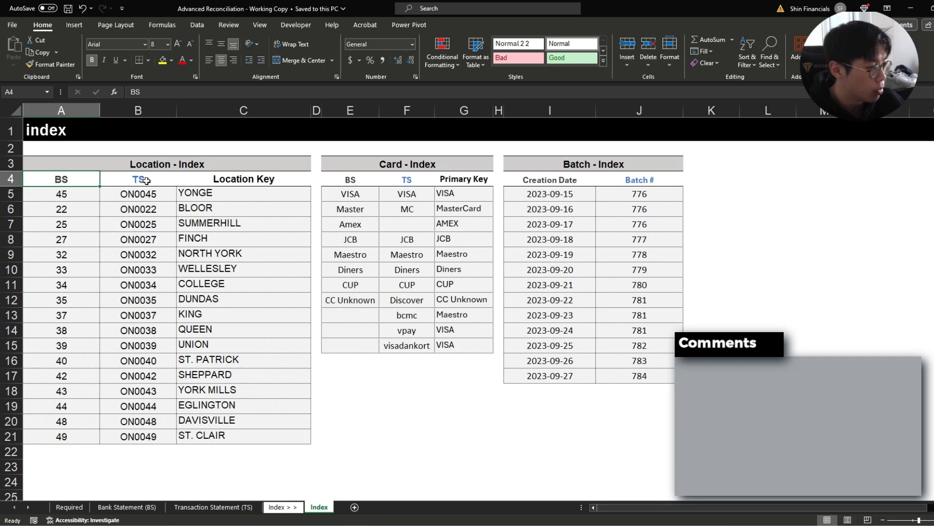
left_click_drag(61, 180, 61, 346)
left_click(56, 254)
left_click_drag(151, 181, 138, 280)
left_click(140, 221)
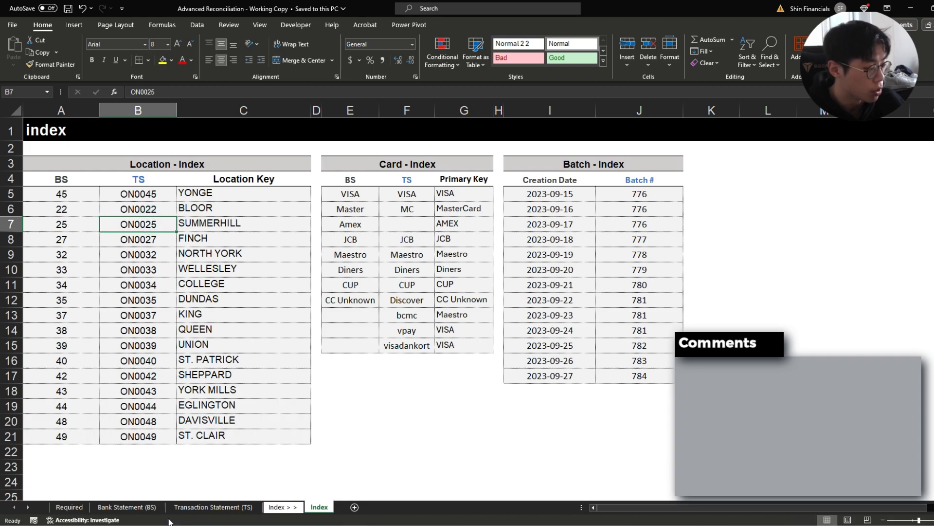
Step: Compare the location codes and names in the Bank Statement with the store codes in the Transaction Statement
left_click(126, 507)
left_click_drag(30, 133, 32, 174)
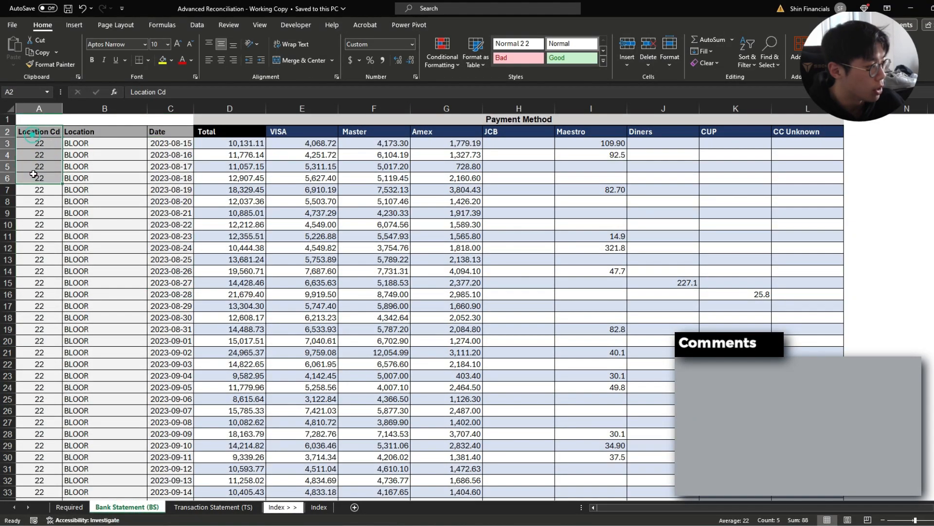
left_click(34, 143)
left_click(90, 145)
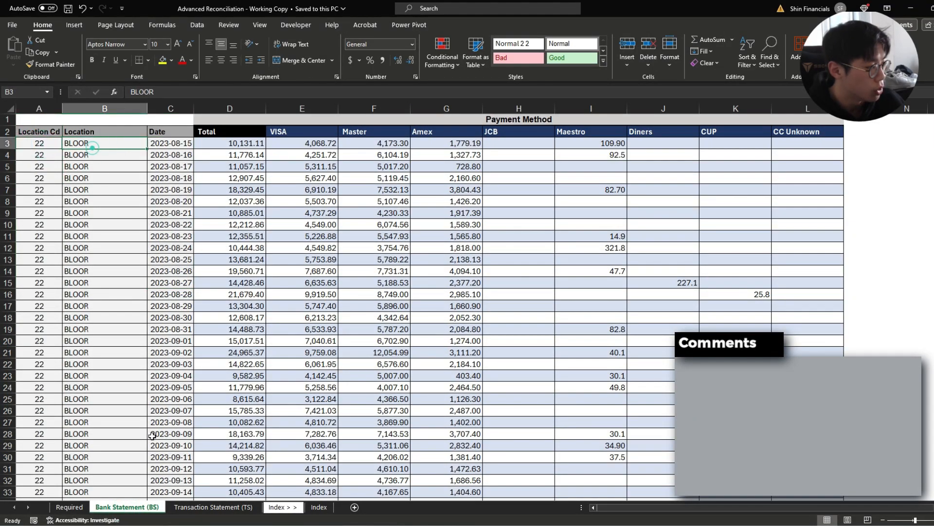
left_click(190, 508)
left_click(169, 243)
left_click_drag(34, 131, 34, 277)
left_click(38, 230)
scroll(39, 243, "down", 5)
scroll(39, 246, "down", 5)
Step: Examine how the Location - Index table ties BS and TS codes to a location key, using the YONGE row
left_click(319, 507)
left_click_drag(68, 184, 234, 436)
left_click(207, 432)
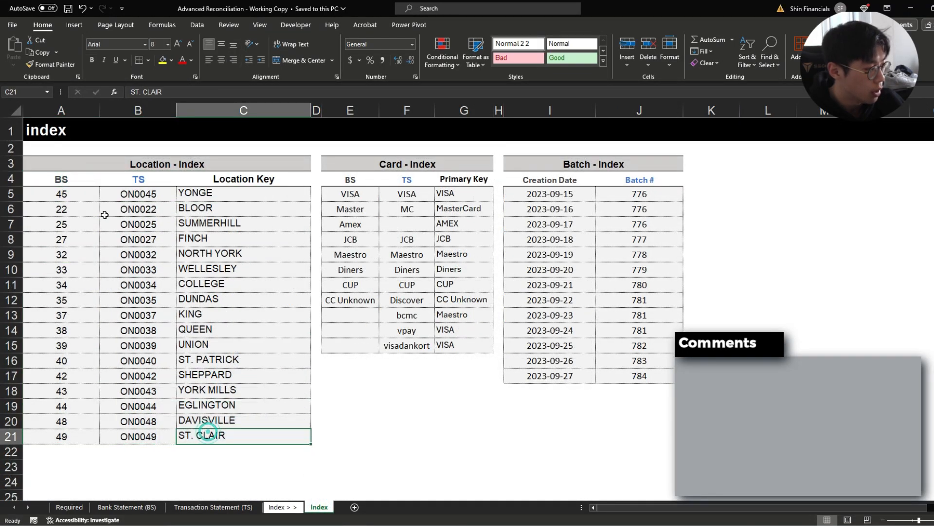
left_click(72, 194)
left_click(156, 195)
left_click(197, 197)
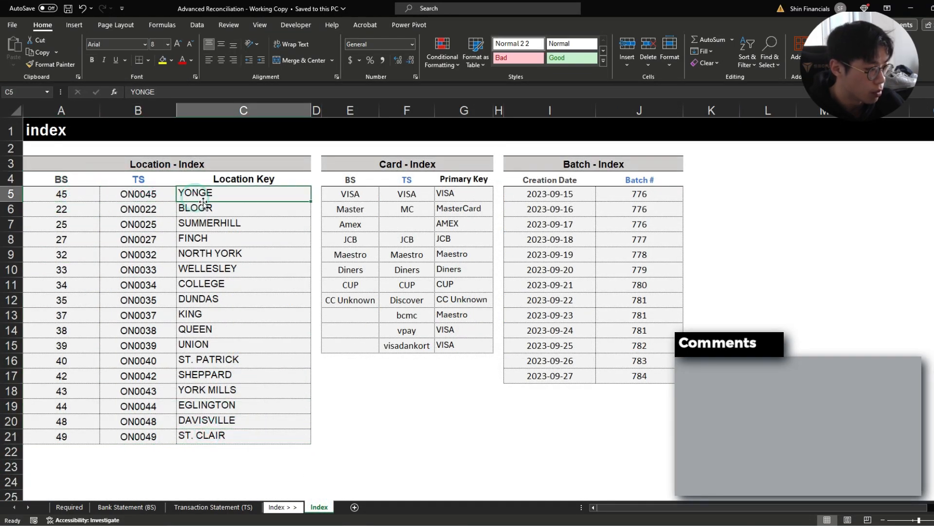
Step: Examine how the Card - Index table maps the BS and TS card names to the primary key
left_click_drag(353, 195, 455, 349)
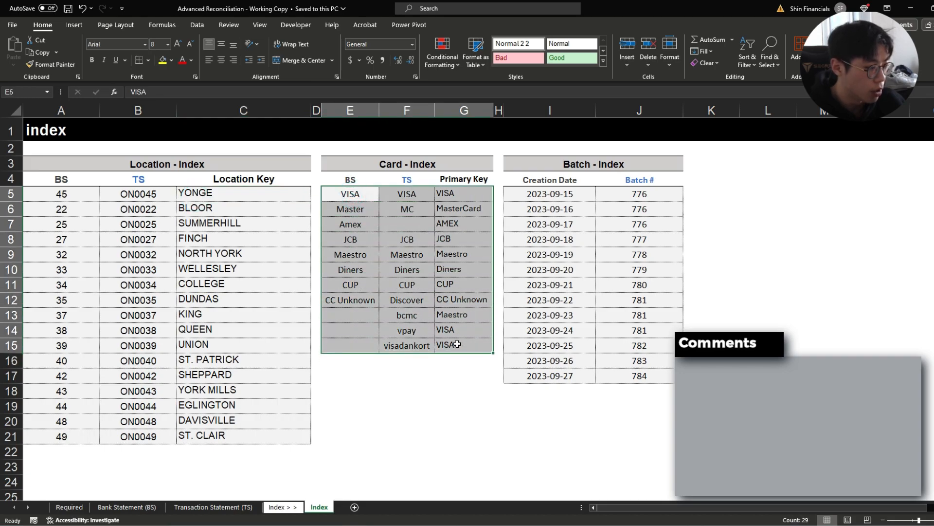
left_click(457, 345)
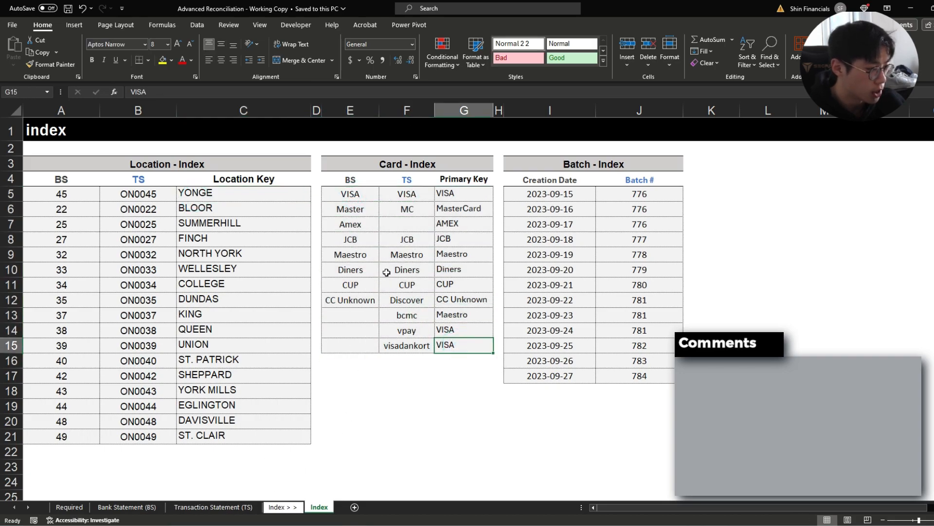
left_click(409, 239)
left_click_drag(409, 238, 411, 346)
left_click(408, 298)
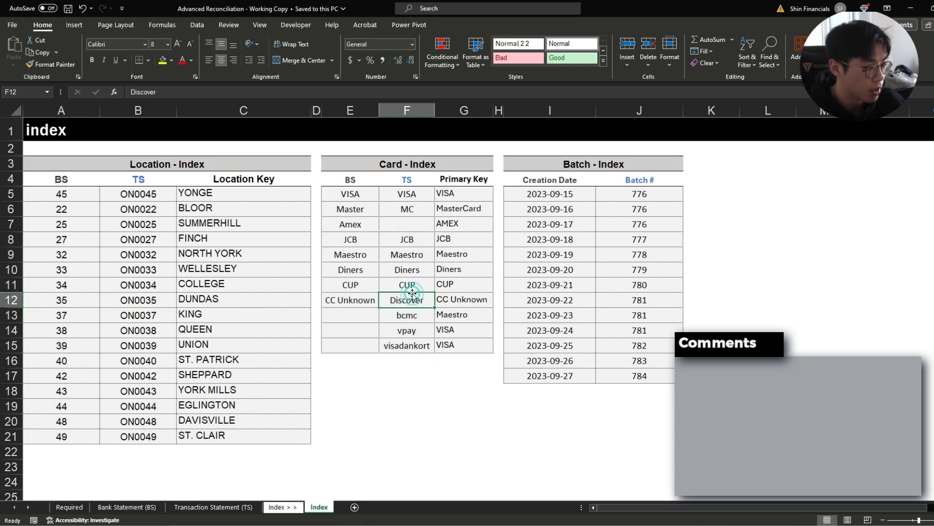
left_click(353, 297)
left_click_drag(357, 187, 457, 346)
left_click(457, 345)
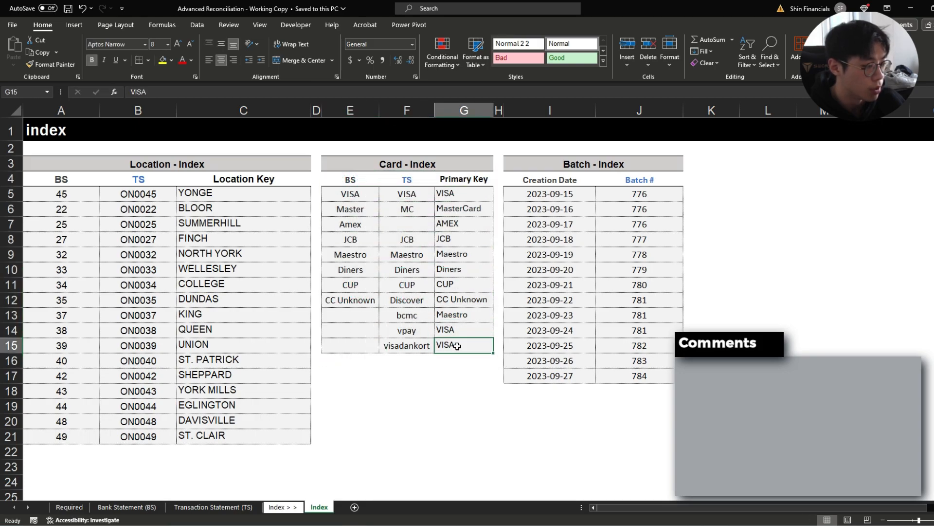
Step: Examine the creation dates and batch numbers in the Batch - Index table alongside the Transaction Statement
left_click_drag(564, 181, 628, 356)
left_click(628, 345)
left_click_drag(644, 197, 632, 375)
left_click(635, 376)
left_click_drag(564, 194, 594, 314)
left_click(246, 508)
scroll(157, 229, "up", 10)
left_click(171, 210)
left_click(320, 507)
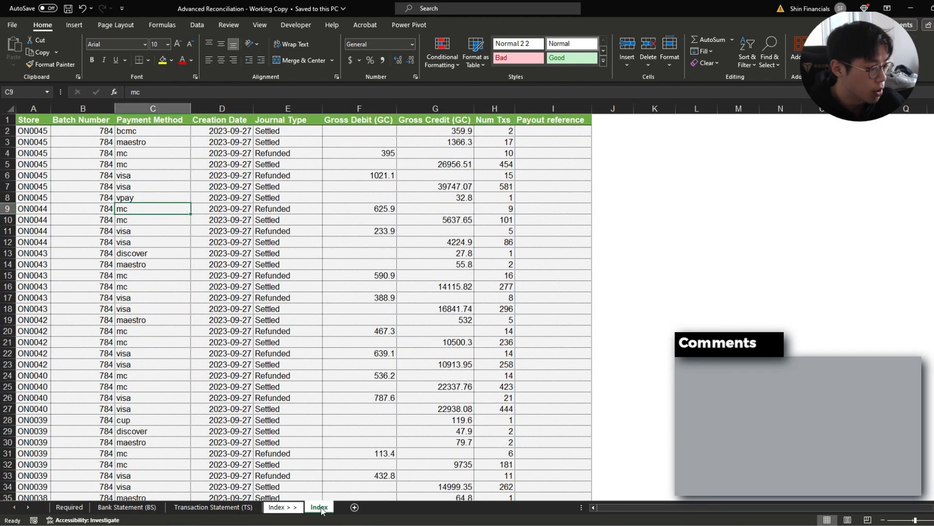
left_click_drag(550, 209, 554, 254)
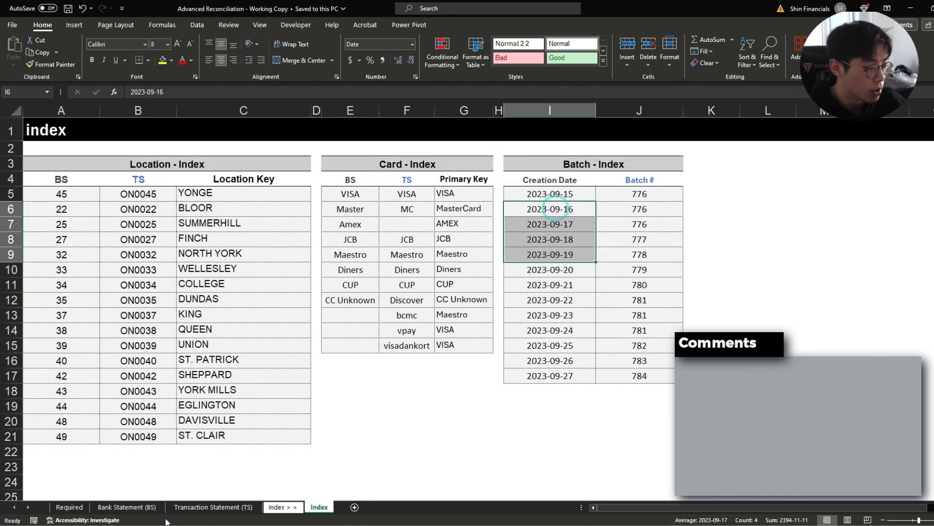
Step: Check the Bank Statement's date column against the columns available for batch mapping
left_click(129, 507)
left_click_drag(170, 155, 178, 277)
left_click(179, 278)
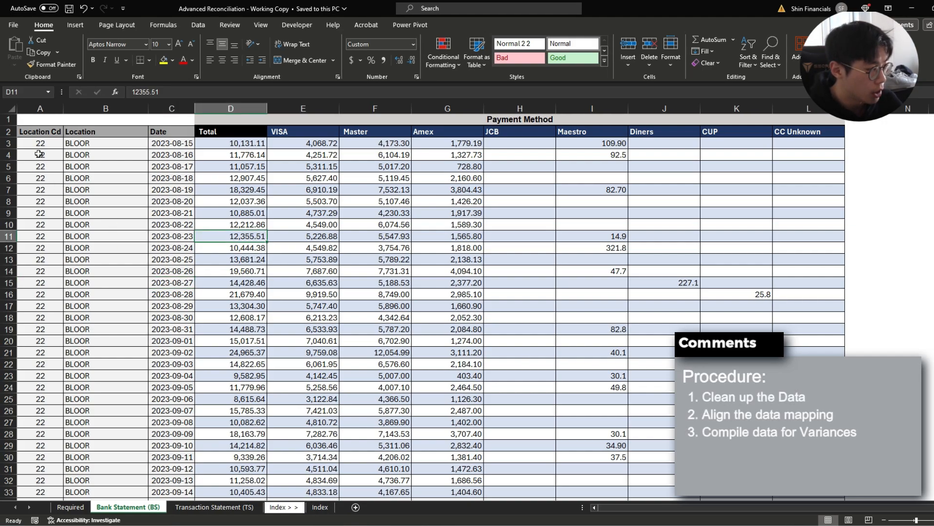
Step: Examine the Location Key, Primary Key and Batch # columns in the Index as the mapping between both statements
left_click(33, 132)
left_click(209, 507)
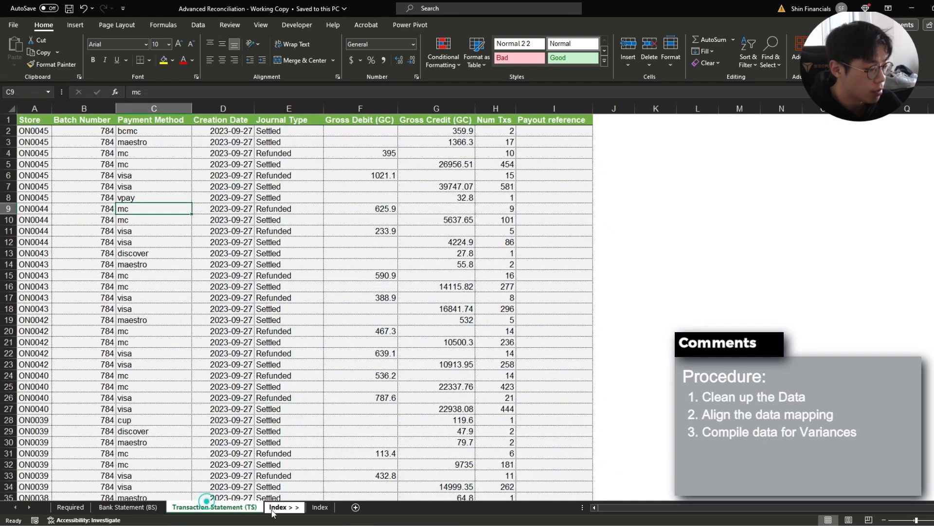
left_click(321, 506)
left_click_drag(265, 180, 260, 189)
left_click(262, 179)
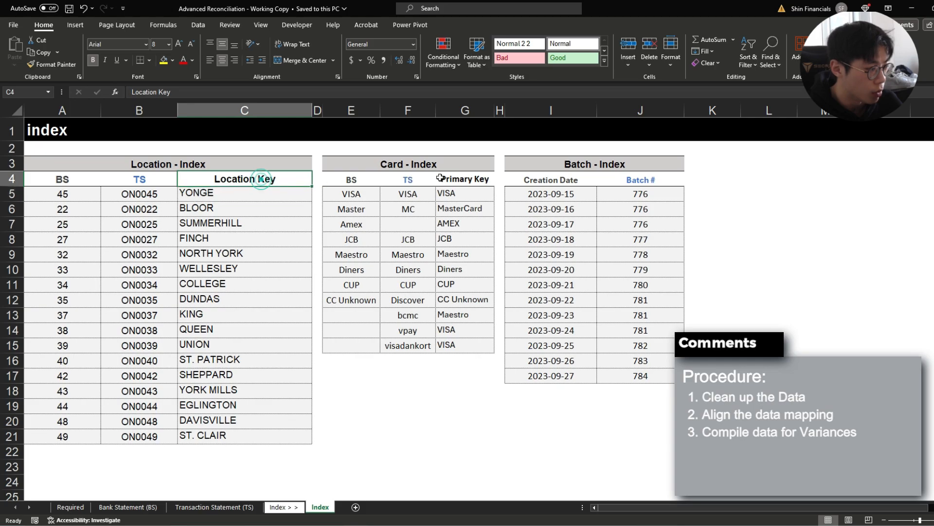
left_click(470, 178)
left_click_drag(632, 179, 640, 255)
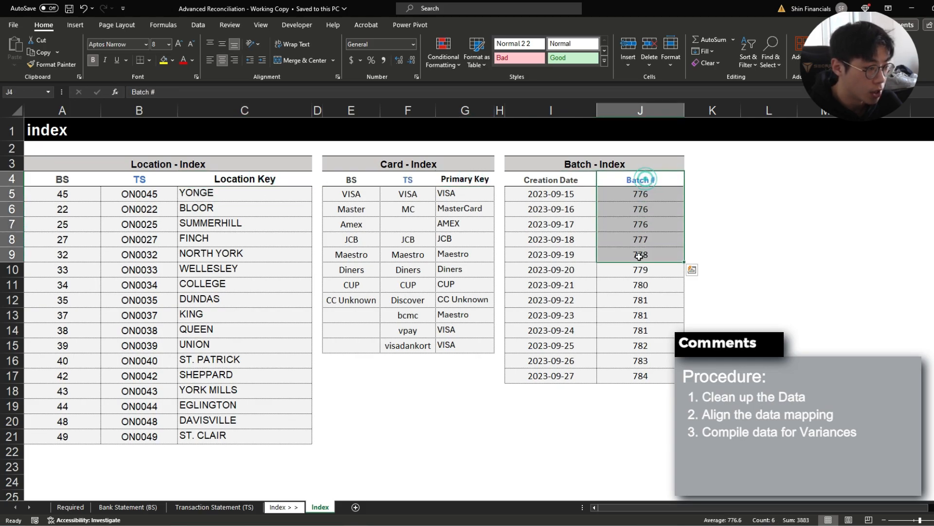
Step: Examine the Bank Statement's header row from Location Cd through CC Unknown
left_click(214, 506)
left_click(128, 506)
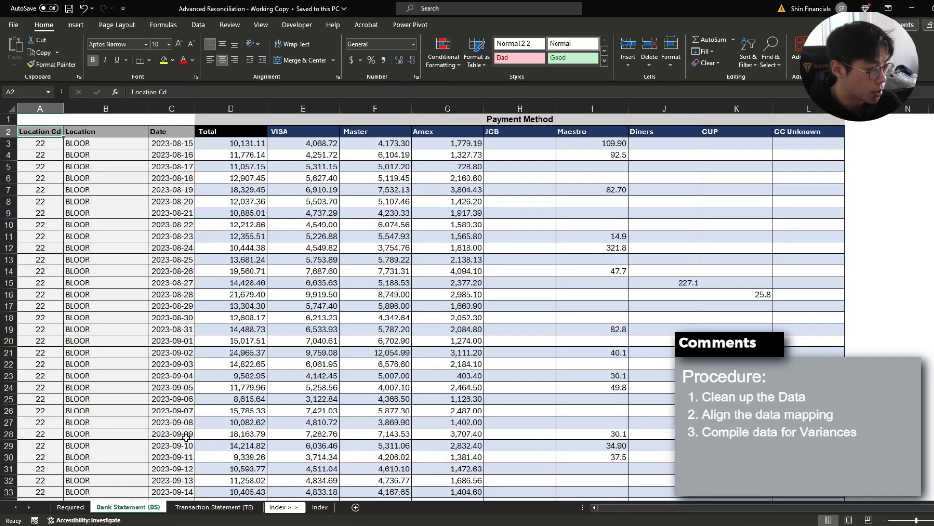
left_click(211, 271)
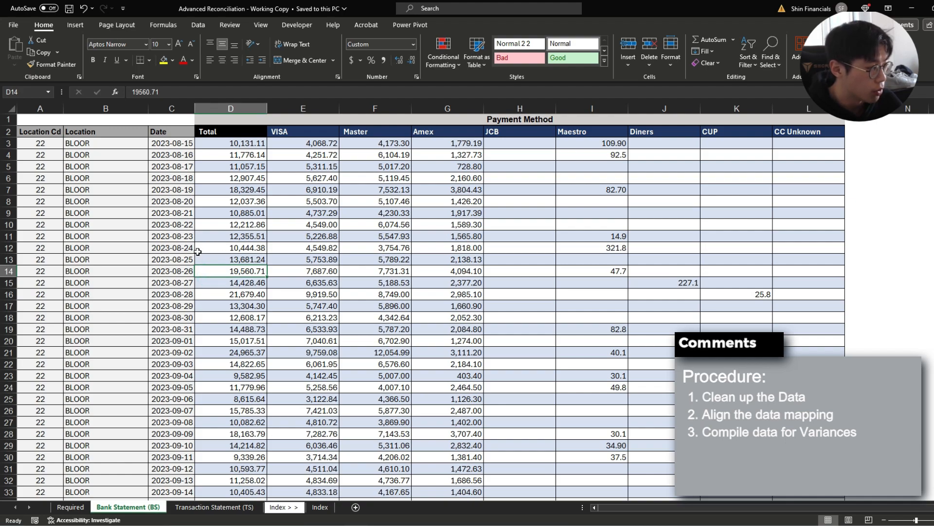
left_click_drag(42, 134, 794, 135)
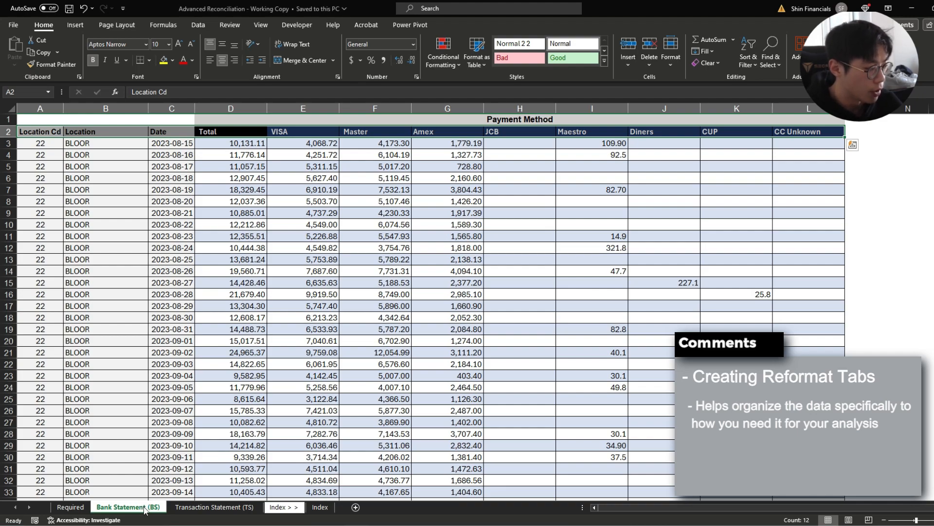
Step: Insert two blank sheets before the Bank Statement, rename the first one as Reformat > >, and save the workbook
key("shift+F11")
key("shift+F11")
key("alt+h")
key("o")
key("r")
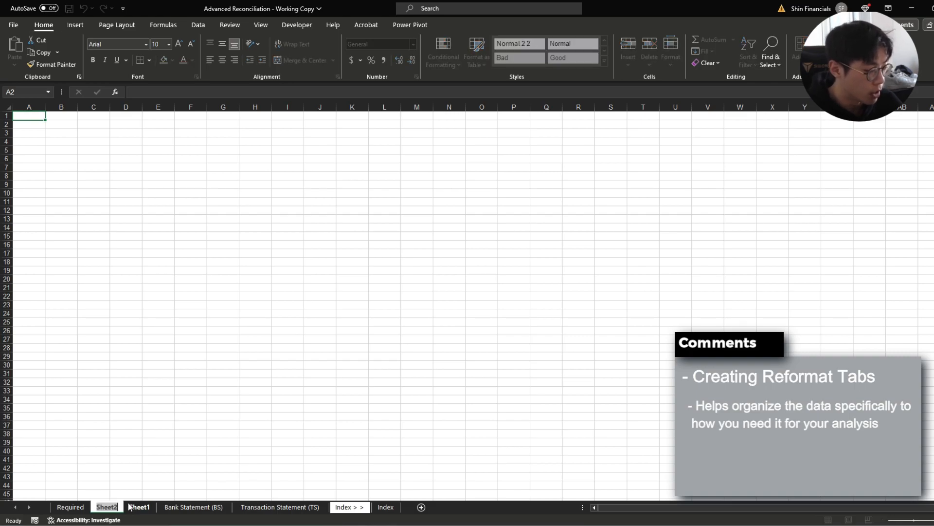
type("Reformat > >")
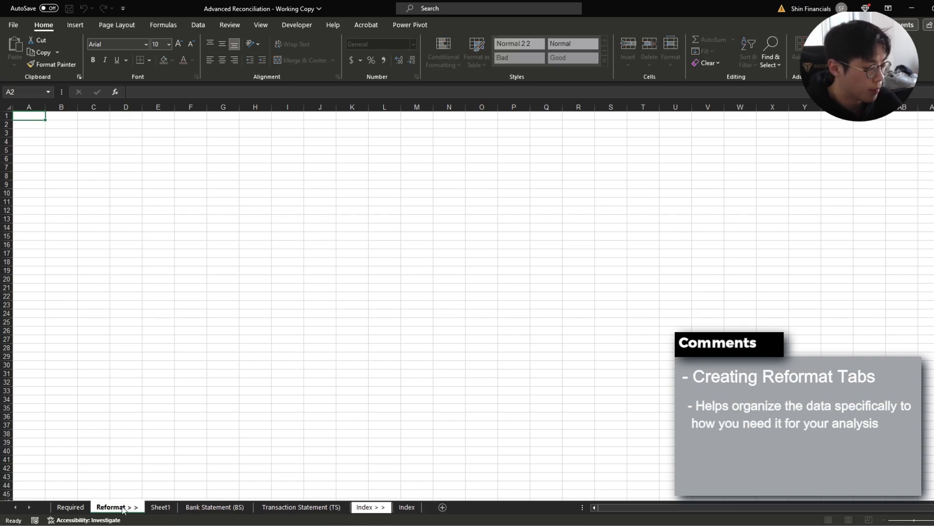
key("Return")
key("ctrl+s")
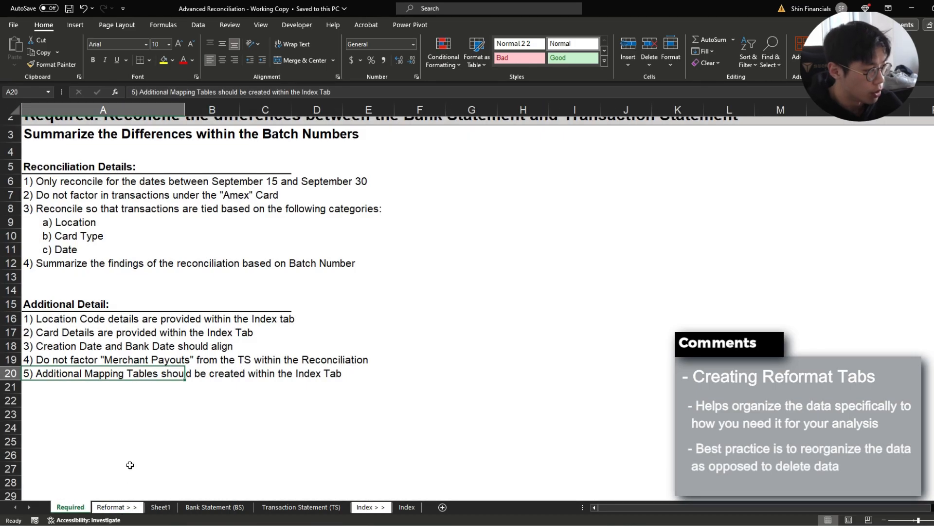
Step: Read the Required sheet's conditions on the reconciliation dates and the Amex card
left_click_drag(33, 223, 172, 239)
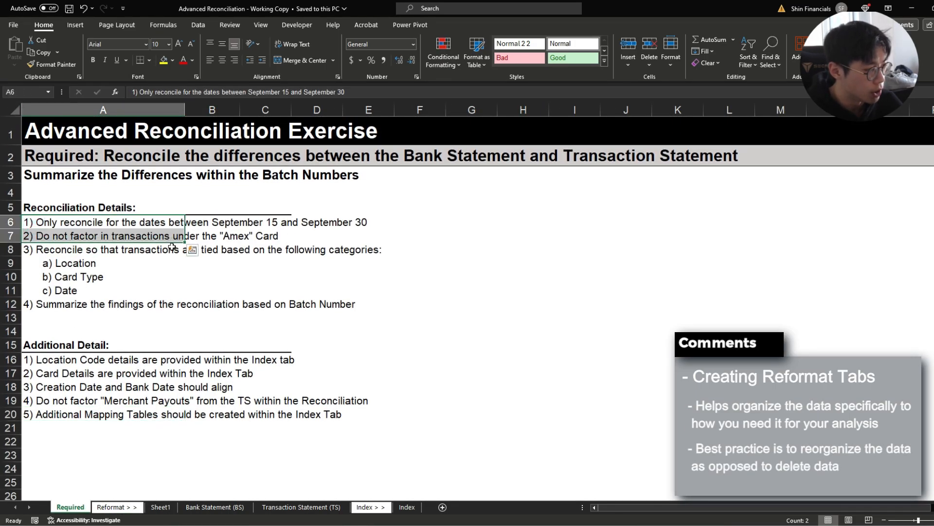
left_click(73, 225)
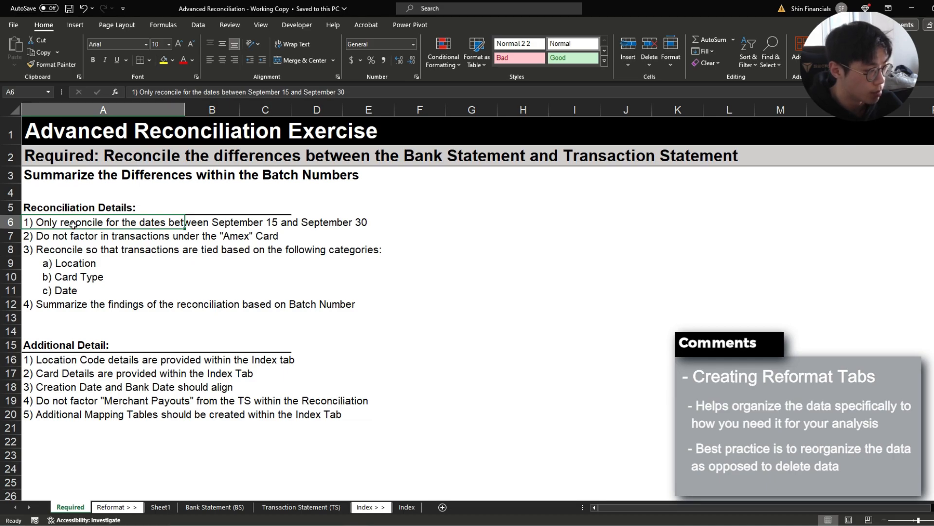
key("ctrl+Page_Down")
key("ctrl+Page_Down")
key("ctrl+Page_Down")
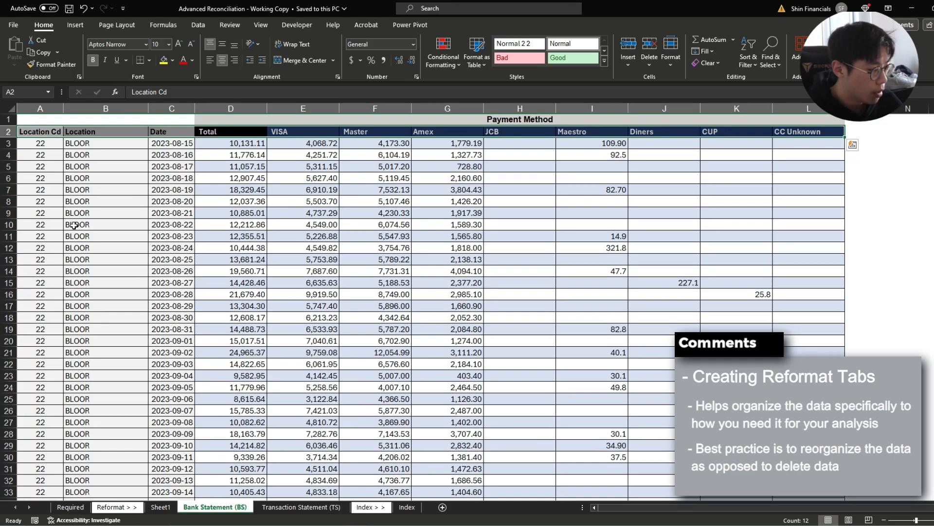
Step: Turn on filters for the Bank Statement headers and check the September days listed for the Date column
left_click(164, 133)
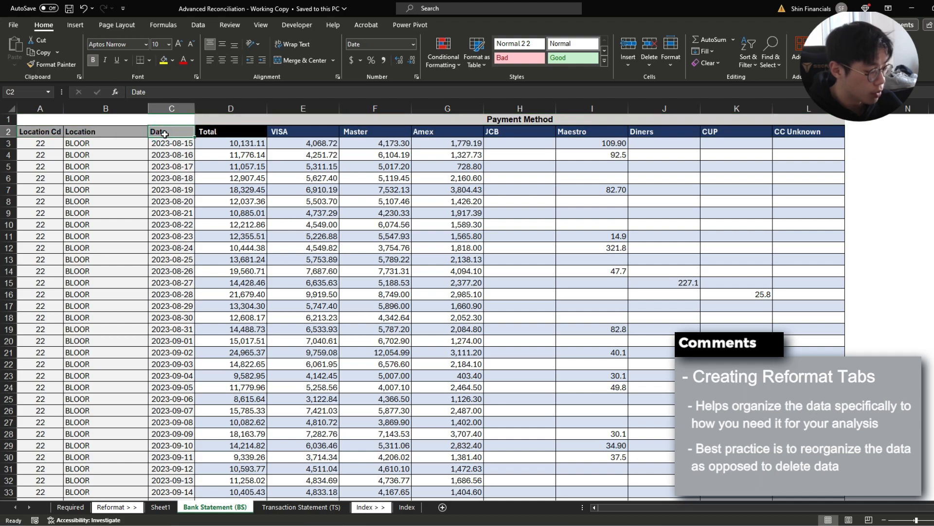
key("ctrl+shift+l")
key("alt+Down")
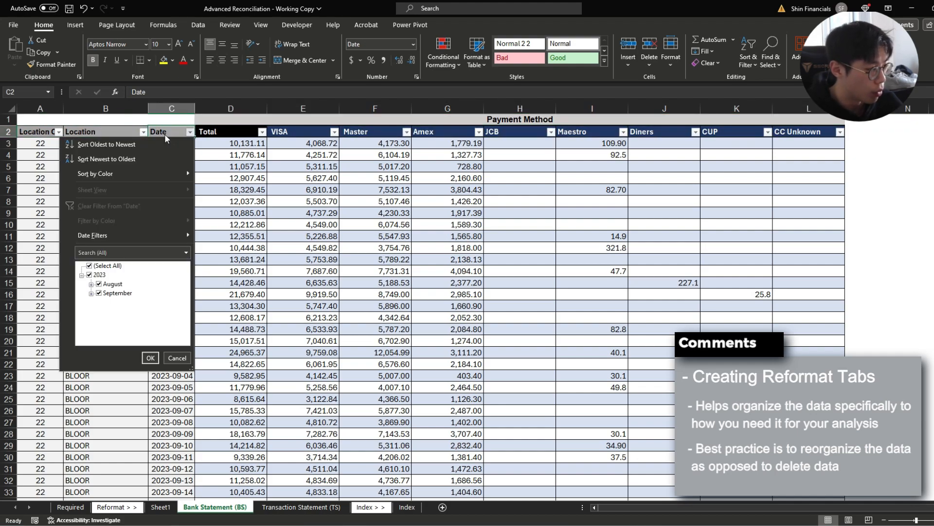
left_click(91, 293)
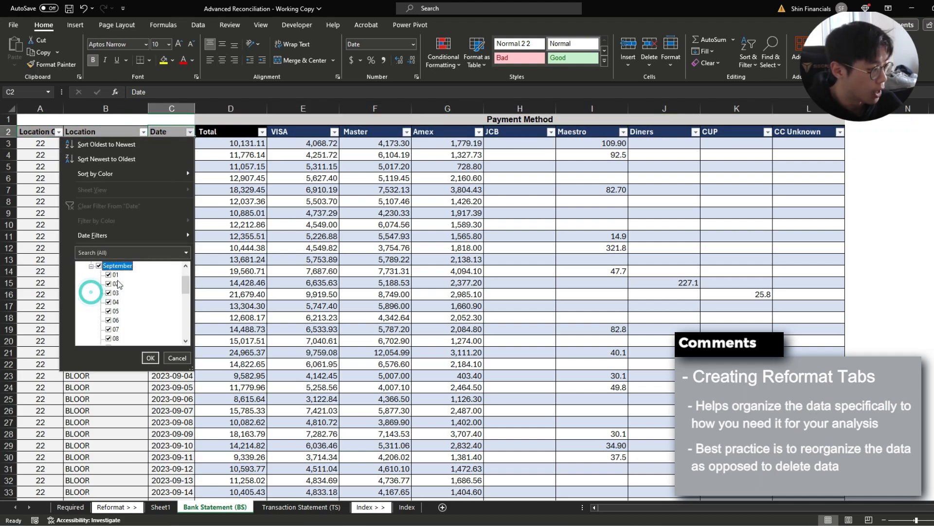
scroll(127, 310, "down", 2)
scroll(116, 302, "down", 4)
left_click(215, 178)
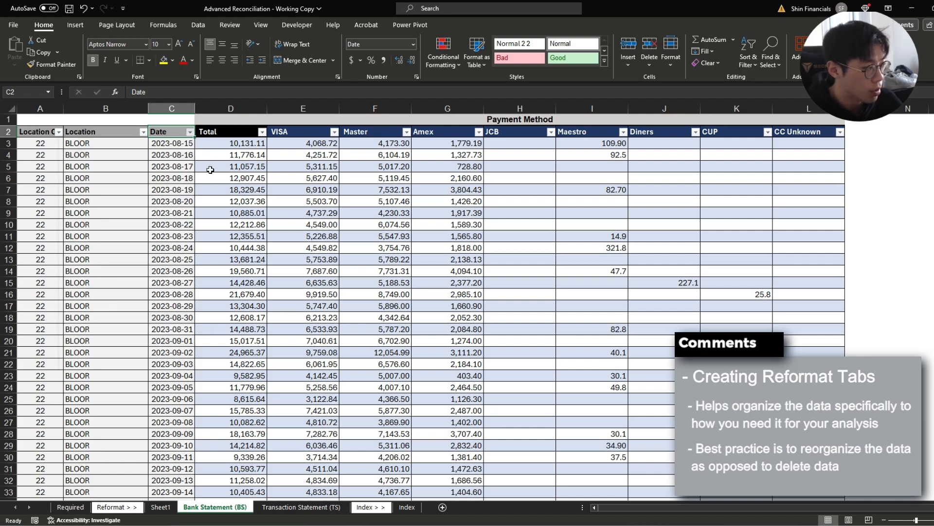
Step: Look over the Bank Statement's Date column and the Transaction Statement's payment method entries
left_click_drag(171, 143, 171, 422)
left_click(287, 508)
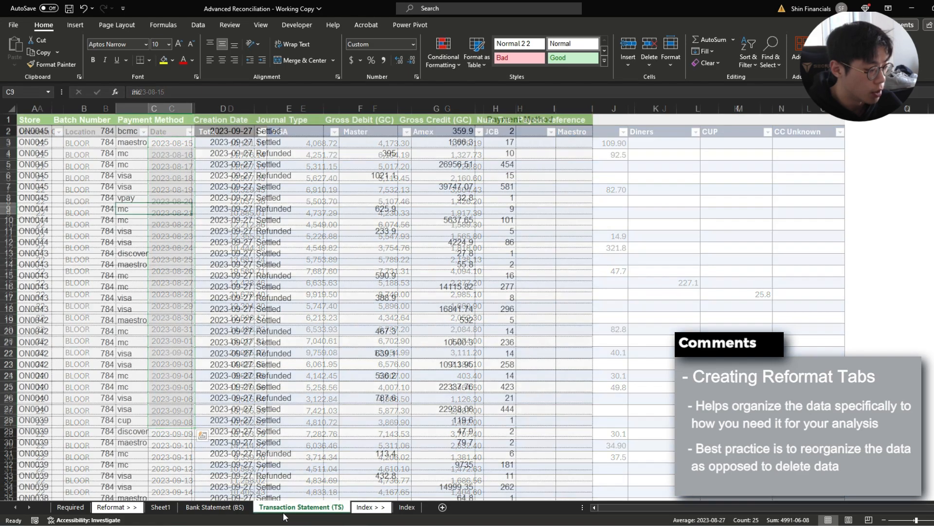
left_click_drag(150, 230, 156, 245)
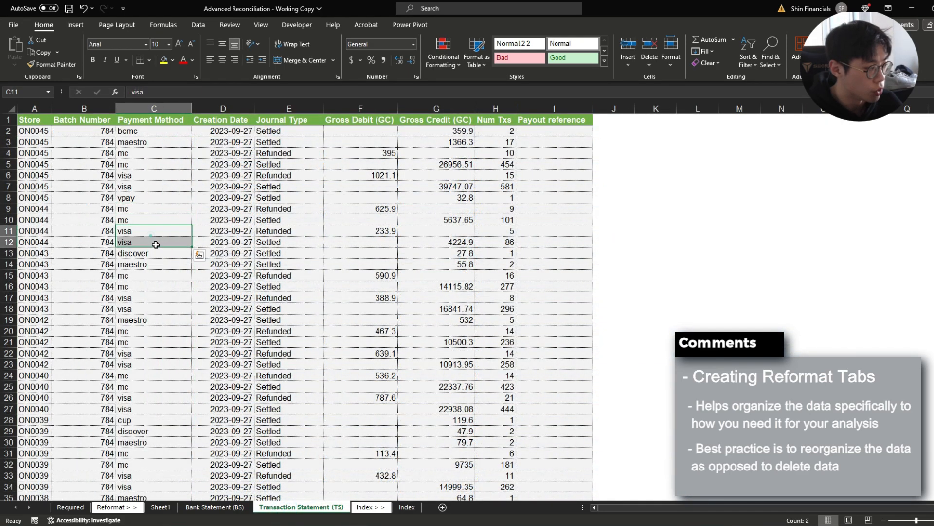
Step: Remove the Bank Statement's header filters and rename Sheet1 as BS - Reformat
left_click(238, 508)
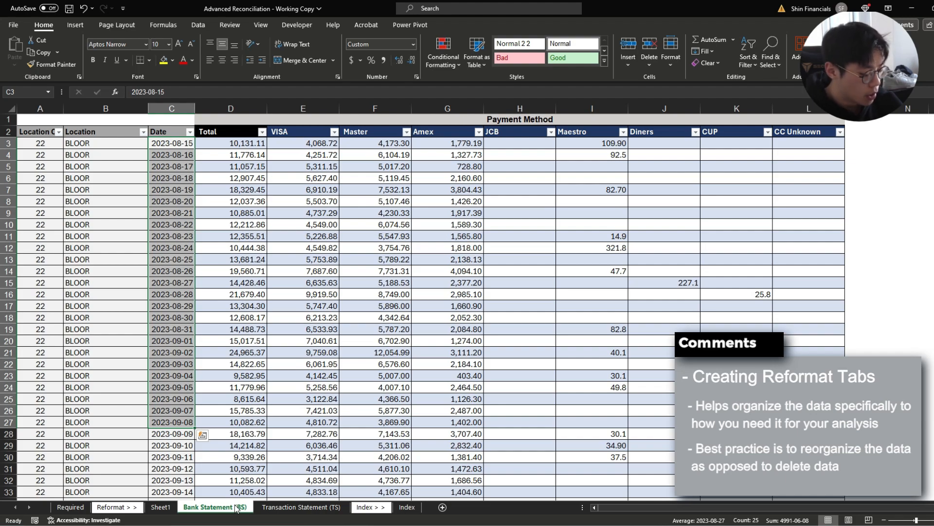
key("Left")
key("Right")
key("ctrl+s")
key("ctrl+Page_Up")
key("alt")
type("horBS - Reformat")
key("Return")
Step: Insert a sheet before the Bank Statement and name it TS - Reformat
left_click(234, 507)
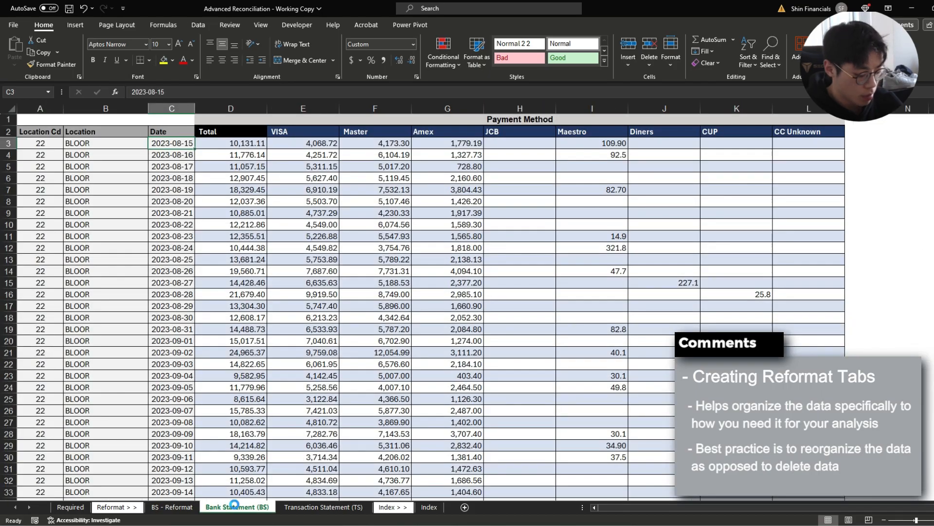
key("shift+F11")
key("alt")
type("horTS -")
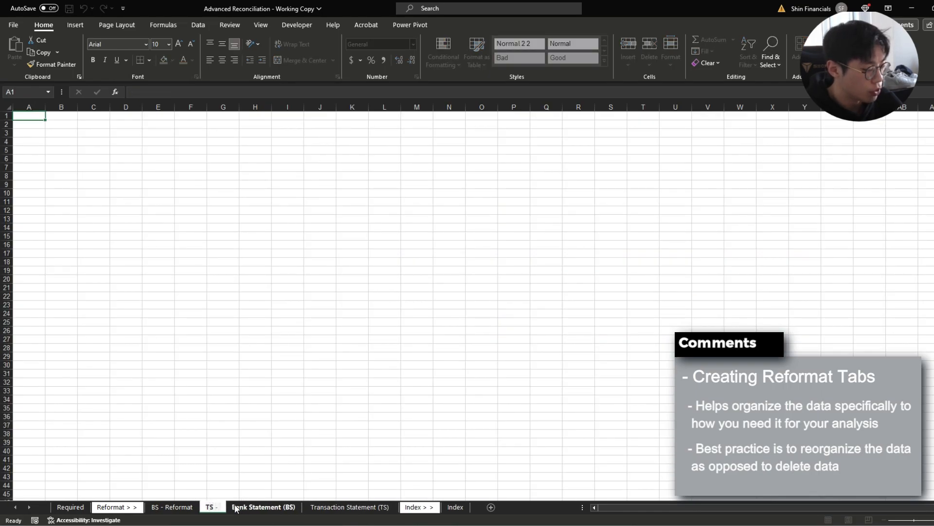
type(" Reformat")
key("Return")
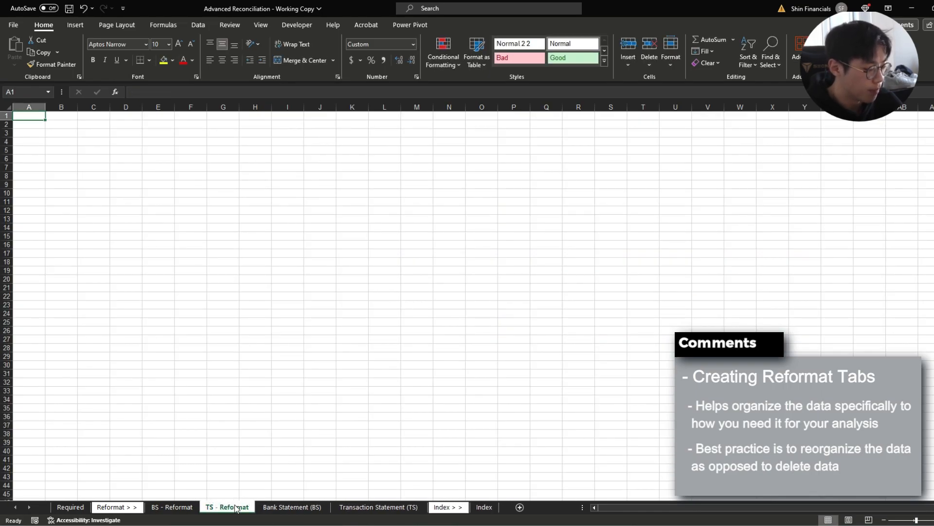
Step: Insert a divider sheet named Source > > before the Bank Statement and save the workbook
key("ctrl+Page_Down")
key("shift+F11")
key("alt")
type("hor")
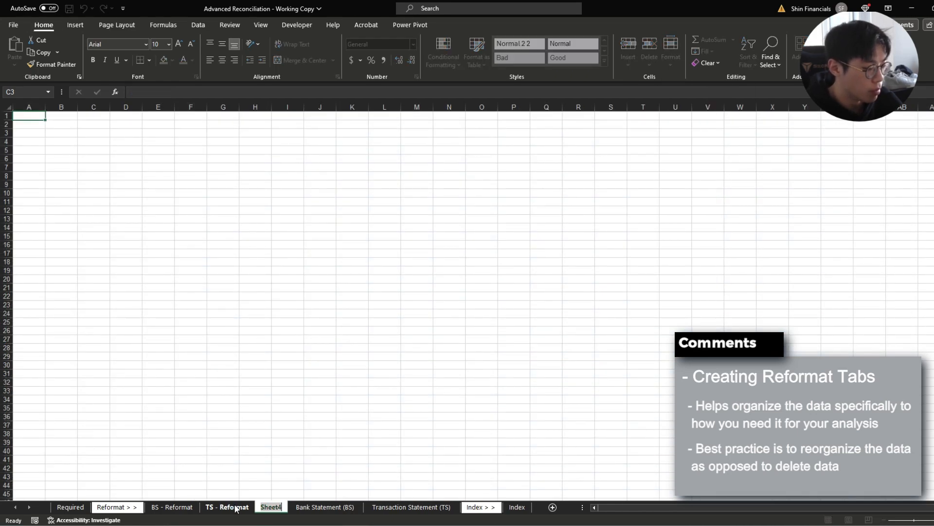
type("Source > >")
key("Return")
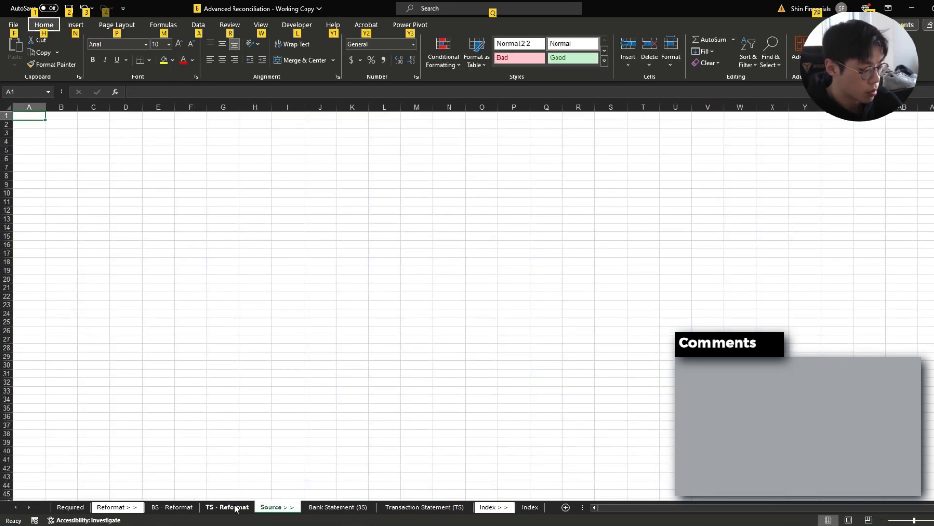
left_click(168, 506)
key("ctrl+s")
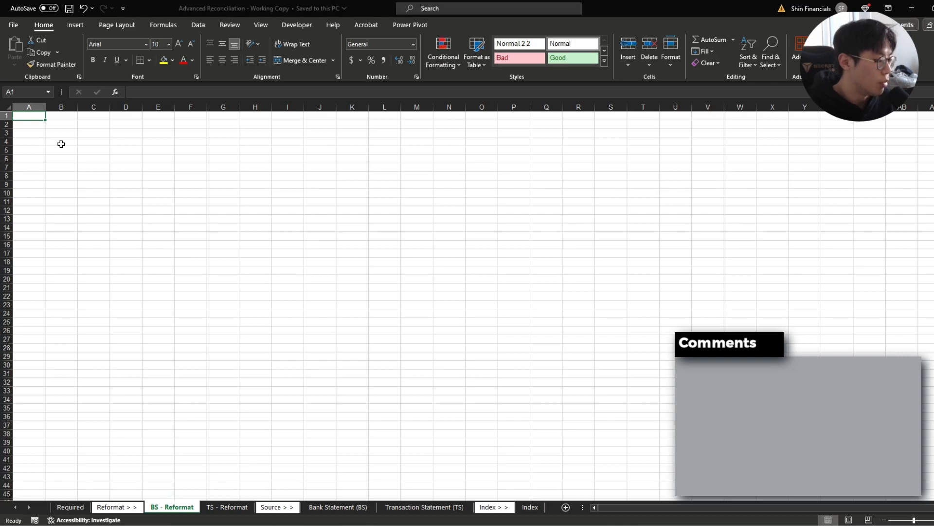
Step: Examine the full extent of the Bank Statement data, from the Location Cd header down to the last row
key("ctrl+Page_Down")
key("ctrl+Page_Down")
key("ctrl+Page_Down")
key("ctrl+Home")
key("Down")
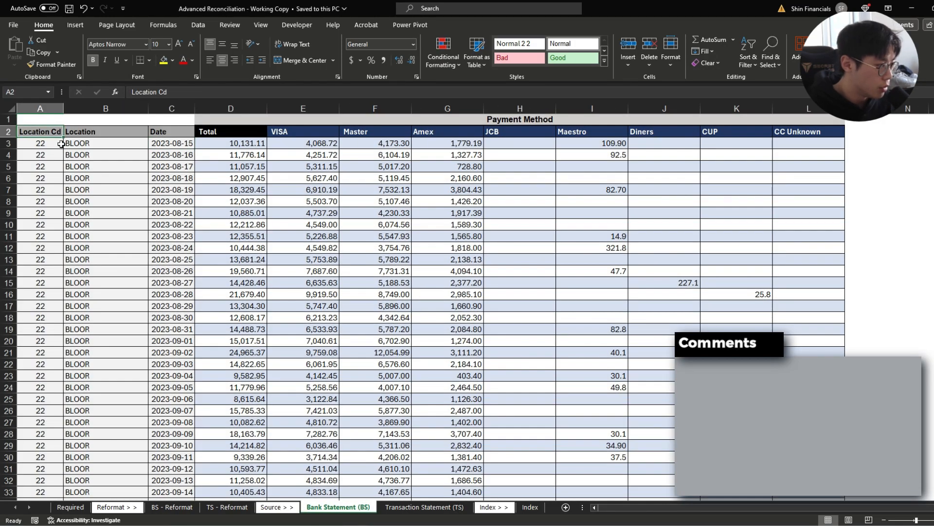
key("ctrl+shift+Right")
key("ctrl+shift+Down")
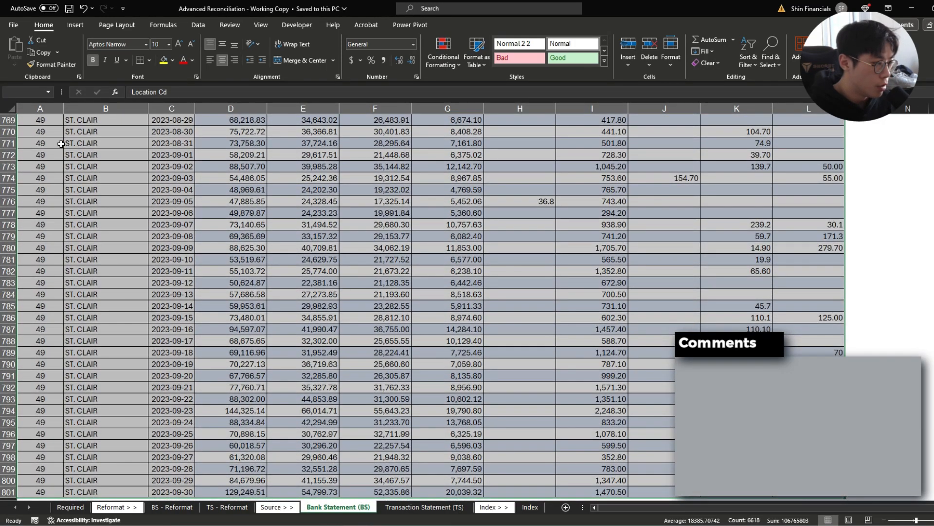
key("ctrl+shift+Up")
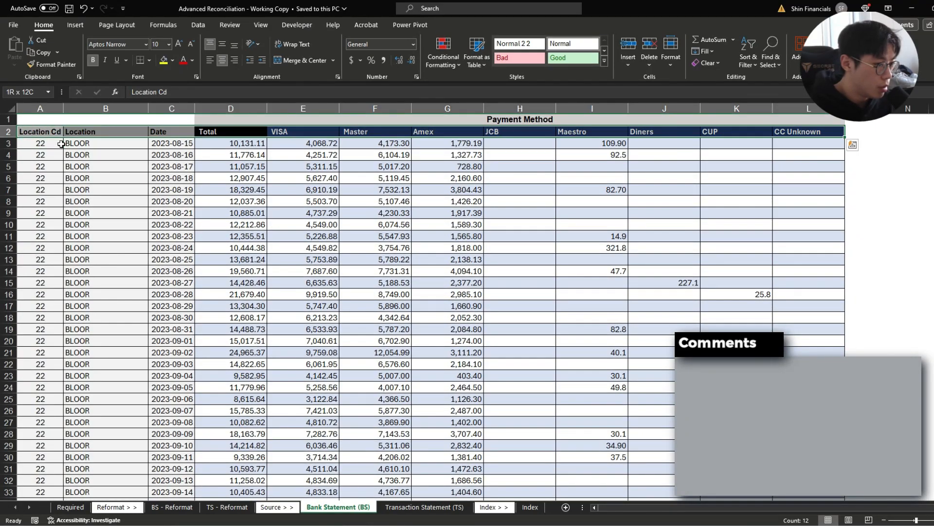
key("Right")
key("Right")
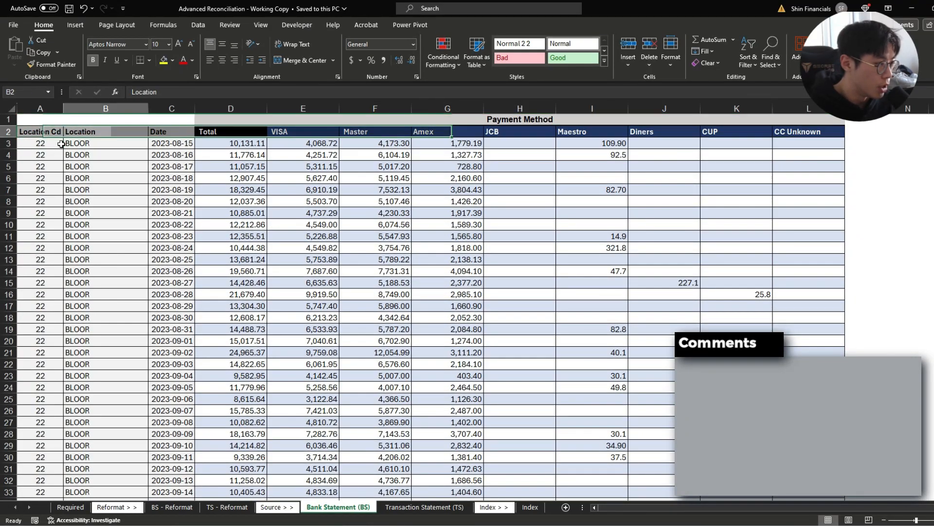
Step: Examine how the Bank Statement spreads card types across columns, with daily amounts in the rows beneath
left_click_drag(279, 133, 837, 131)
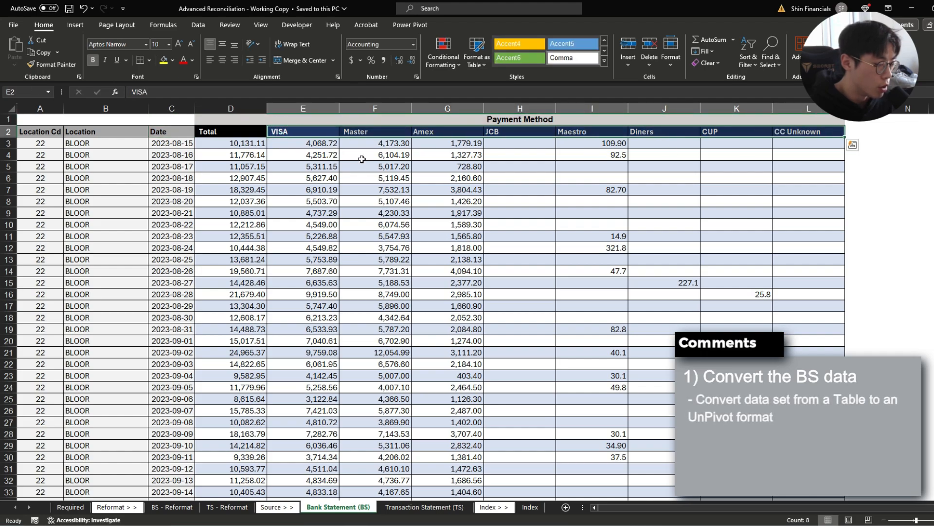
left_click(217, 143)
left_click(225, 189)
left_click(227, 236)
left_click(225, 294)
left_click(223, 337)
left_click(40, 132)
left_click_drag(40, 132, 804, 296)
left_click(804, 295)
Step: Convert the entire Bank Statement range, starting from the Location Cd header, into a table with headers
left_click(32, 130)
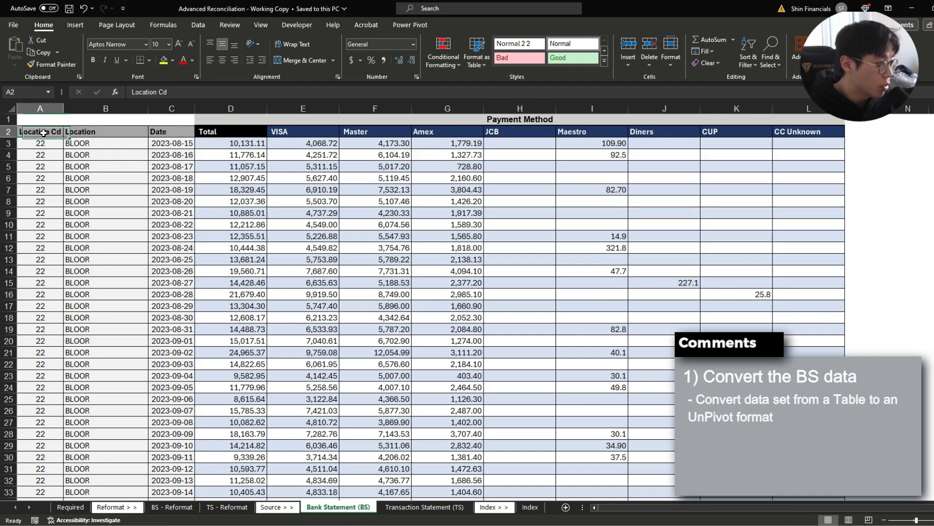
key("ctrl+shift+Right")
key("ctrl+shift+Down")
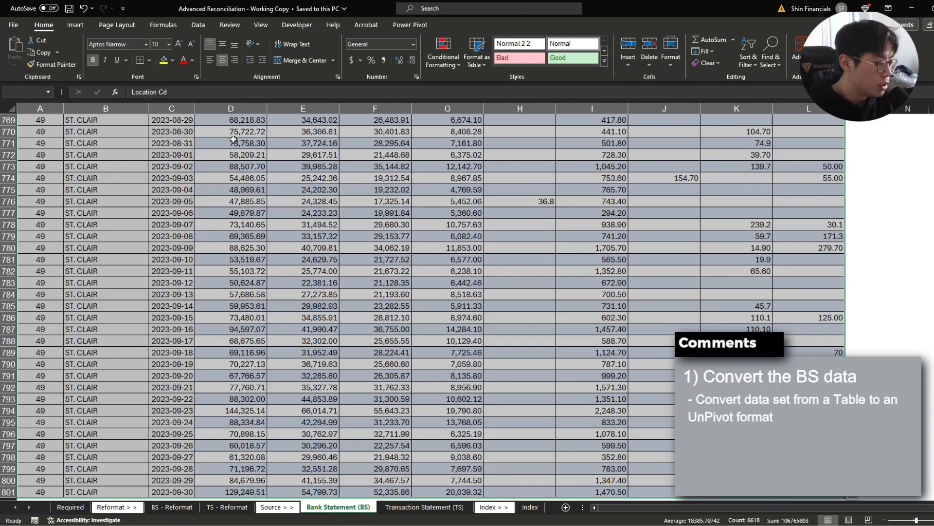
key("ctrl+t")
key("Return")
left_click(234, 140)
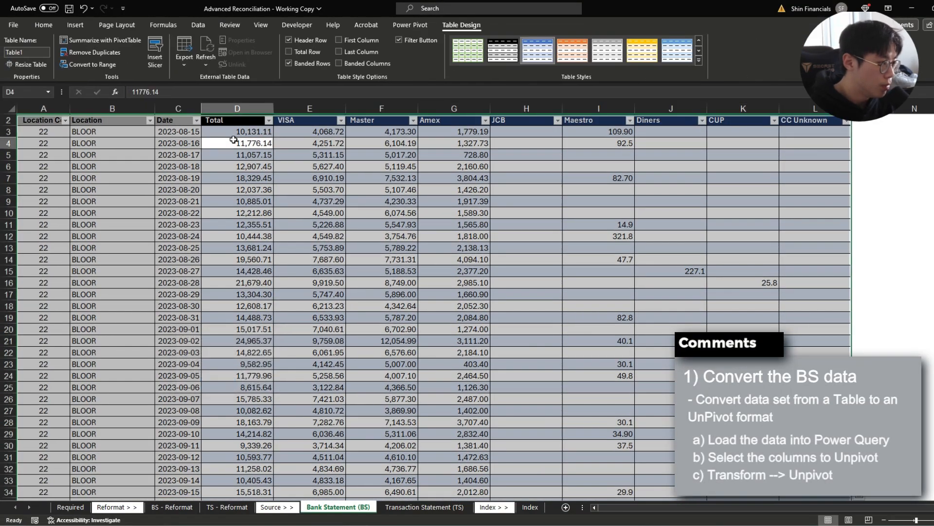
Step: Load the Bank Statement table into the Power Query Editor
scroll(233, 139, "up", 1)
left_click(198, 24)
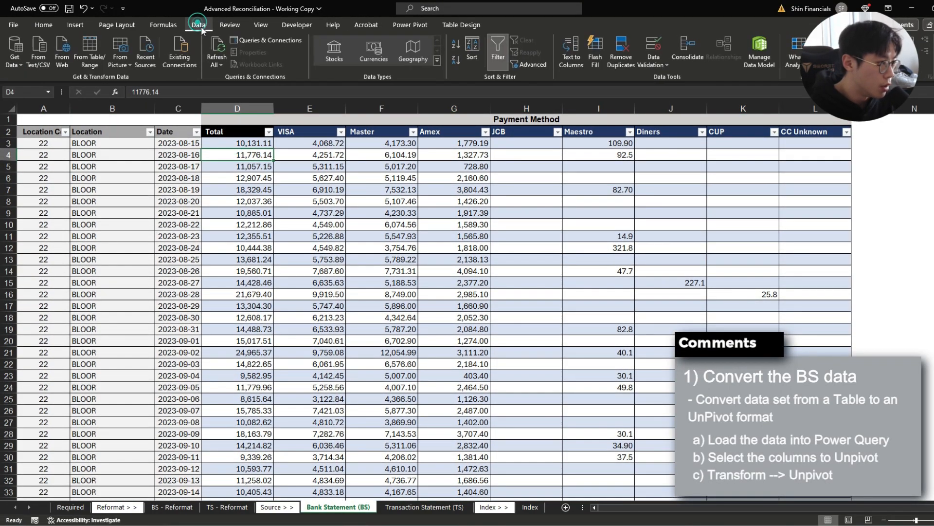
left_click(85, 58)
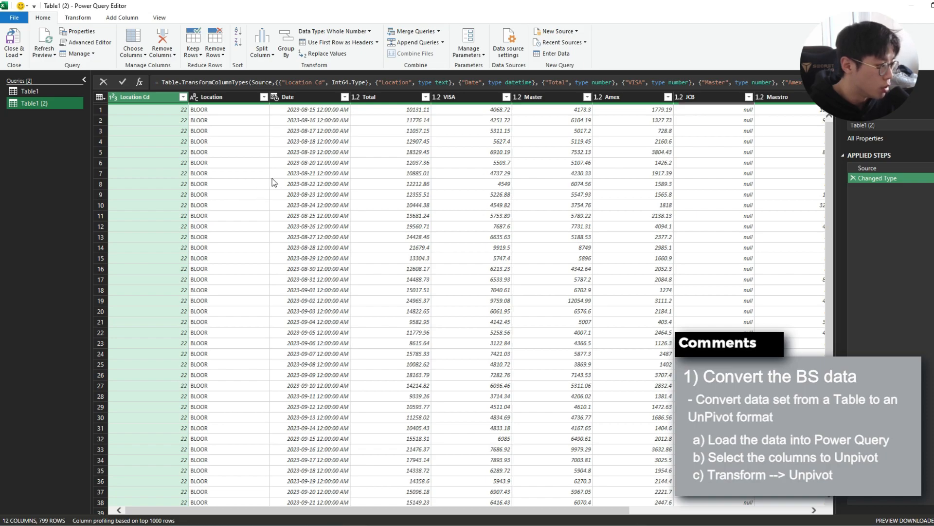
Step: Unpivot the card type columns from VISA through CC Unknown into attribute and value rows
scroll(260, 144, "down", 4)
scroll(261, 143, "up", 4)
left_click(456, 96)
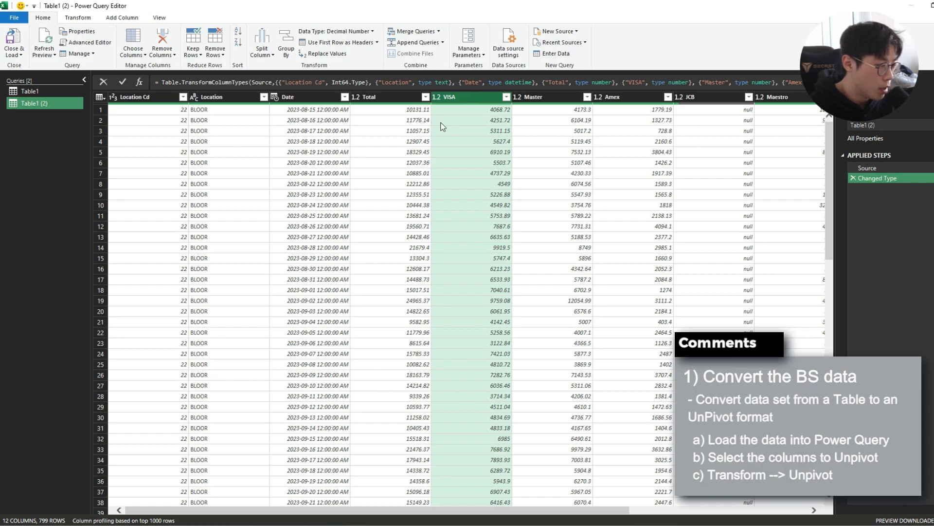
left_click_drag(256, 515, 426, 505)
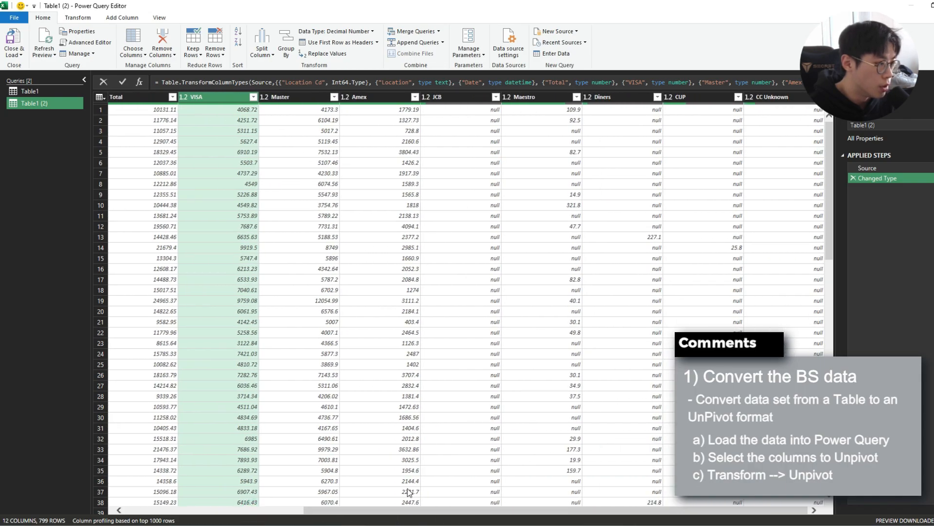
left_click(788, 94, "shift")
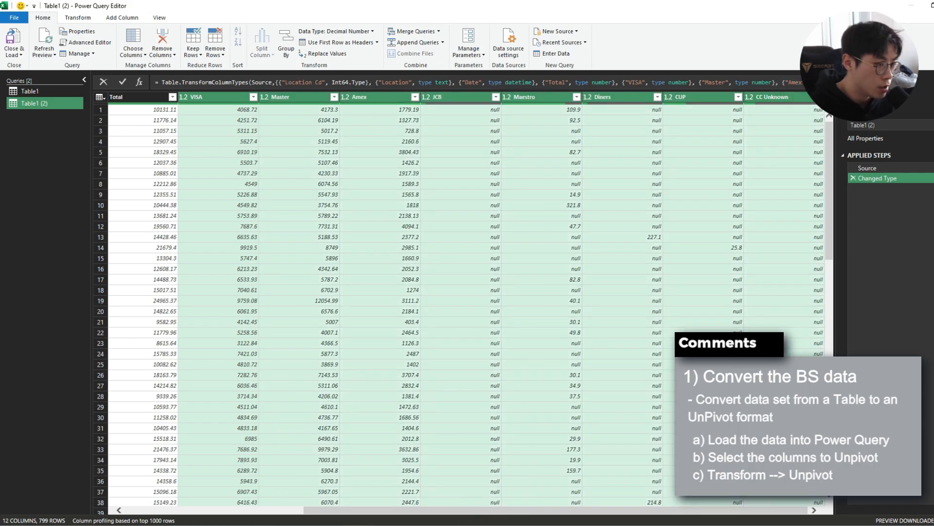
left_click(78, 18)
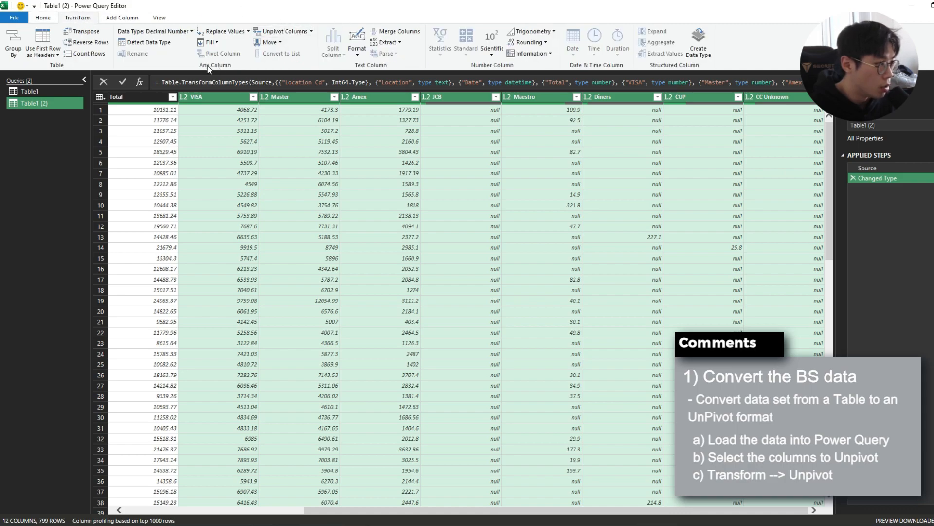
left_click(311, 31)
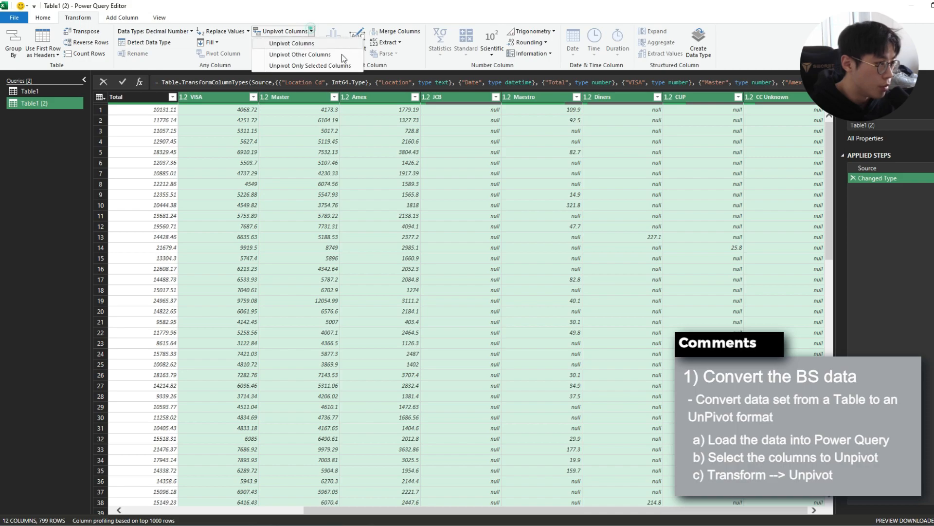
left_click(287, 44)
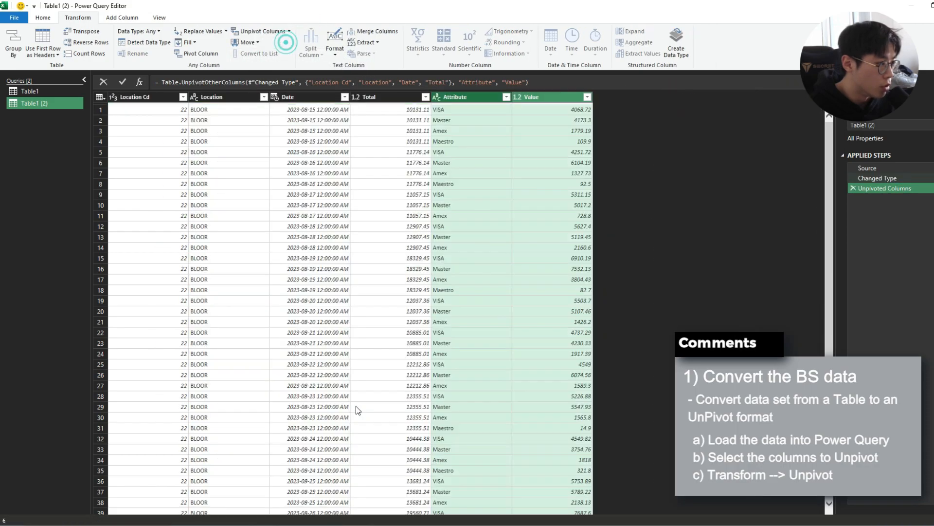
Step: Close the Power Query Editor and load the unpivoted Bank Statement query into the workbook
scroll(354, 294, "down", 10)
scroll(355, 292, "up", 10)
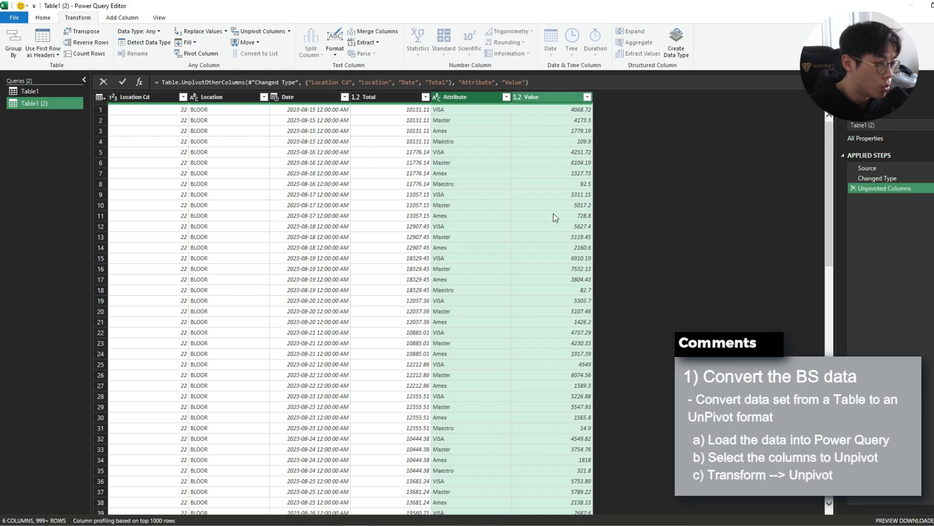
left_click(43, 18)
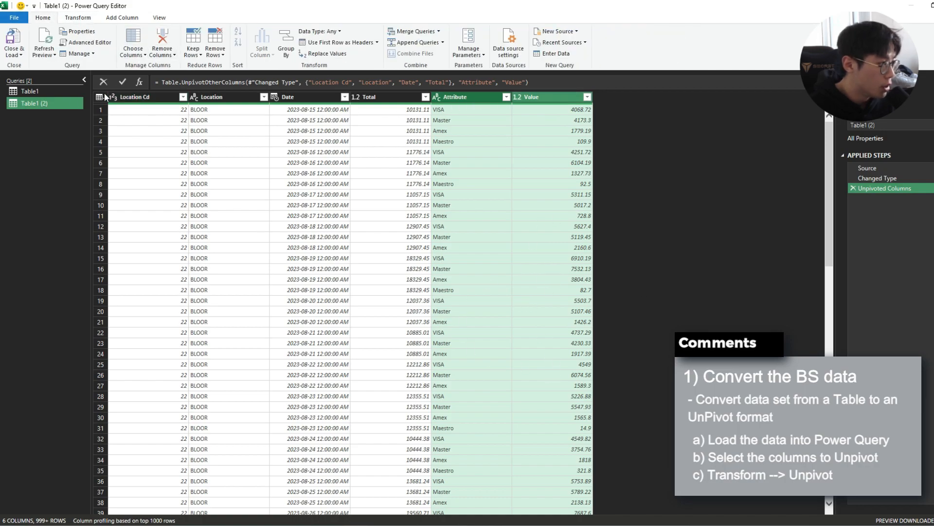
left_click(18, 54)
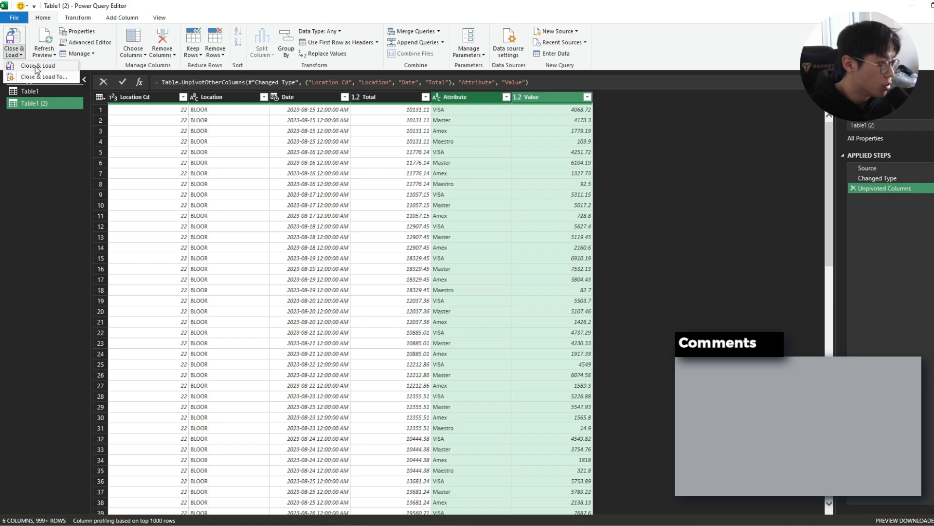
left_click(36, 66)
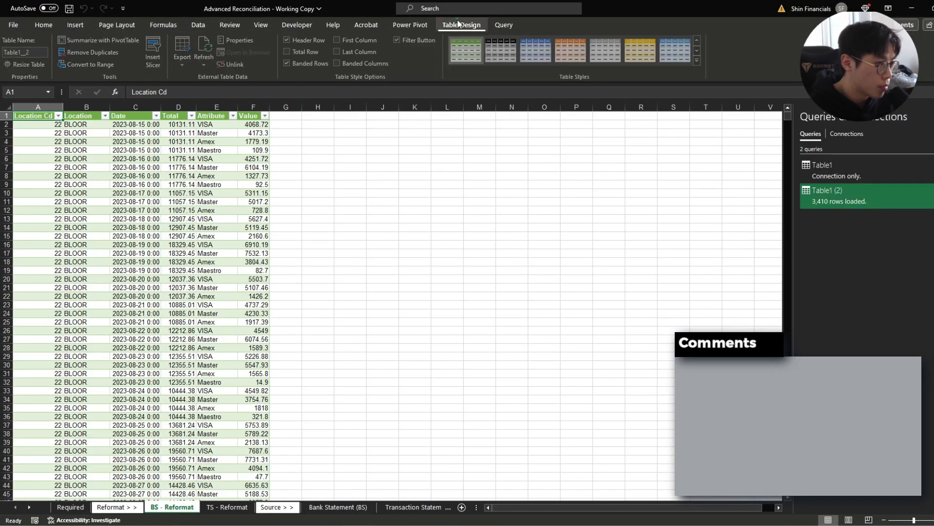
Step: Apply the table style with a black header and grey banded rows to the loaded table
left_click(503, 25)
left_click(466, 25)
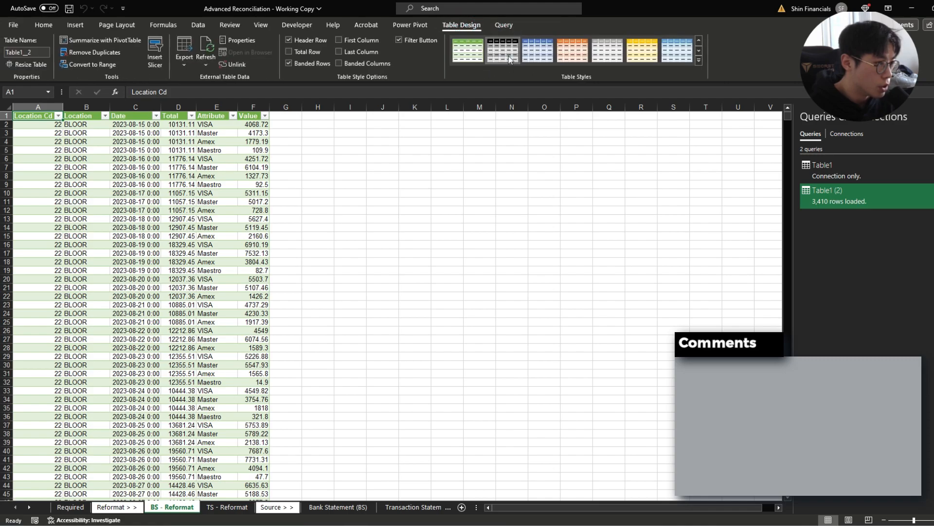
left_click(503, 49)
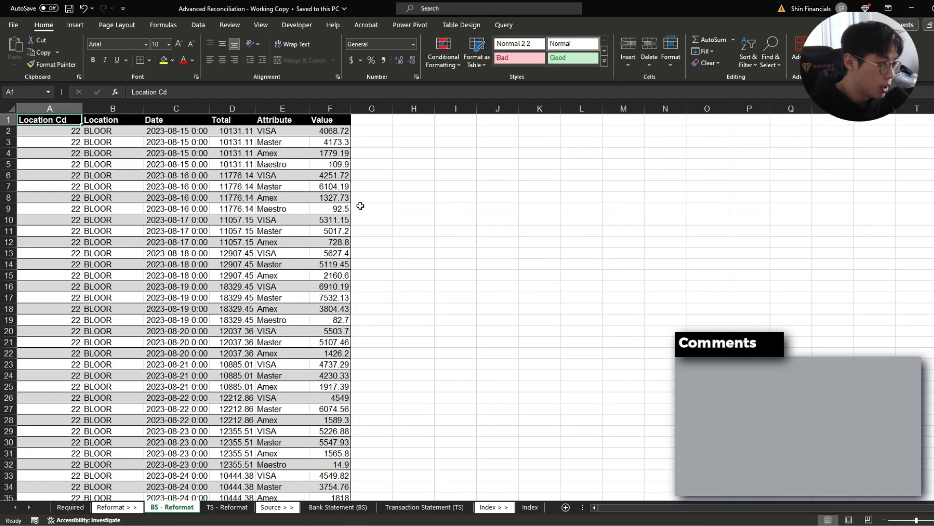
Step: Compare the unpivoted table's dates, totals and attributes with the original Bank Statement (BS) layout
left_click(335, 209)
left_click_drag(49, 120, 341, 254)
left_click(336, 507)
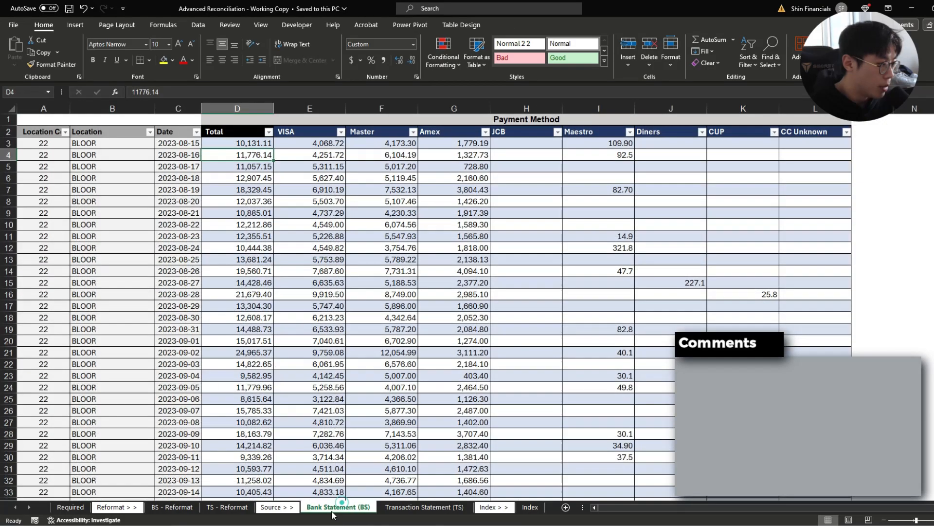
left_click(172, 506)
left_click_drag(178, 175, 189, 298)
left_click_drag(233, 140, 225, 295)
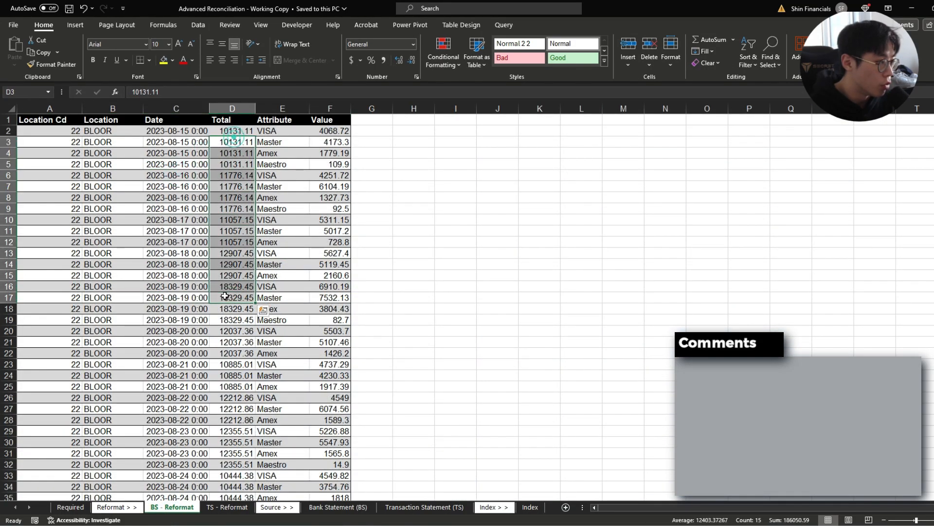
left_click(226, 288)
left_click(287, 120)
Step: Insert a column after Value in the BS - Reformat table and name it Date Reformat
left_click(335, 119)
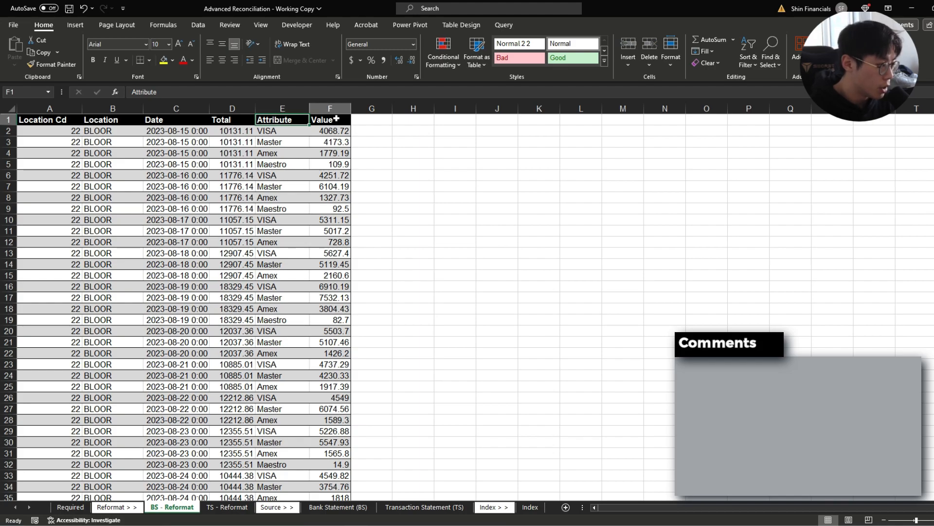
key("ctrl+shift+Down")
key("alt+h")
key("i")
key("g")
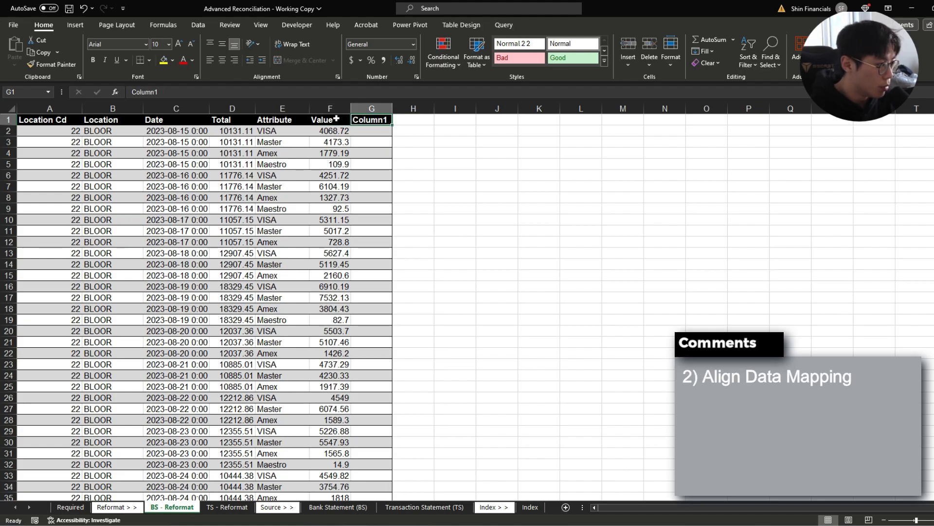
type("Date")
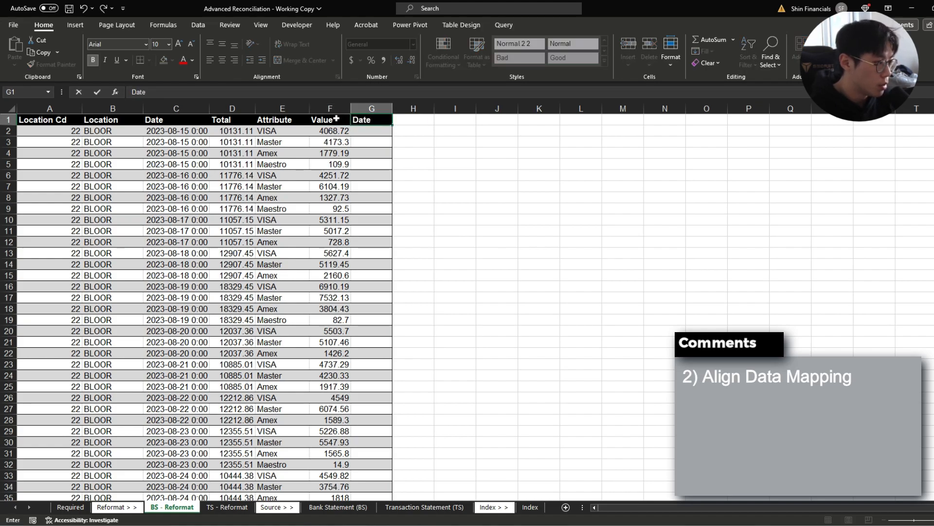
type(" Reformat")
key("Return")
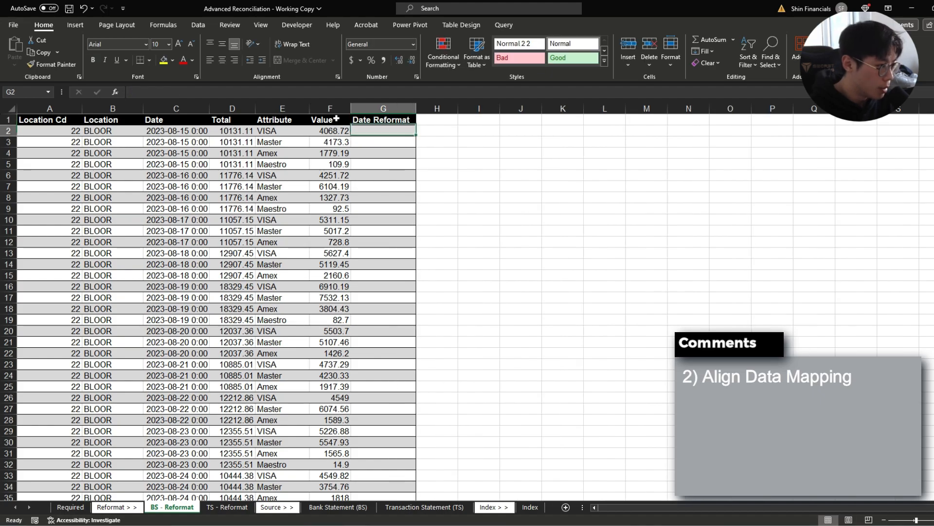
Step: Inspect the full date and time content of the first entry in the Date column
key("Left")
key("Left")
key("Left")
key("Left")
right_click(336, 119)
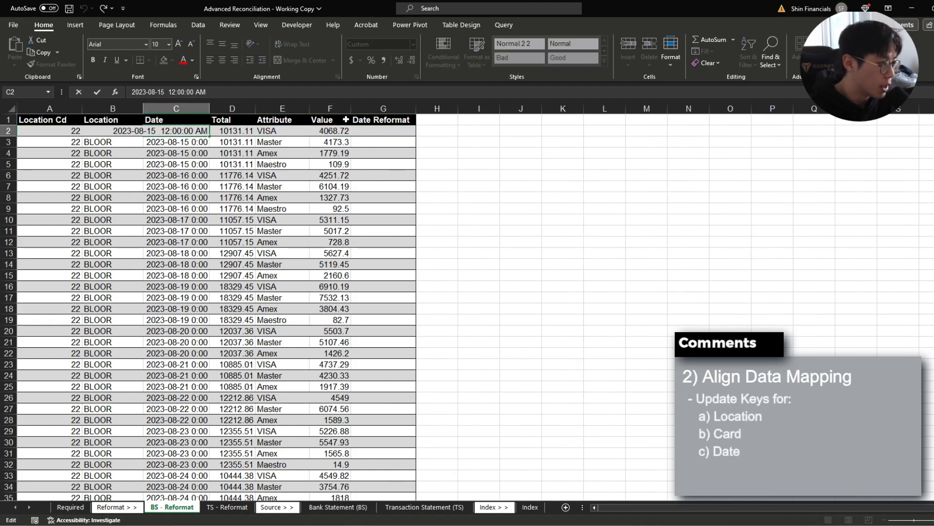
left_click(209, 135)
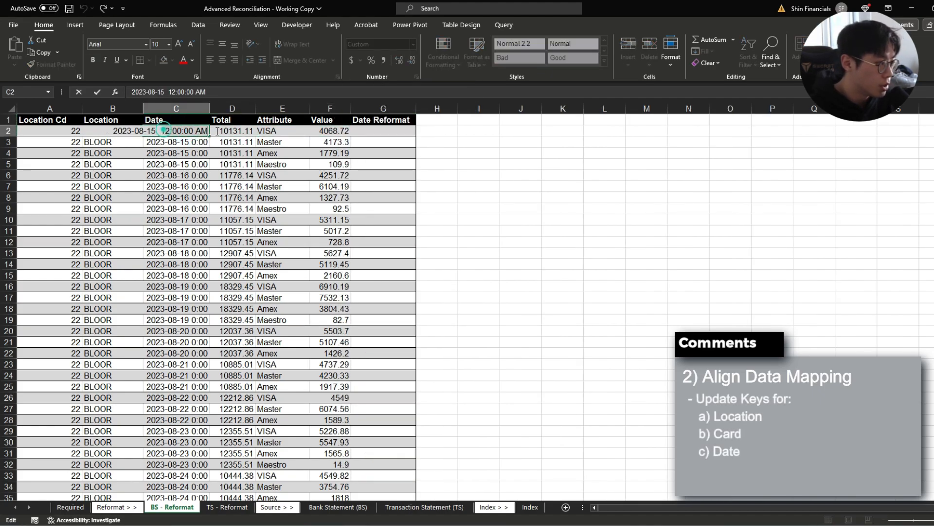
left_click(390, 133)
type("=")
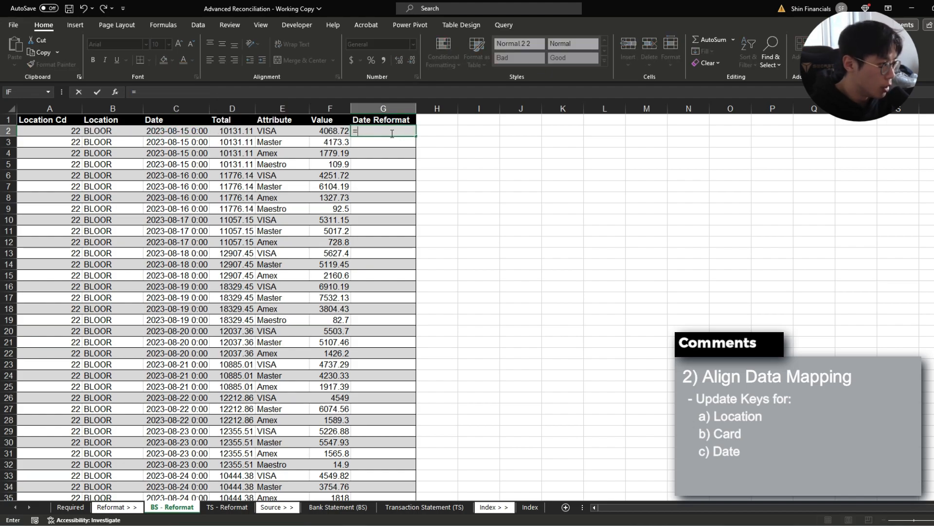
type("Dat")
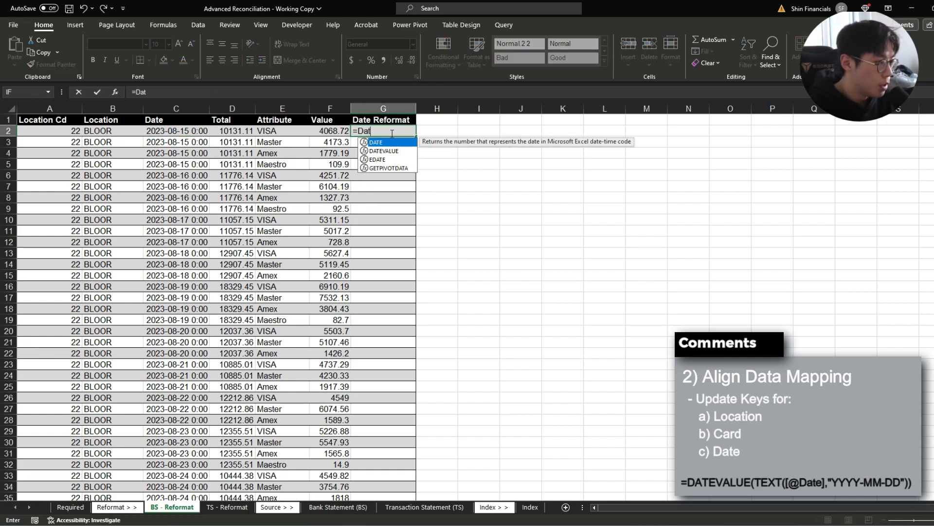
type("evalue(text(")
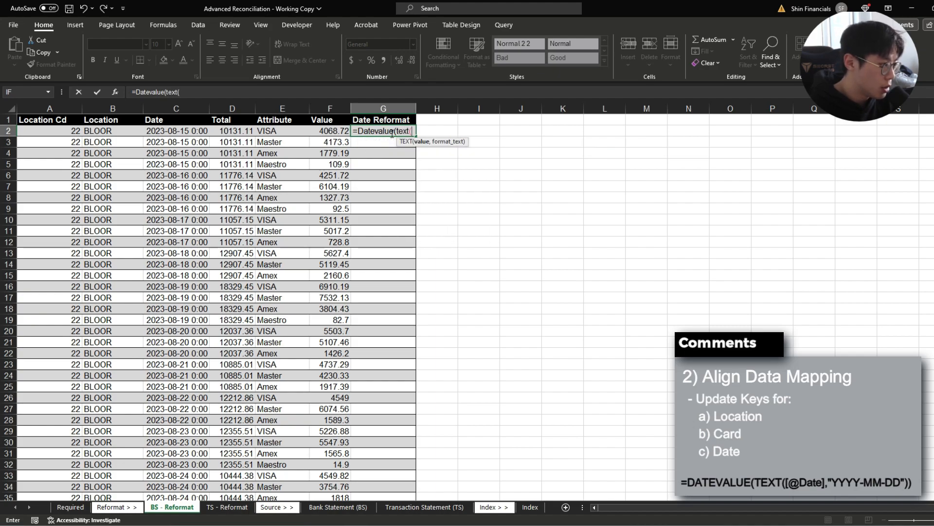
key("Left")
key("Left")
key("Left")
key("Left")
type(",\"YY")
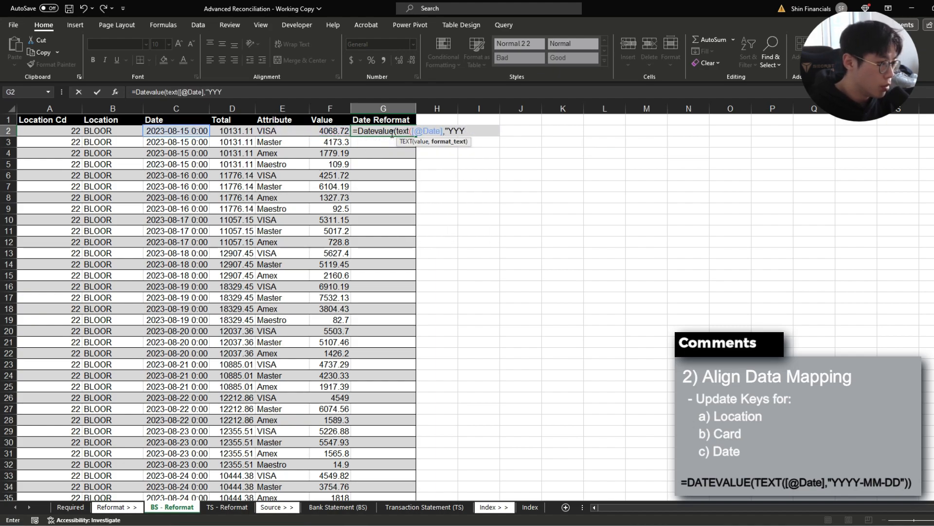
type("YY-MM-D")
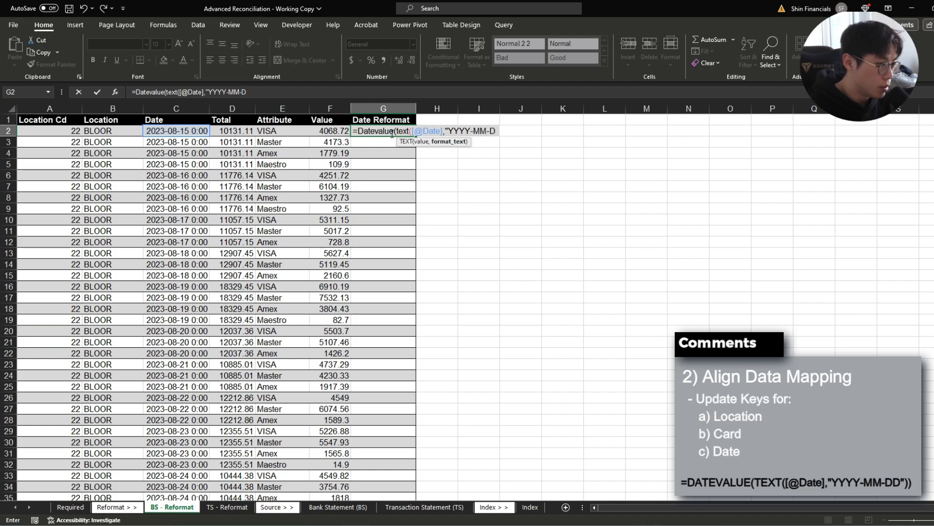
type("D\"")
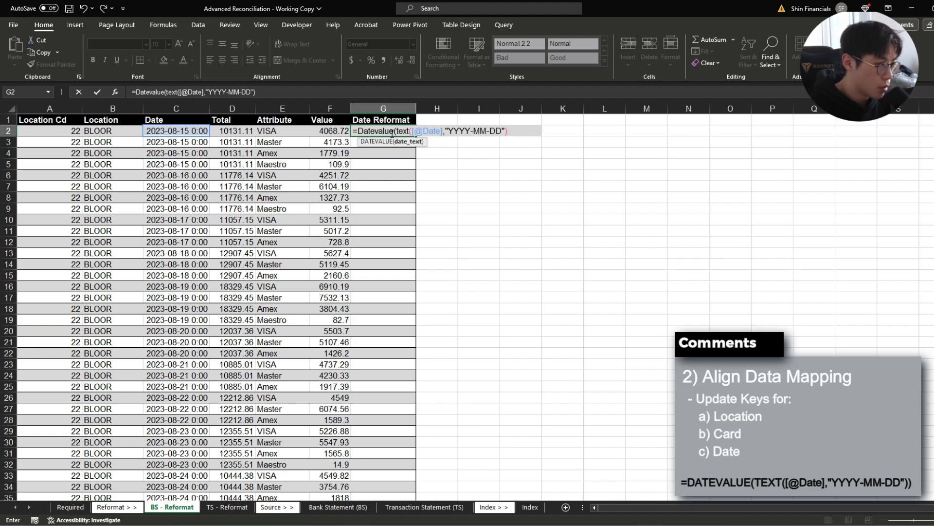
type(")")
key("Return")
Step: Format all the Date Reformat values as dates in MM/DD/YYYY form
left_click(393, 131)
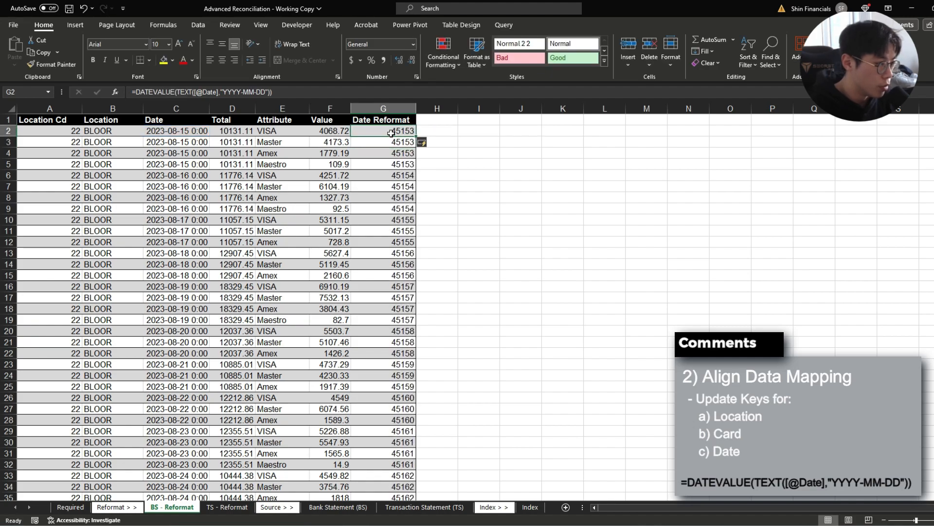
key("ctrl+shift+Down")
key("ctrl+BackSpace")
key("ctrl+1")
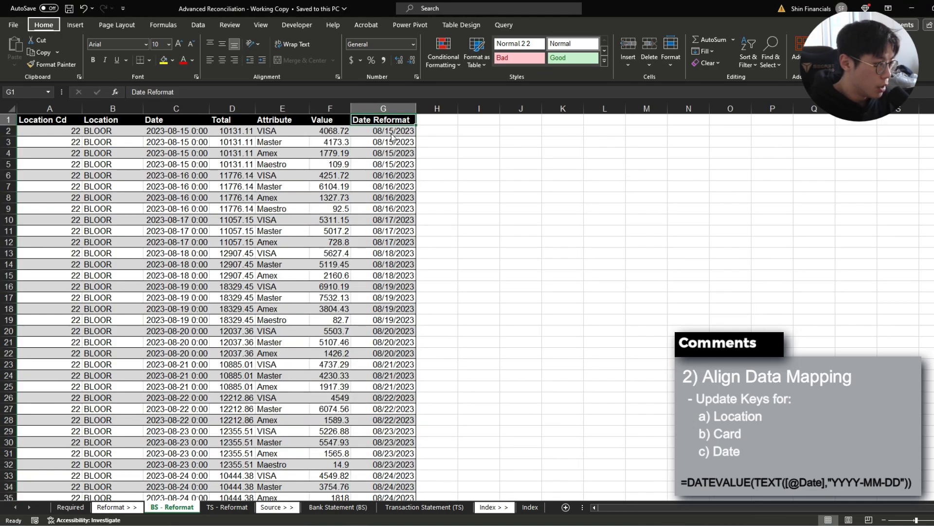
Step: Fill the Date Reformat header cell with dark blue
key("alt+h")
key("h")
key("Down")
key("Down")
key("Right")
key("Right")
key("Right")
key("Down")
key("Down")
key("Right")
key("Right")
key("Down")
key("Left")
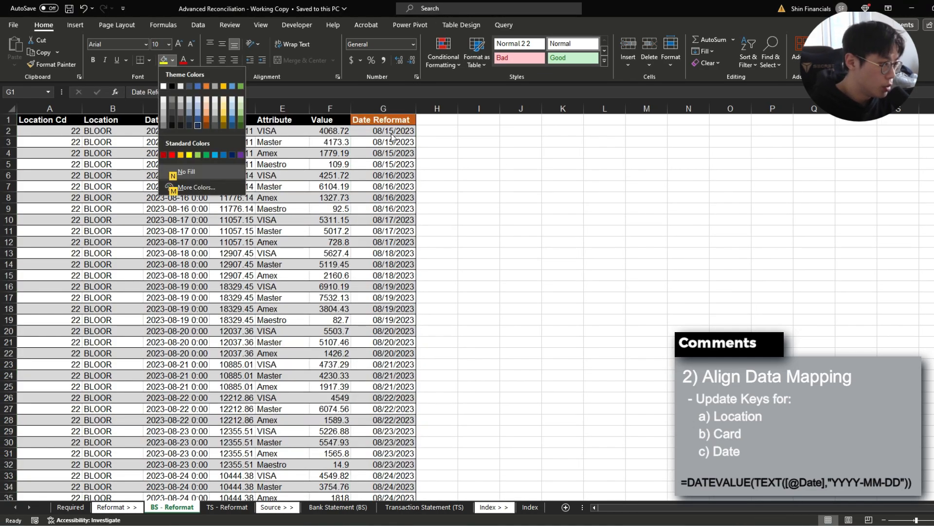
key("Return")
Step: Set the Date Reformat header's font color to white and center its text
key("alt+h")
key("f")
key("c")
key("Down")
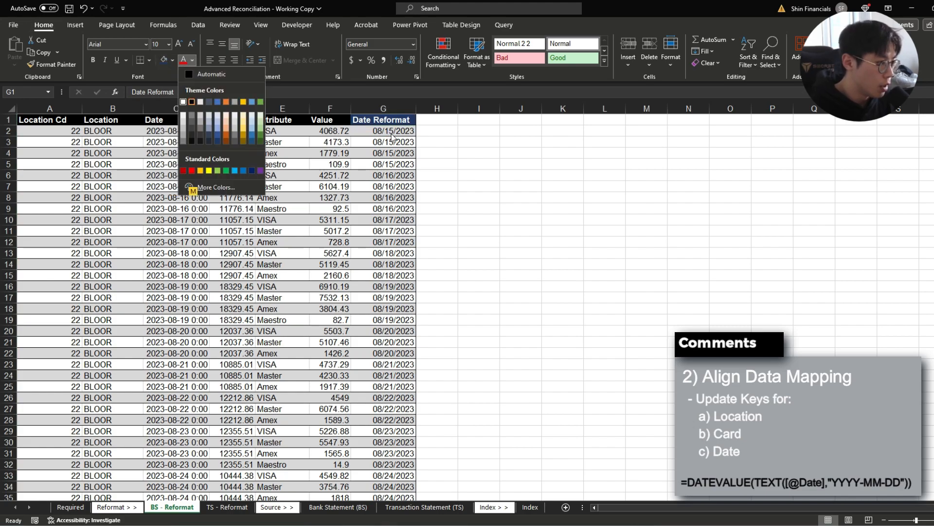
key("Return")
key("alt+h")
key("a")
key("c")
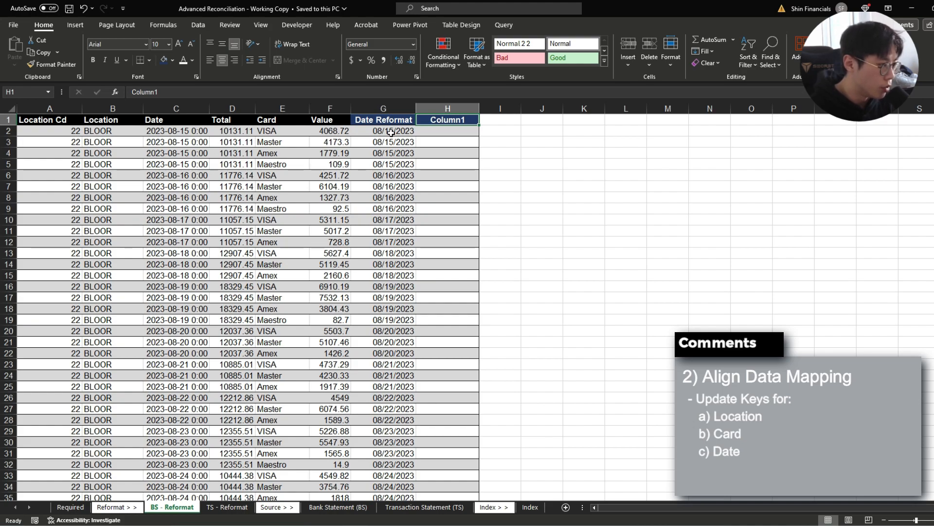
Step: Rename the new column beside Date Reformat to Location Key
left_click_drag(102, 128, 114, 199)
left_click_drag(470, 122, 461, 241)
left_click_drag(453, 132, 452, 131)
type("Locati")
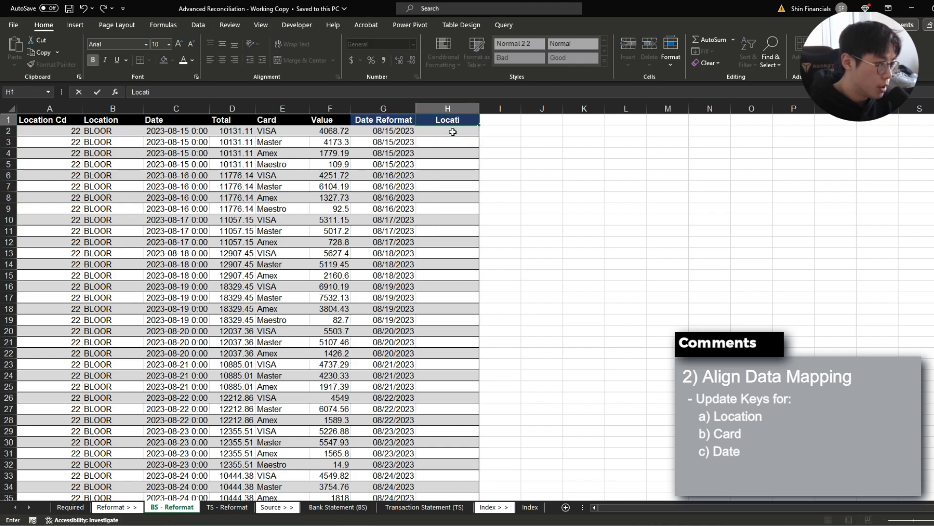
type("on")
key("Return")
key("Up")
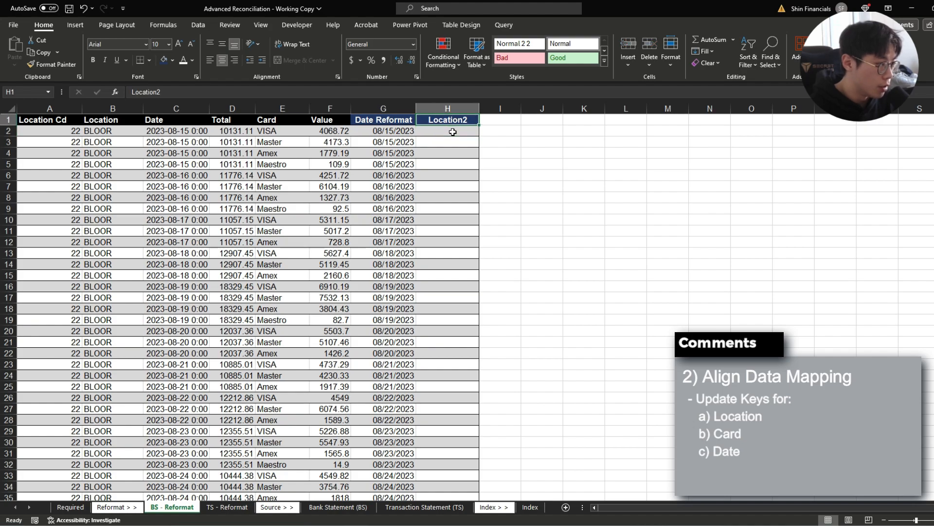
type("Location Key")
key("Return")
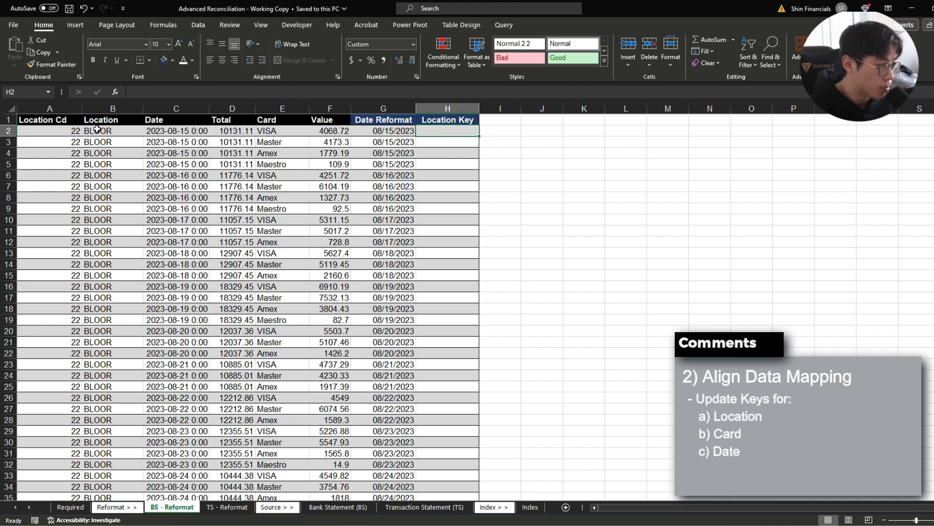
left_click_drag(95, 121, 110, 242)
left_click_drag(447, 120, 442, 196)
left_click(452, 132)
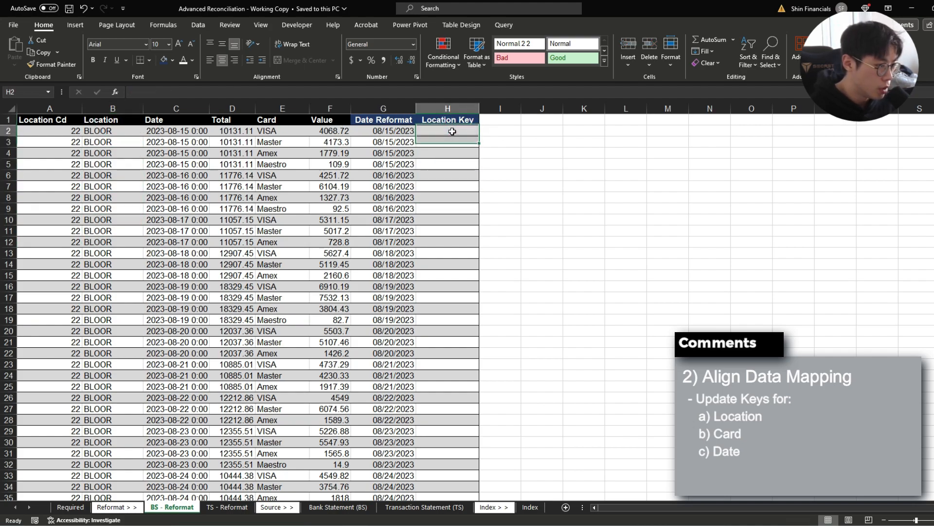
type("=")
key("Left")
key("Left")
key("Left")
key("Left")
key("Left")
key("Left")
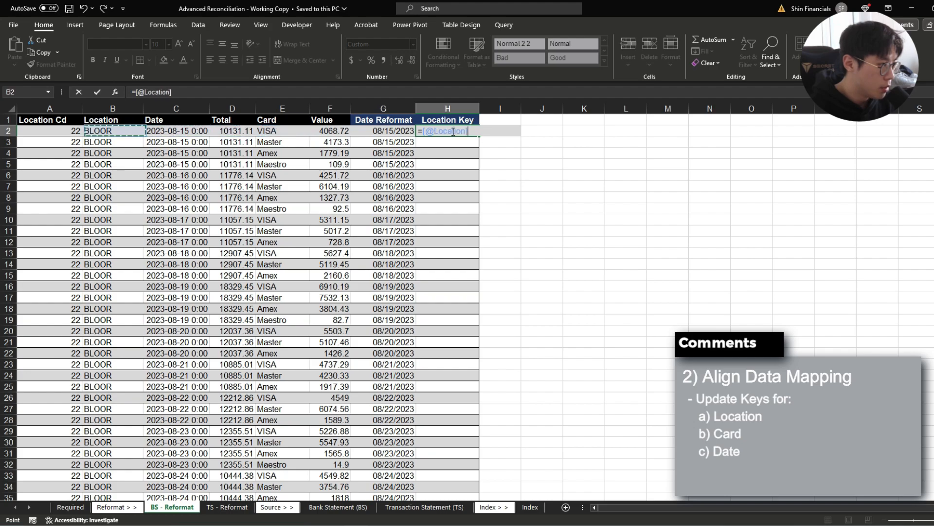
key("ctrl+Return")
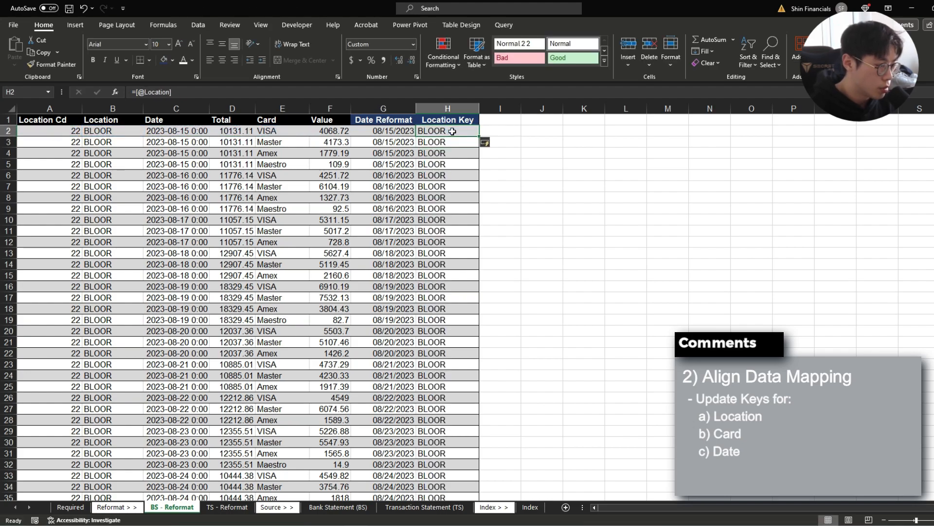
Step: Add a table column beside Location Key and name it Card Key
key("alt+h")
key("i")
key("g")
key("Right")
key("Up")
key("Left")
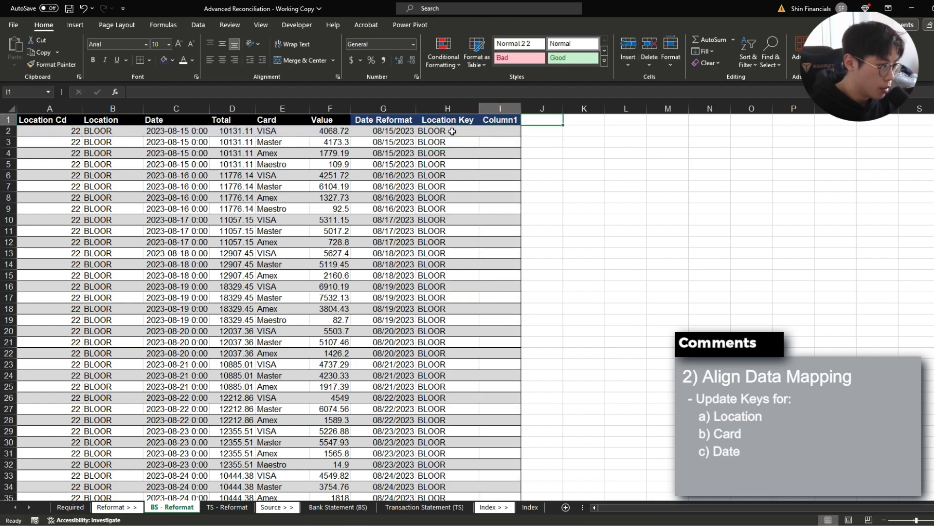
type("Card Key")
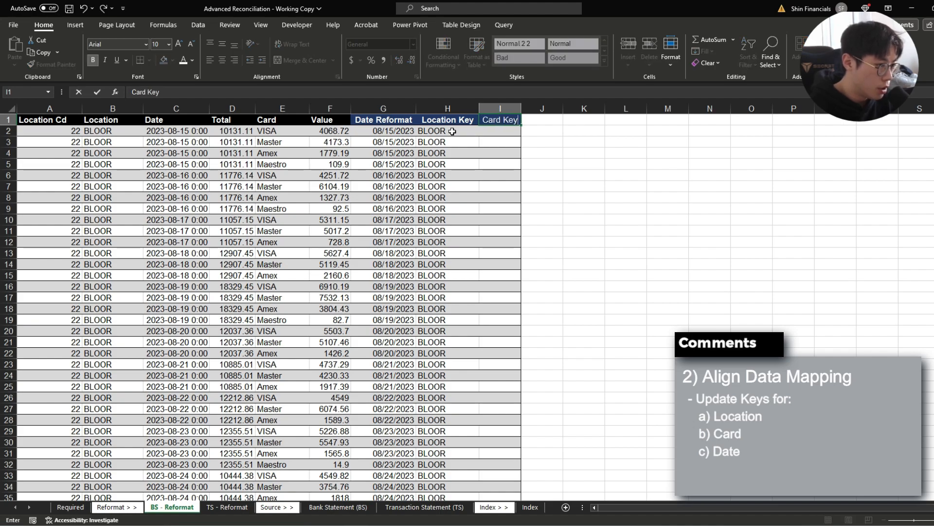
key("ctrl+Return")
Step: Start an XLOOKUP formula in the first Card Key cell with the row's Card value as the lookup value
key("Down")
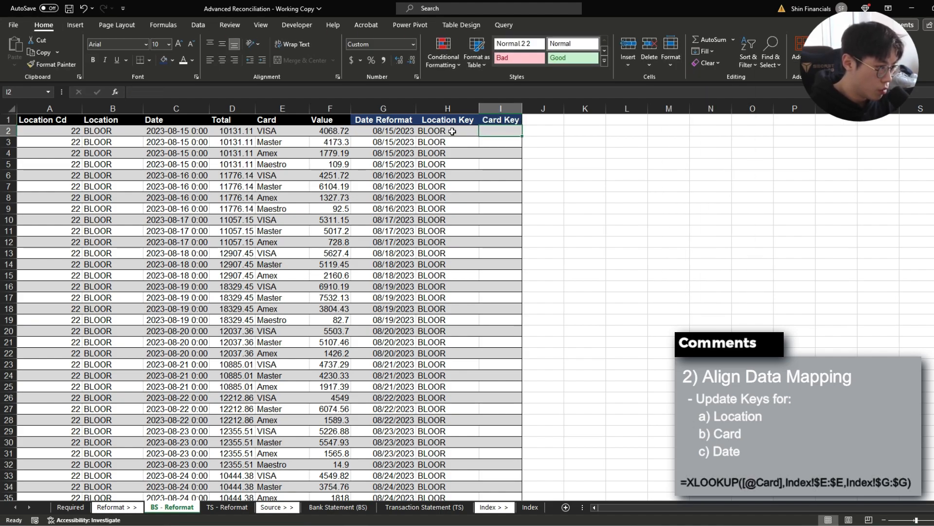
type("=xlookup")
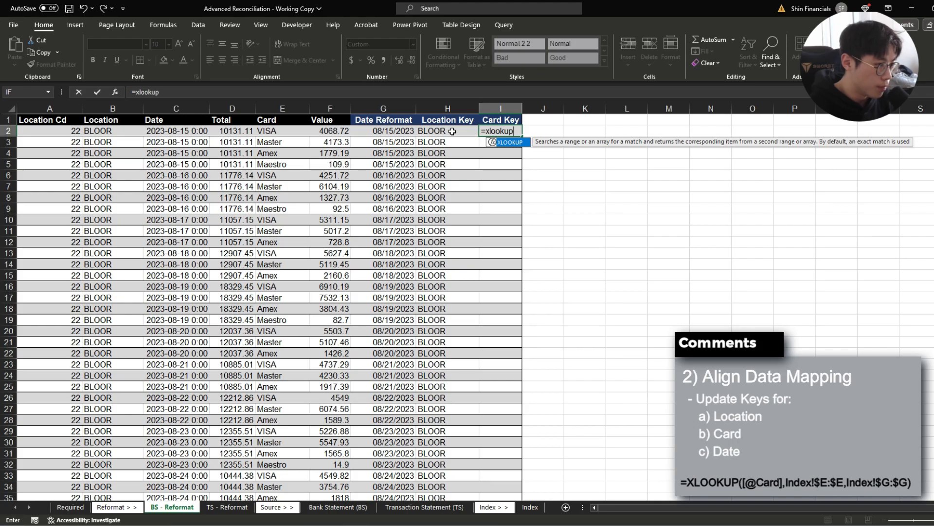
type("(")
key("Left")
key("Left")
key("Left")
key("Left")
type(",")
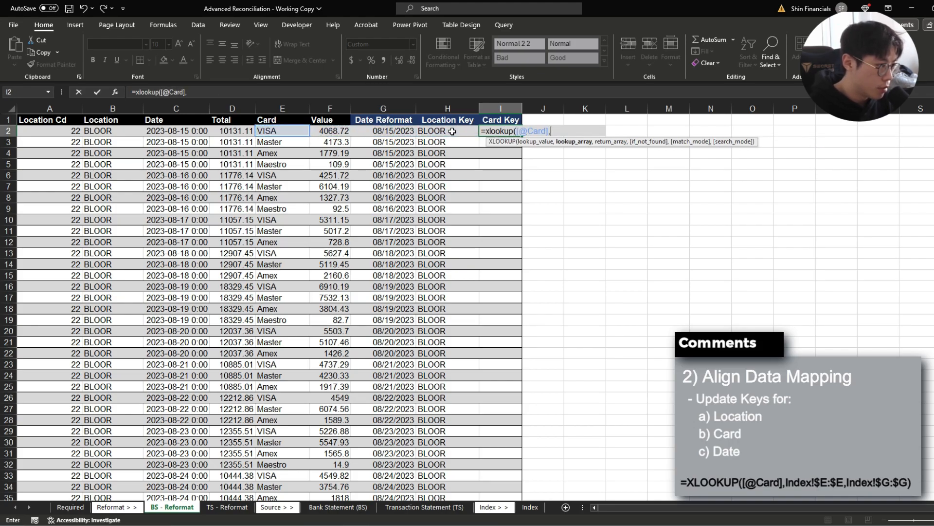
Step: Complete the XLOOKUP with Index column $E:$E as lookup array and Index column $G:$G as return array
key("ctrl+Page_Down")
key("ctrl+Page_Down")
key("ctrl+Page_Down")
key("ctrl+Page_Down")
key("ctrl+Page_Down")
key("ctrl+Page_Down")
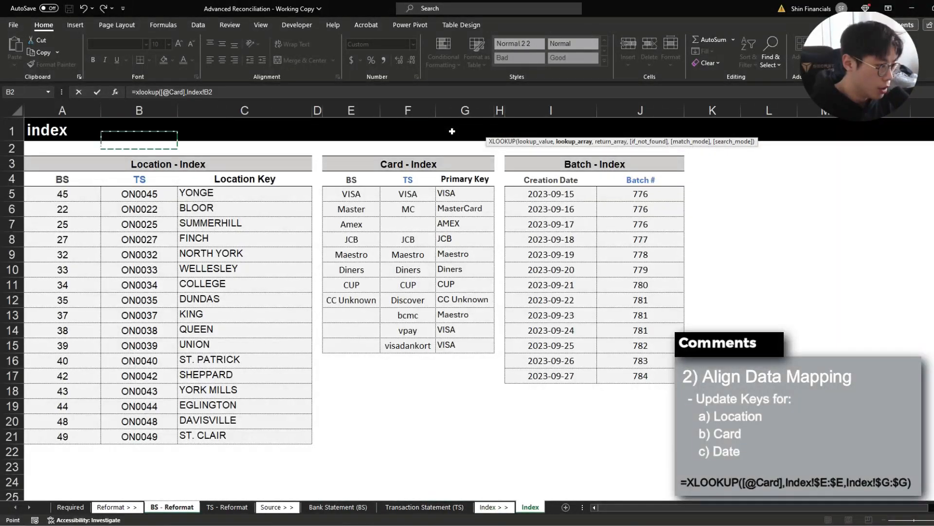
key("Right")
key("ctrl+space")
key("F4")
type(",")
key("Right")
key("Right")
key("Right")
key("Right")
key("Right")
key("Right")
key("ctrl+space")
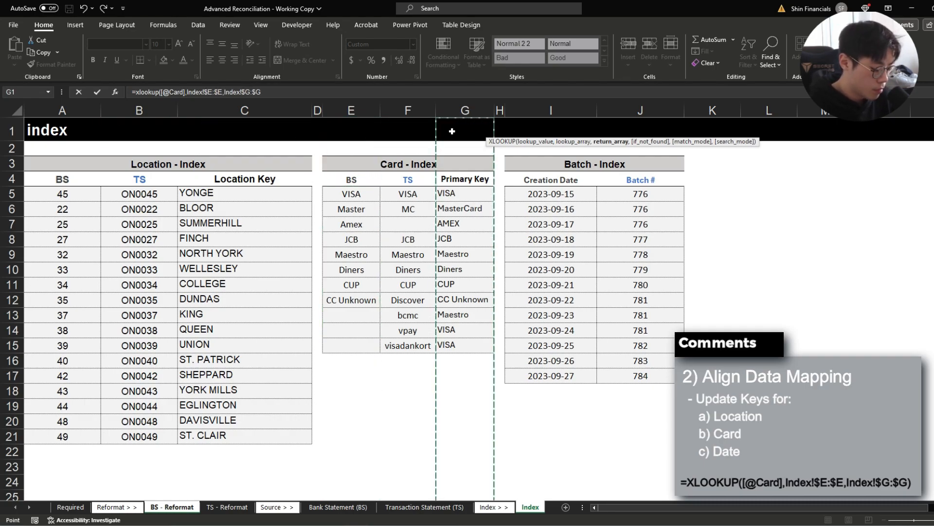
key("Return")
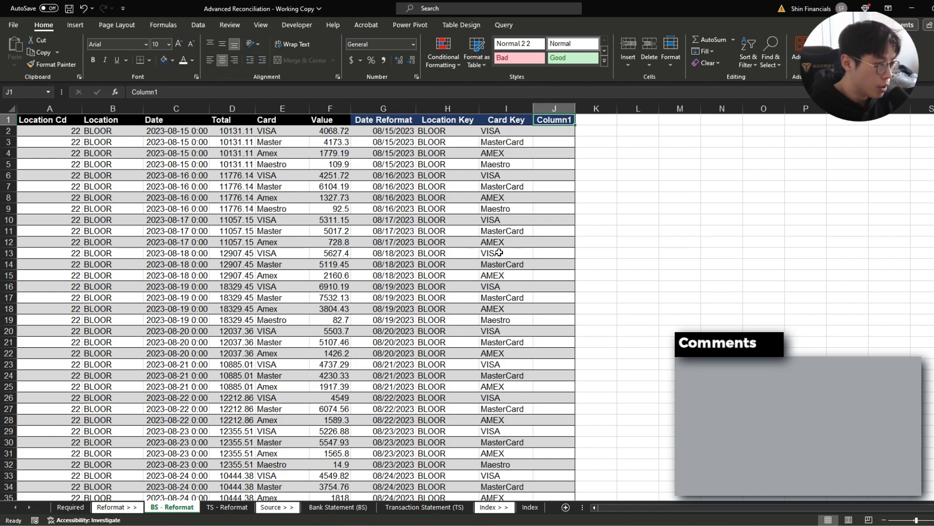
Step: Name the new column beside Card Key Relevance Key, fit its width to the header, and save the workbook
type("RElevance Key")
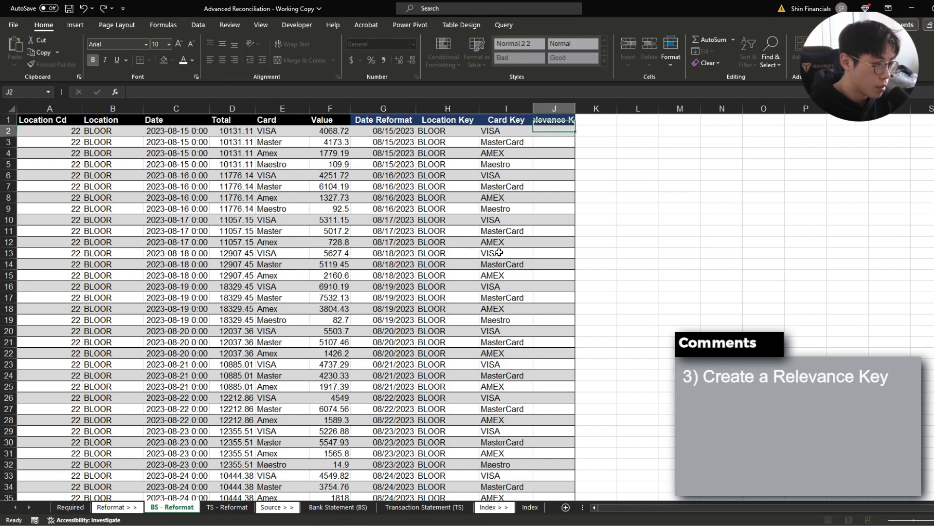
key("ctrl+Return")
key("alt")
key("h")
key("o")
key("i")
key("ctrl+s")
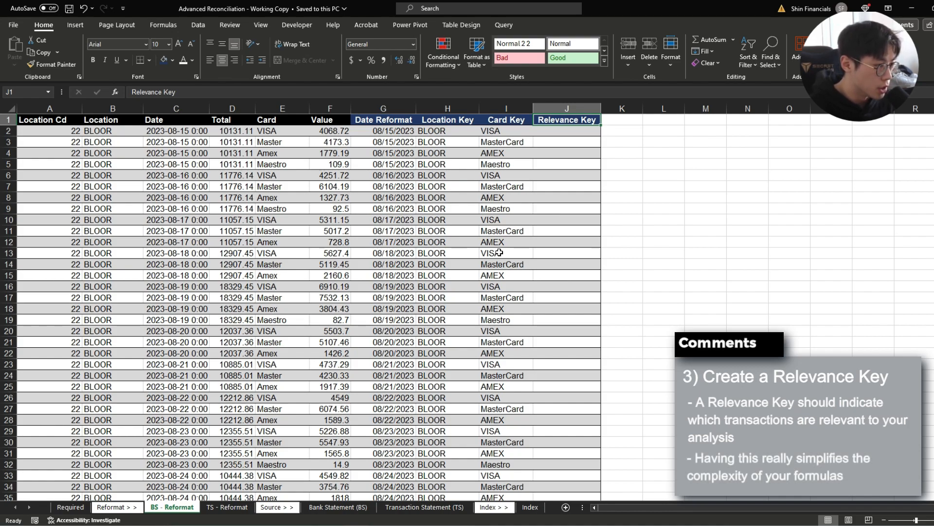
Step: Review the Date and Card Key values in the first rows as criteria for the relevance key
key("Down")
key("Left")
key("Left")
key("Left")
key("Left")
key("Left")
key("Left")
key("Left")
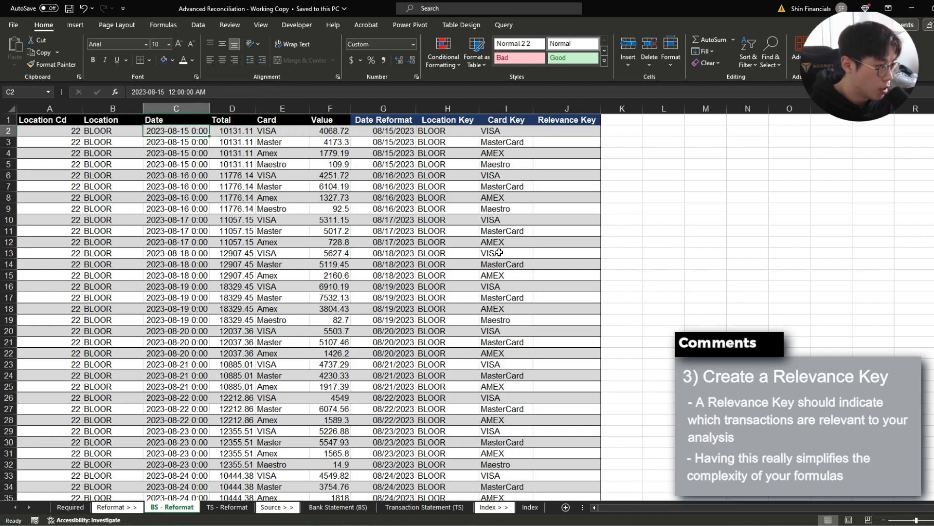
key("Right")
key("Right")
key("Right")
key("Right")
key("Right")
key("Right")
key("Down")
key("Down")
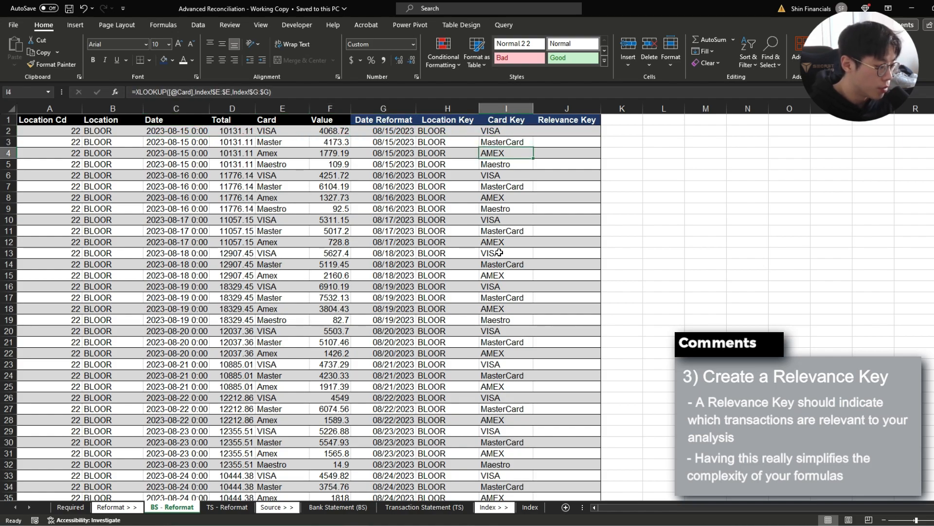
Step: Enter the labels Analysis Start Date in A23 and Analysis End Date in A24 of the Required sheet
key("ctrl+Page_Up")
key("ctrl+Page_Up")
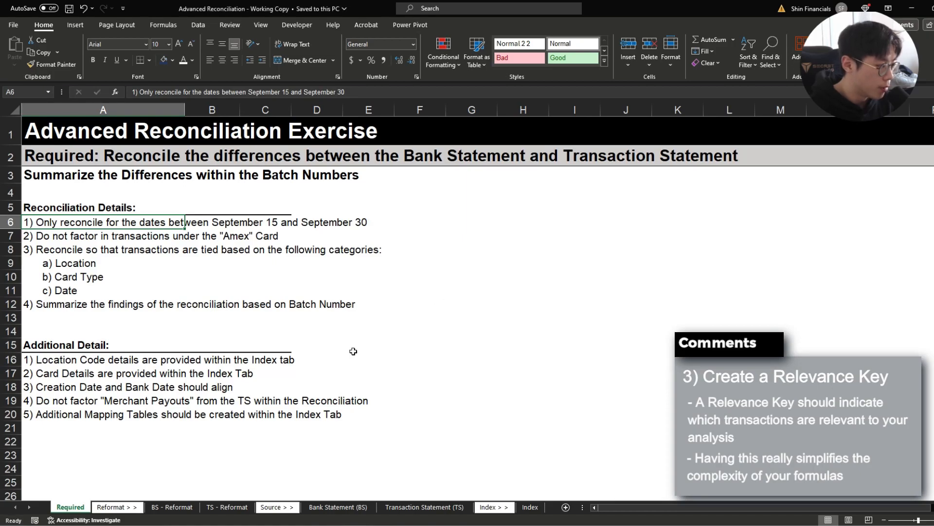
left_click(57, 436)
scroll(57, 436, "down", 3)
left_click(72, 289)
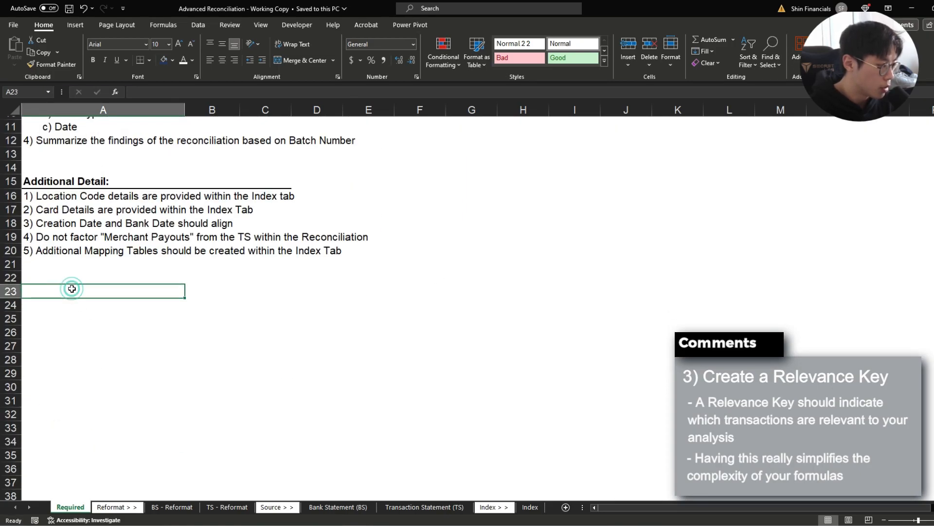
type("Analysis S")
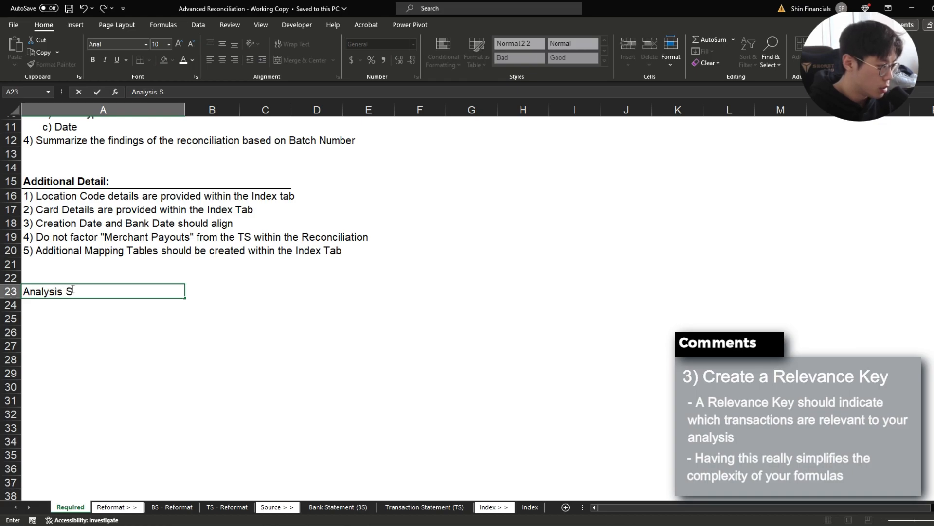
type("tart Date")
key("Return")
type("Analysis")
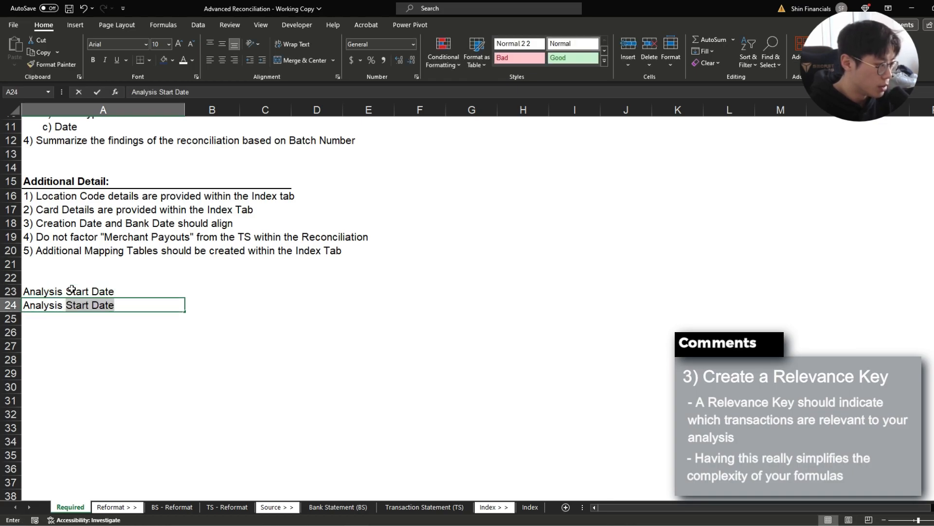
type(" End Date")
key("Return")
Step: Add thin borders on all sides of B23 and copy that formatting to B24
key("Up")
key("Up")
key("Right")
key("alt+h")
key("b")
key("y")
key("Return")
key("alt+h")
key("b")
key("a")
key("ctrl+c")
key("Down")
key("ctrl+v")
Step: Bold the Analysis Start Date and Analysis End Date labels
key("Left")
key("Up")
key("Escape")
key("shift+Down")
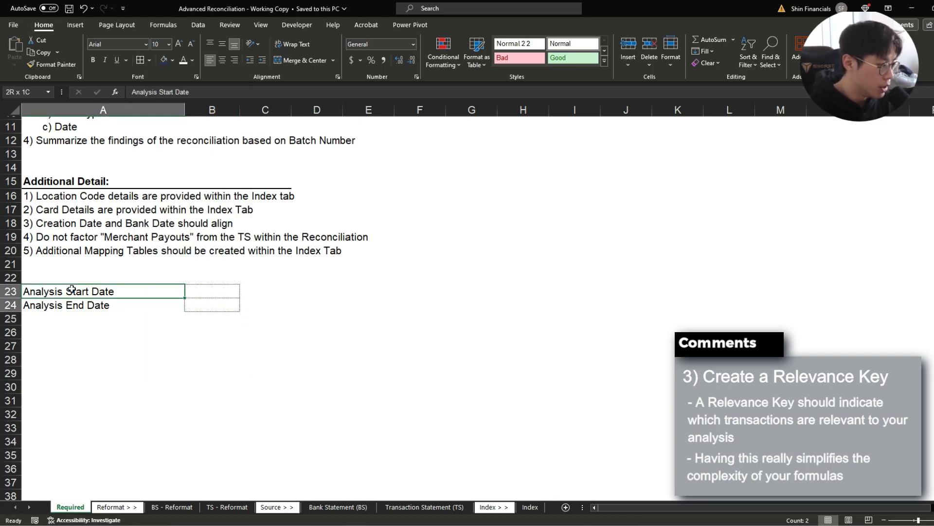
key("ctrl+b")
Step: Enter the heading Analysis Period in A22 above the two date labels
key("Right")
key("Left")
key("Up")
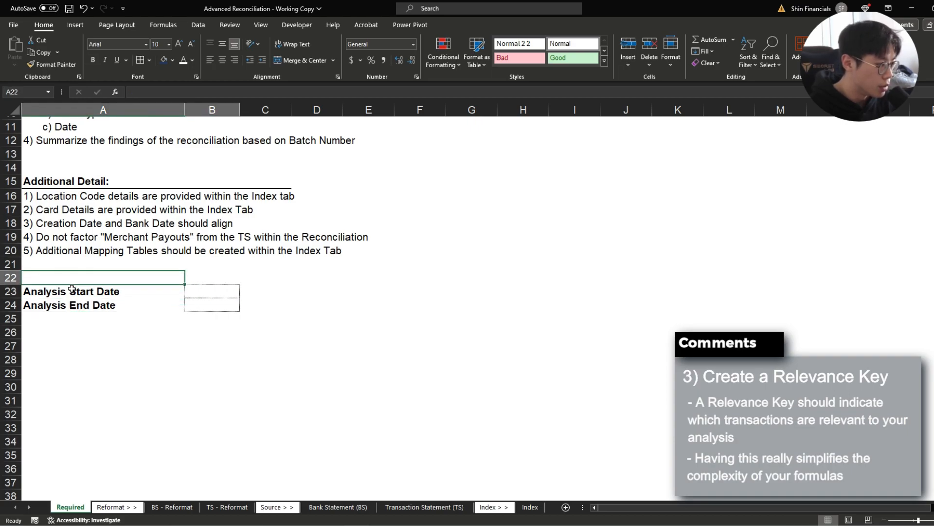
key("shift+Right")
type("Analysis Per")
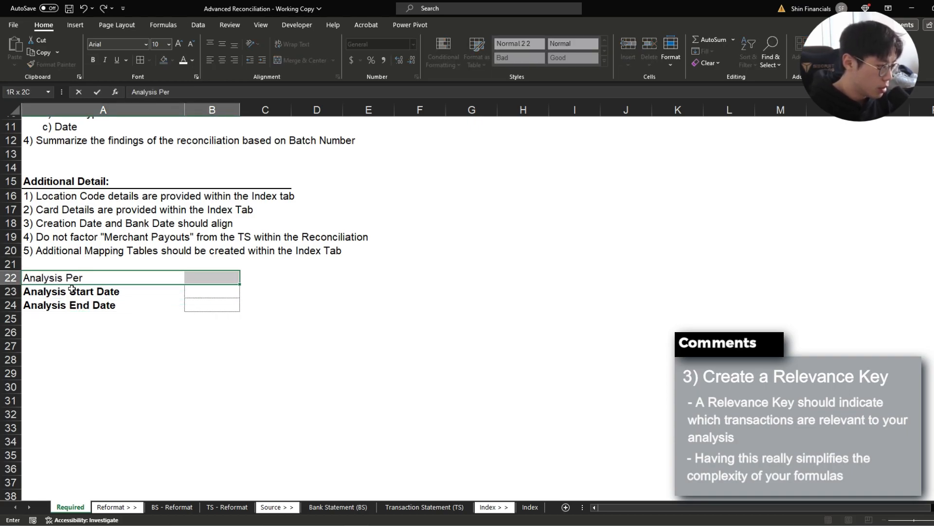
type("iod")
key("Return")
Step: Format the Analysis Period heading across A22:B22 with light gray fill, bold text, and a top and thick bottom border
key("alt+h")
key("h")
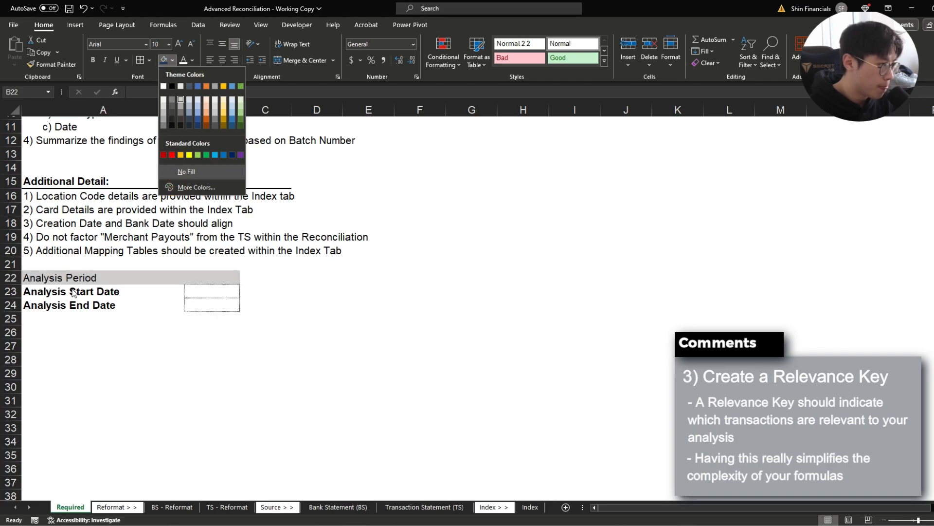
key("Return")
key("ctrl+b")
key("alt+h")
key("b")
key("c")
key("Down")
key("Right")
key("Right")
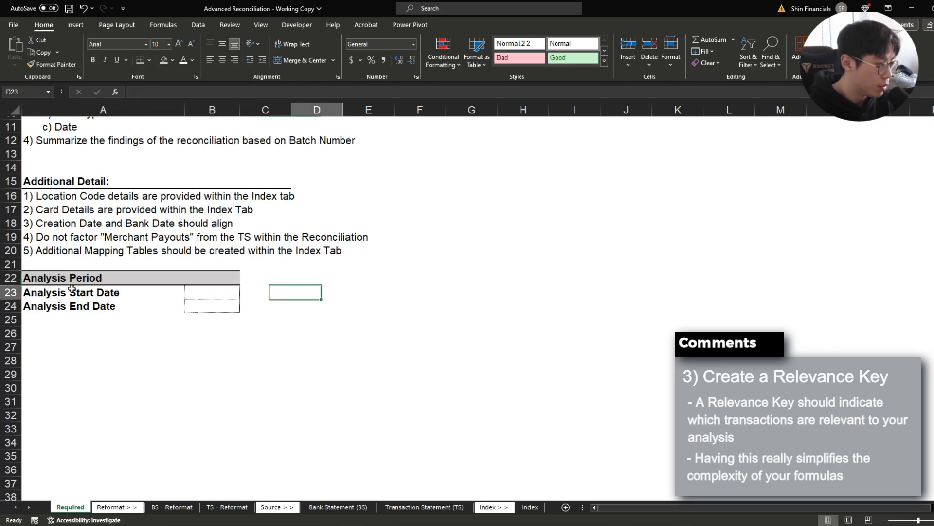
Step: Save the workbook and fill the date input cells B23 and B24 with light yellow
key("Left")
key("Left")
key("ctrl+s")
key("alt+h")
key("h")
key("m")
key("Down")
key("Left")
key("Return")
key("ctrl+c")
key("Down")
key("Return")
key("Up")
Step: Enter September 15 as the Analysis Start Date and format it as a date with full month name, day and year
type("SEptember 15")
key("Return")
key("Up")
key("ctrl+1")
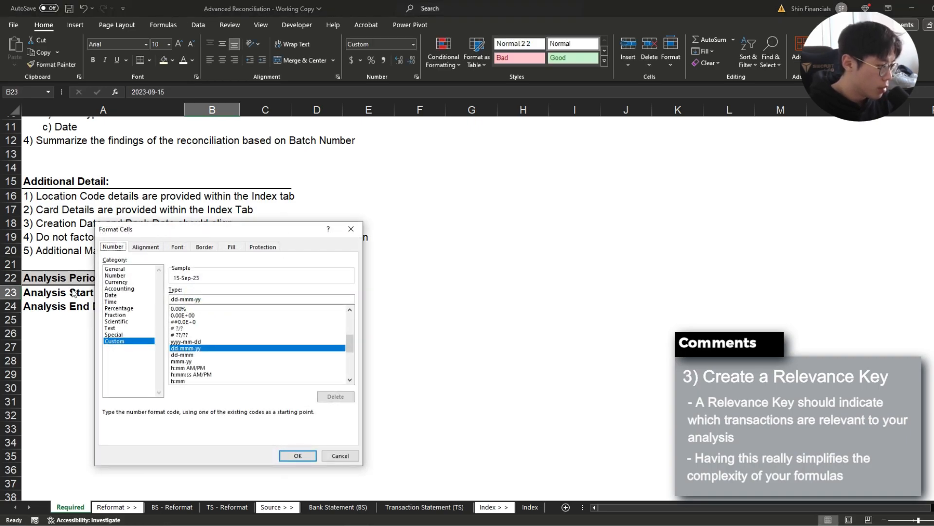
key("Up")
key("Up")
key("Up")
key("Up")
key("Up")
key("Up")
key("Up")
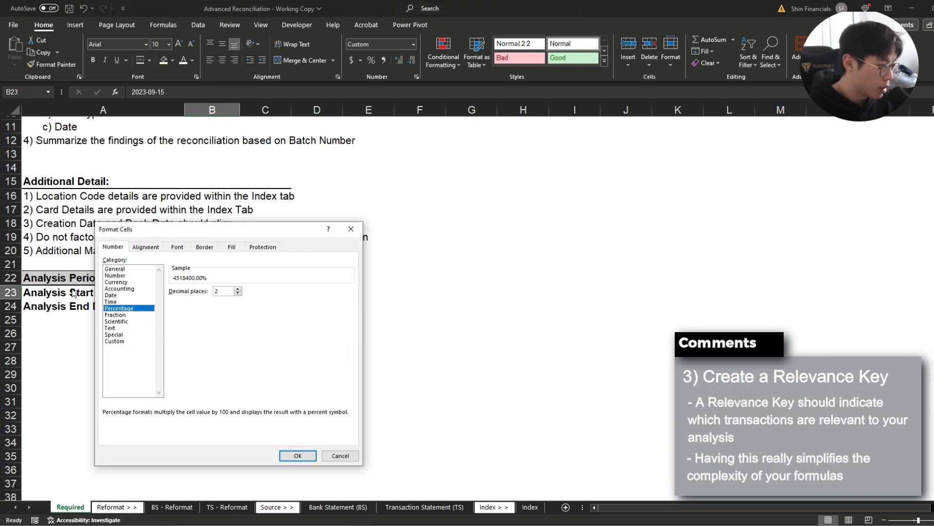
key("Tab")
key("Down")
key("Return")
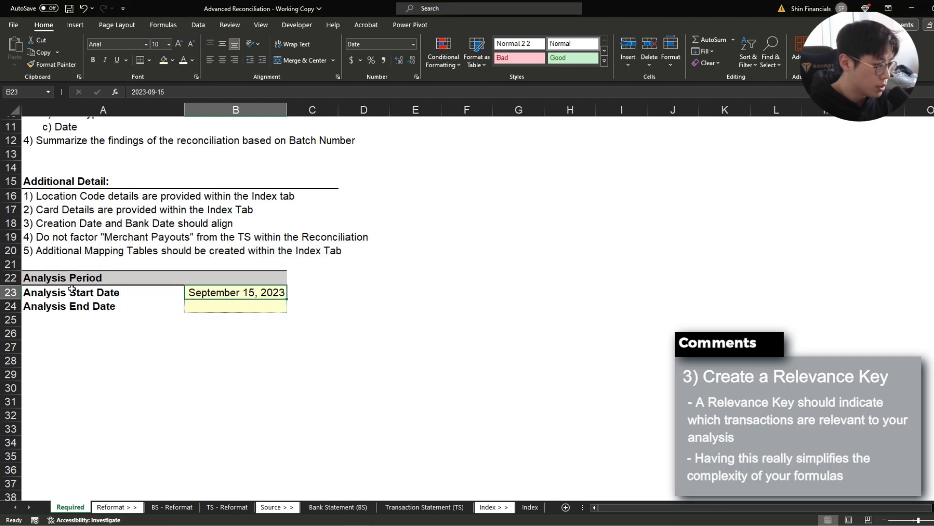
Step: Copy the start date into the Analysis End Date cell, change its day to 30, and save the workbook
key("ctrl+c")
key("Down")
key("ctrl+v")
key("F2")
key("BackSpace")
key("BackSpace")
type("30")
key("Return")
key("ctrl+s")
Step: On BS - Reformat, begin the J2 Relevance Key formula with IF and AND, testing [@[Date Reformat]]>=Required!$B$23
key("ctrl+Page_Down")
key("ctrl+Page_Down")
key("Up")
key("Up")
key("Right")
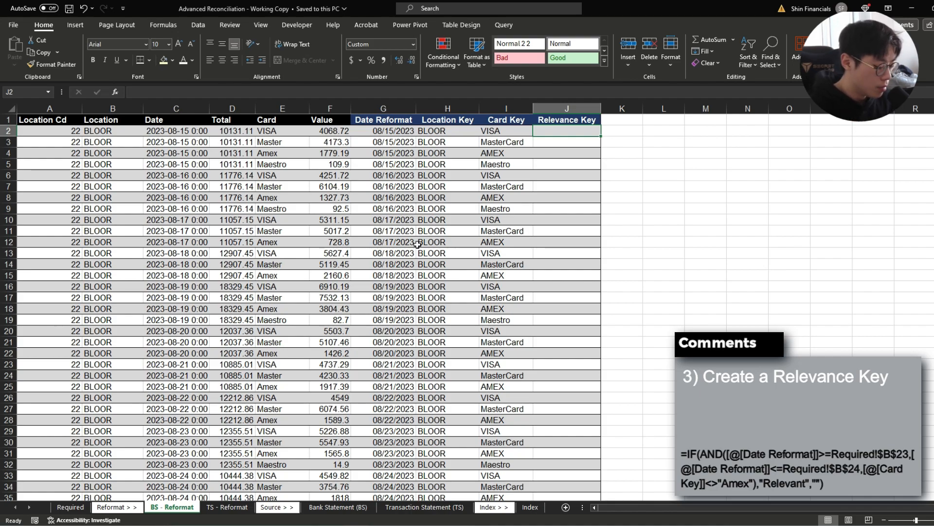
type("=if(and(")
key("Left")
key("Left")
key("Left")
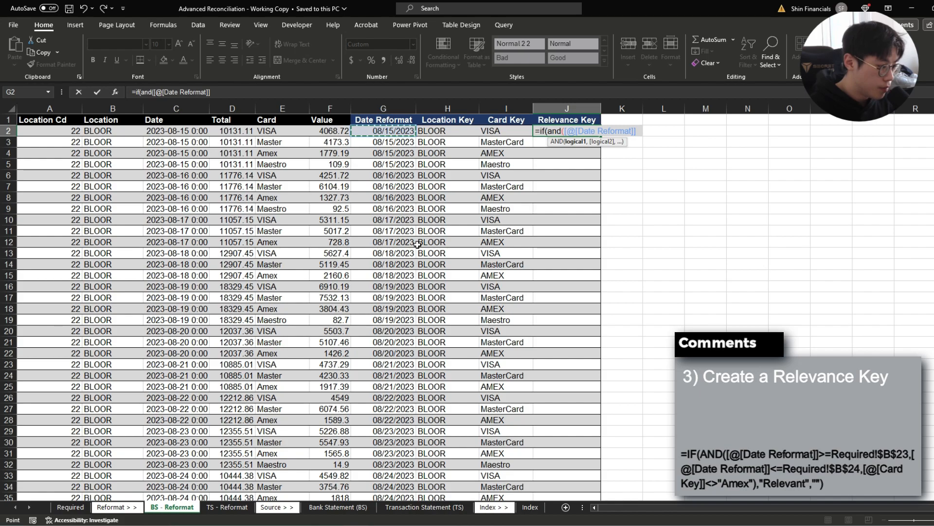
type("<")
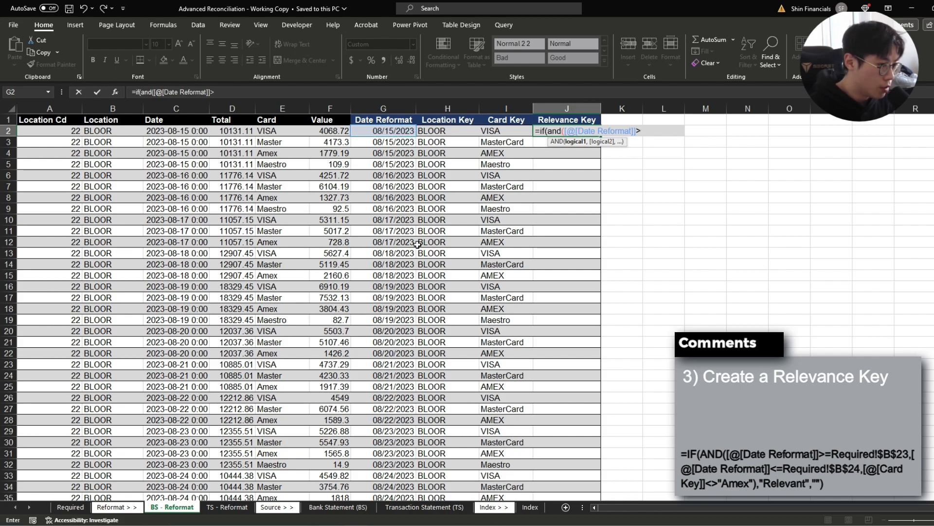
key("ctrl+Page_Up")
key("ctrl+Page_Up")
key("Down")
key("Down")
key("Down")
key("Down")
key("Down")
key("Down")
key("Down")
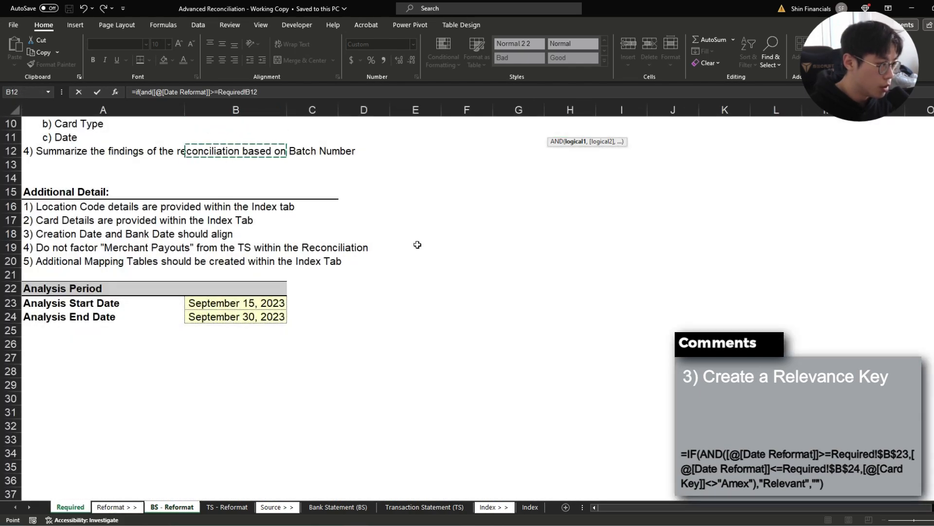
key("Down")
key("Down")
key("Down")
key("Down")
key("Down")
key("Down")
type(",")
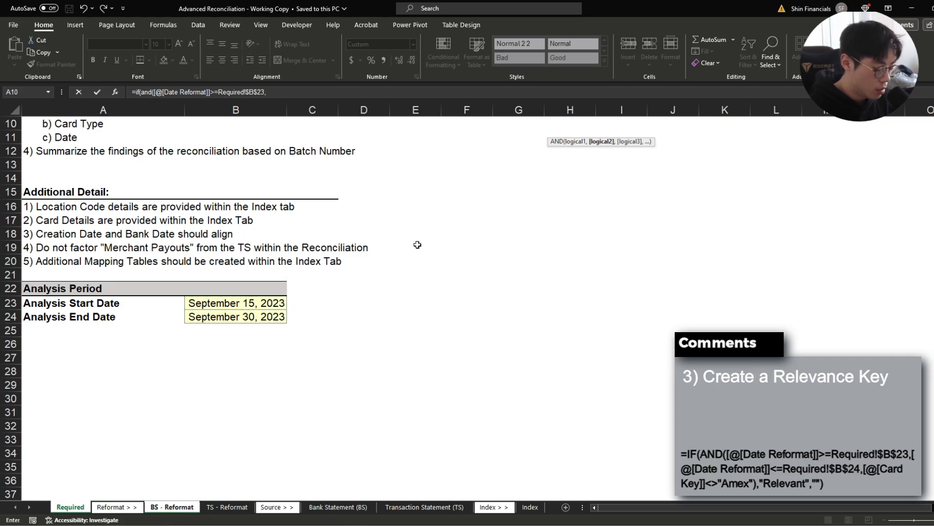
Step: Add a second AND condition testing [@[Date Reformat]]<=Required!B24
key("ctrl+Page_Down")
key("ctrl+Page_Down")
key("Left")
key("Left")
key("Left")
type("<=")
key("ctrl+Page_Up")
key("ctrl+Page_Up")
key("Down")
key("Down")
key("Down")
key("Down")
key("Down")
key("Down")
key("Down")
key("Down")
key("Down")
key("Down")
key("Down")
key("Down")
key("Down")
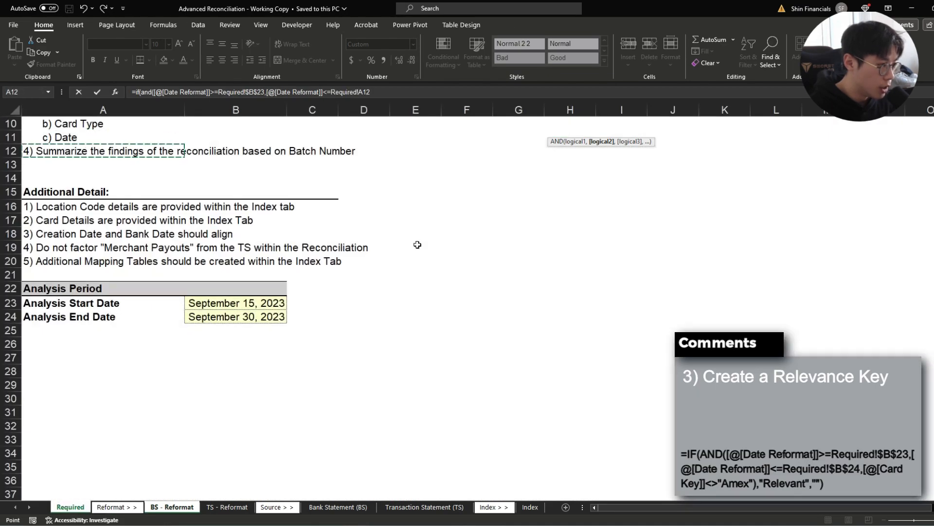
key("Right")
type(",")
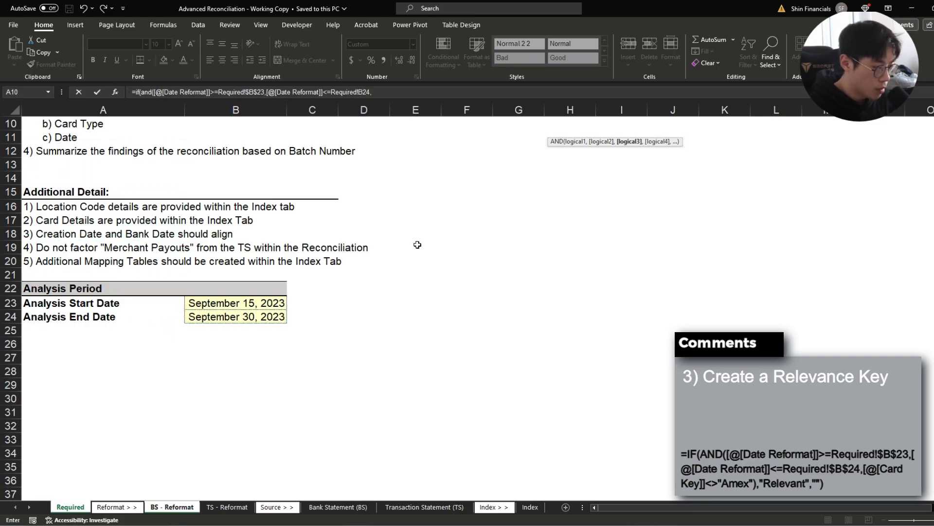
Step: Complete the Relevance Key formula with [@[Card Key]]<>"Amex", returning "Relevant" or otherwise "", and save the workbook
key("ctrl+Page_Down")
key("ctrl+Page_Down")
key("Left")
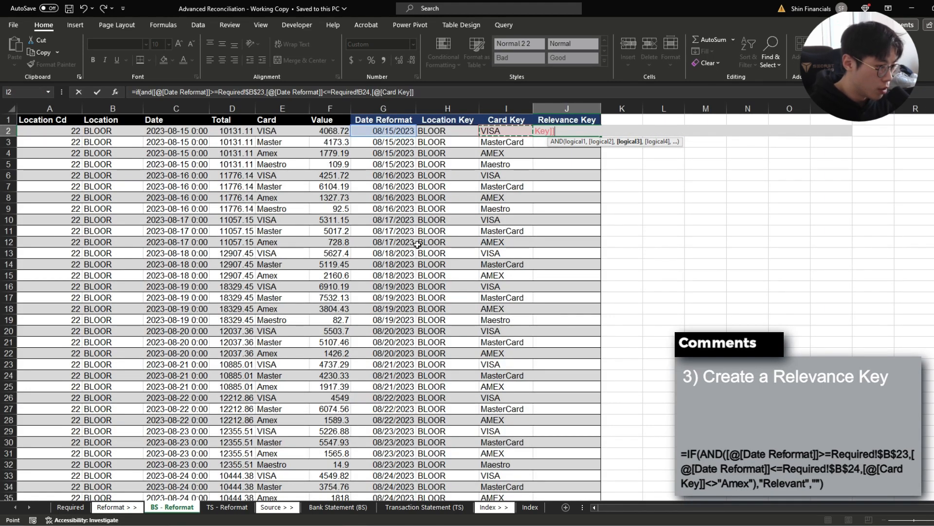
type("<>\"Amex\"),\"")
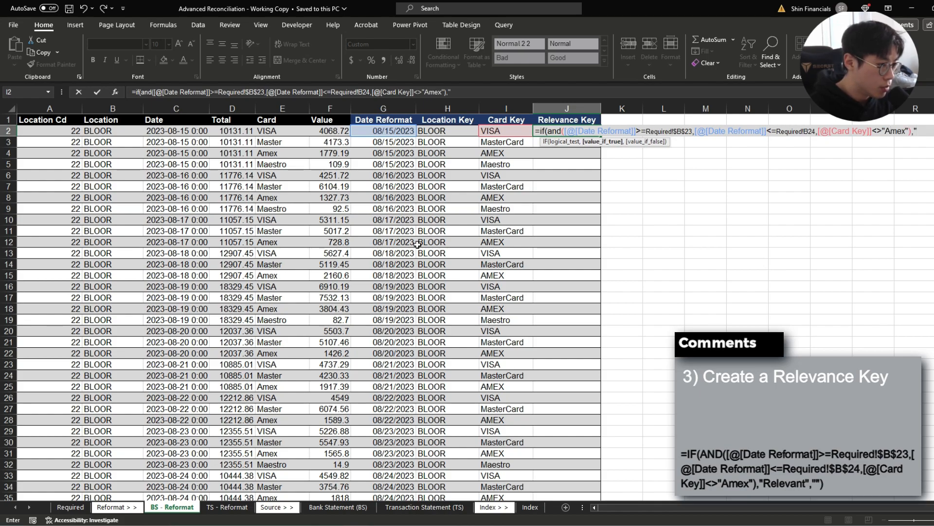
type("Relevant\",\"\")")
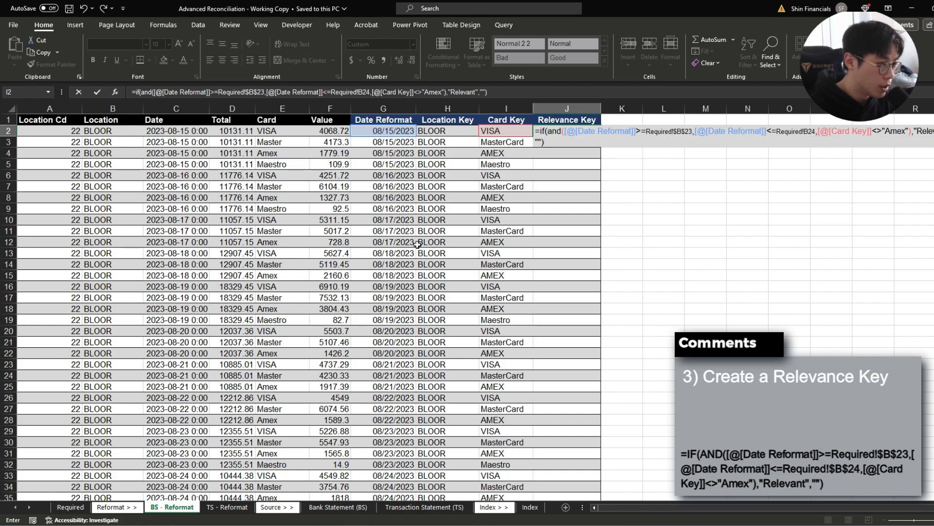
key("ctrl+Return")
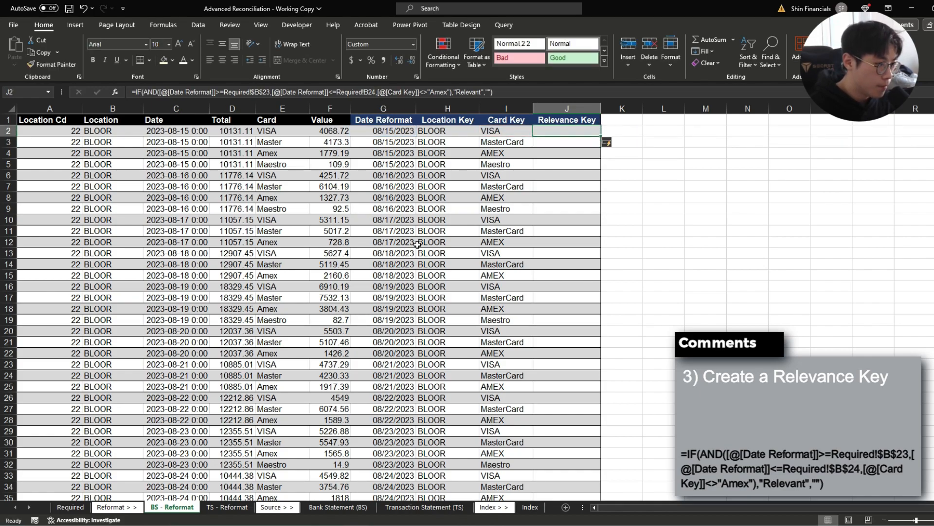
key("ctrl+s")
Step: Check the Relevance Key formulas down the column and lock their end date reference as Required!$B$24
scroll(492, 231, "down", 4)
left_click(571, 164)
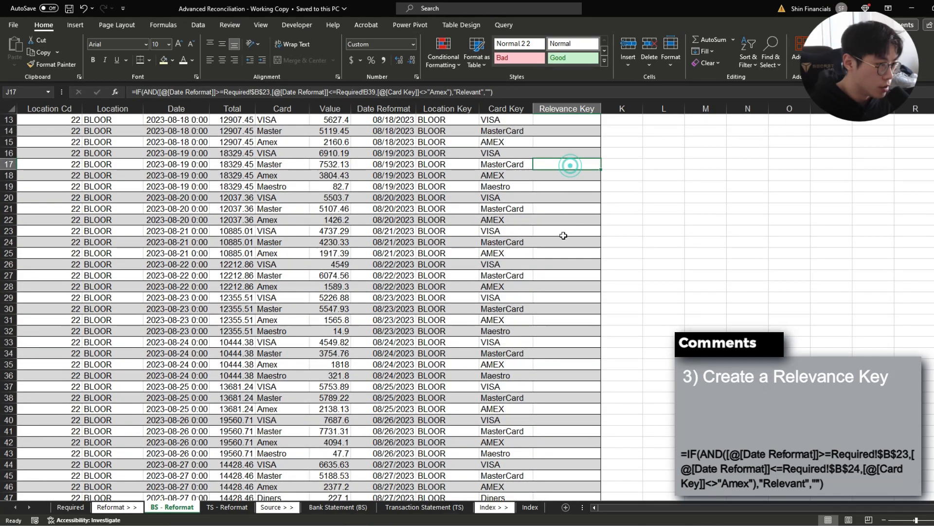
scroll(563, 227, "down", 2)
left_click(565, 213)
scroll(564, 224, "up", 6)
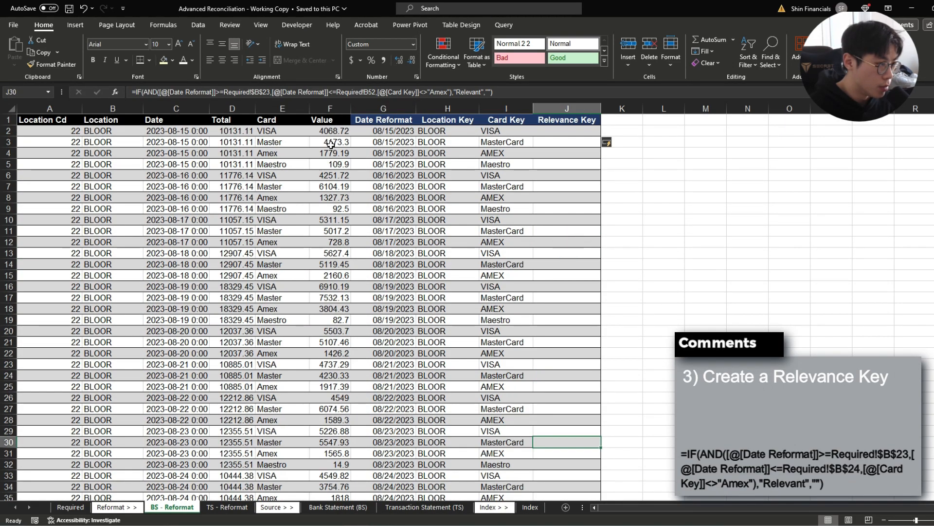
left_click(310, 123)
key("ctrl+Right")
left_click_drag(576, 134, 571, 309)
left_click(574, 263)
Step: Turn on the header filters and filter Date Reformat to September dates from the 14th onward
left_click(243, 121)
key("shift+space")
key("ctrl+shift+l")
key("Right")
key("Right")
key("Right")
key("alt+Down")
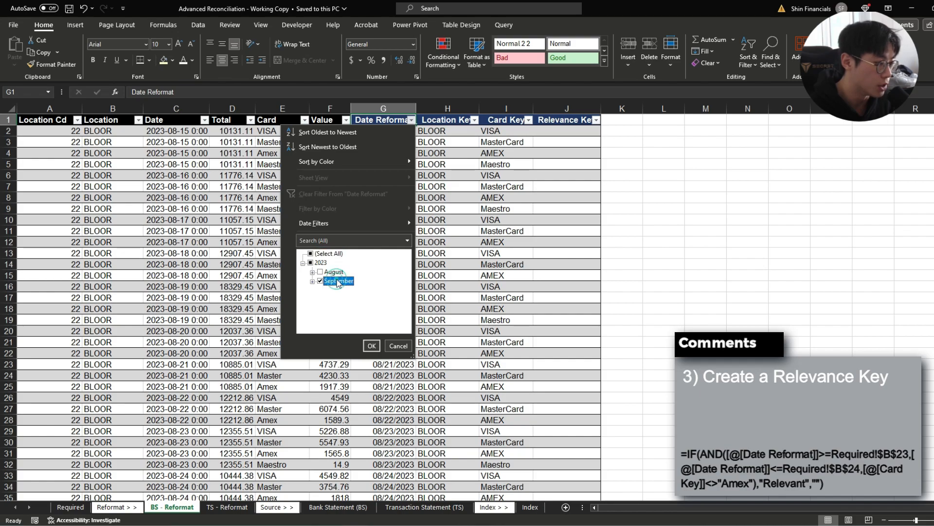
double_click(339, 280)
key("Down")
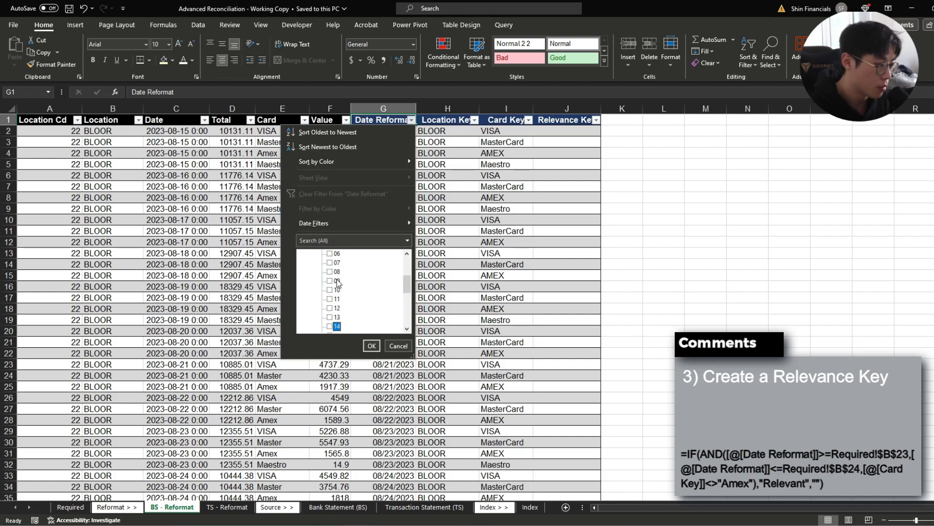
scroll(337, 280, "down", 6)
scroll(346, 288, "up", 6)
left_click(370, 346)
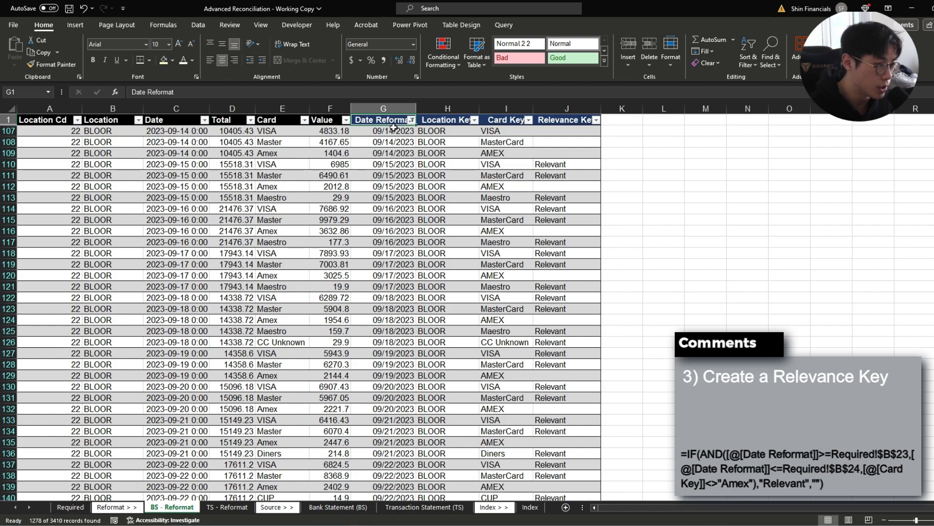
Step: Check the Relevance Key results against date and card for the September 14 to 16 rows, and save the workbook
left_click_drag(394, 131, 393, 141)
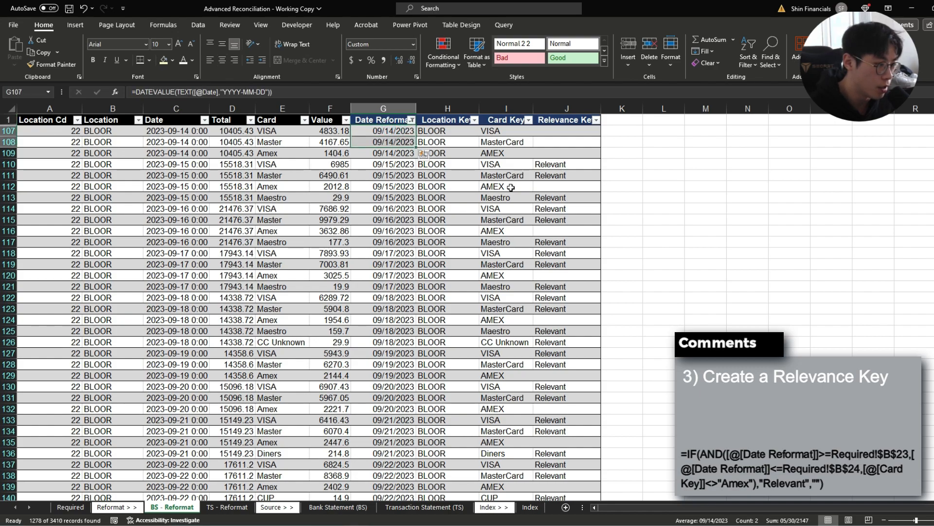
left_click(566, 187)
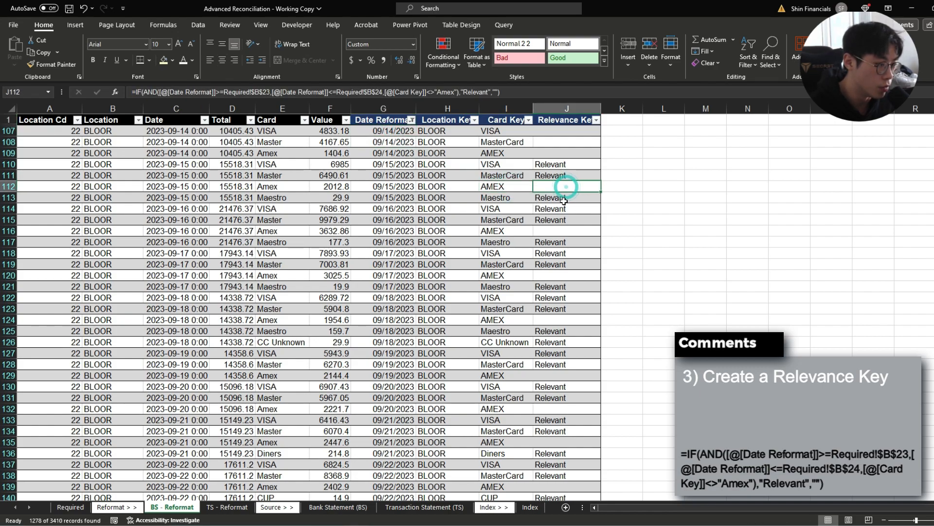
left_click(552, 153)
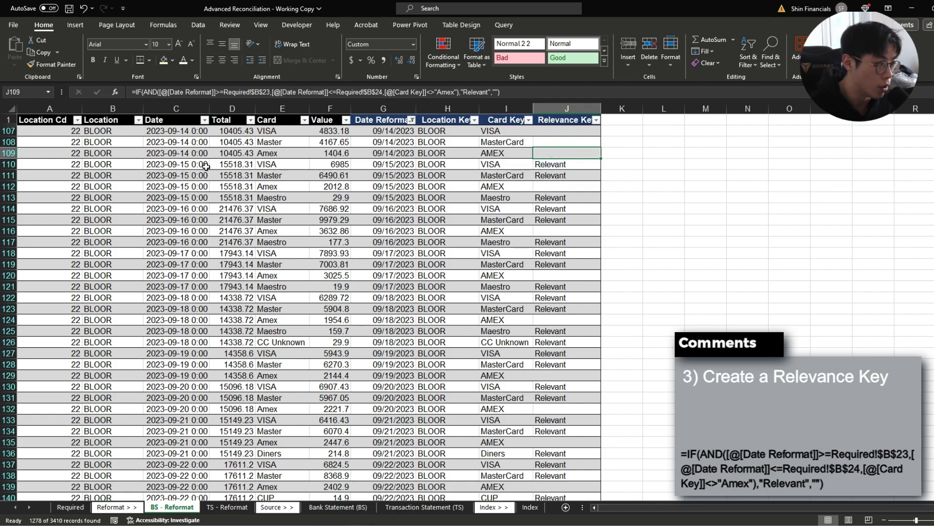
left_click_drag(555, 167, 550, 228)
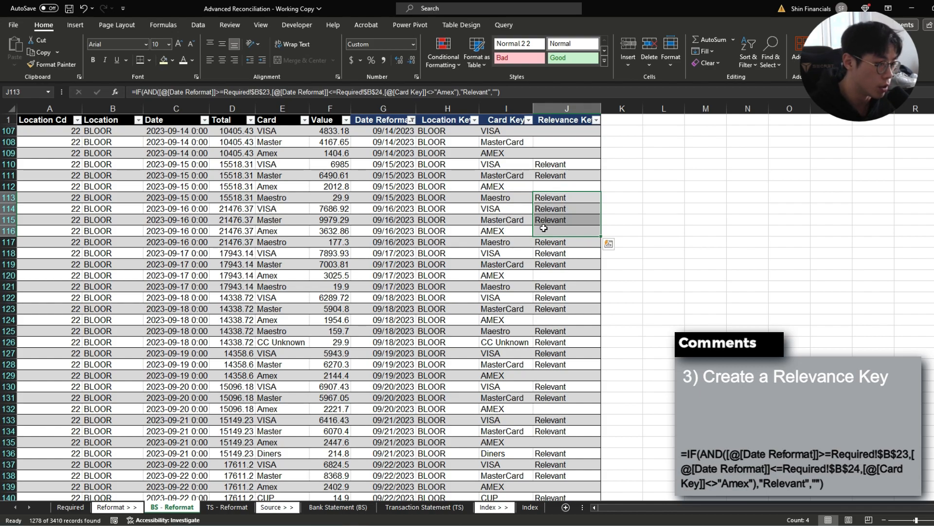
key("ctrl+s")
Step: Convert the full data range A1:I2957 on the Transaction Statement (TS) sheet into a table with headers
key("ctrl+Page_Down")
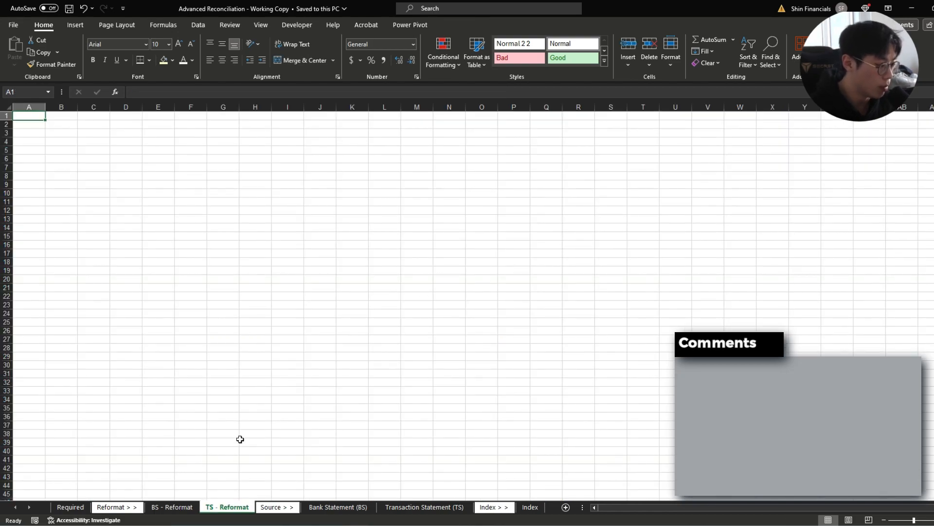
left_click(401, 508)
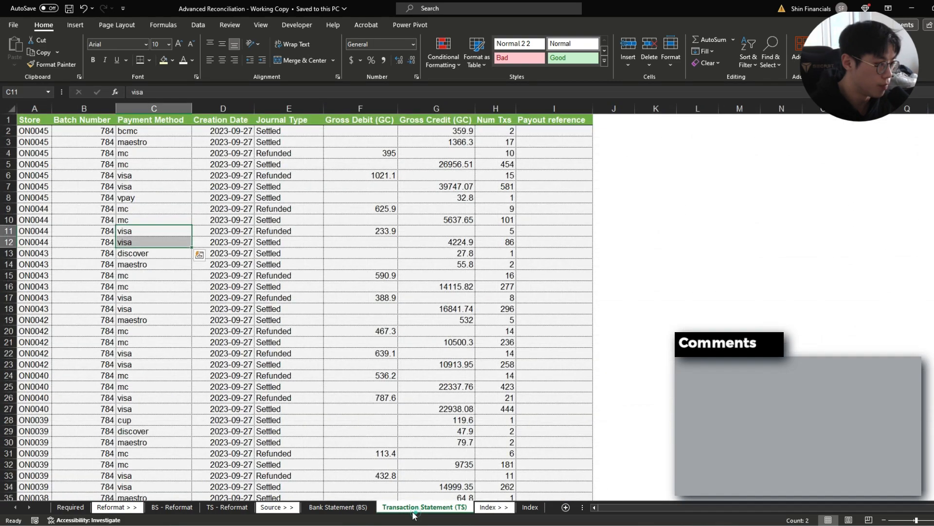
key("ctrl+Right")
key("ctrl+Left")
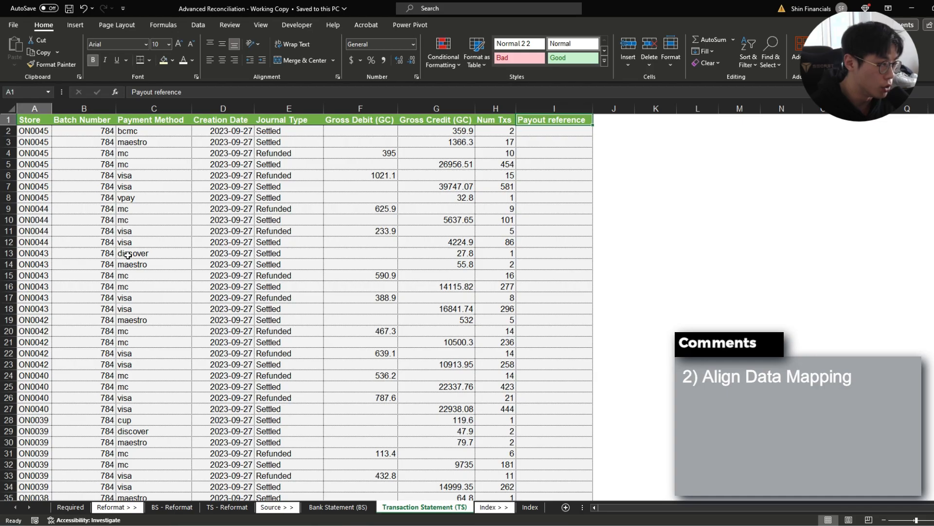
key("ctrl+shift+Right")
key("ctrl+shift+Down")
scroll(127, 255, "down", 4)
key("ctrl+t")
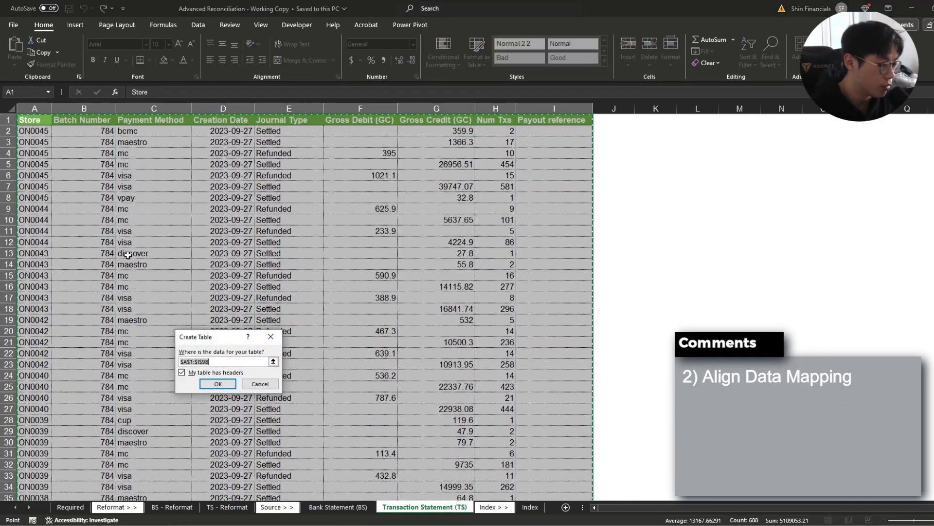
key("Return")
key("ctrl+shift+End")
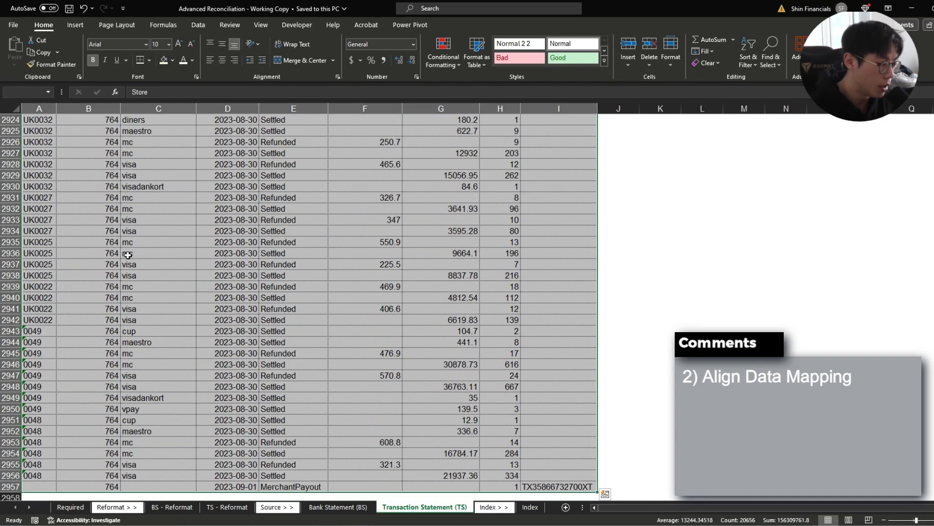
key("ctrl+t")
key("Return")
key("Return")
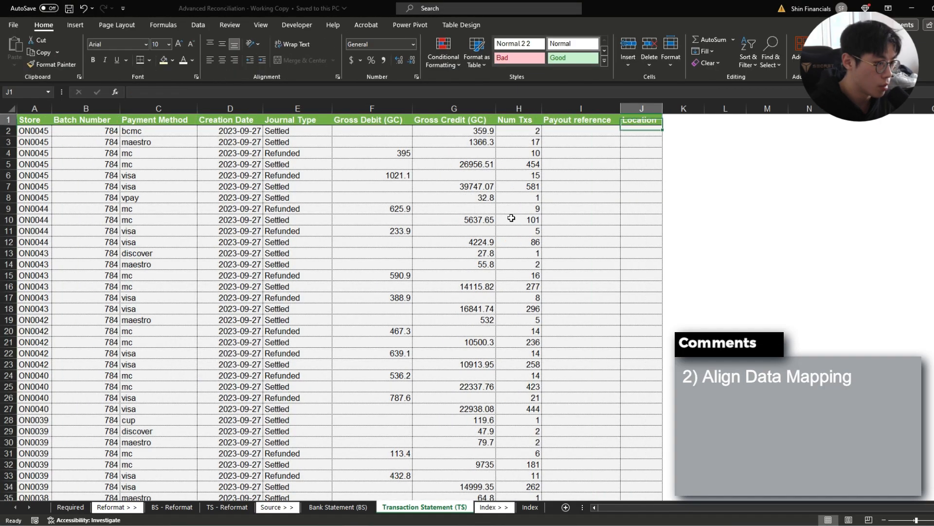
Step: Add a Location Key column header in J1 and autofit the column width
key("Delete")
type("Location")
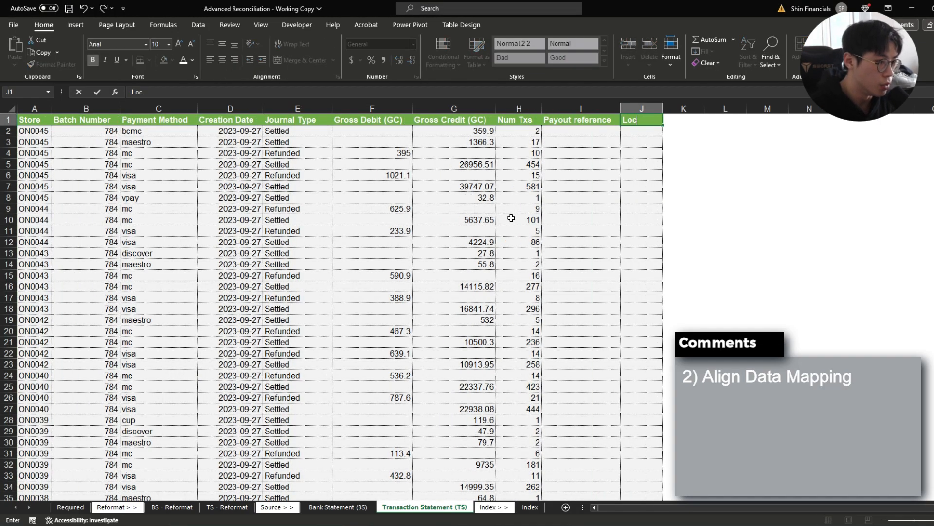
key("Return")
key("Up")
key("alt+h")
key("o")
key("i")
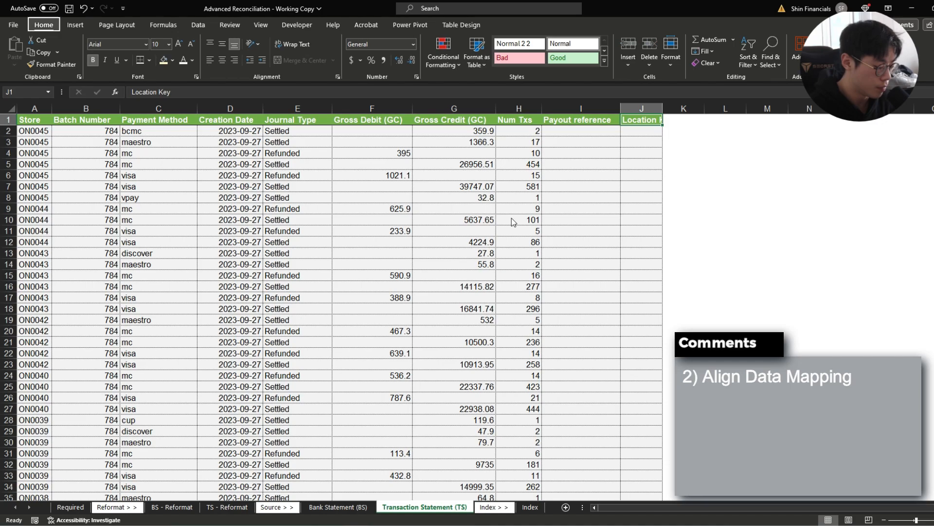
Step: Fill the Location Key header cell with dark blue
key("alt+h")
key("h")
key("Down")
key("Down")
key("Down")
key("Down")
key("Down")
key("Right")
key("Right")
key("Right")
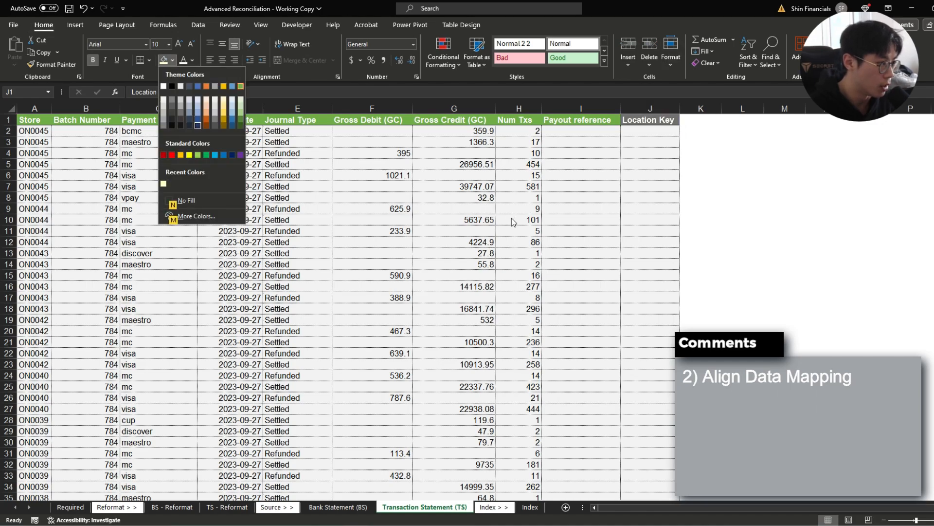
key("Return")
key("Down")
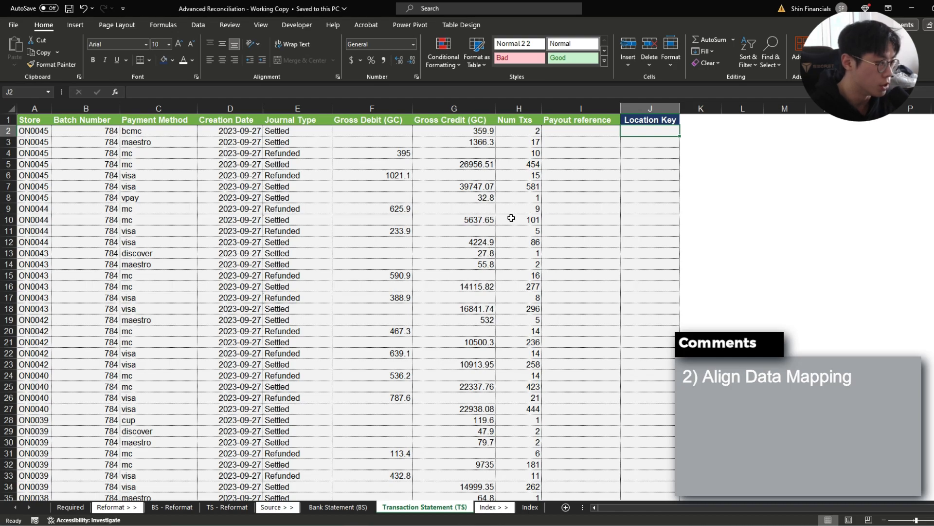
type("=xlookup(")
key("Left")
key("Left")
key("Left")
key("Left")
key("Left")
key("Left")
key("Left")
key("Left")
key("Left")
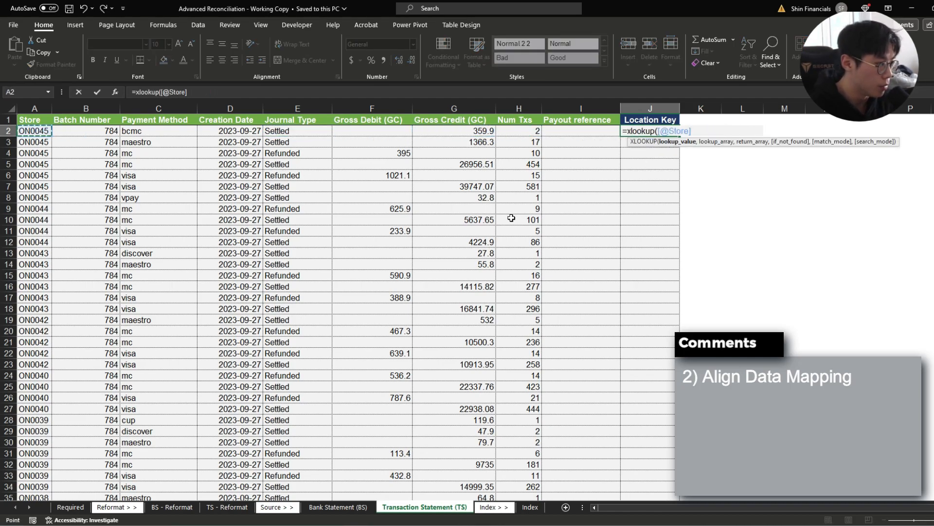
type(",")
key("ctrl+Page_Down")
key("ctrl+Page_Down")
key("Down")
key("Down")
key("Down")
key("Down")
key("Down")
key("ctrl+space")
key("F4")
type(",")
key("Right")
key("Right")
key("ctrl+space")
key("Left")
key("ctrl+space")
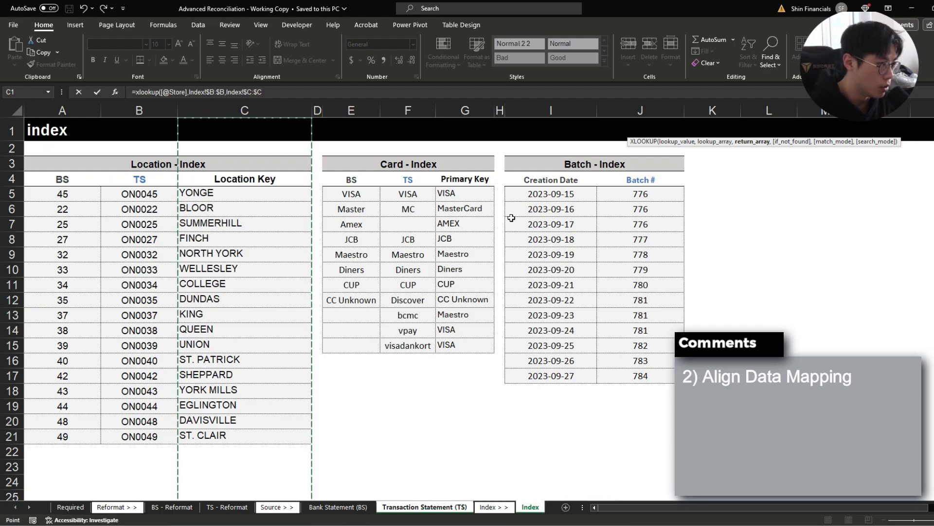
key("Return")
Step: Examine the Location Key results and matching Store codes in the last rows of the Transaction Statement table
key("ctrl+Down")
key("Down")
key("Up")
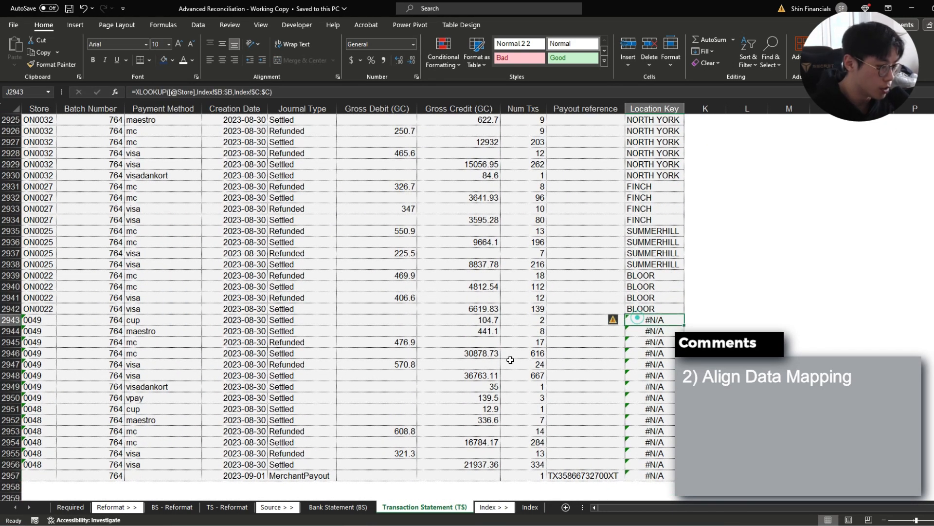
left_click_drag(36, 319, 45, 466)
left_click(45, 466)
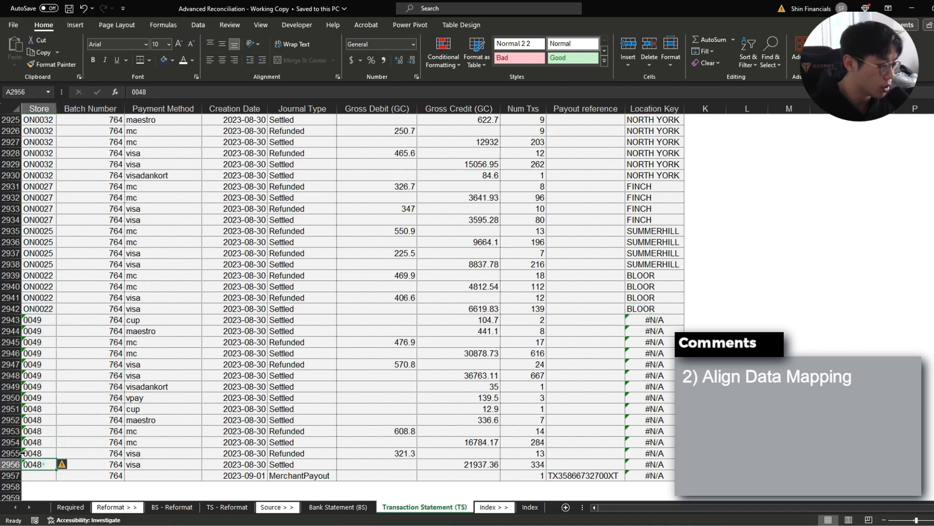
left_click(42, 297)
scroll(44, 295, "up", 9)
scroll(46, 292, "up", 18)
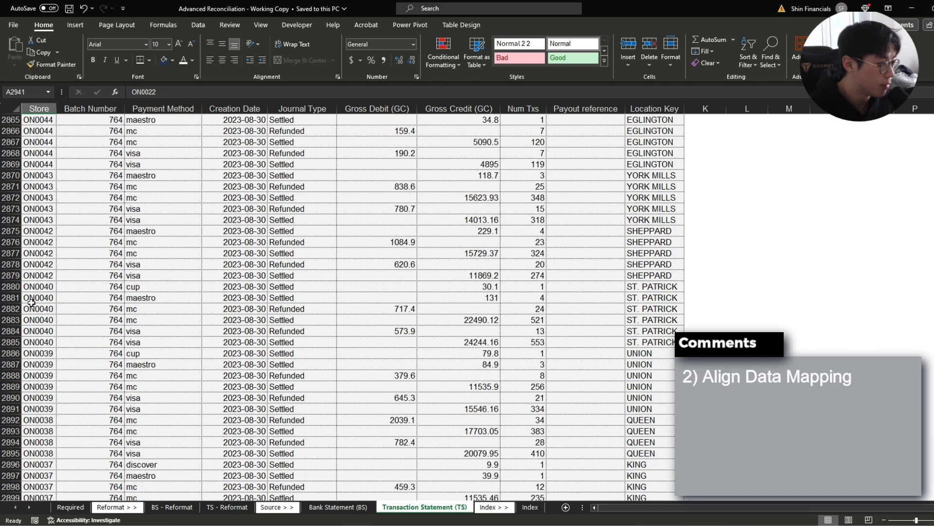
Step: Compare the Store codes with the Location Key results across the batch 764 and 765 rows
left_click_drag(33, 255, 40, 289)
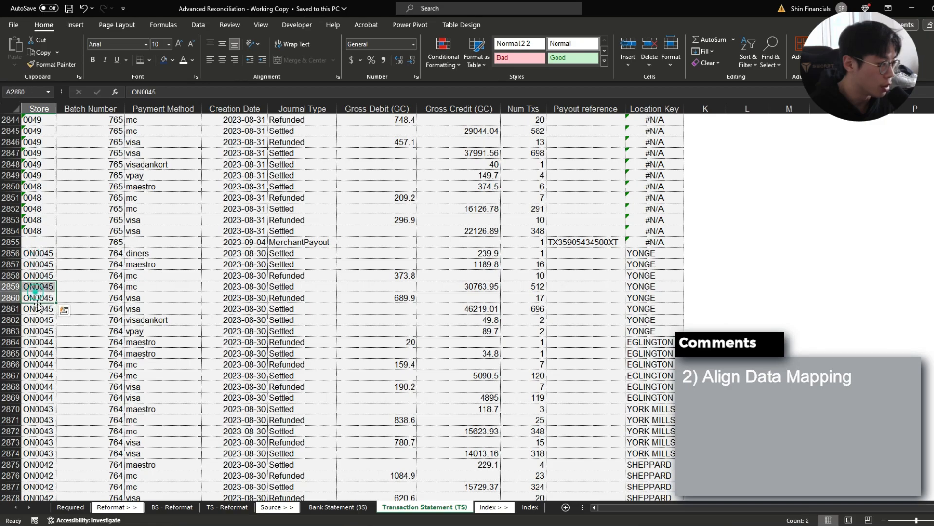
scroll(42, 302, "up", 11)
left_click_drag(43, 319, 55, 210)
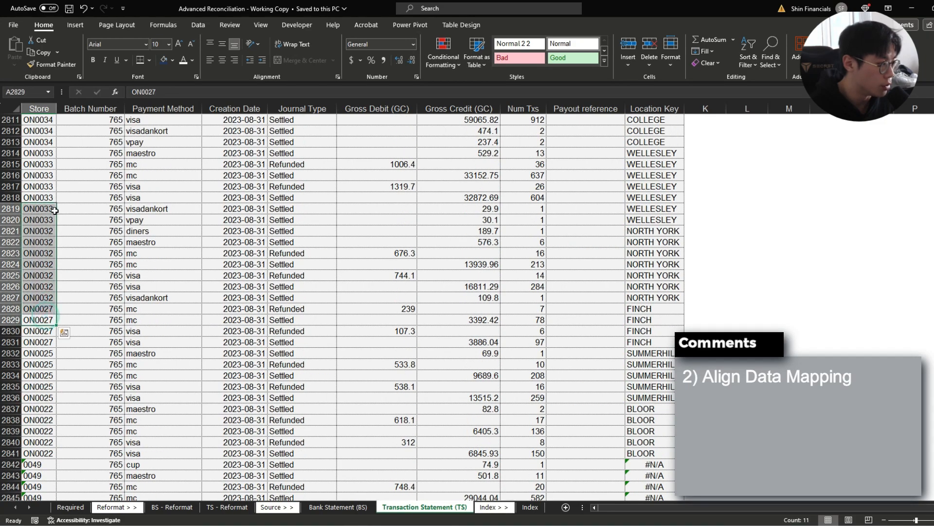
Step: Insert a column before Location Key and give it the dark blue header Store - Reformat
left_click(635, 202)
key("ctrl+Up")
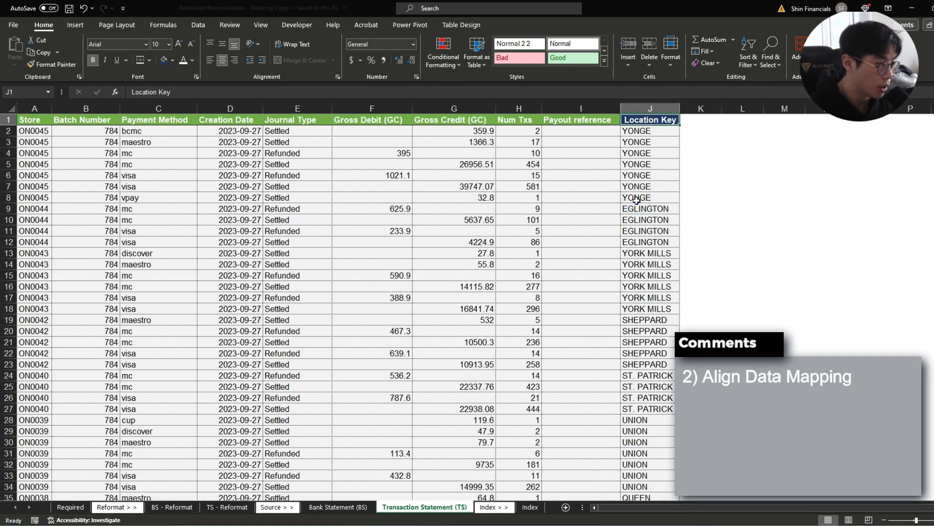
key("alt+h")
key("i")
key("c")
key("Right")
key("ctrl+c")
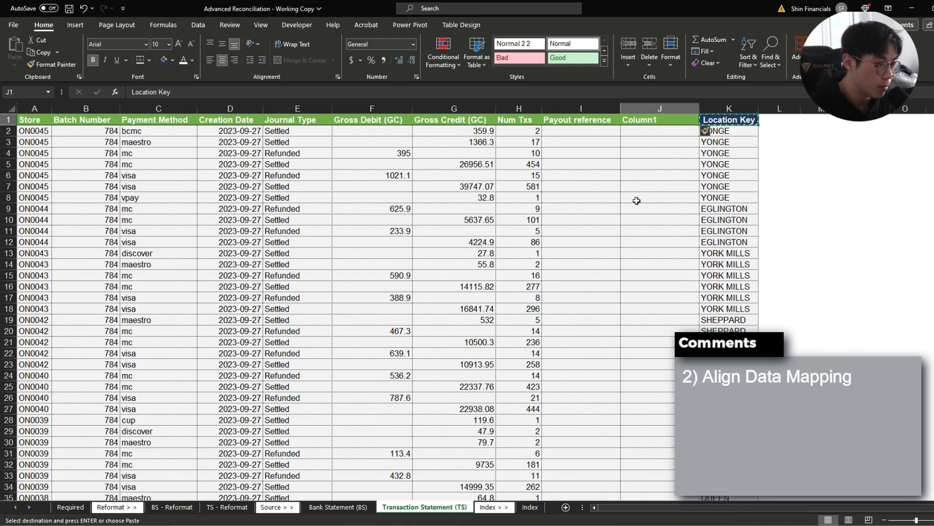
key("ctrl+v")
type("Store")
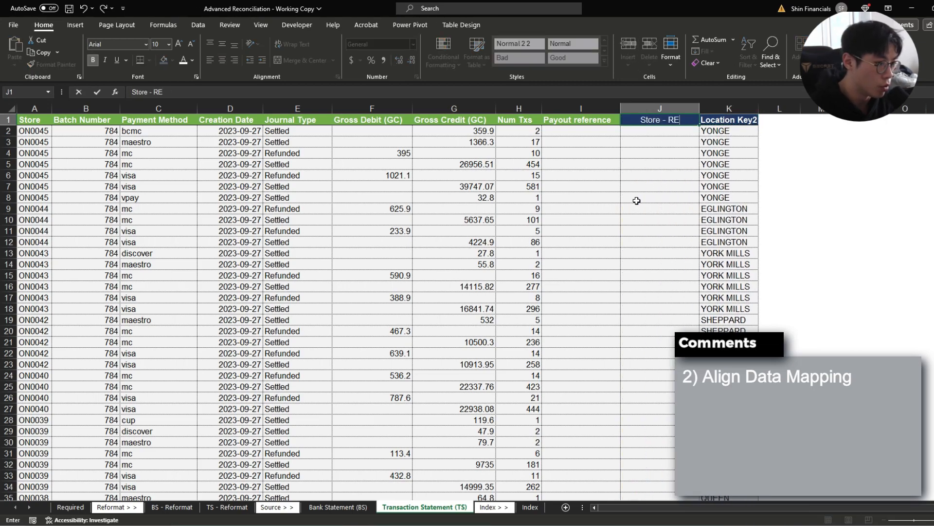
type(" - Reformat")
key("Return")
type("=if")
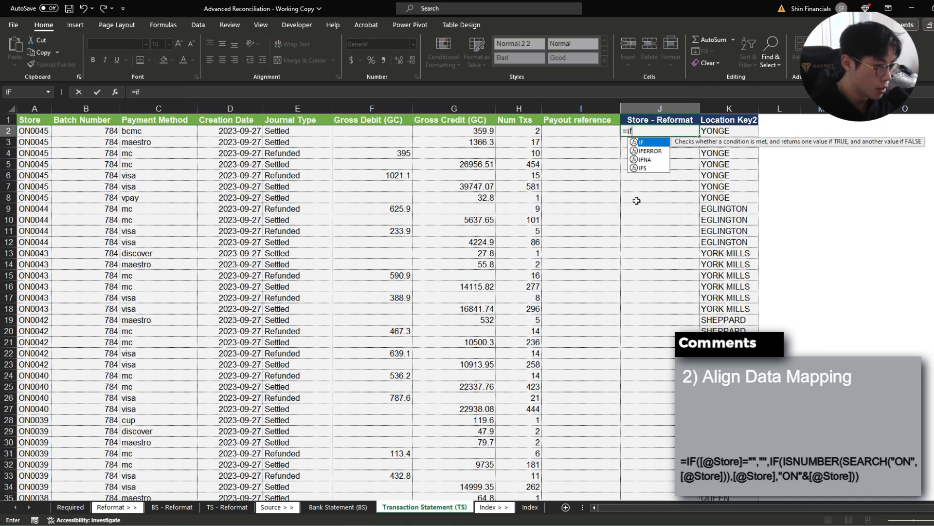
type("(isnumber(search(\"ON\",$A")
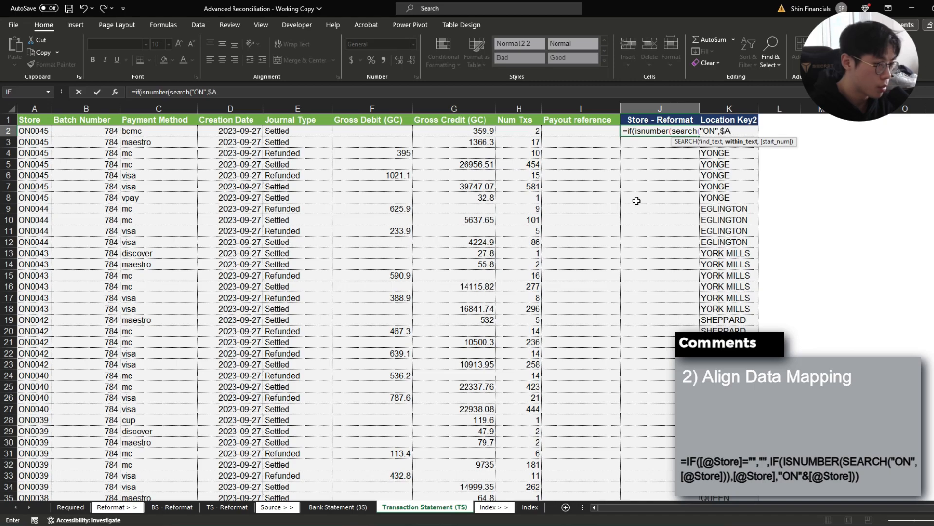
key("ctrl+Left")
key("ctrl+Left")
key("ctrl+Left")
key("ctrl+Left")
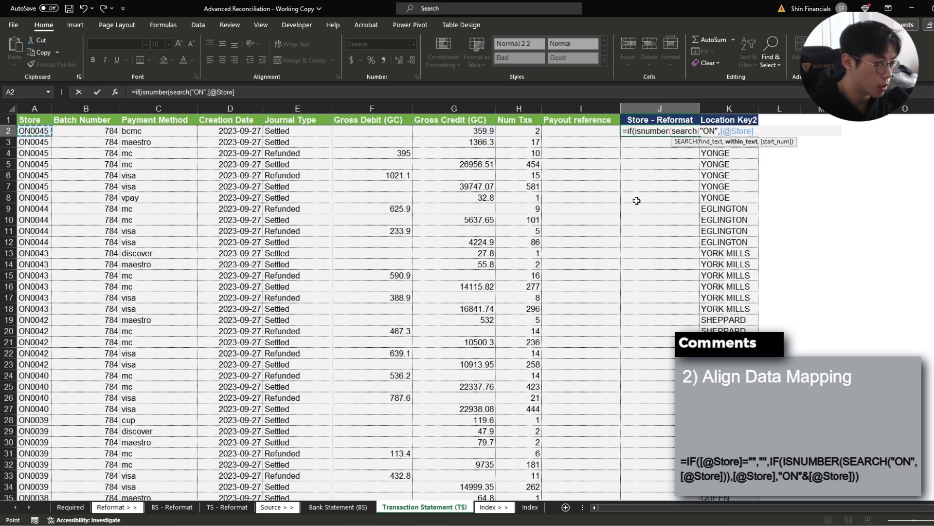
type("),")
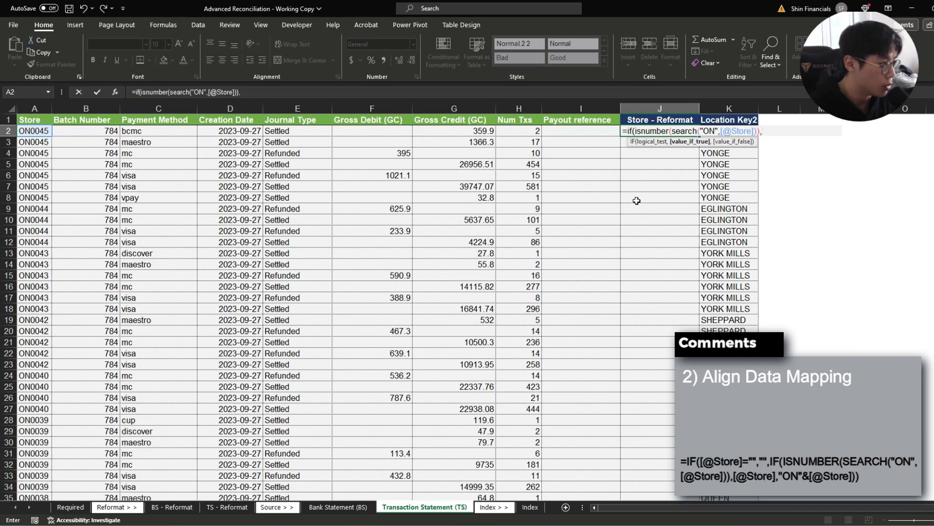
key("ctrl+Left")
key("ctrl+Left")
key("ctrl+Left")
key("ctrl+Left")
type(",")
key("Return")
key("Return")
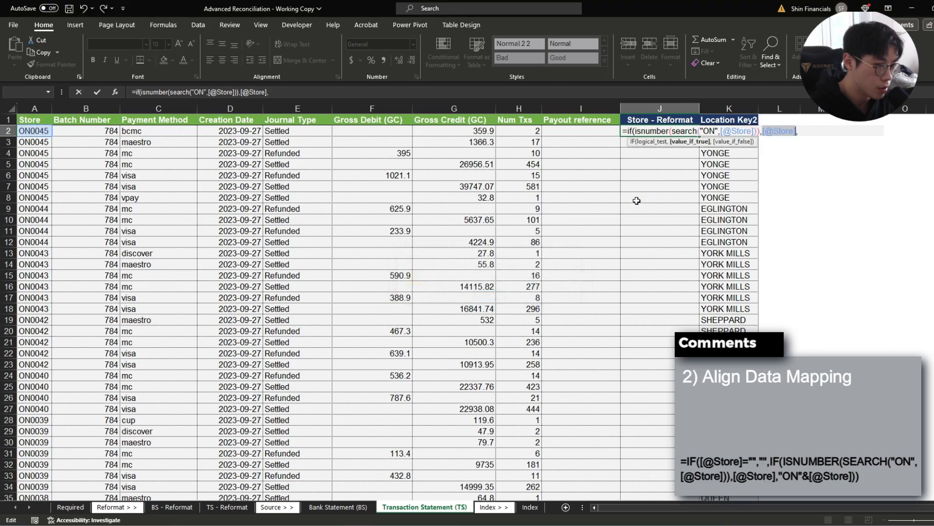
key("End")
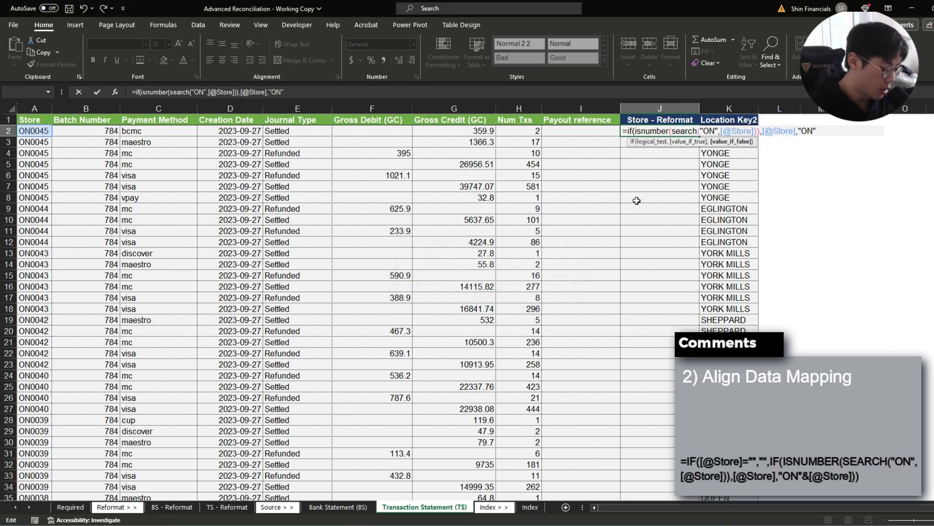
key("ctrl+Left")
key("ctrl+Left")
key("ctrl+Left")
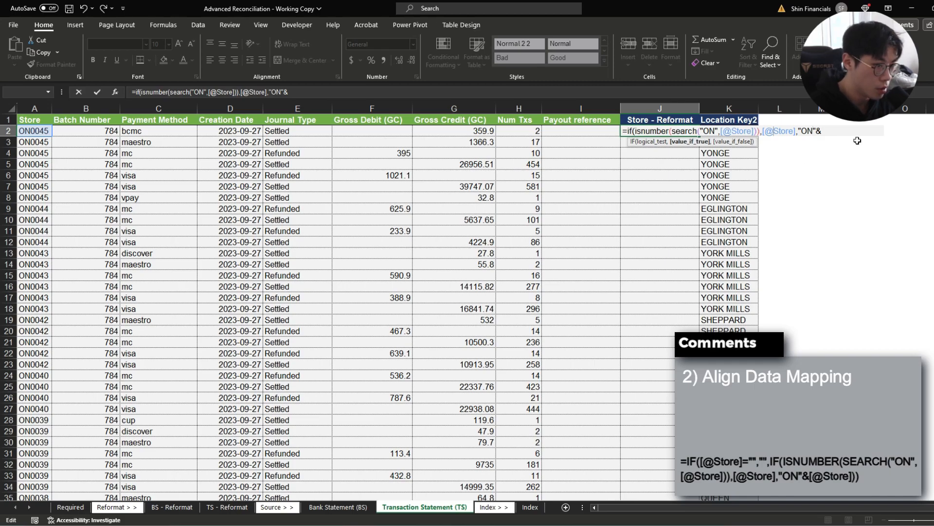
key("End")
left_click(31, 130)
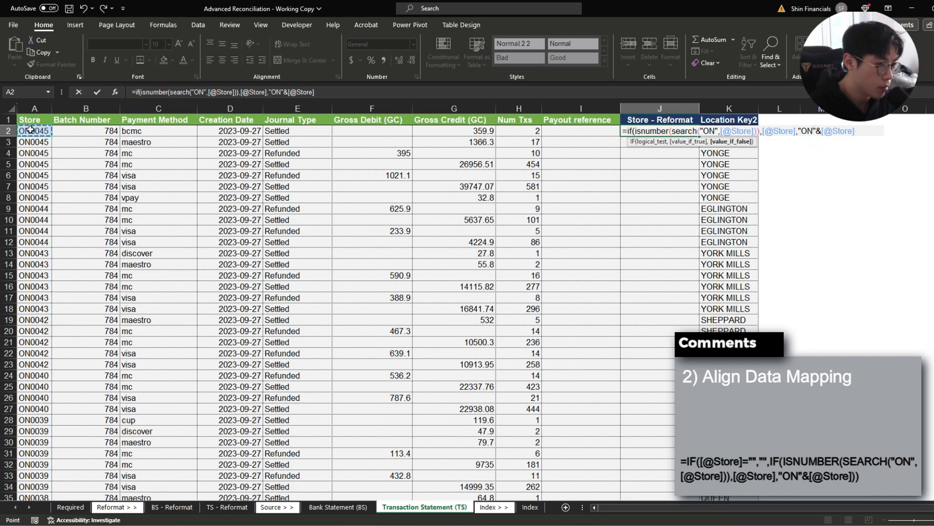
type("))")
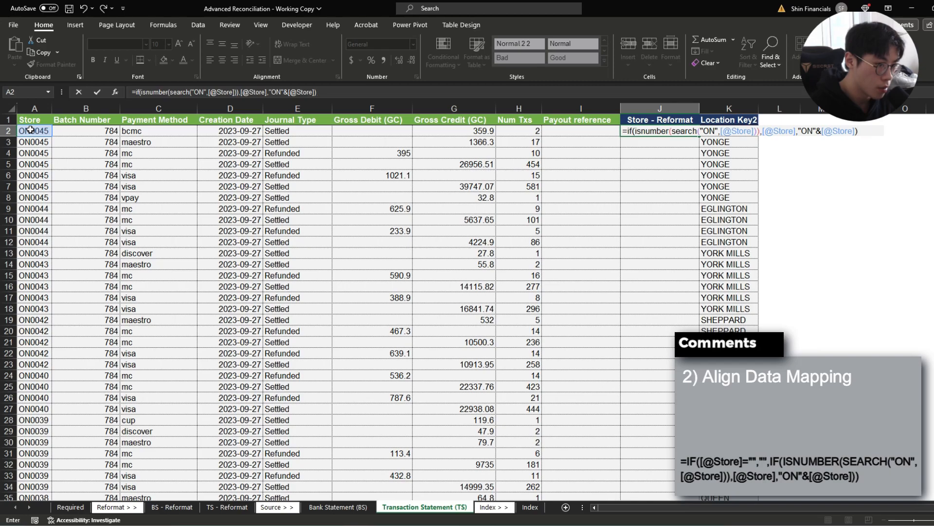
key("Return")
key("Up")
key("F2")
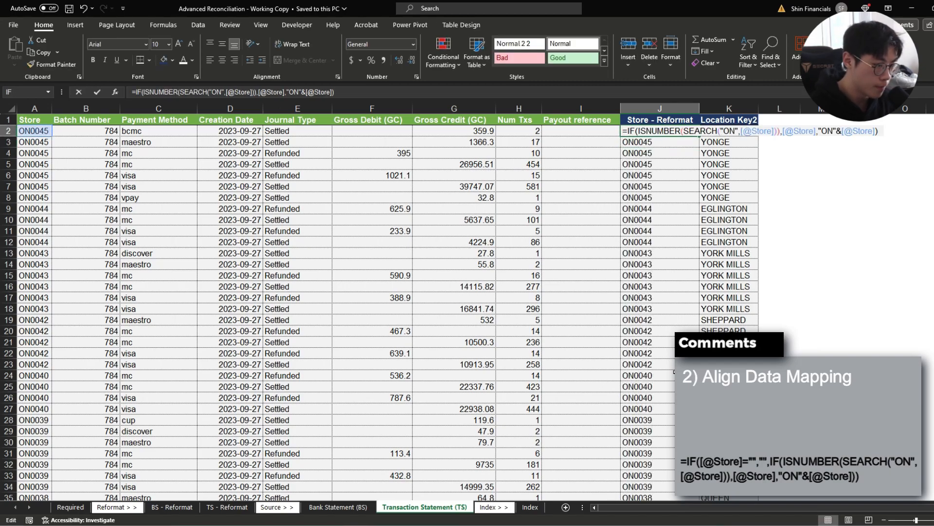
key("Home")
key("Right")
type("if(")
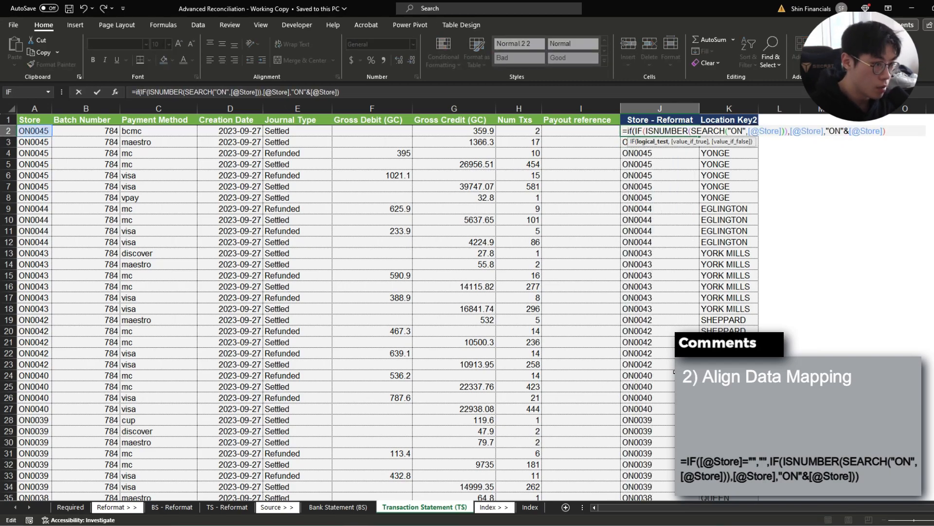
left_click(47, 135)
type("=\"\",")
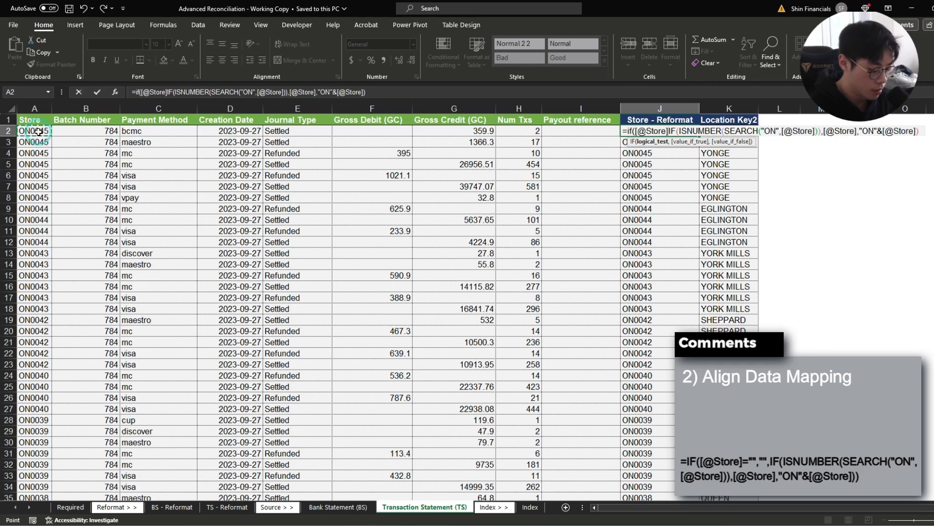
type("\"\",")
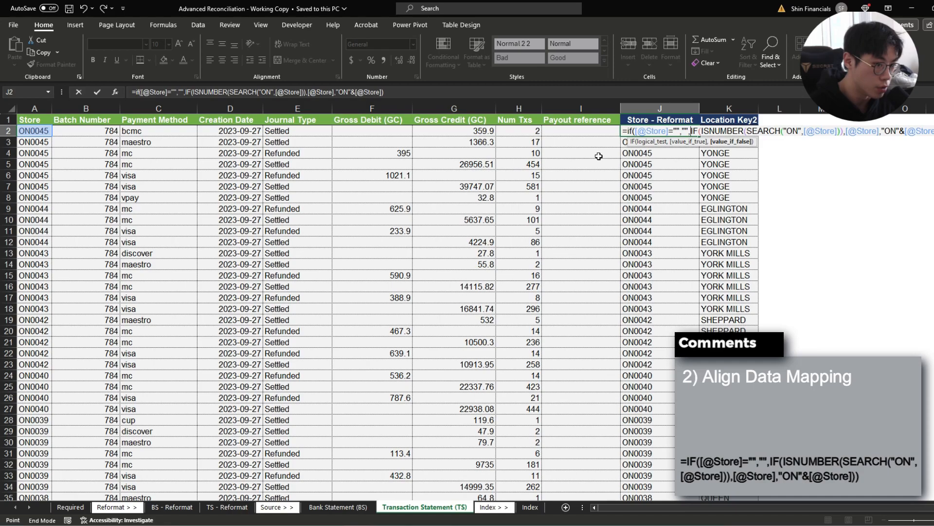
key("F2")
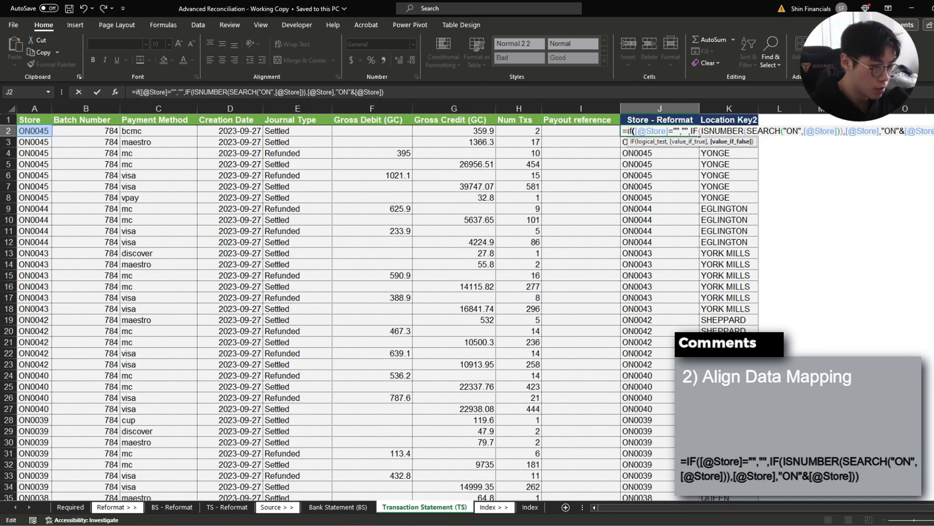
key("Return")
Step: Compare the Store - Reformat results with the original Store codes in the table's first and last rows
key("ctrl+Down")
left_click(641, 274)
key("ctrl+Up")
left_click(651, 128)
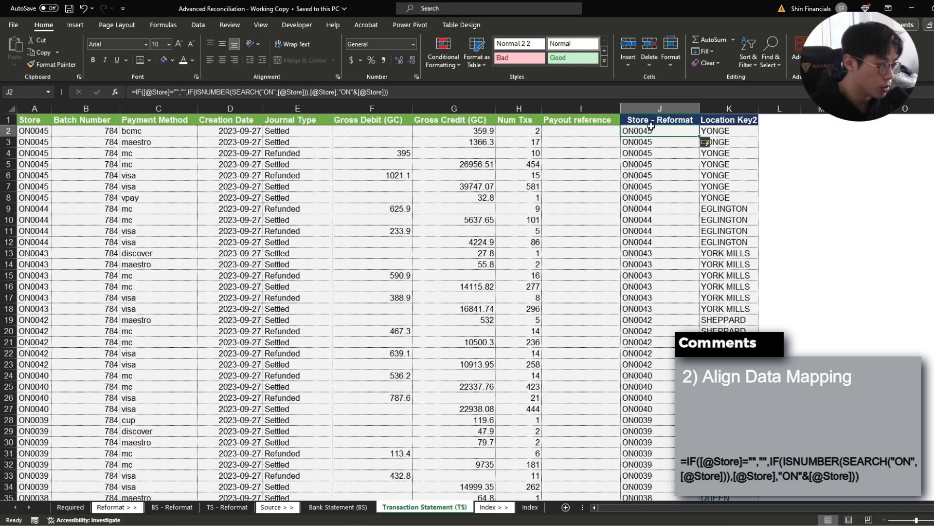
left_click(35, 131)
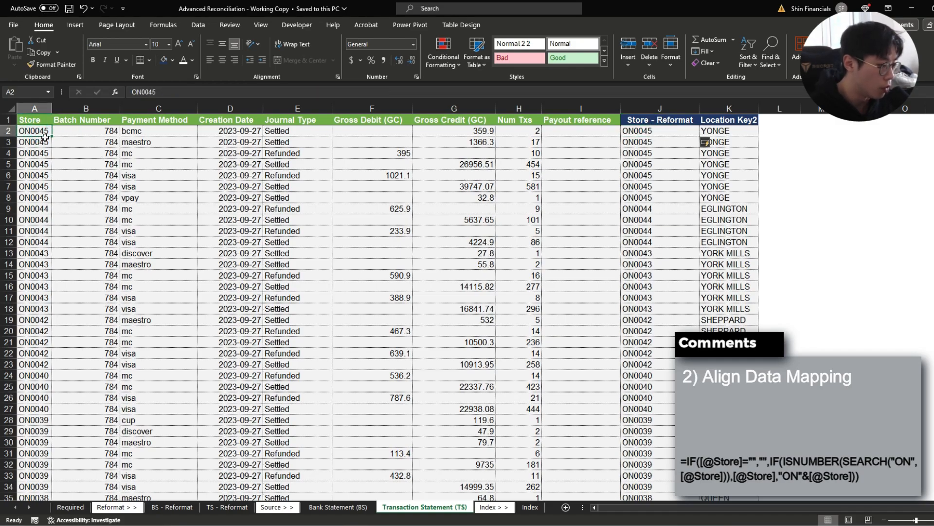
left_click(646, 130)
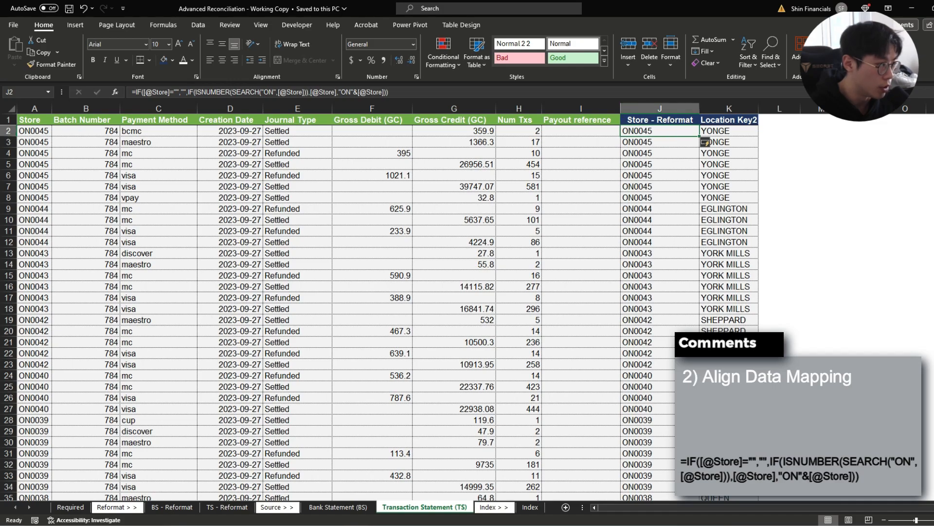
left_click(30, 130)
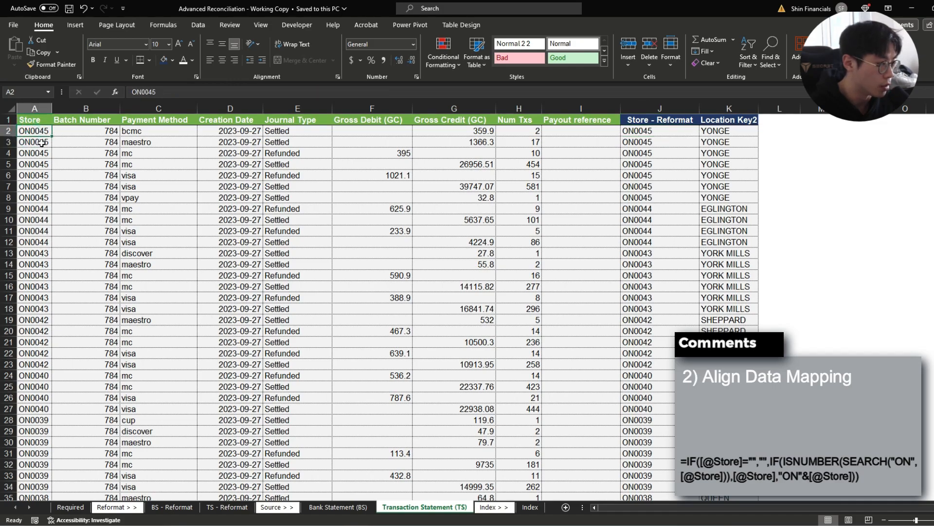
left_click(638, 130)
key("ctrl+Down")
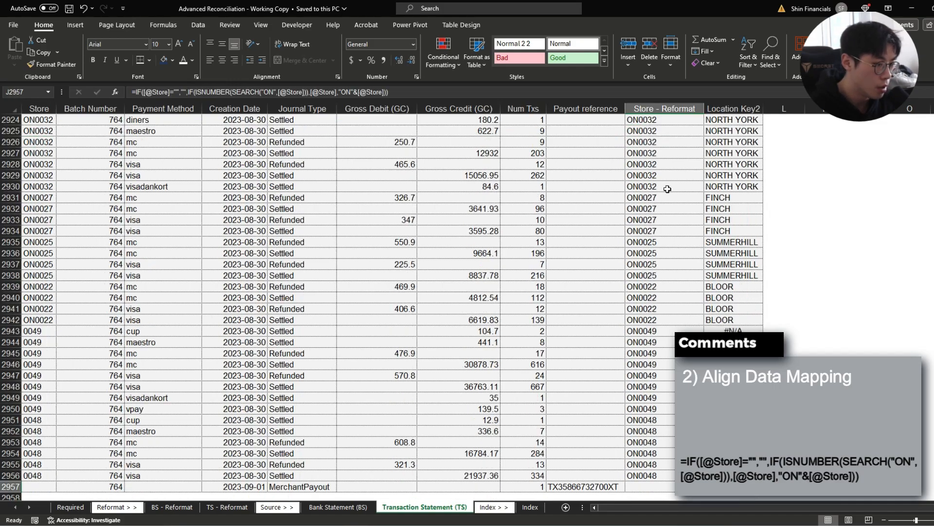
left_click(34, 341)
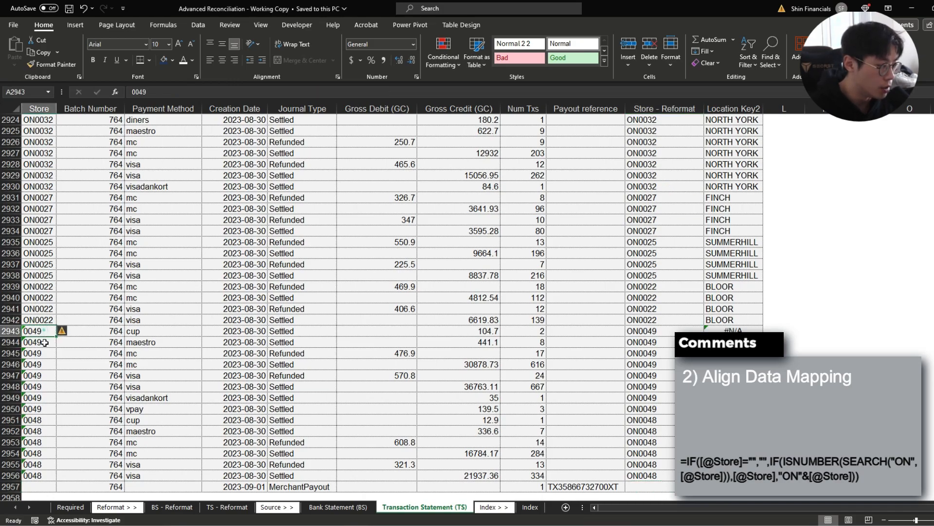
left_click(38, 431)
left_click(652, 428)
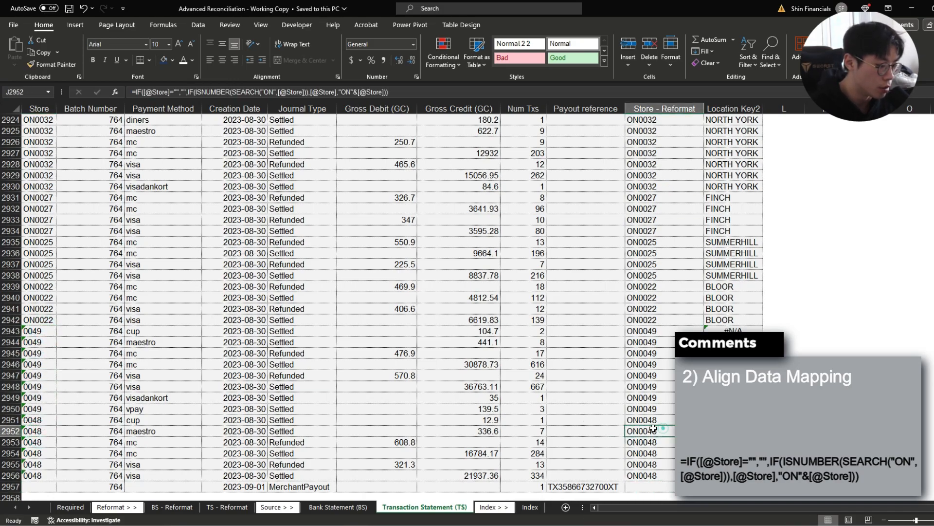
Step: Rename the Location Key2 header to Location Key, set its formula to =IF([@[Store - Reformat]]="","",XLOOKUP([@[Store - Reformat]],Index!$B:$B,Index!$C:$C)), and save the workbook
left_click(726, 420)
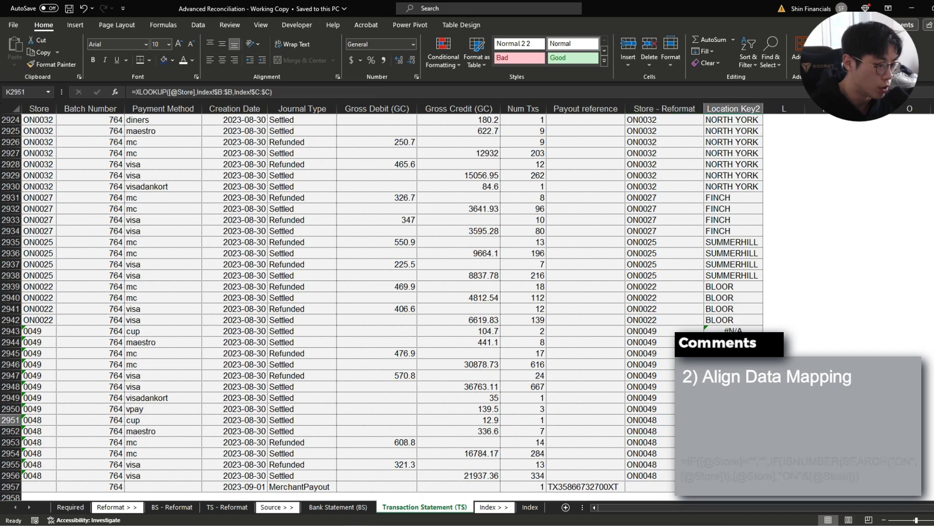
key("ctrl+Up")
key("Down")
double_click(749, 130)
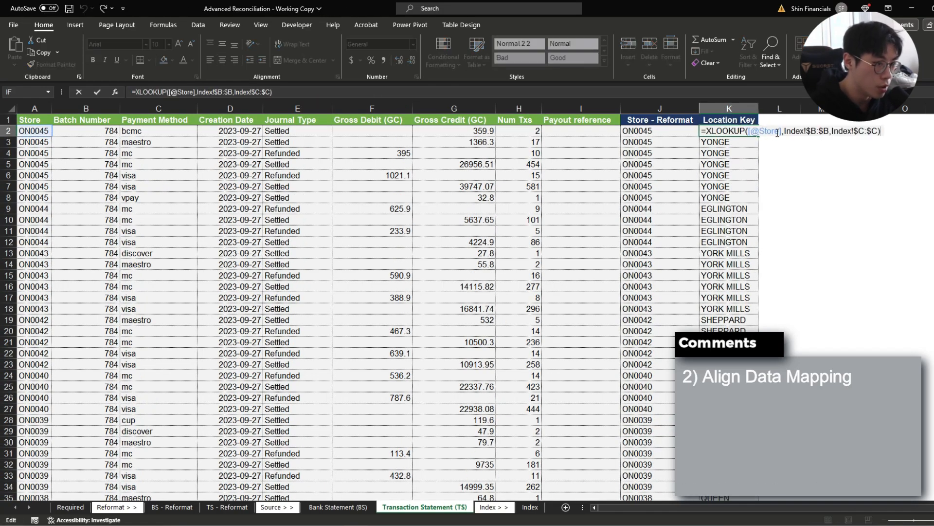
left_click(779, 131)
type("-")
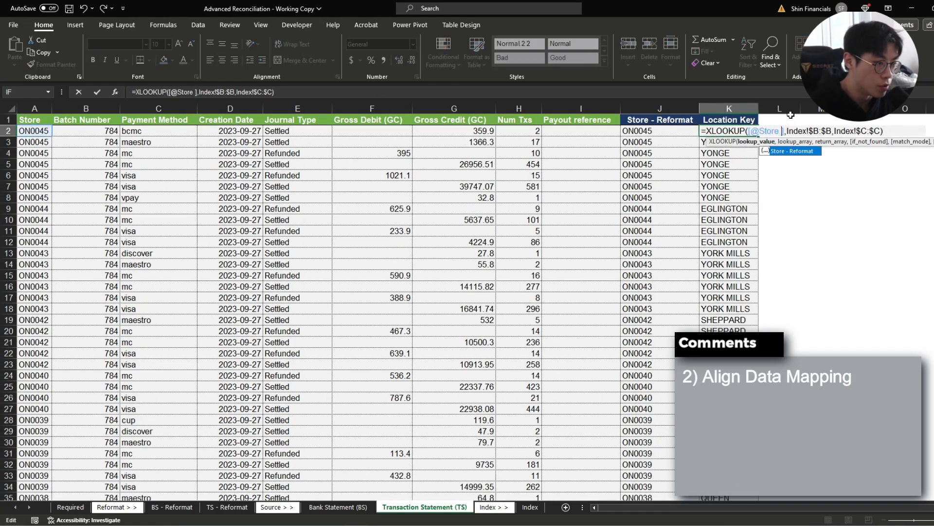
double_click(810, 152)
key("Return")
key("ctrl+s")
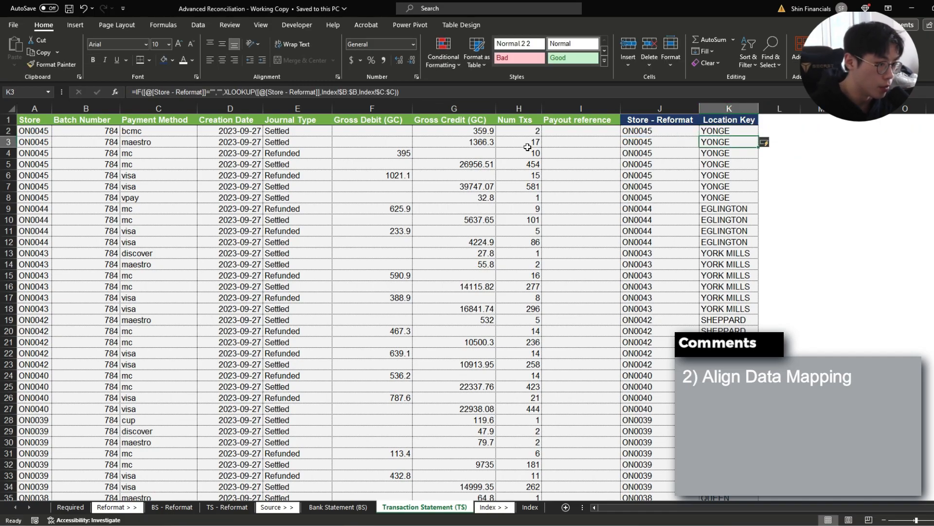
Step: Check the Location Key results in the table's last rows and save the workbook
scroll(574, 210, "down", 6)
key("ctrl+Down")
key("ctrl+s")
left_click_drag(726, 253, 726, 397)
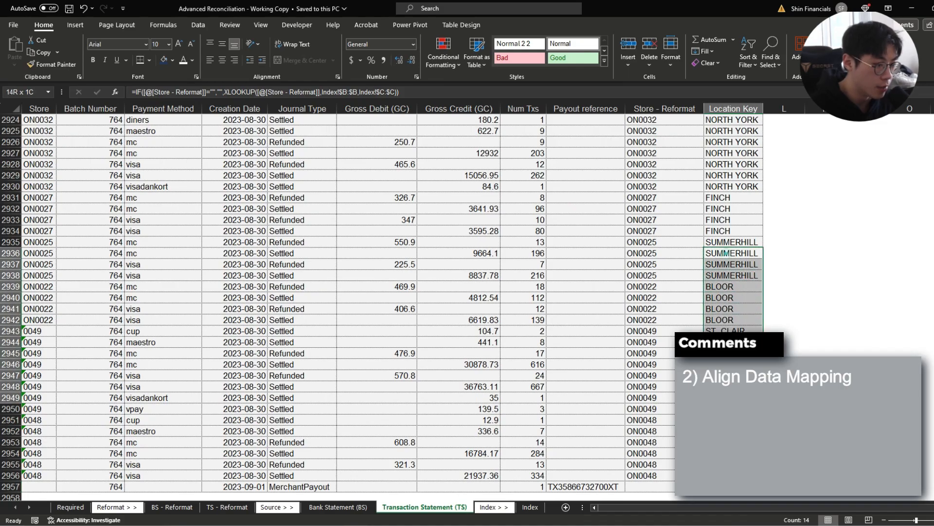
scroll(727, 253, "up", 5)
scroll(725, 253, "up", 20)
left_click(739, 297)
key("ctrl+Up")
key("ctrl+s")
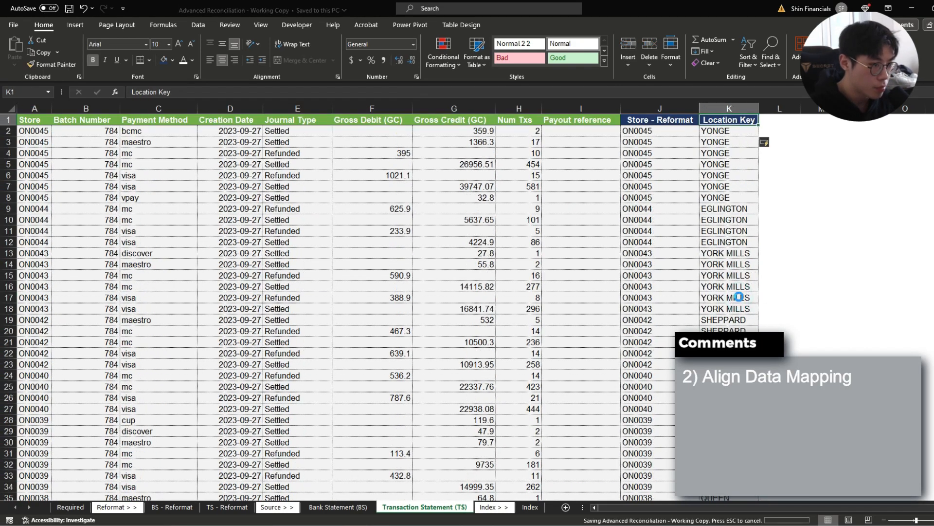
Step: Add a Card Key column header in L1, reusing the Location Key header's formatting
key("Right")
key("Right")
key("Left")
key("Left")
key("ctrl+c")
key("Right")
key("ctrl+v")
type("Card Key")
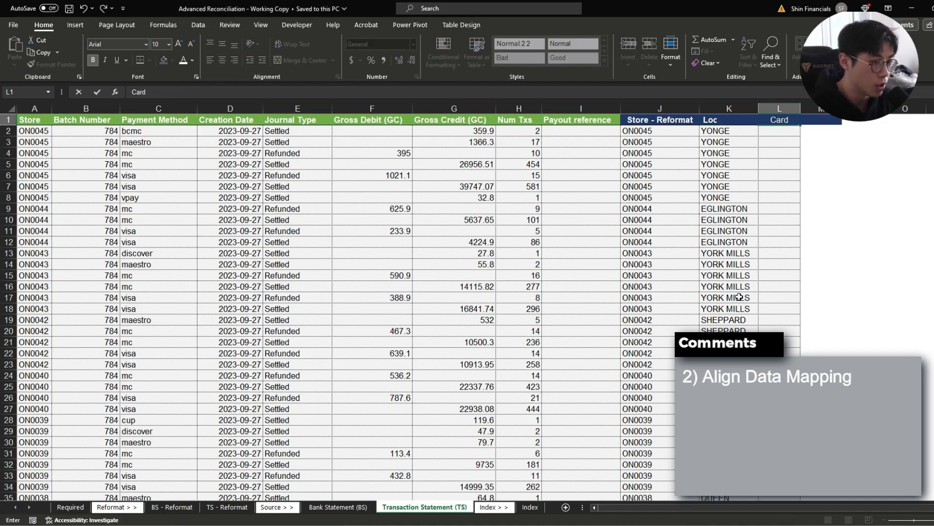
key("Return")
Step: Autofit the width of the Card Key column
key("ctrl+shift+Down")
key("alt+space")
key("Escape")
key("alt+h")
key("o")
key("i")
Step: Fill the Card Key column with =XLOOKUP([@[Payment Method]],Index!$F:$F,Index!$G:$G), check the last rows and save the workbook
key("ctrl+Up")
key("Down")
type("=")
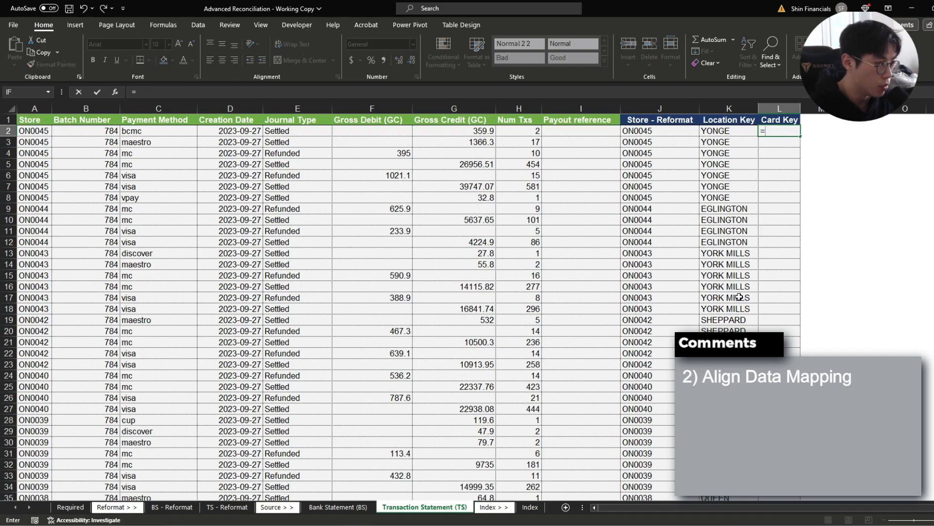
type("xlookup($")
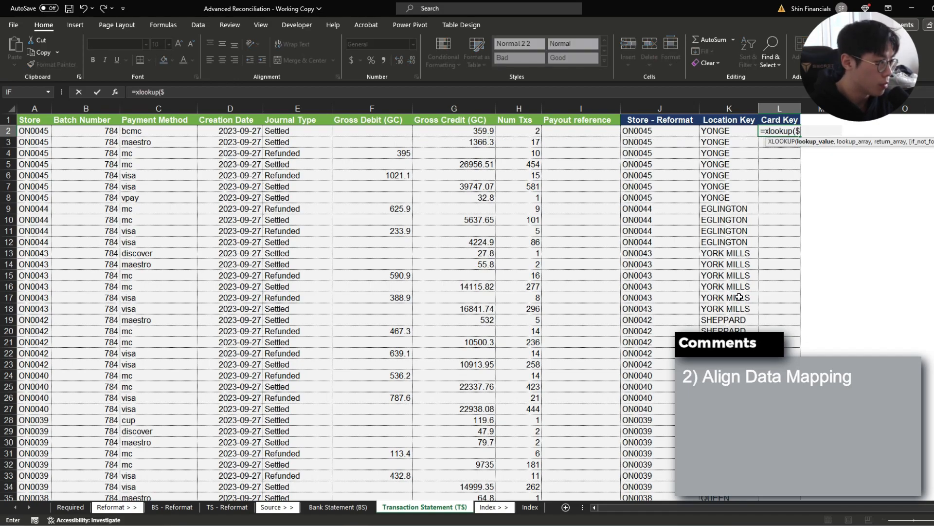
key("Left")
key("Left")
key("Left")
key("Left")
key("Left")
key("Left")
key("Left")
key("Left")
key("Left")
key("Left")
key("Left")
key("Right")
key("Right")
type(",")
key("ctrl+Page_Down")
key("ctrl+Page_Down")
key("Right")
key("Right")
key("Right")
key("ctrl+space")
type(",")
key("Left")
key("Up")
key("Right")
key("Right")
key("Right")
key("Right")
key("Right")
key("ctrl+space")
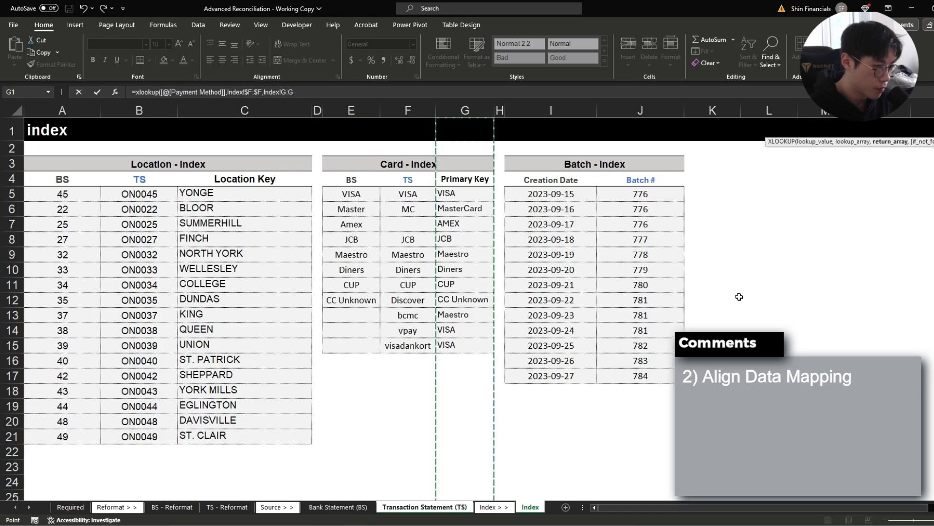
key("Return")
key("ctrl+Down")
key("ctrl+s")
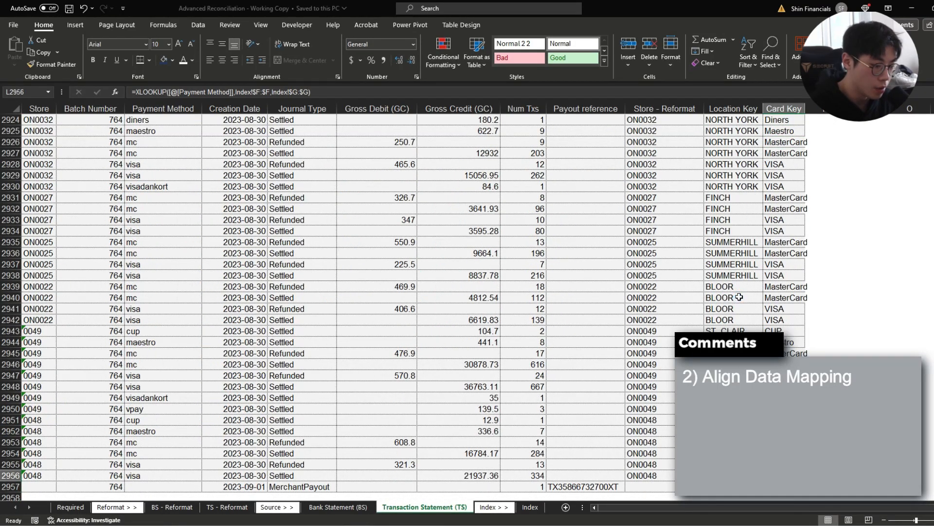
Step: Wrap the Card Key formula in an IF that returns a blank when Payment Method is empty: =IF([@[Payment Method]]="","",XLOOKUP(...))
key("ctrl+Up")
key("Down")
key("F2")
key("Home")
key("Right")
type("if(")
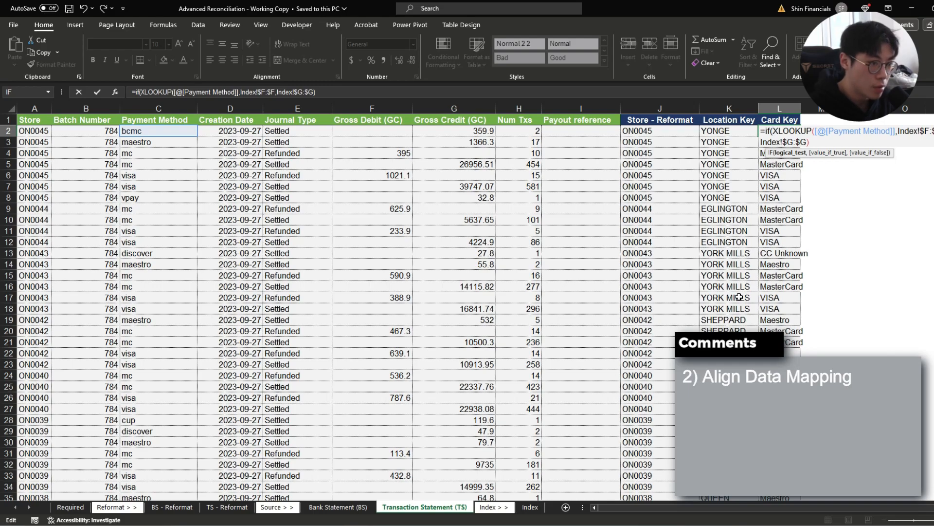
type("[@payment M")
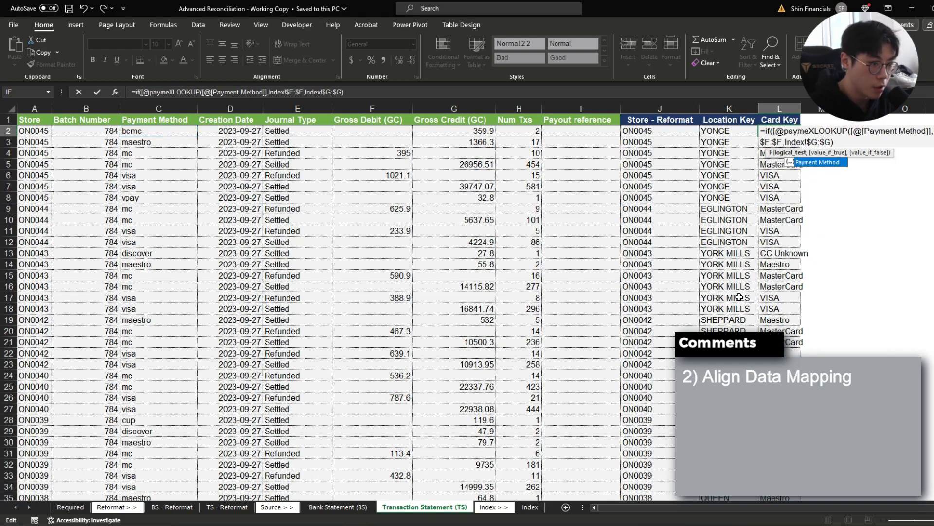
type("ethod]")
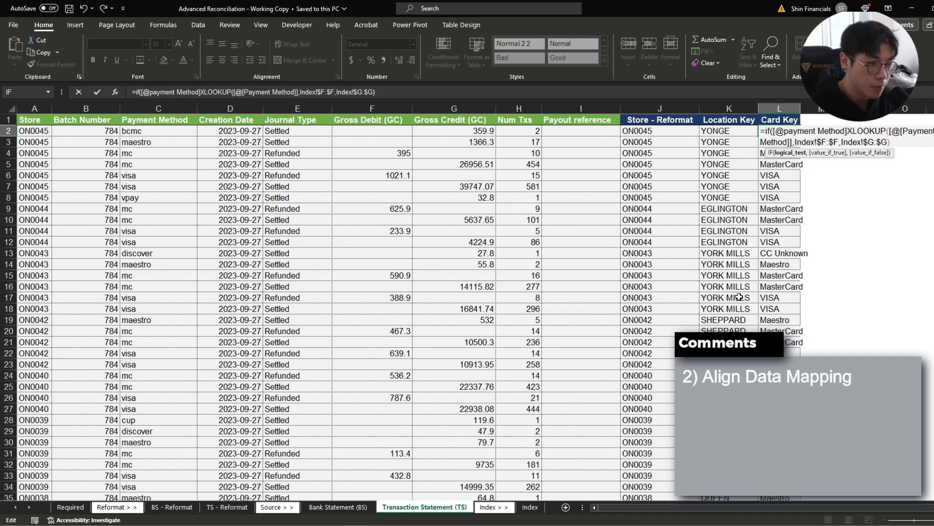
type("=\"\",\"\",")
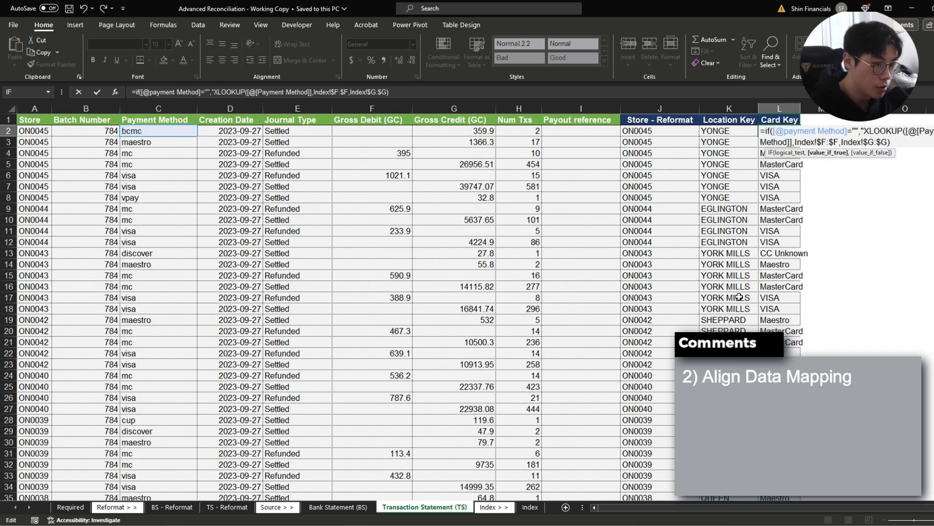
key("Return")
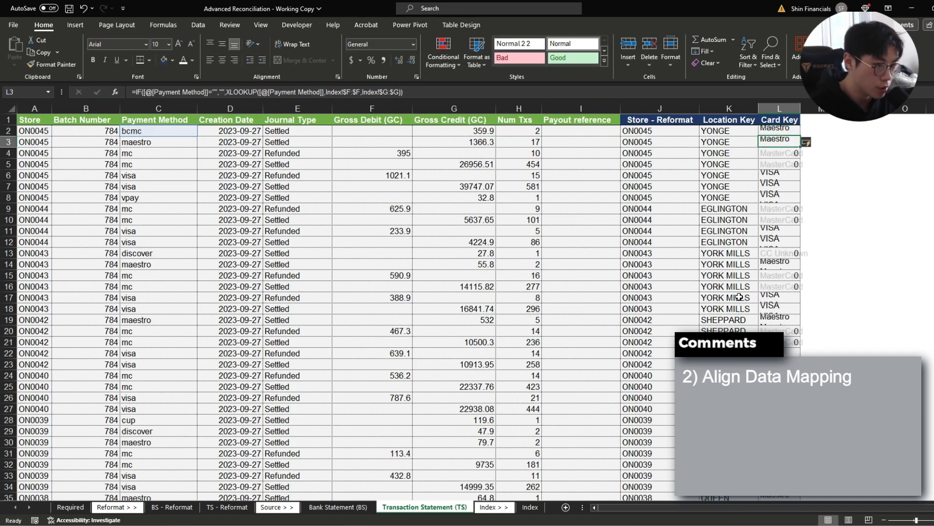
Step: Autofit the Card Key column's width to its full contents down to the table's last row
key("ctrl+Down")
key("ctrl+shift+Up")
key("alt+h")
key("o")
key("i")
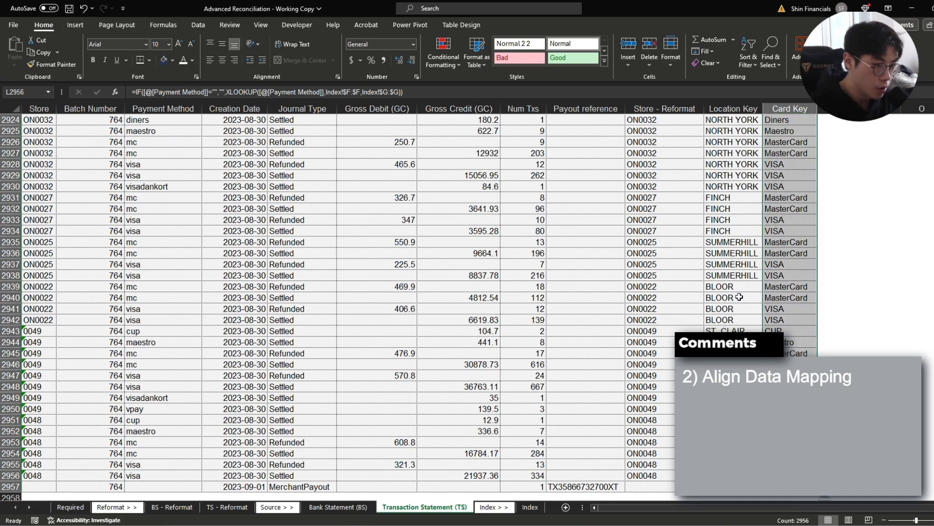
Step: Check the Location Key and Card Key results in the table's last rows, return to the Card Key header and save the workbook
key("Left")
left_click_drag(782, 488, 734, 488)
left_click(783, 488)
left_click(729, 489)
scroll(752, 477, "up", 20)
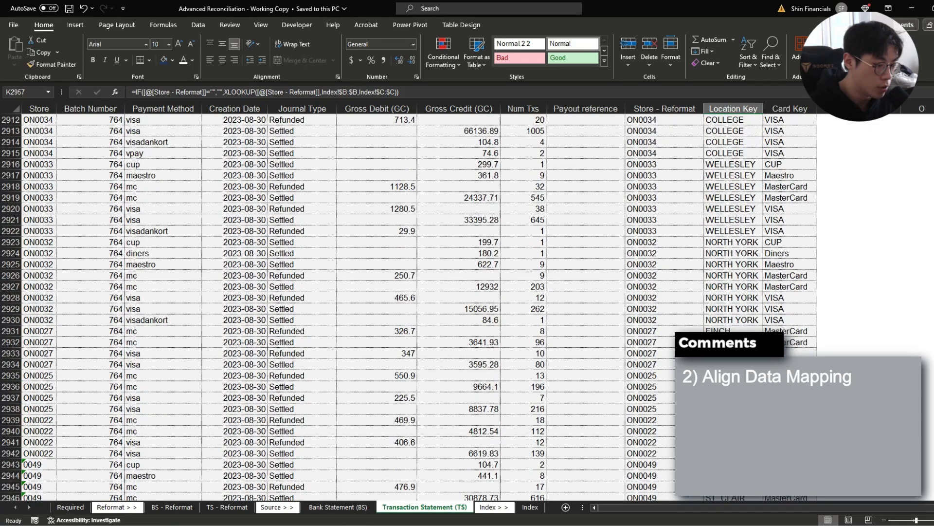
left_click(788, 408)
key("ctrl+Up")
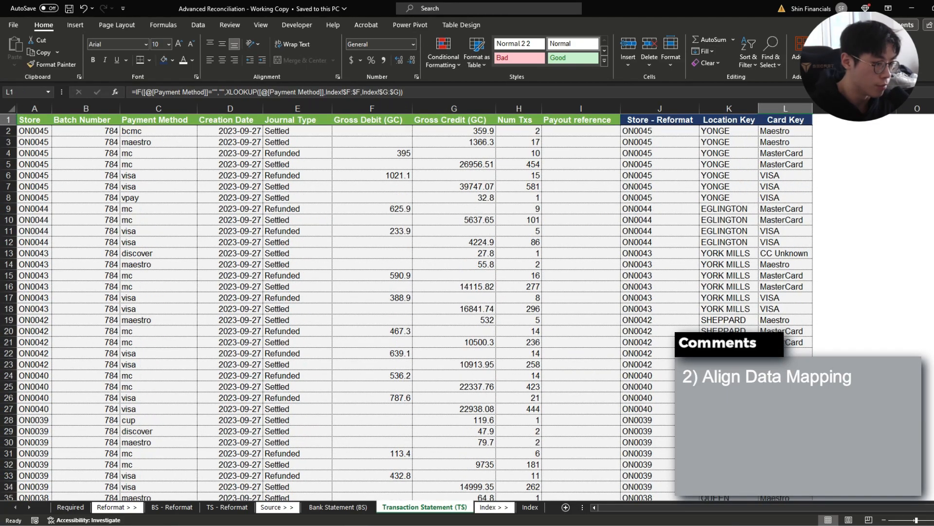
key("ctrl+s")
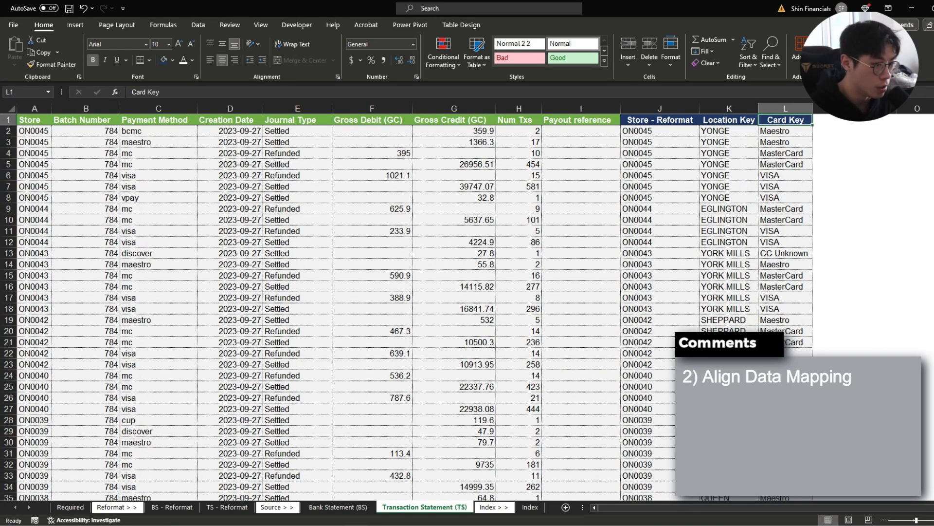
Step: Add a Relevance Key column header in M1 from a copied key header, giving it a red fill
key("alt+h")
key("i")
key("r")
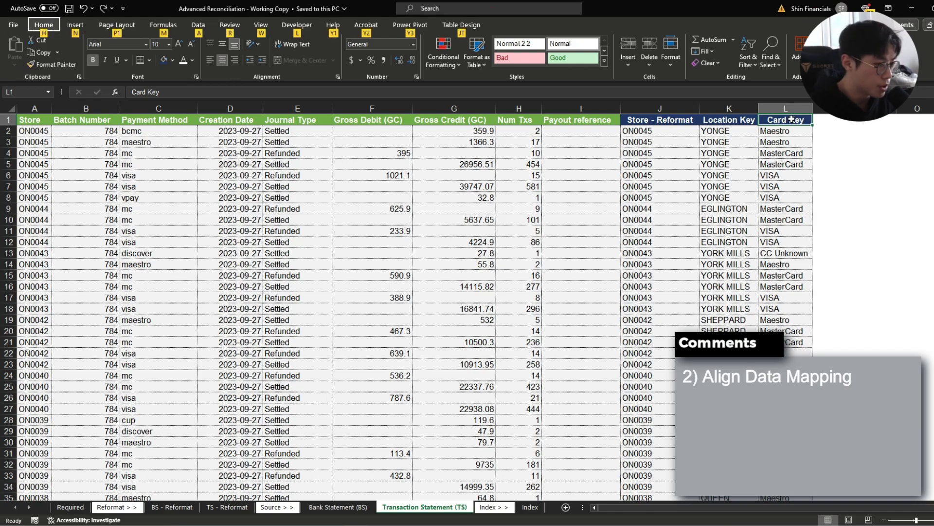
key("ctrl+s")
key("Left")
key("ctrl+c")
key("Right")
key("ctrl+v")
left_click_drag(643, 120, 869, 263)
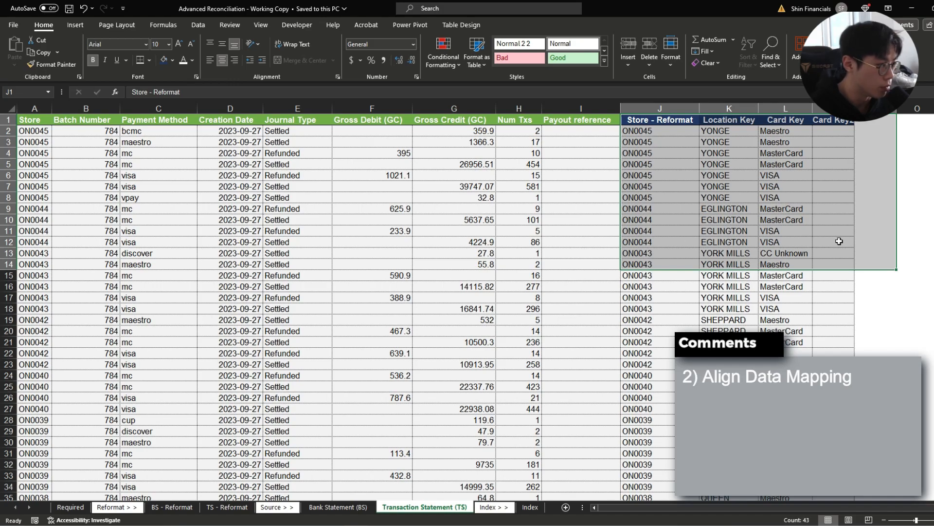
left_click(822, 121)
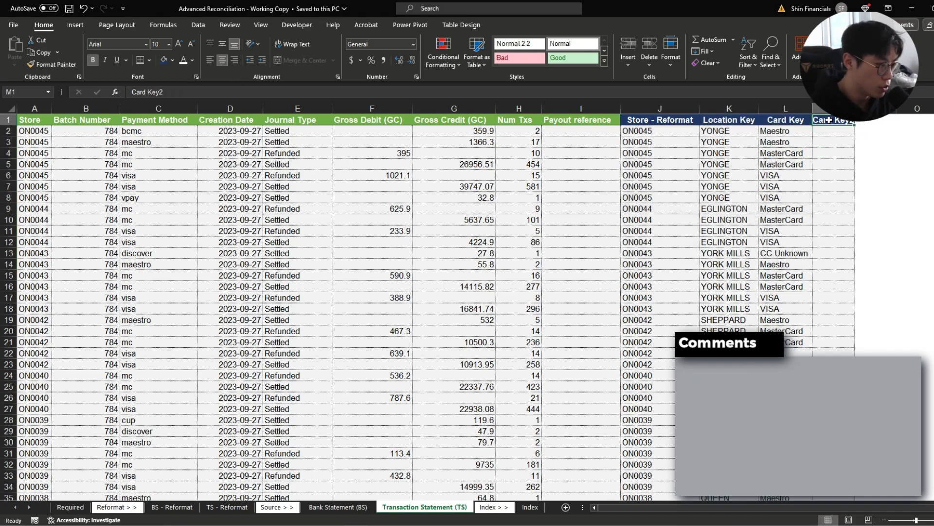
type("Relevance Key")
key("Return")
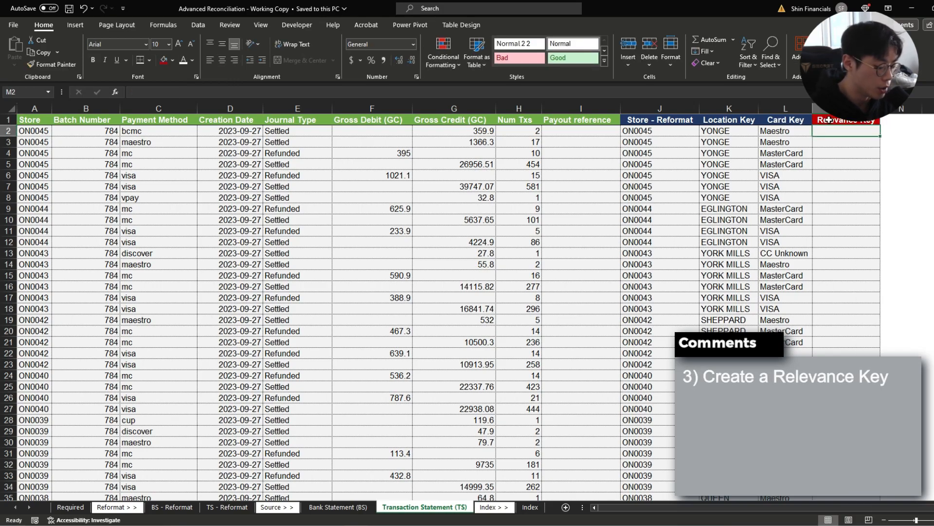
Step: Start an IF(AND( formula in M2 with the condition that Creation Date is on or after the analysis start date in Required!B23
type("=if(and(")
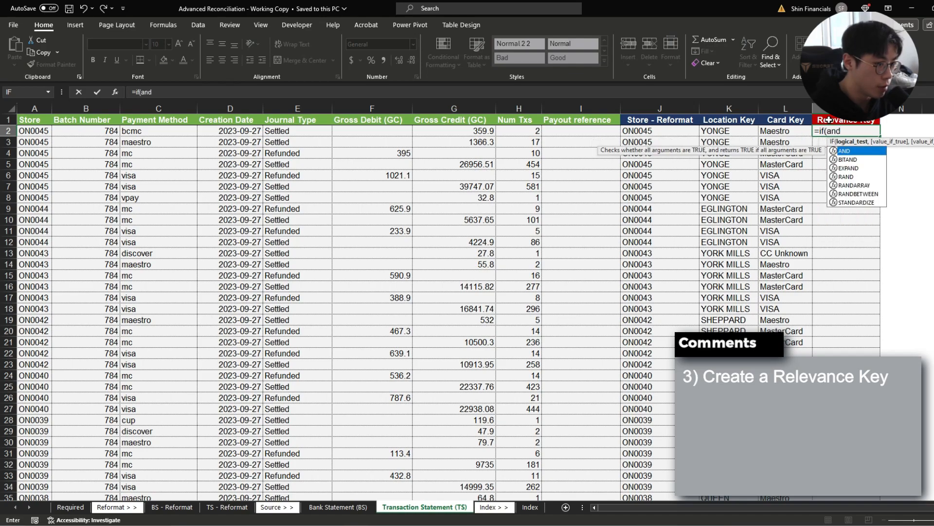
key("Left")
key("Left")
key("Left")
key("Left")
key("Left")
key("Left")
key("Left")
key("Left")
key("Left")
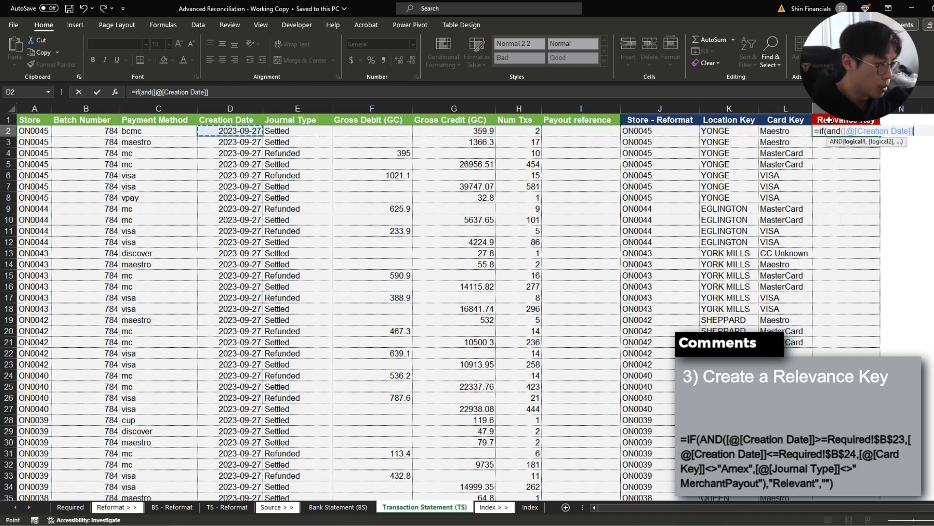
type("<")
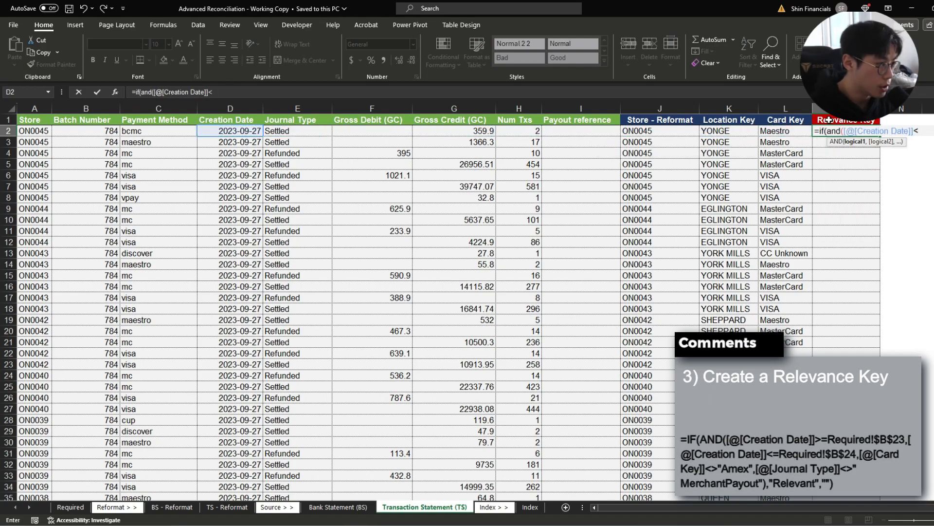
key("ctrl+Page_Up")
key("ctrl+Page_Up")
key("ctrl+Page_Up")
key("ctrl+Page_Up")
key("ctrl+Page_Up")
key("ctrl+Page_Up")
key("Down")
key("Down")
key("Down")
key("Down")
key("Down")
key("Down")
key("Down")
key("Down")
key("Down")
key("Down")
key("Down")
key("Down")
key("Down")
key("Down")
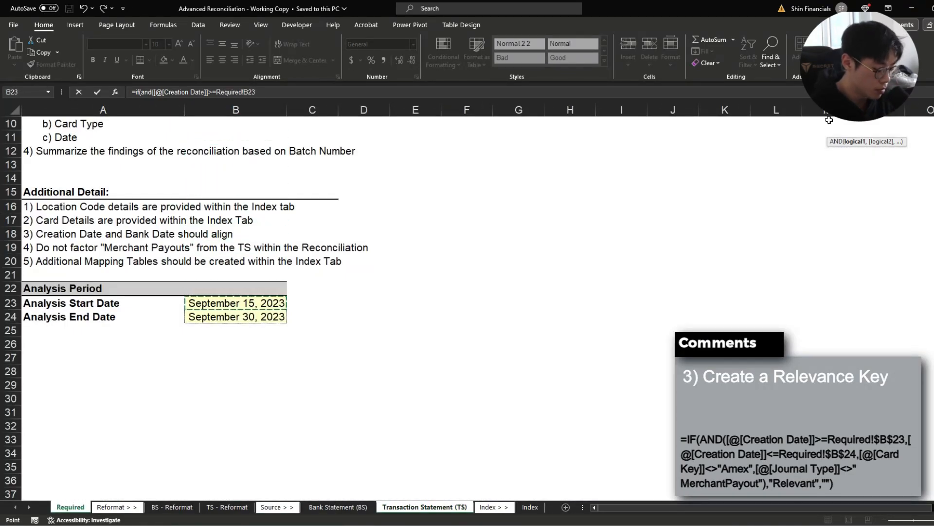
Step: Add a second AND condition that Creation Date is on or before the analysis end date, [@[Creation Date]]<=Required!B24
type(",")
type("[@[")
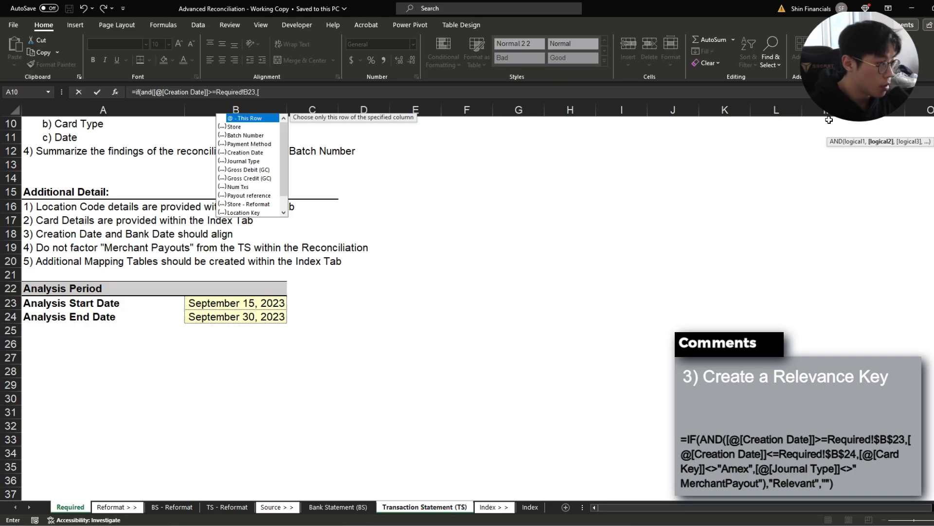
type("Creation")
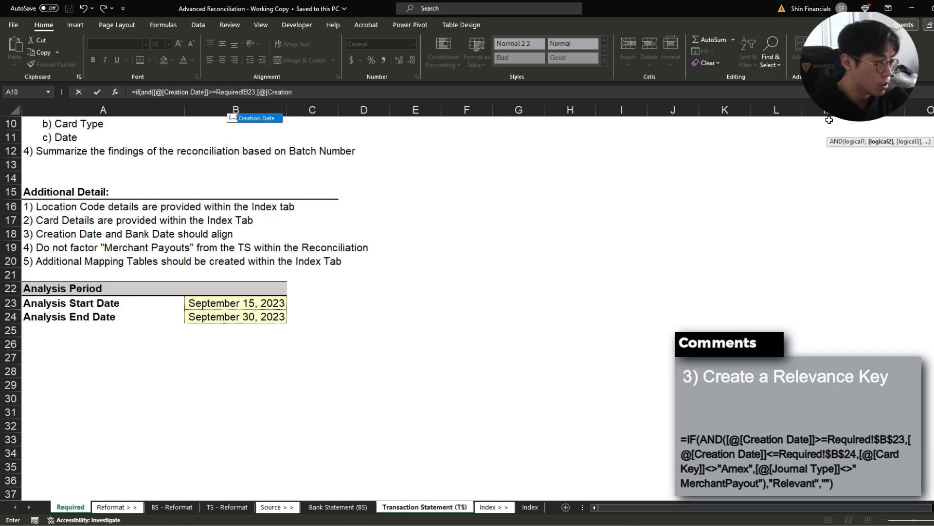
type(" Date]]>")
key("BackSpace")
type("<=")
key("Right")
key("Down")
key("Down")
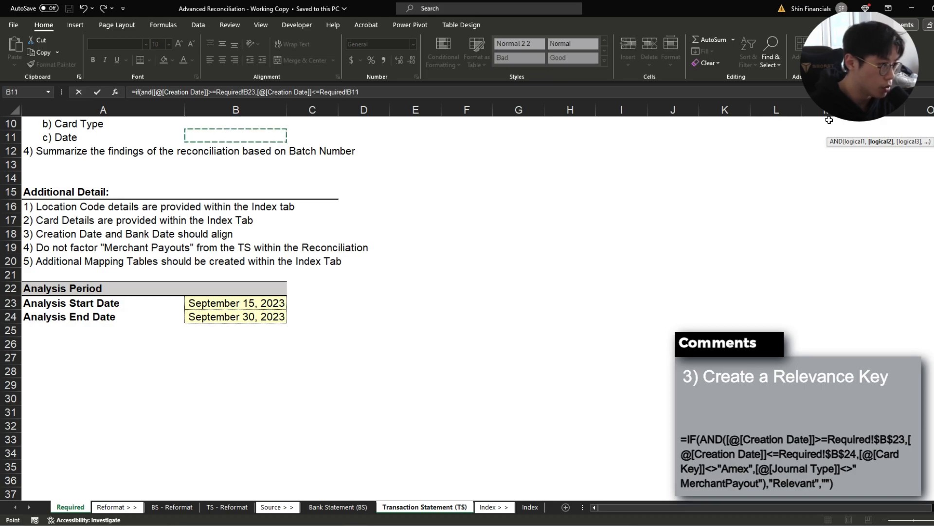
key("Down")
key("Down")
key("Down")
key("Down")
key("Down")
key("Down")
key("Down")
key("Down")
key("Down")
key("Down")
key("Down")
key("Down")
type(",")
Step: Complete the Relevance Key formula with the condition [@[Card Key]]<>"Amex", returning "Relevant" when all conditions hold and a blank otherwise
key("ctrl+Page_Down")
key("ctrl+Page_Down")
key("ctrl+Page_Down")
key("ctrl+Page_Down")
key("ctrl+Page_Down")
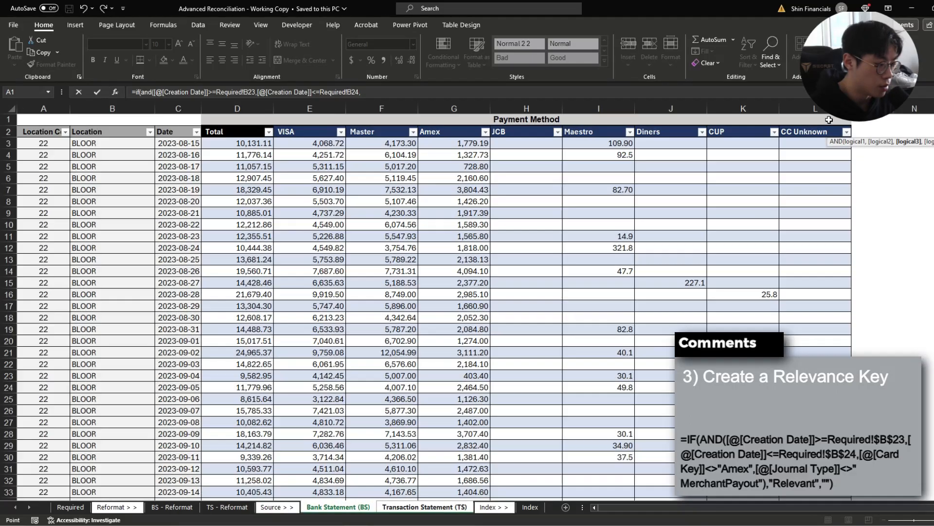
key("ctrl+Page_Down")
key("Left")
key("Left")
key("Left")
key("Left")
key("Left")
key("Left")
key("Left")
key("Right")
key("Right")
key("Right")
key("Right")
key("Right")
key("Right")
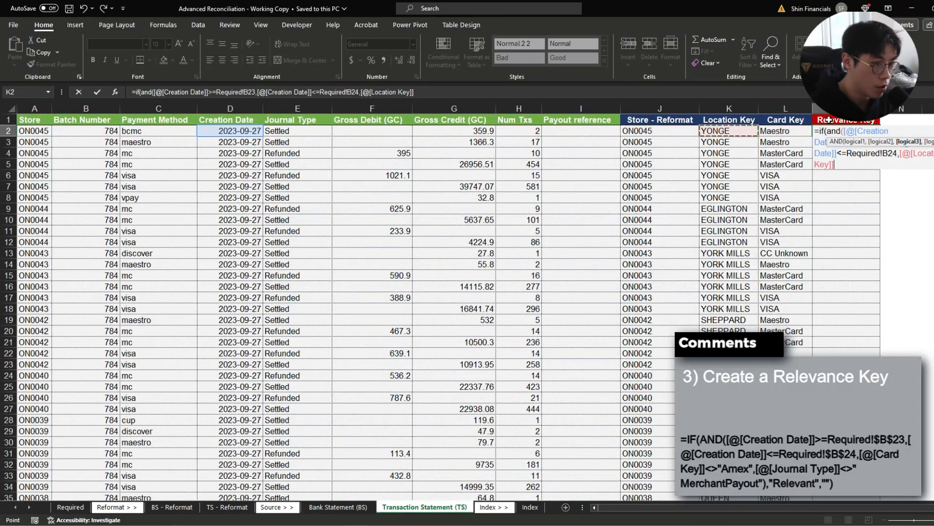
type("<>\"")
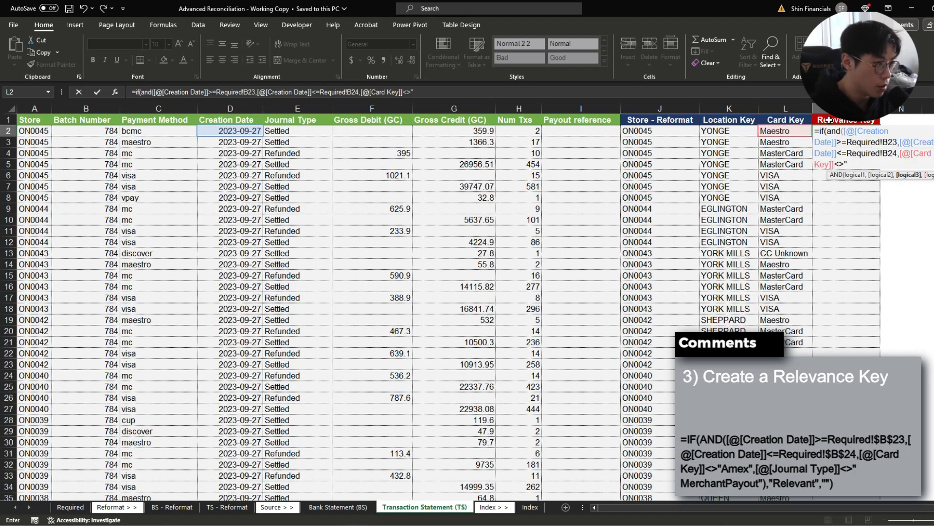
type("Amex\")")
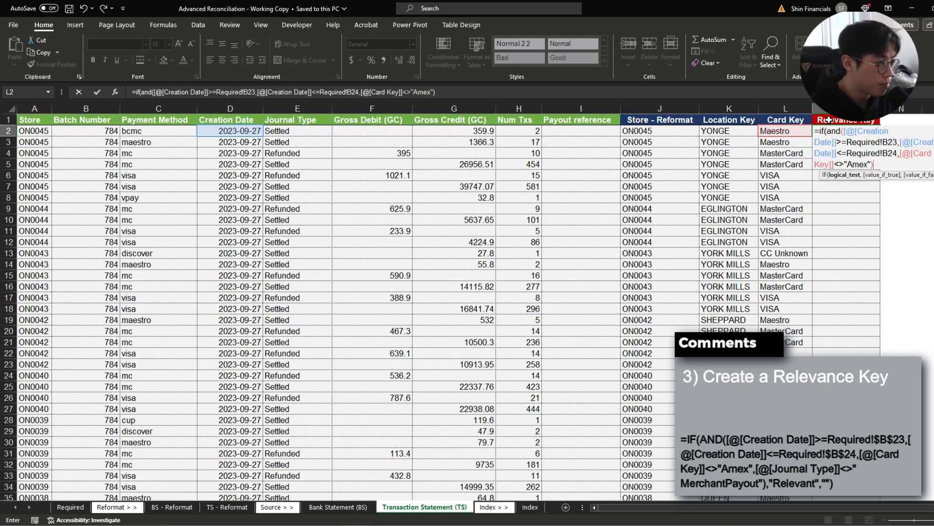
type(",\"Relevant\",\"\")")
key("Return")
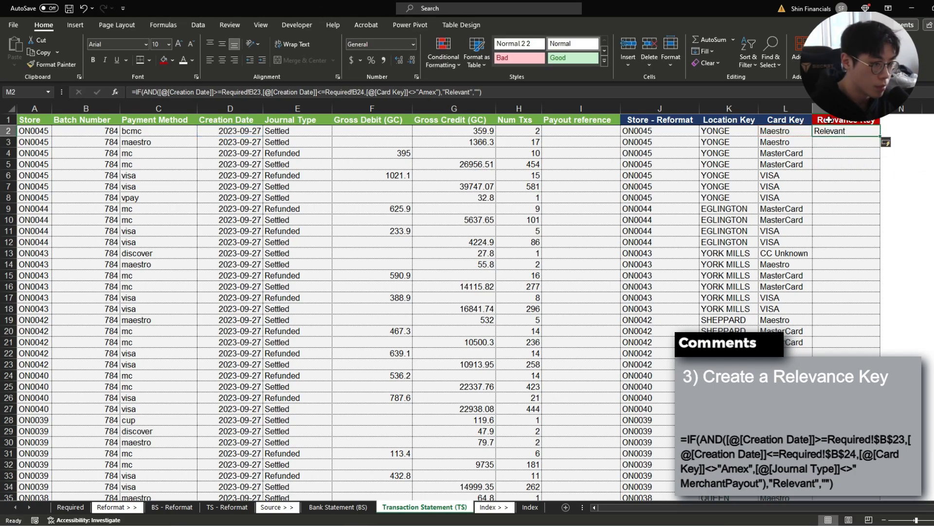
Step: Make the Required!B23 and B24 references absolute in the Relevance Key formula, apply it down the column and save
key("Up")
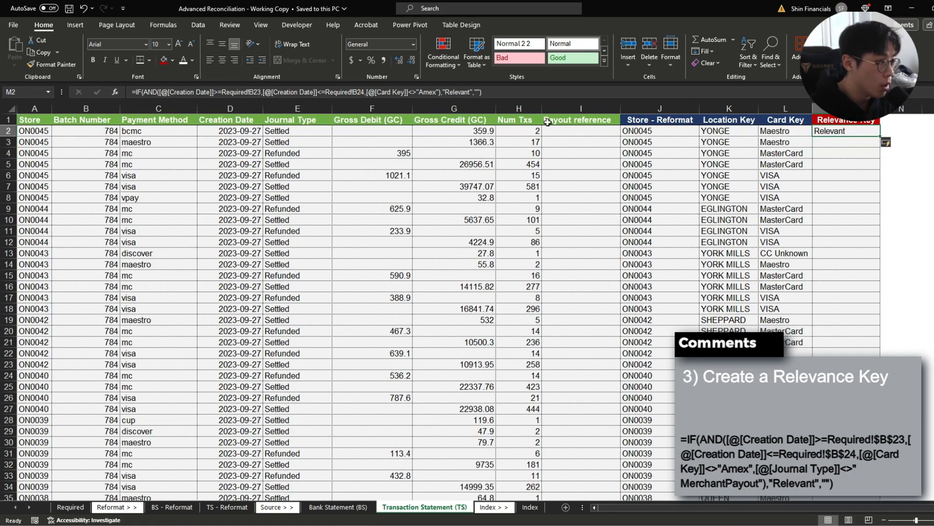
left_click(257, 92)
key("F4")
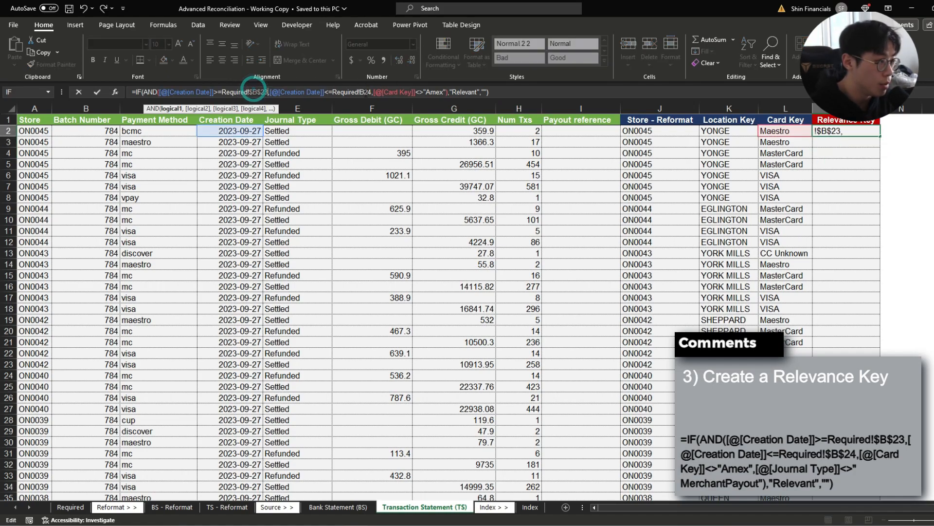
left_click(364, 92)
key("F4")
key("ctrl+Return")
key("ctrl+Down")
key("ctrl+s")
key("ctrl+Up")
Step: Add a "Batch Key" column header beside Relevance Key on the Transaction Statement sheet and save
key("alt+h")
key("i")
key("r")
key("Right")
type("Batch Key")
key("ctrl+Return")
key("ctrl+s")
key("ctrl+shift+Down")
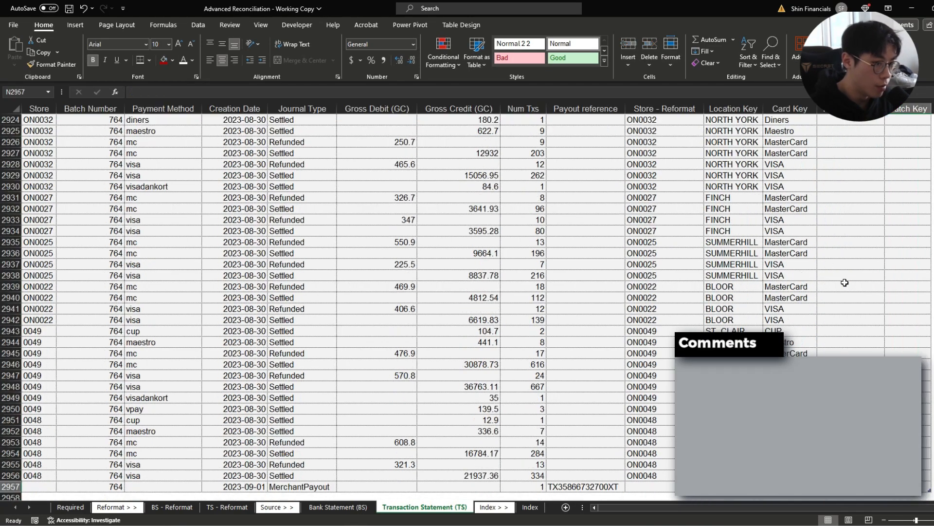
Step: In N2, start an IF formula that tests whether Relevance Key equals "Relevance"
key("ctrl+Up")
key("Down")
type("=if(")
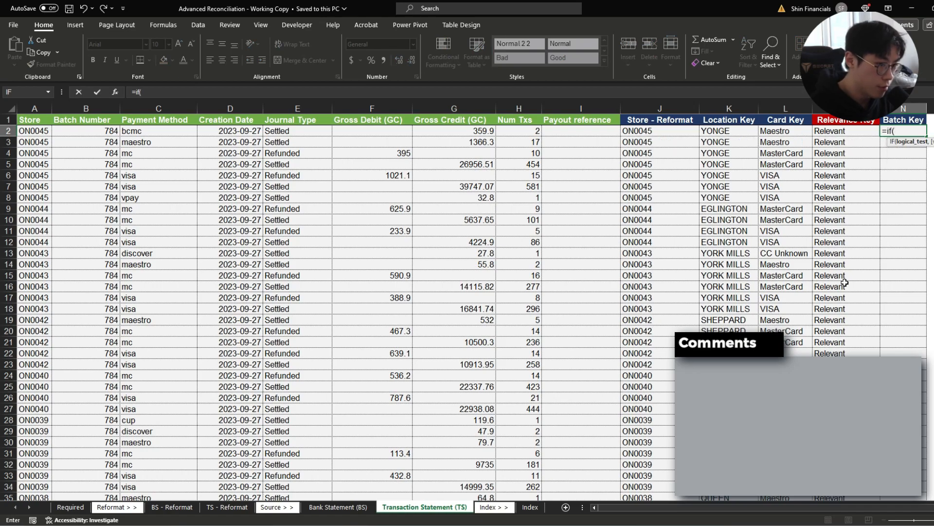
key("Left")
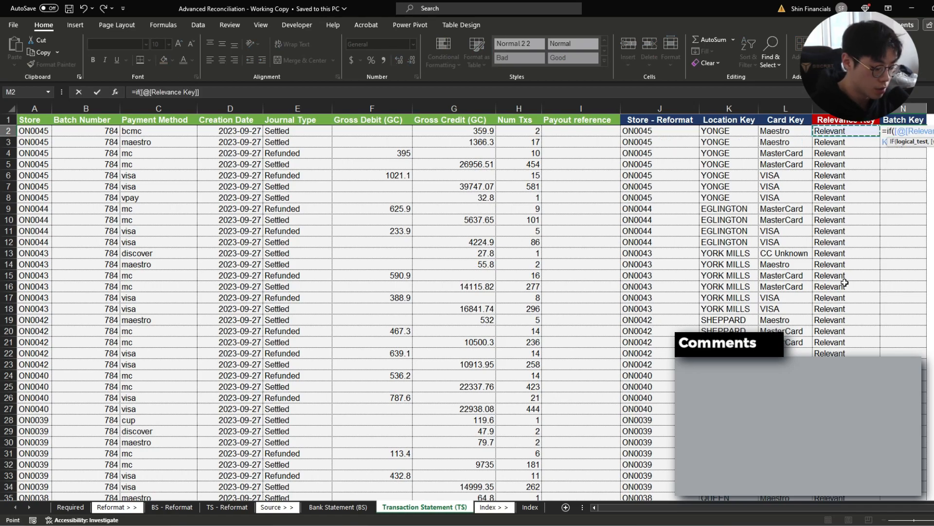
type("=\"Rel")
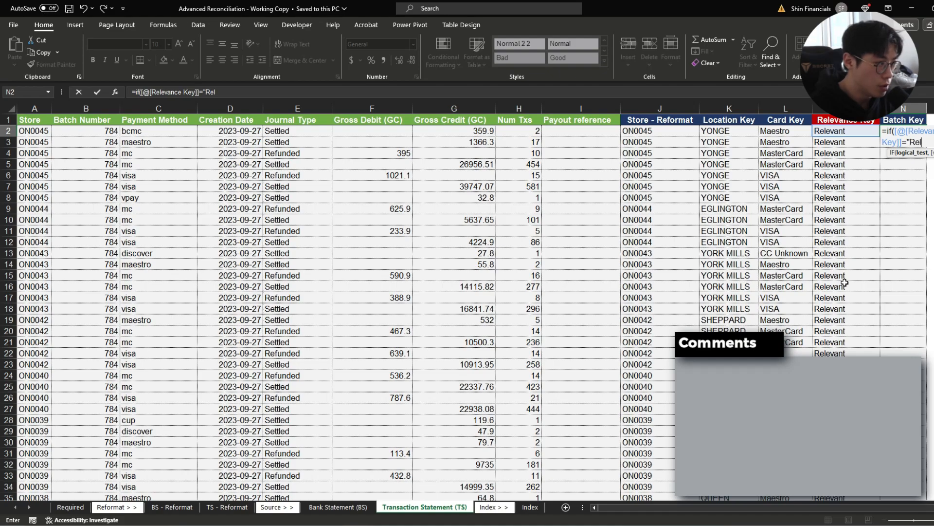
type("evance\",")
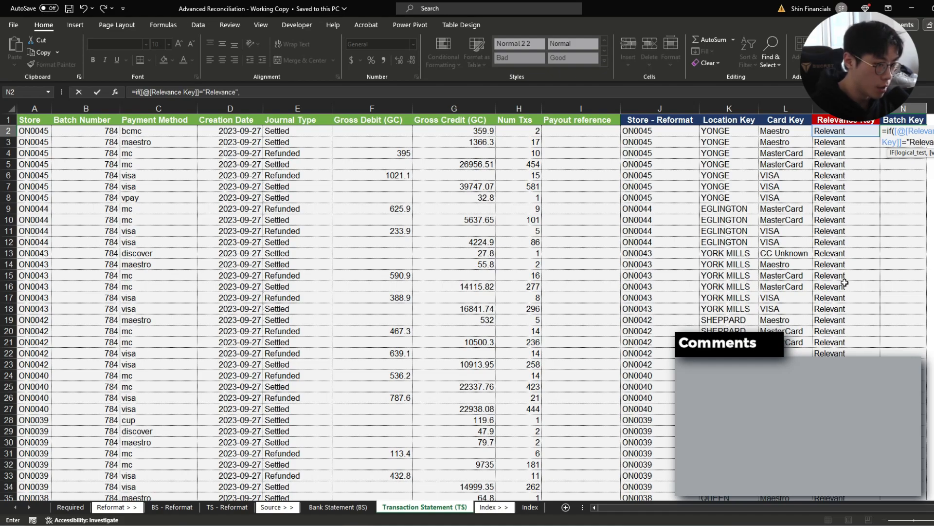
Step: Nest an XLOOKUP with the row's Creation Date as lookup value for the IF formula's true result
type("xlookup")
key("Left")
key("Left")
key("Left")
key("Left")
key("Left")
key("Left")
key("Left")
key("Left")
key("Left")
key("Left")
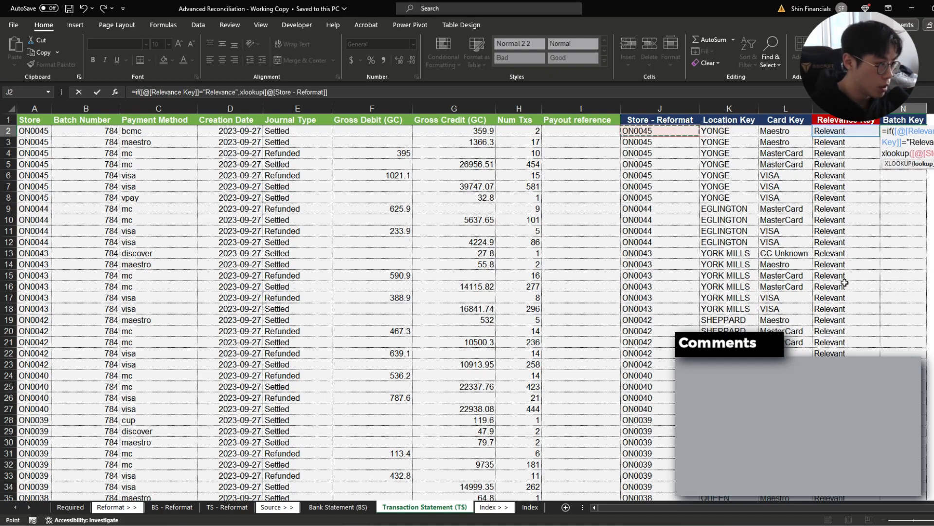
type(",")
Step: Complete the XLOOKUP with Index column I as lookup array and column J as return array, giving blank otherwise
key("ctrl+Page_Down")
key("ctrl+Page_Down")
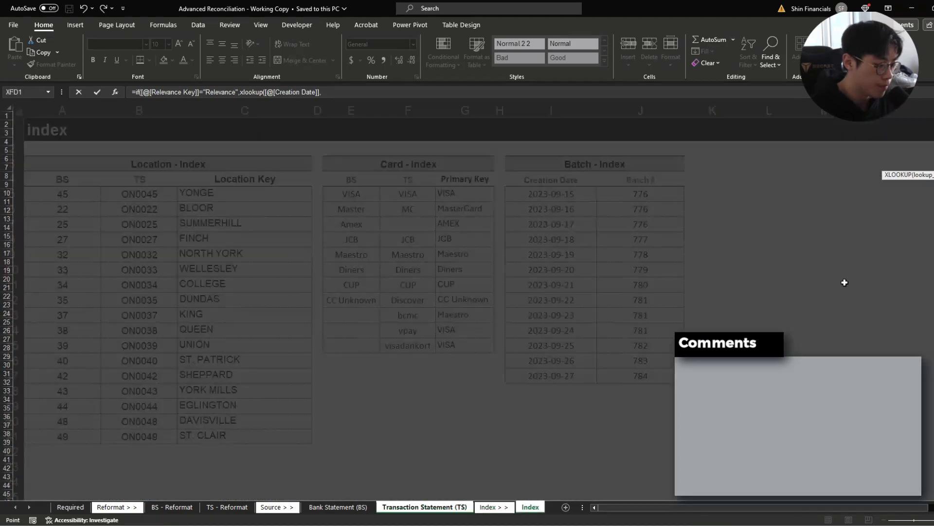
key("ctrl+space")
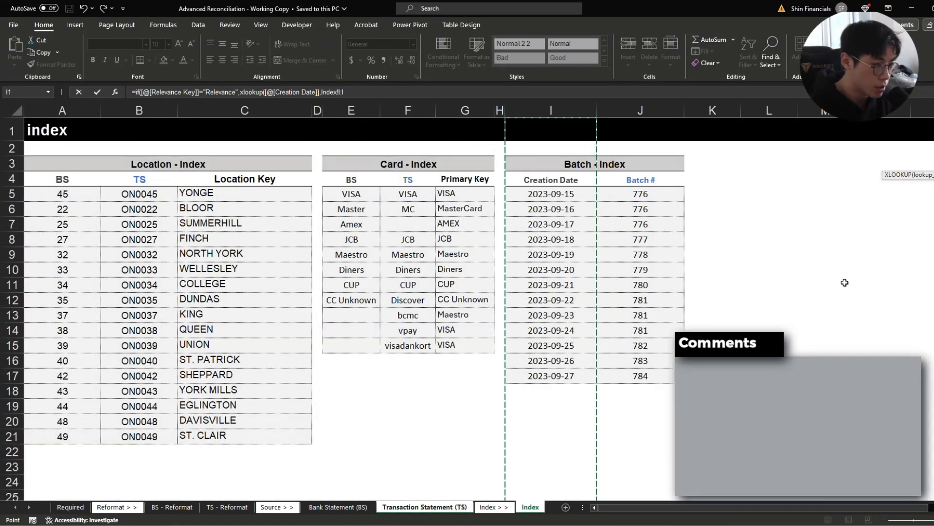
type(",")
key("Right")
key("ctrl+space")
type(")")
key("Return")
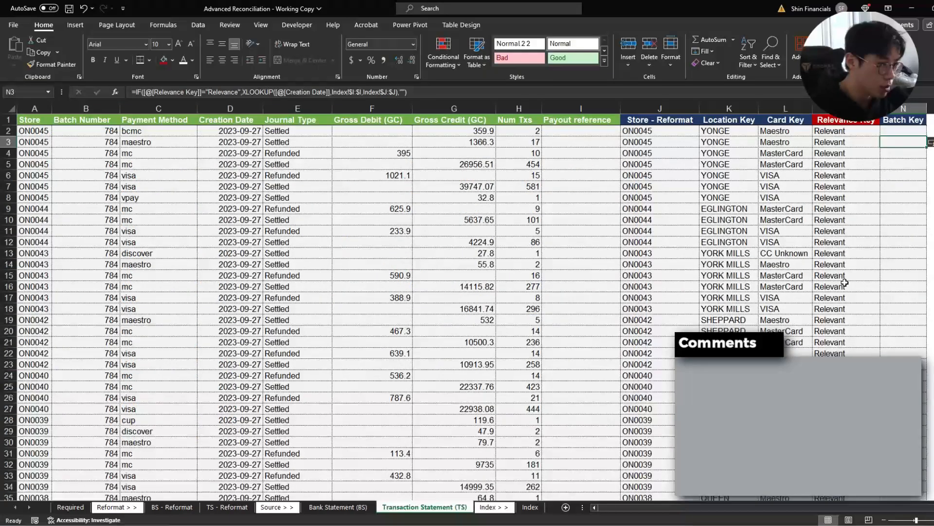
Step: Correct the tested text in the Batch Key formula to "Relevant" and save the workbook
key("Down")
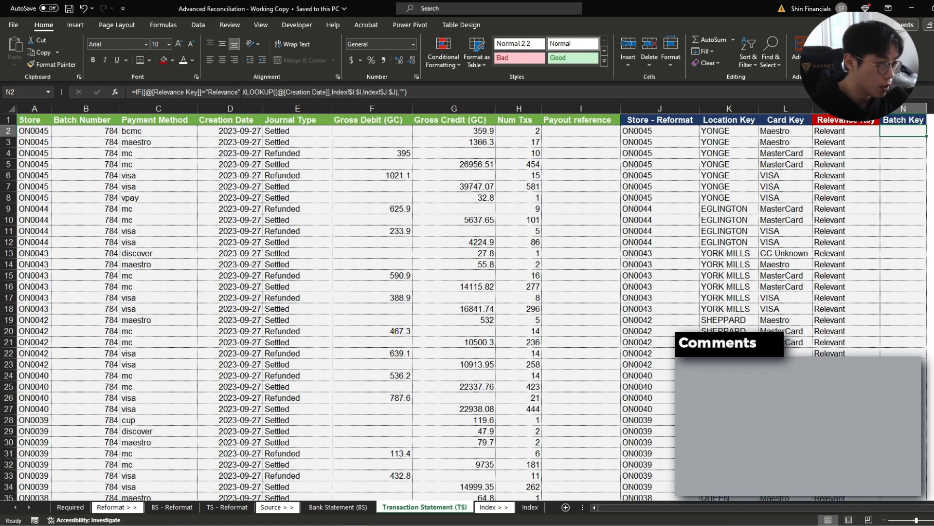
left_click(240, 93)
key("BackSpace")
key("BackSpace")
type("t")
key("ctrl+s")
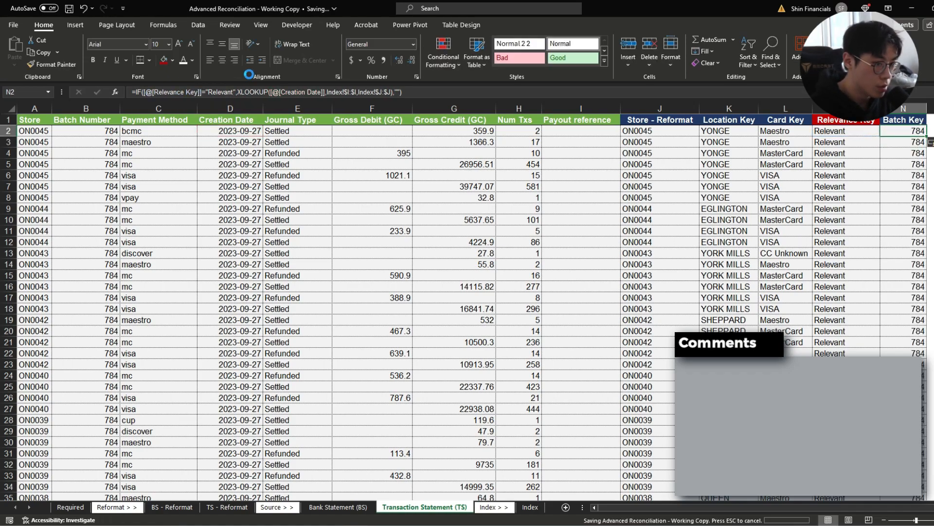
Step: Add a "Batch Key" column header in K1 beside Relevance Key on the BS - Reformat sheet
key("Down")
scroll(167, 230, "down", 2)
key("ctrl+Page_Up")
key("ctrl+Page_Up")
key("ctrl+Page_Up")
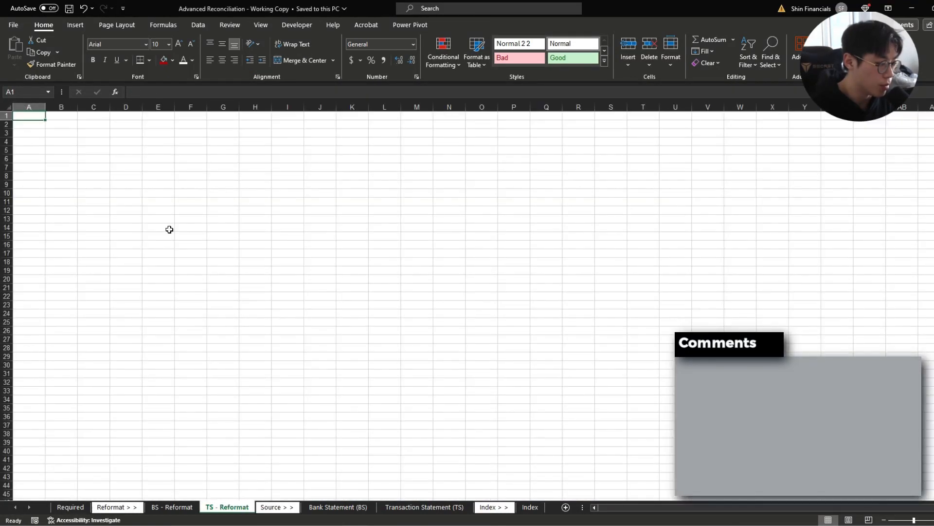
key("ctrl+Page_Up")
scroll(170, 229, "down", 10)
scroll(169, 229, "up", 10)
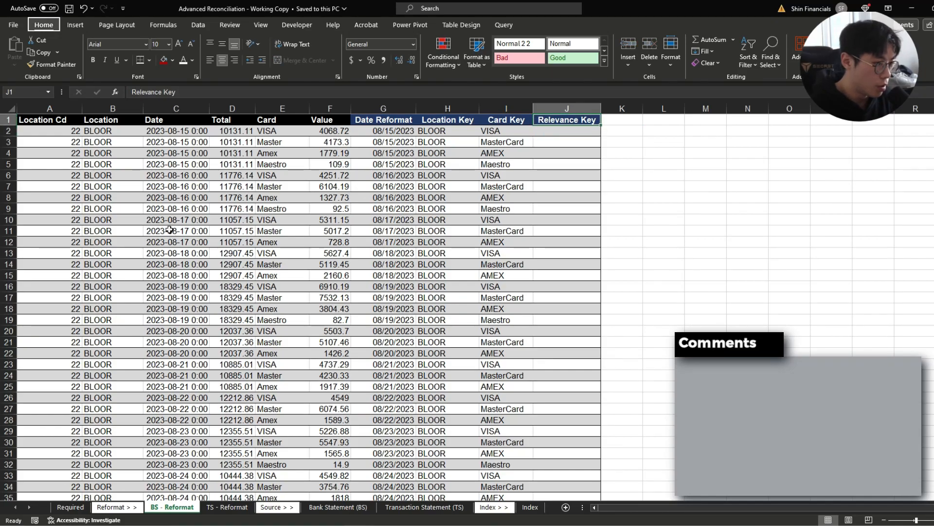
key("Right")
key("Right")
key("Left")
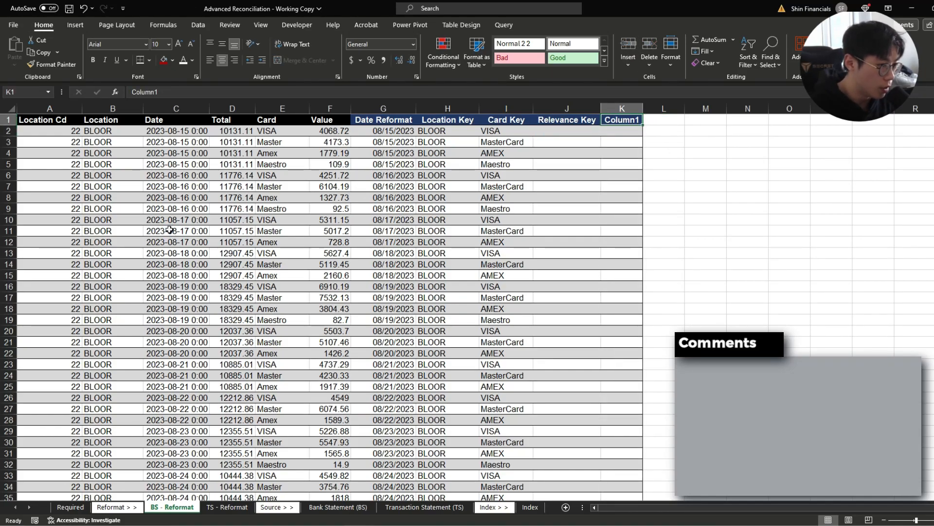
type("Batch Key")
Step: Fill the Relevance Key header cell in J1 with red
key("Left")
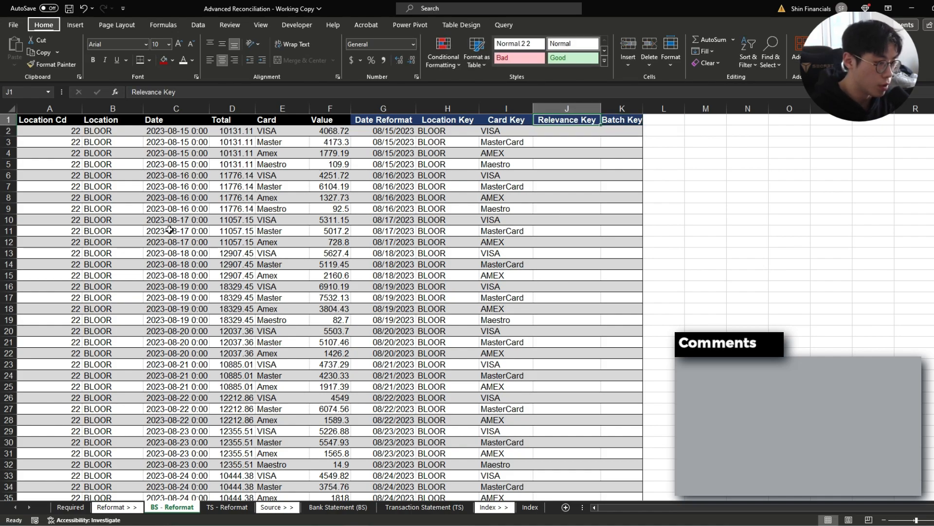
key("h")
key("h")
key("Down")
key("Down")
key("Down")
key("Down")
key("Down")
key("Down")
key("Down")
key("Return")
Step: In K2, start an IF formula testing Relevance Key for "Relevant", with an XLOOKUP on Date Reformat as true result
key("Right")
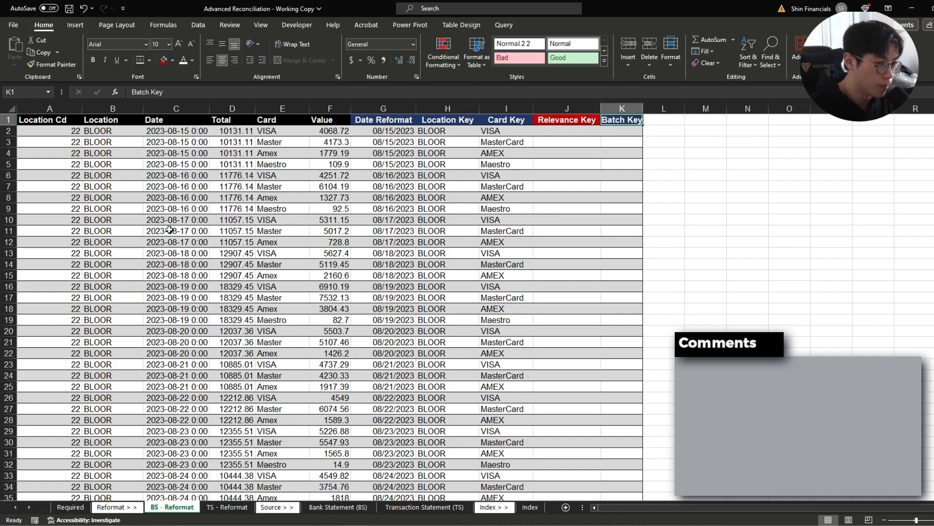
key("Down")
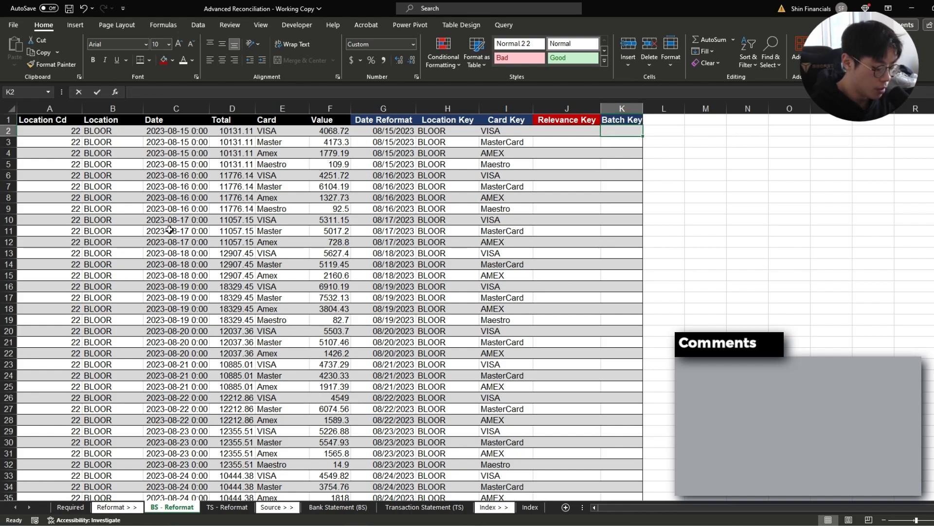
type("=if($")
key("BackSpace")
key("Left")
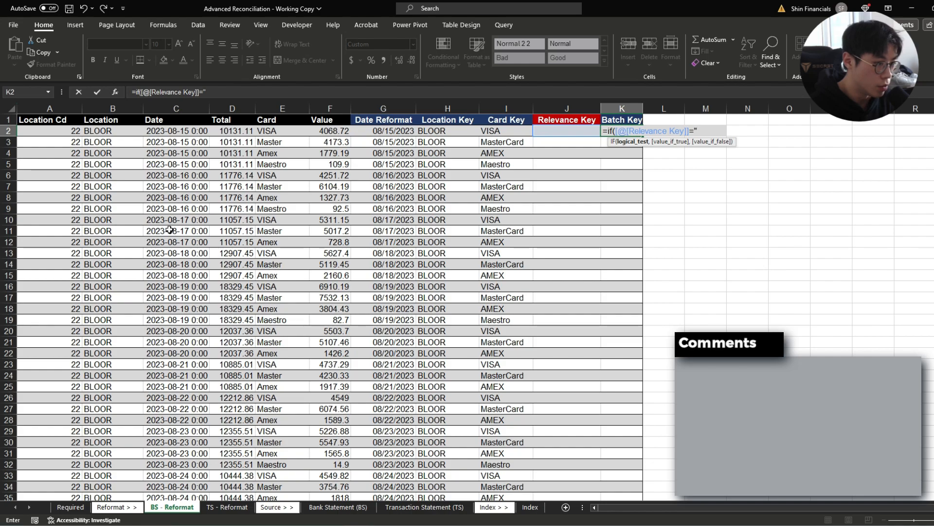
type("=\"Relevant\",xlookup(")
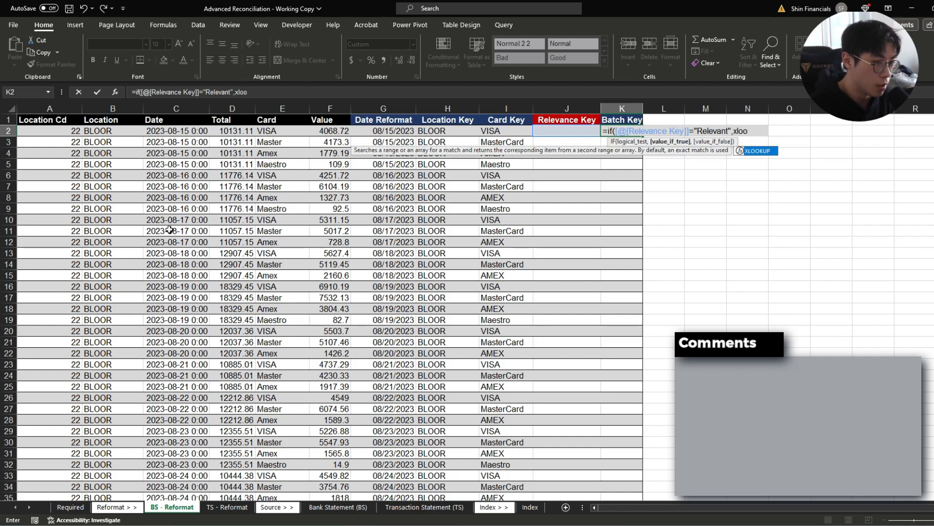
key("Left")
key("Left")
key("Left")
key("Left")
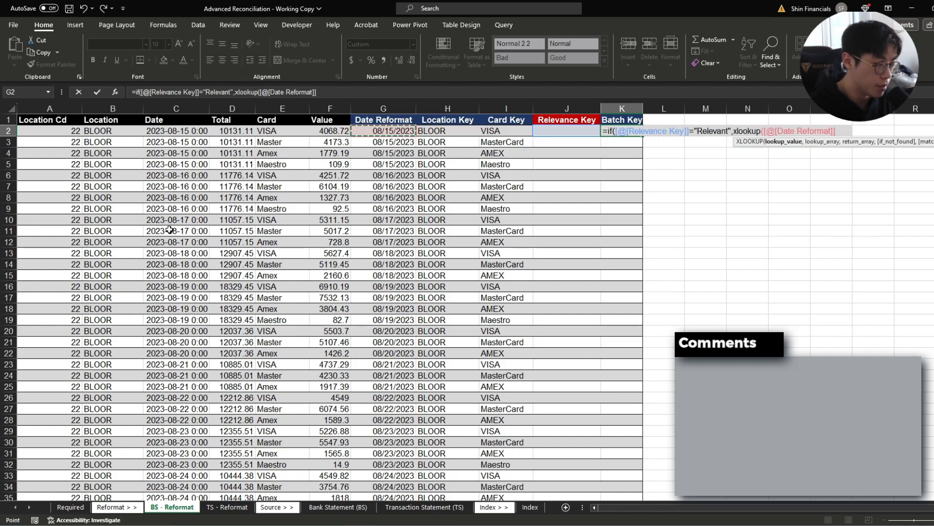
type(",")
Step: Finish the K2 formula with lookup array Index!$I:$I, return array Index!$J:$J and a blank value if false
key("ctrl+Page_Down")
key("ctrl+Page_Down")
key("ctrl+Page_Down")
key("ctrl+Page_Down")
key("ctrl+Page_Down")
key("ctrl+Page_Down")
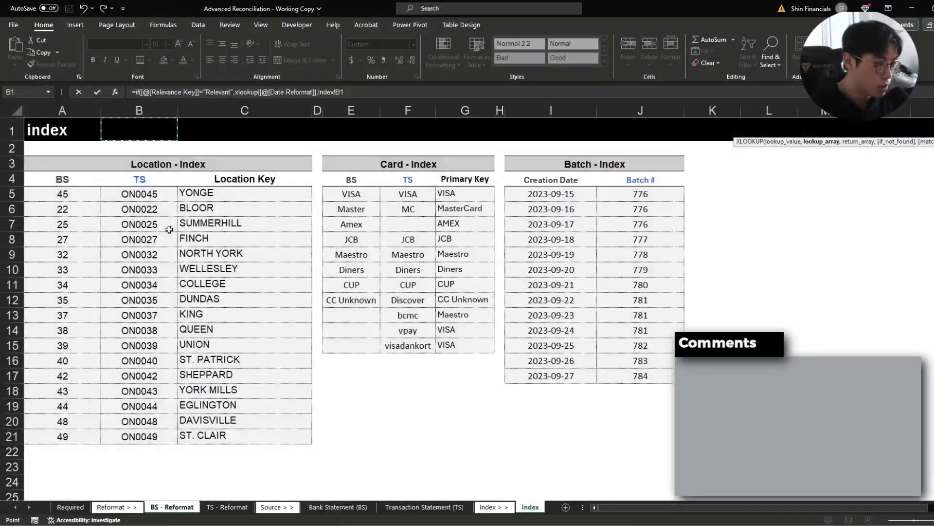
key("ctrl+space")
key("F4")
type(",")
key("ctrl+space")
type("),\"")
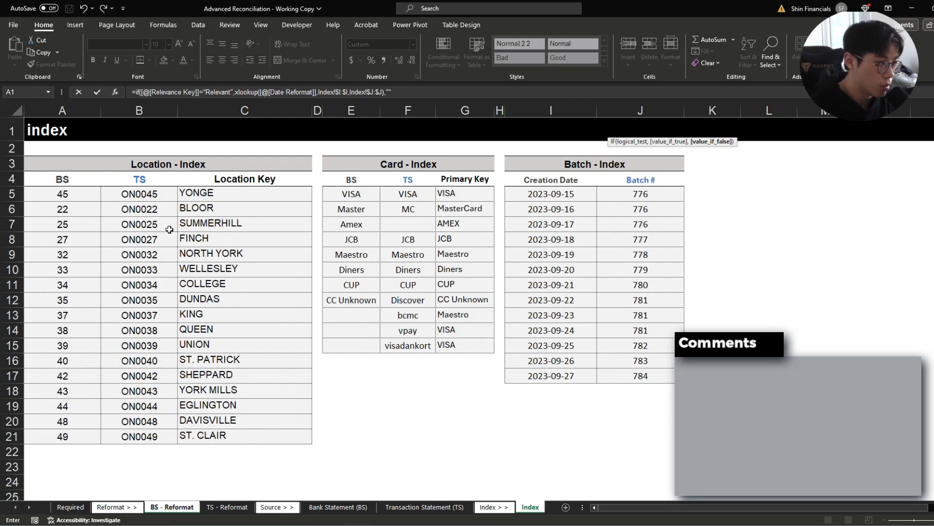
key("Return")
Step: Save the workbook and check the Batch Key results in the table's last rows
key("ctrl+shift+Up")
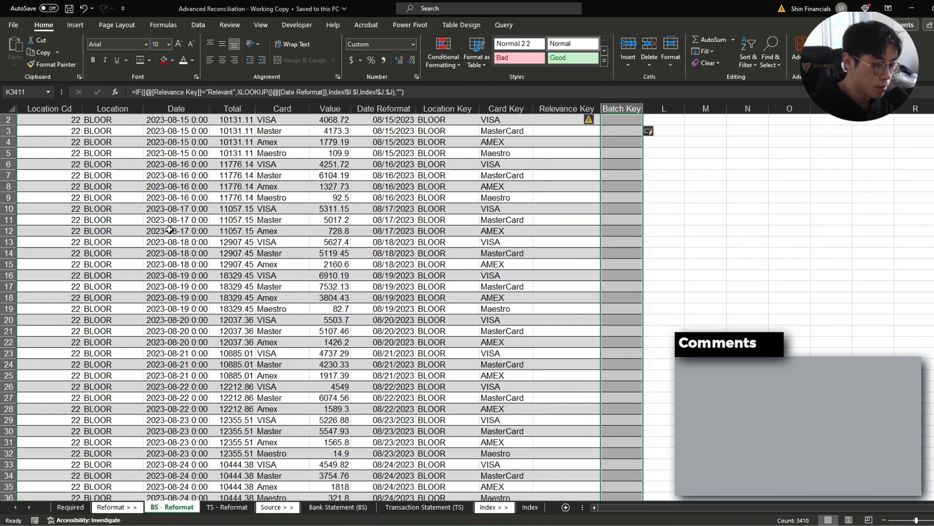
key("ctrl+s")
key("ctrl+Up")
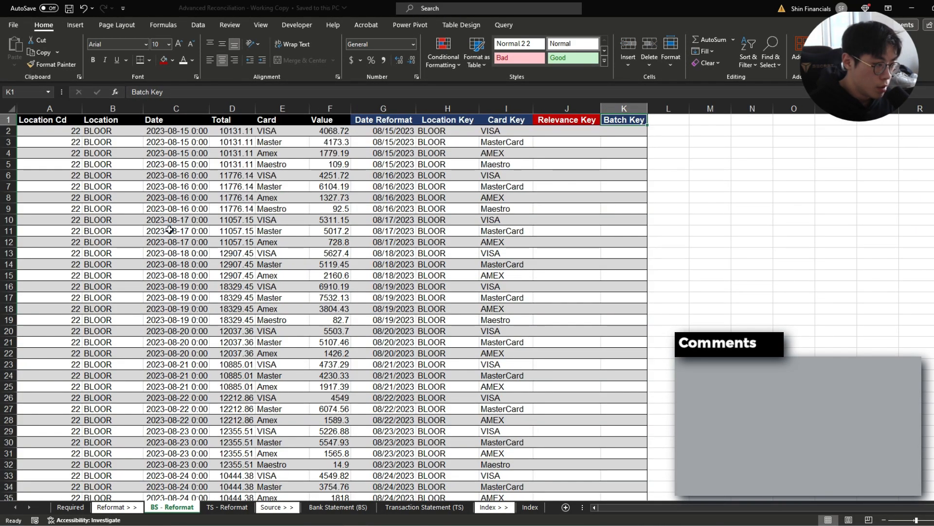
key("ctrl+Down")
key("ctrl+s")
left_click(412, 330)
left_click(654, 342)
left_click(632, 332)
key("ctrl+Up")
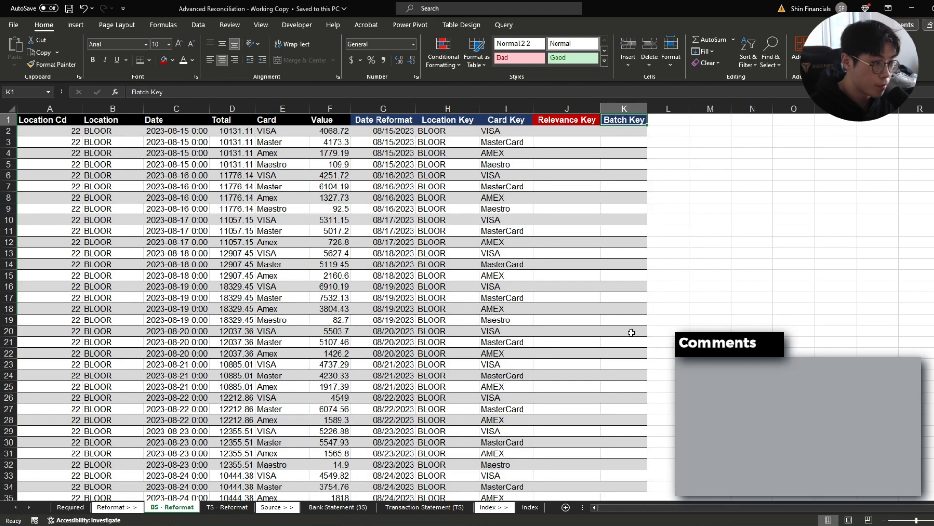
Step: Set the number format of all Batch Key cells on the BS - Reformat sheet to General
key("ctrl+shift+Down")
key("ctrl+BackSpace")
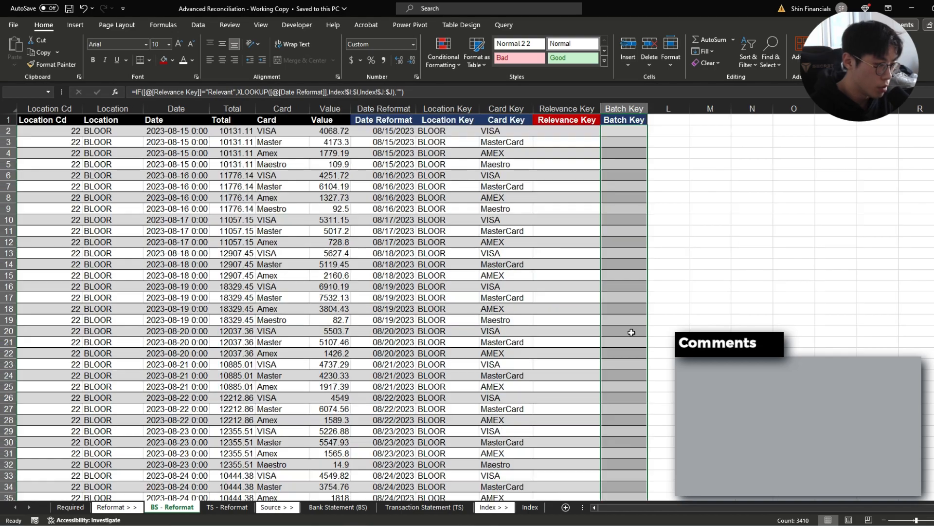
key("ctrl+1")
key("Up")
key("Up")
key("Up")
key("Up")
key("Up")
key("Up")
key("Up")
key("Up")
key("Up")
key("Up")
key("Up")
key("Return")
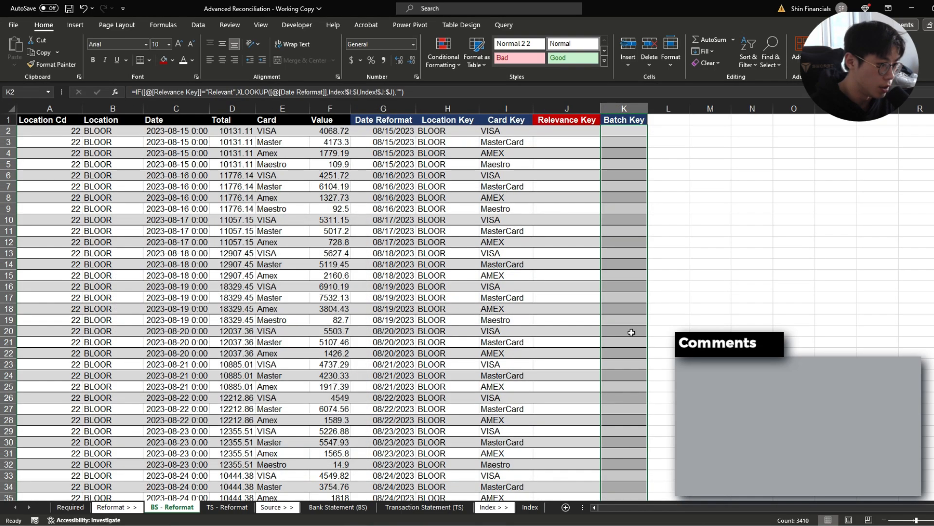
Step: Examine the Batch Key results and their dates in the last rows of the BS - Reformat table
key("ctrl+Down")
key("ctrl+Up")
key("ctrl+Down")
key("Up")
key("Up")
key("Up")
key("Up")
key("Up")
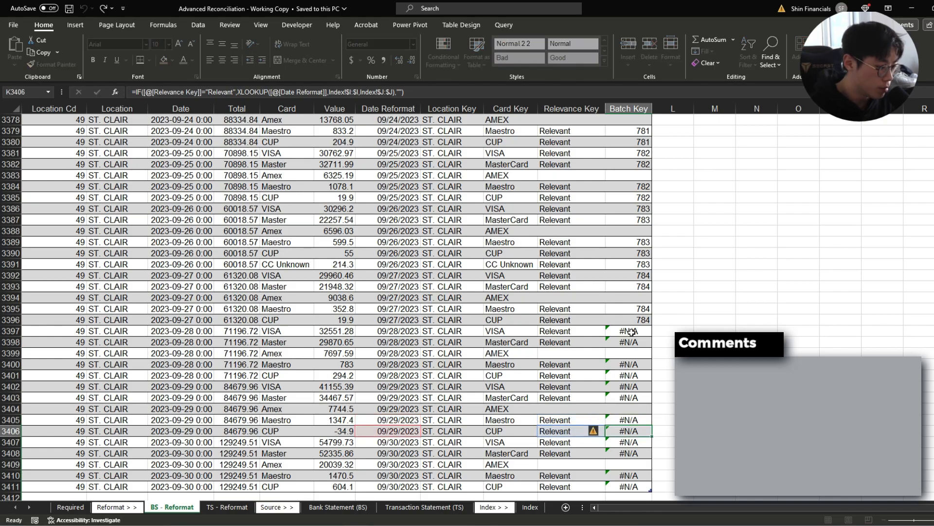
key("Down")
key("Down")
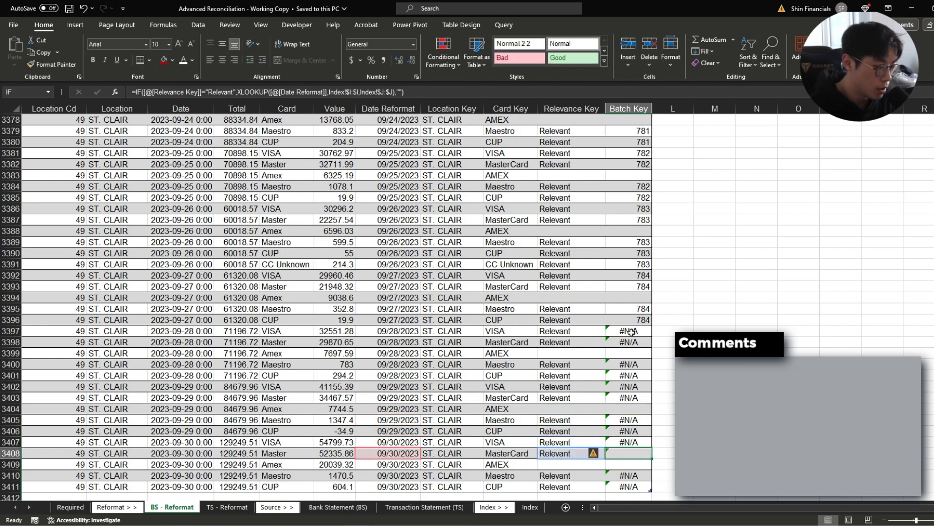
key("Left")
key("Left")
key("Left")
key("Left")
Step: Compare the dates in the Index sheet's Batch - Index table with the analysis period on the Required sheet
key("ctrl+Page_Down")
key("ctrl+Page_Down")
key("ctrl+Page_Down")
key("ctrl+Page_Down")
key("ctrl+Page_Down")
key("ctrl+Page_Down")
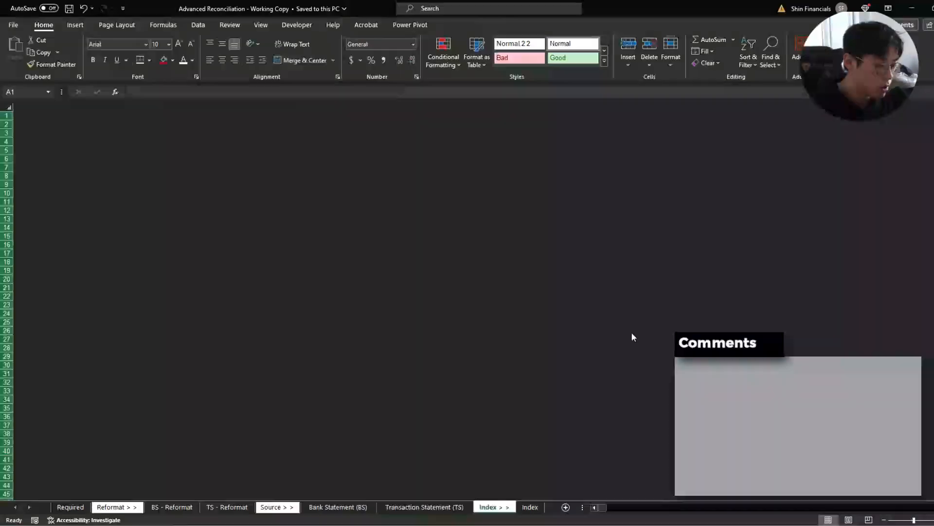
left_click(543, 174)
left_click_drag(543, 174, 657, 392)
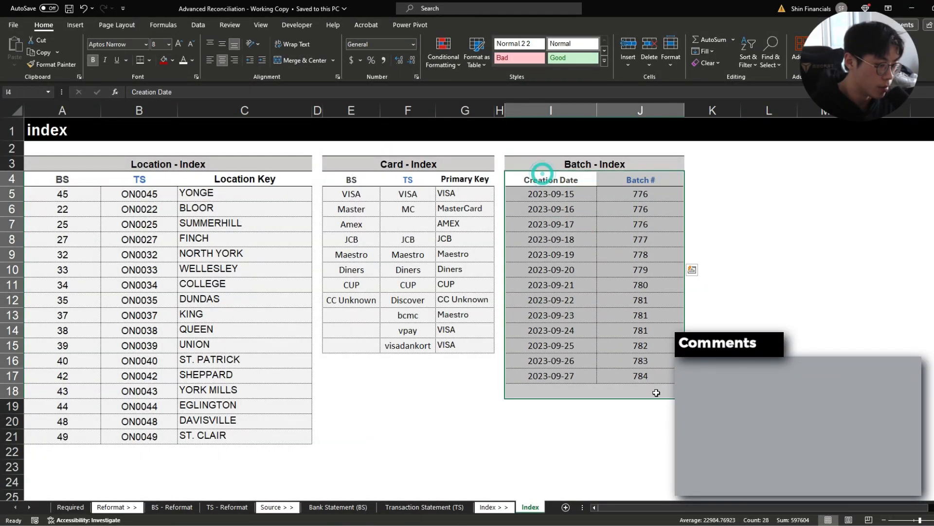
left_click(654, 379)
left_click(75, 507)
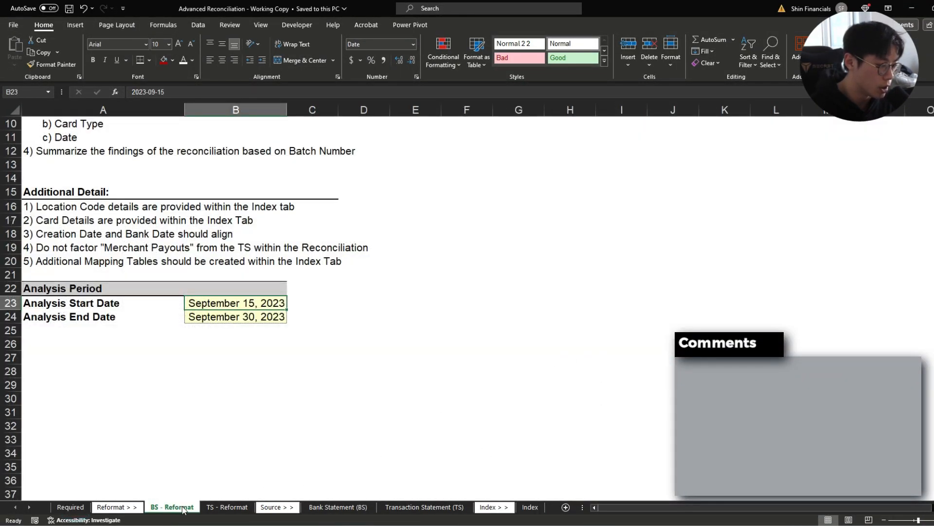
Step: Make the XLOOKUP in the BS - Reformat sheet's Batch Key formula return "Investigate" when no match is found
left_click(183, 508)
left_click(607, 372)
key("ctrl+Up")
key("F2")
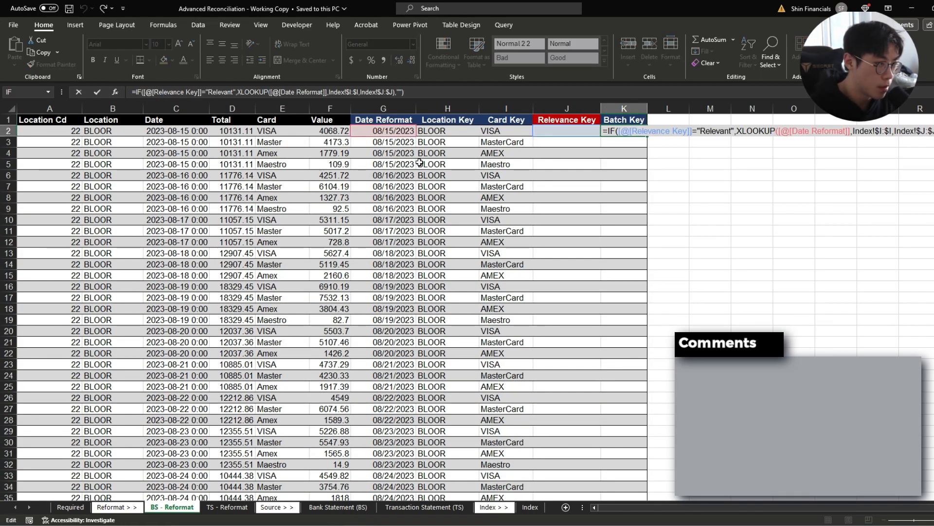
left_click(391, 91)
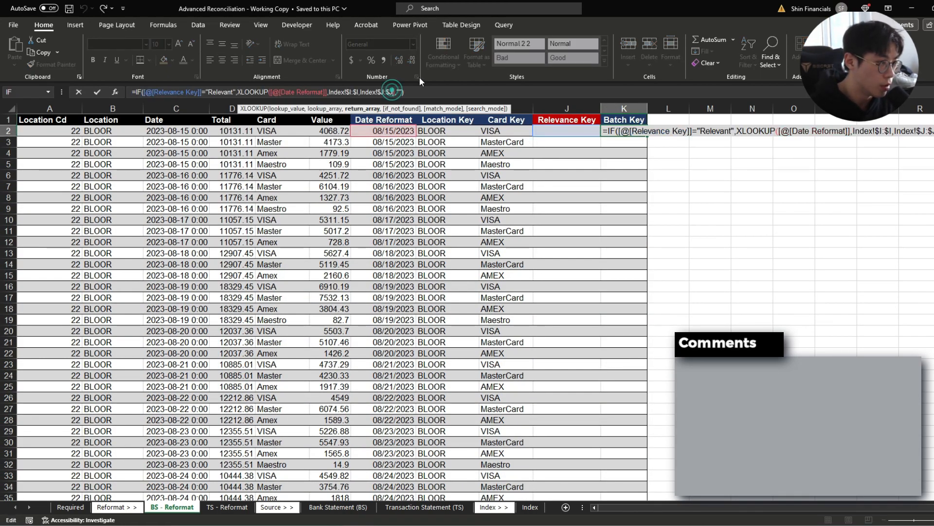
type(",")
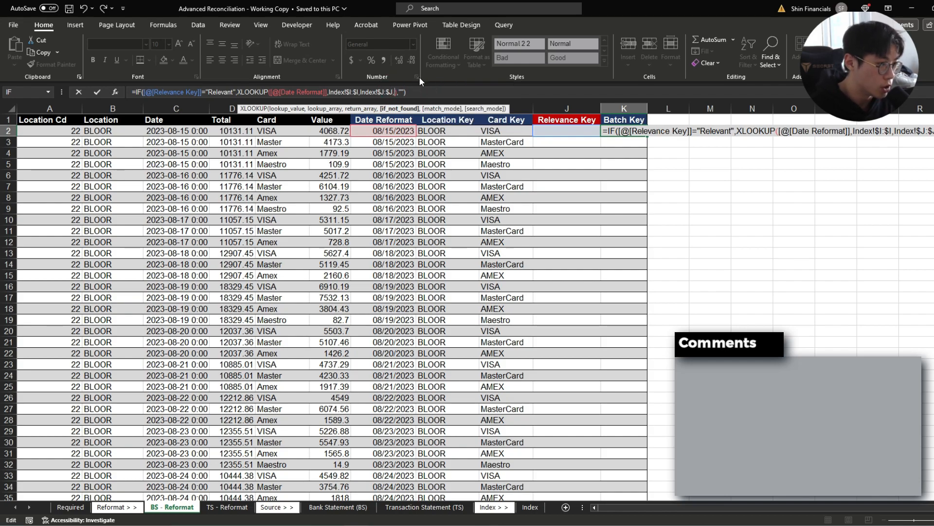
type("\"\"")
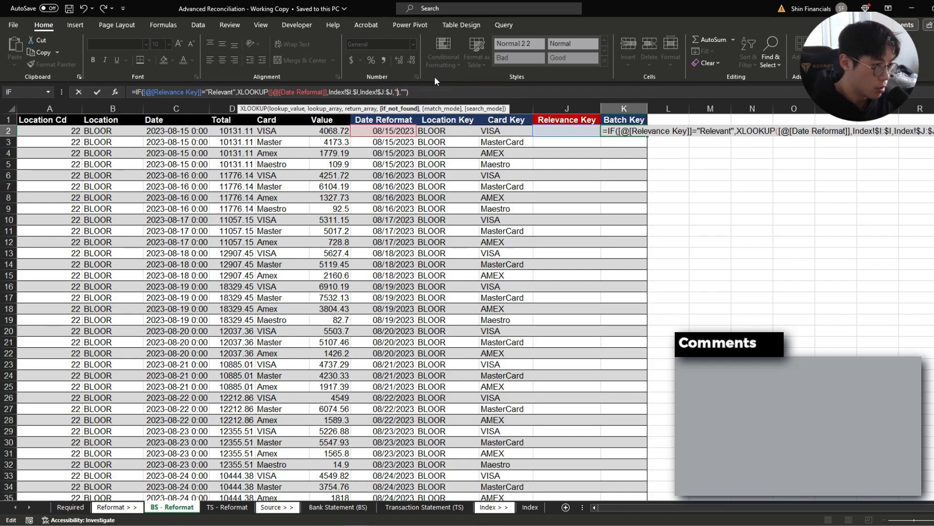
type("Investigate")
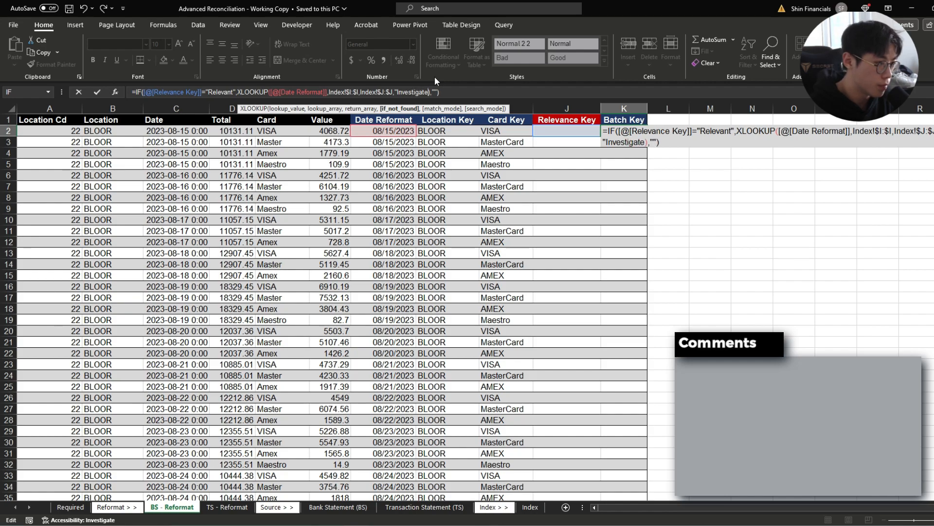
key("Return")
Step: Check the Batch Key results in the last rows of the BS - Reformat table and save the workbook
key("ctrl+Down")
key("Up")
key("Up")
key("Up")
key("Up")
key("Up")
key("Up")
key("Up")
key("Up")
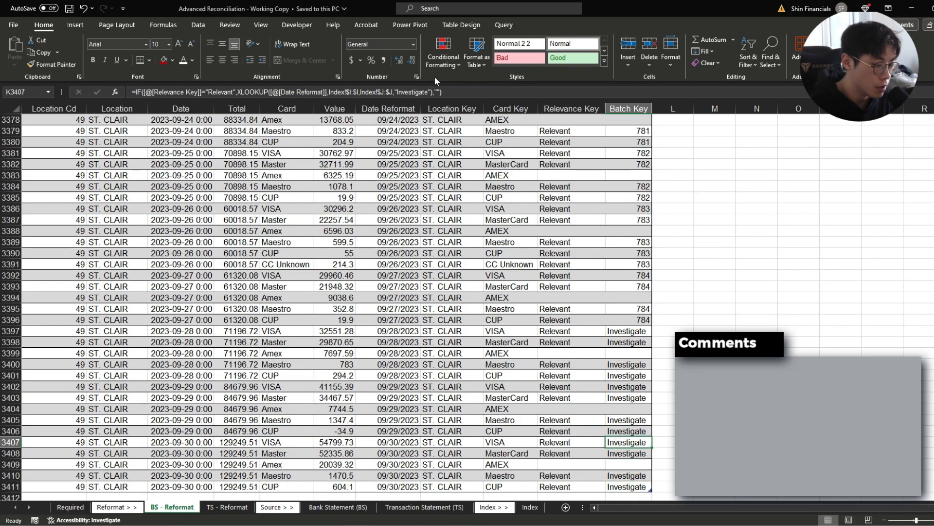
key("ctrl+s")
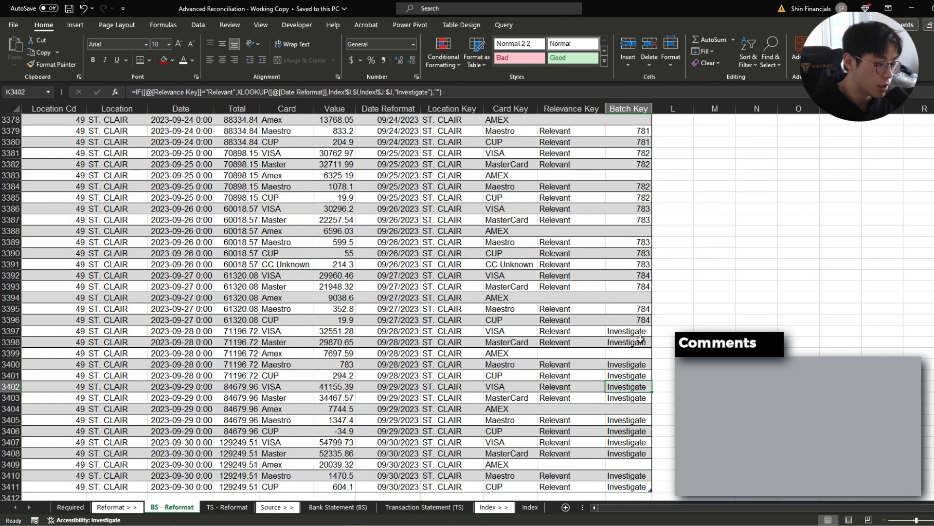
Step: Insert a column headed "Gross Amount" before Store - Reformat on the Transaction Statement (TS) sheet
key("ctrl+Page_Down")
key("ctrl+Page_Down")
key("ctrl+Page_Down")
key("ctrl+Page_Down")
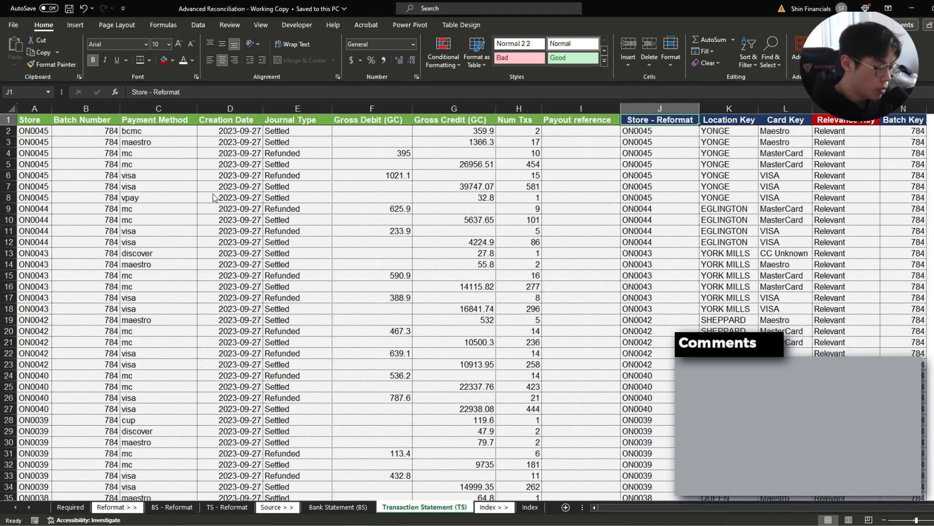
key("ctrl+shift+equal")
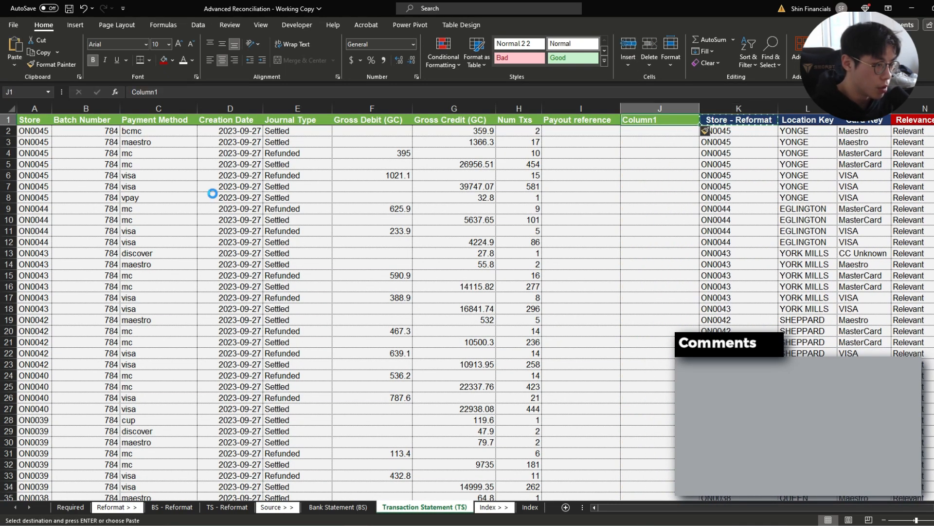
type("Gross A")
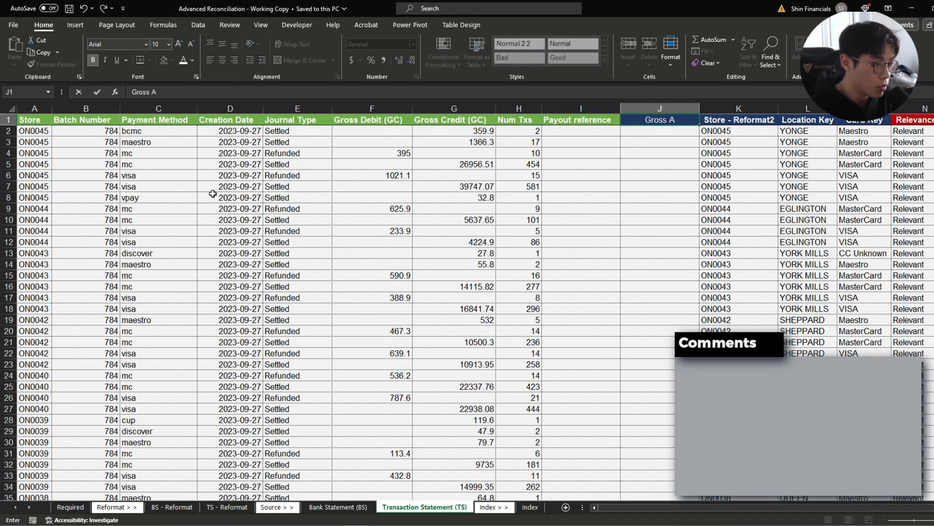
type("mount")
key("Return")
Step: Fill the Gross Amount column with a formula subtracting Gross Debit (GC) from Gross Credit (GC)
type("=")
key("Left")
key("Left")
key("Left")
type("-")
key("Left")
key("Left")
key("Left")
key("Left")
key("Return")
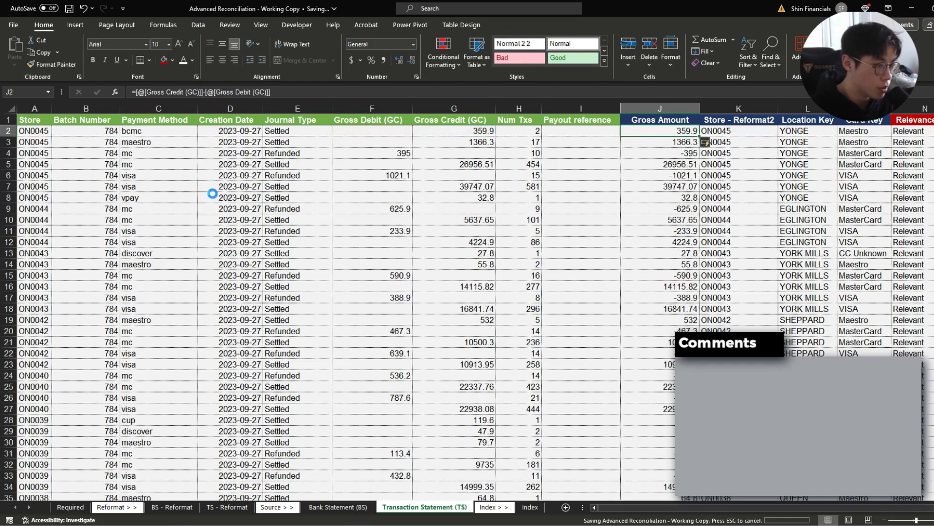
key("ctrl+shift+Down")
key("ctrl+Up")
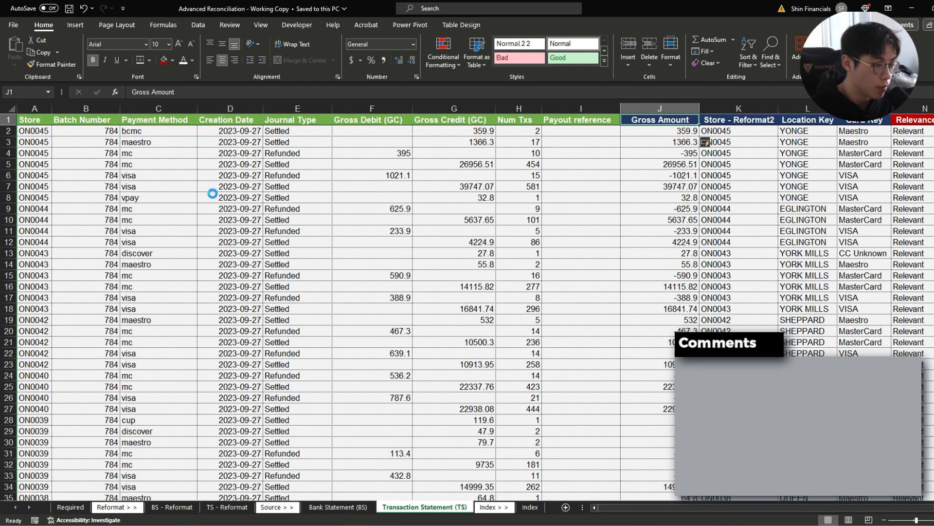
Step: Check the Relevance Key of the MerchantPayout row against the Merchant Payouts instruction on the Required sheet
key("ctrl+Right")
key("Down")
key("Left")
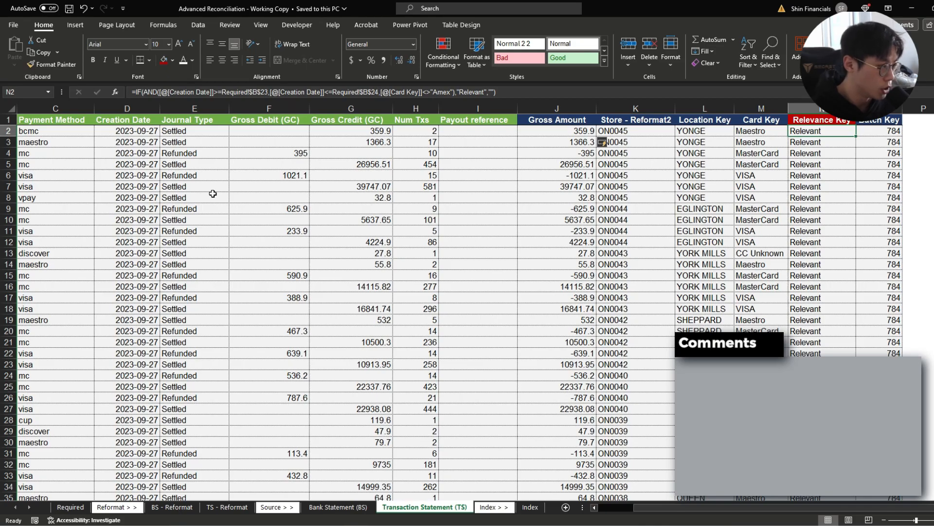
scroll(211, 190, "down", 20)
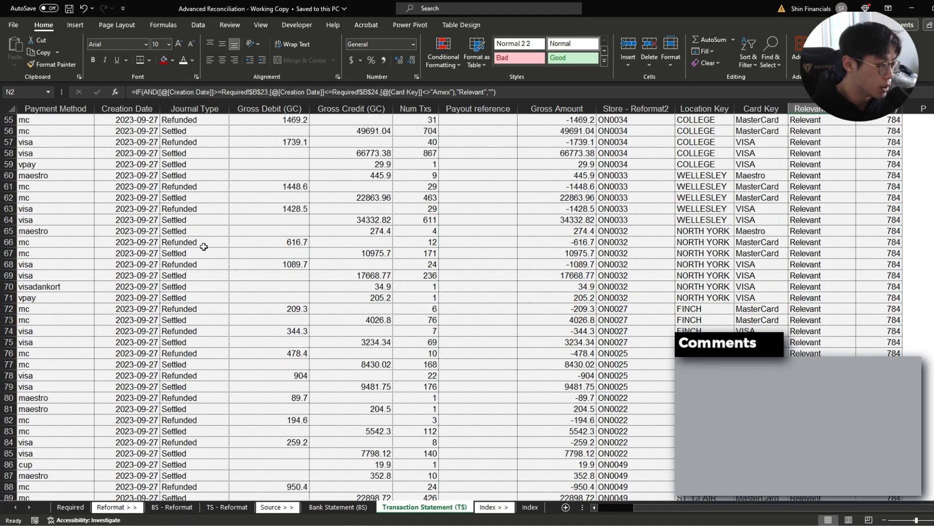
left_click_drag(178, 244, 820, 240)
left_click(822, 240)
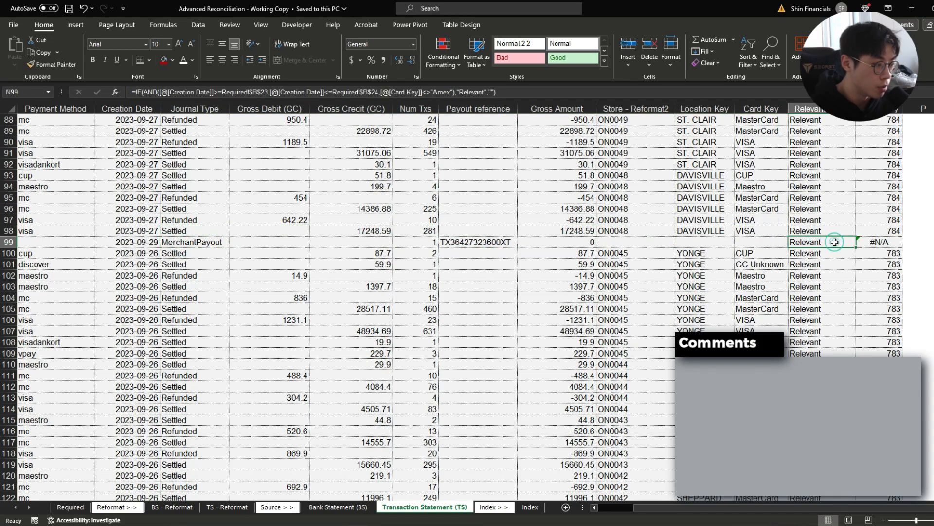
left_click(71, 506)
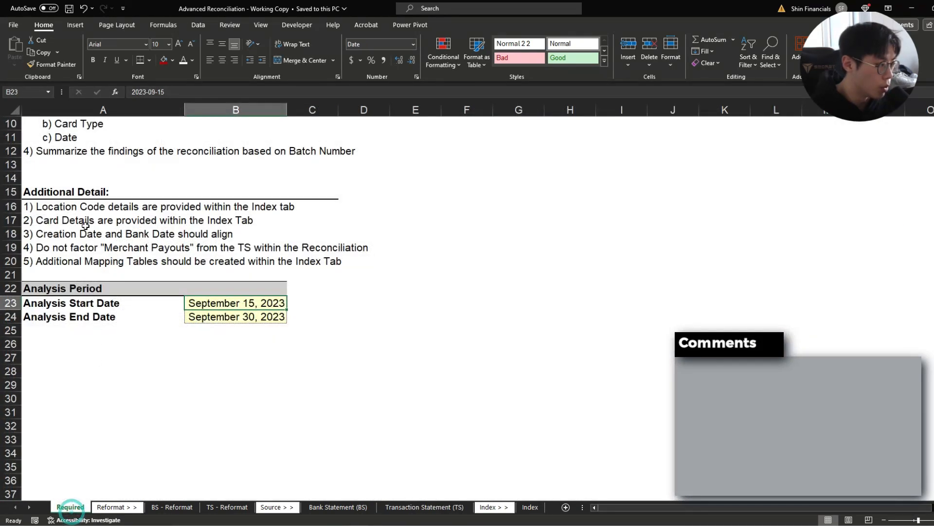
left_click_drag(43, 248, 379, 248)
left_click(358, 246)
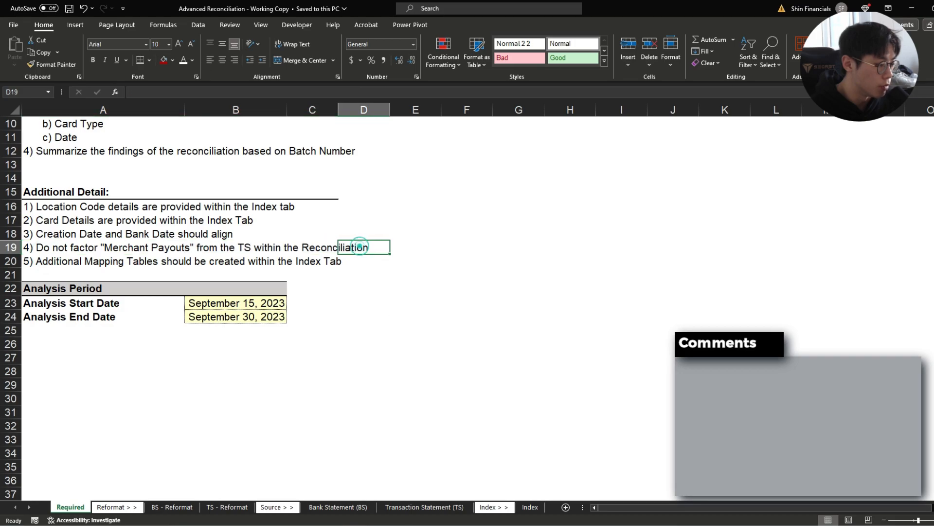
Step: Add the condition [@[Journal Type]]<>"MerchantPayout" to the AND test in the transaction statement's Relevance Key formula
left_click(454, 506)
key("ctrl+Up")
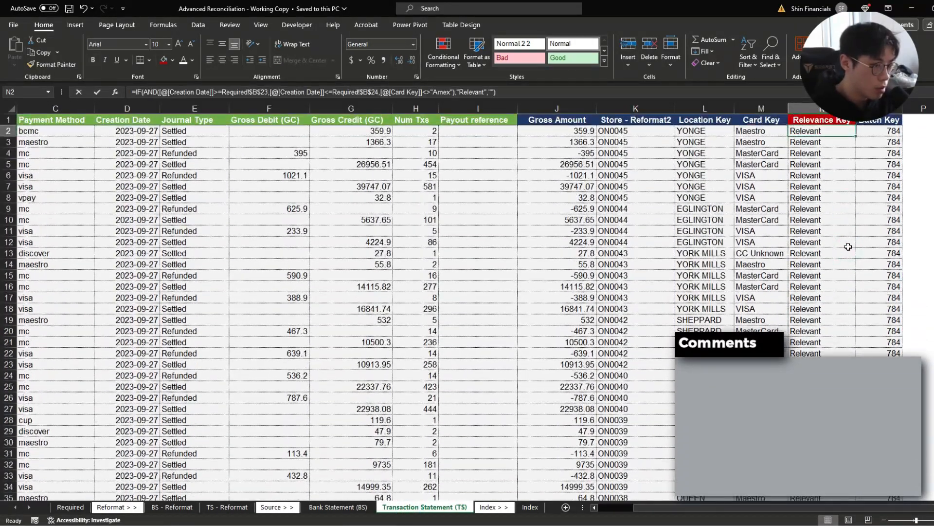
key("F2")
left_click(222, 92)
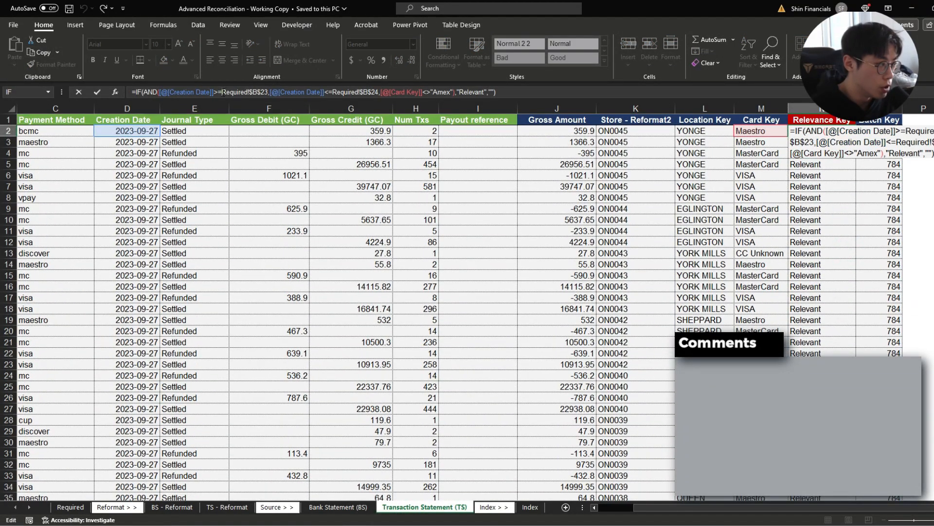
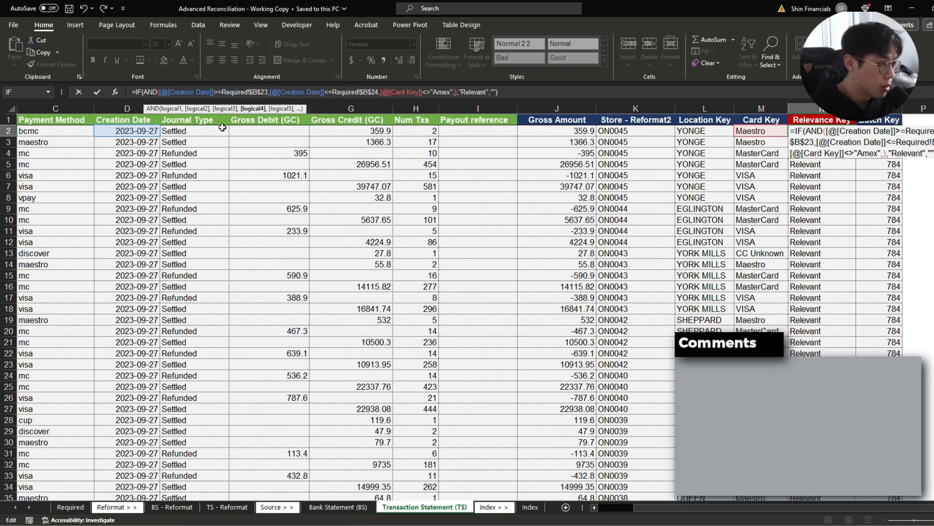
left_click(184, 130)
type("<>\")")
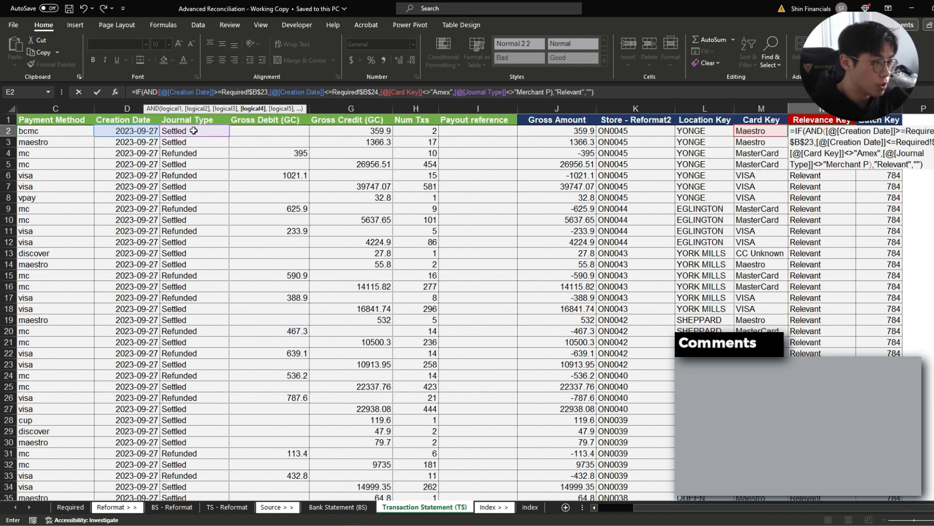
key("Return")
key("Up")
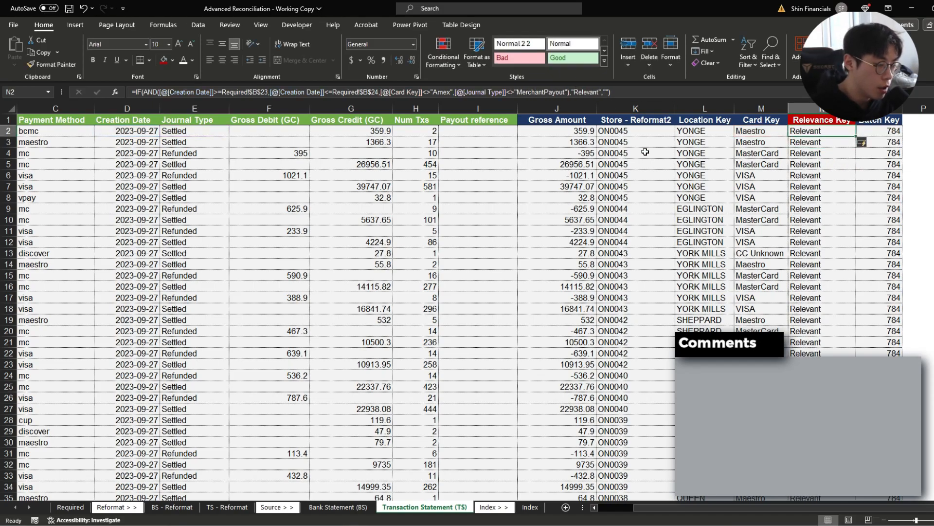
Step: Check the Relevance Key and Batch Key of the MerchantPayout row and save the workbook
scroll(853, 292, "down", 20)
scroll(857, 303, "down", 7)
left_click_drag(457, 208, 866, 209)
left_click(863, 208)
scroll(635, 236, "up", 2)
scroll(635, 236, "up", 20)
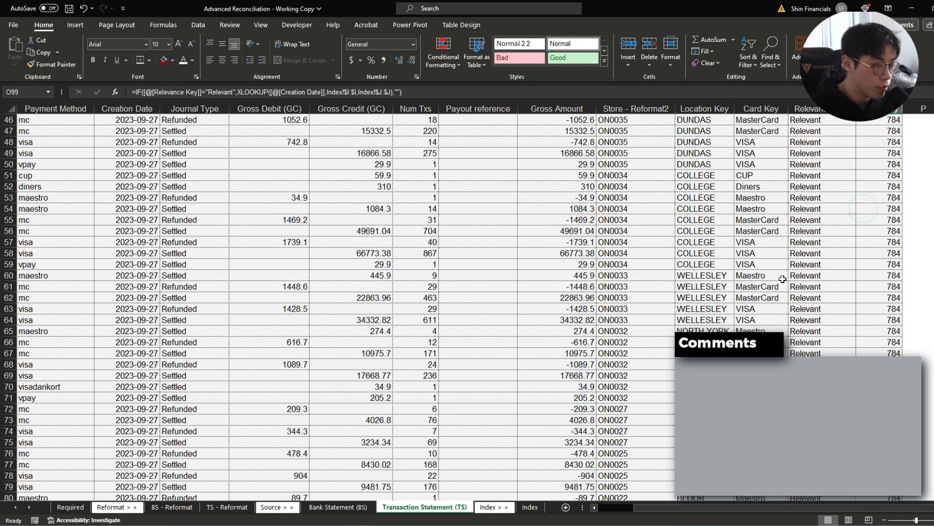
left_click_drag(831, 153, 827, 231)
key("ctrl+Left")
key("ctrl+s")
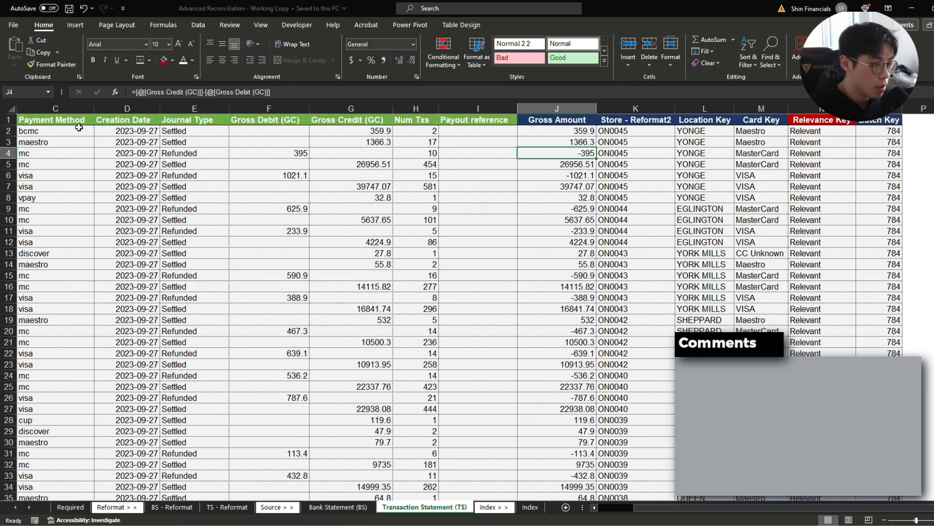
Step: Copy the transaction statement headers from Gross Amount through Batch Key into row 1 of the TS - Reformat sheet
key("ctrl+Up")
key("ctrl+shift+Right")
key("ctrl+c")
key("ctrl+Page_Up")
key("ctrl+Page_Up")
key("ctrl+Page_Up")
key("ctrl+v")
left_click(79, 126)
key("Escape")
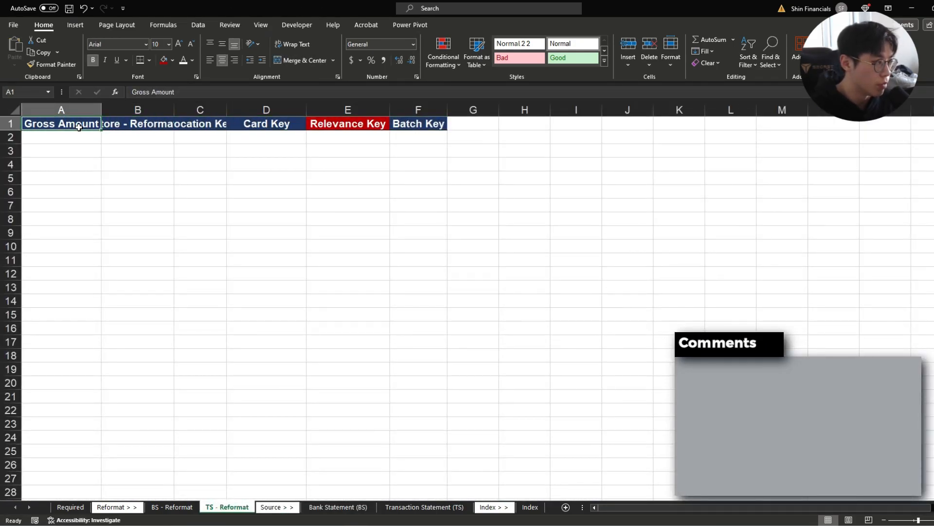
Step: Autofit the widths of the header columns on the TS - Reformat sheet
key("ctrl+shift+Right")
key("alt+h")
key("o")
key("i")
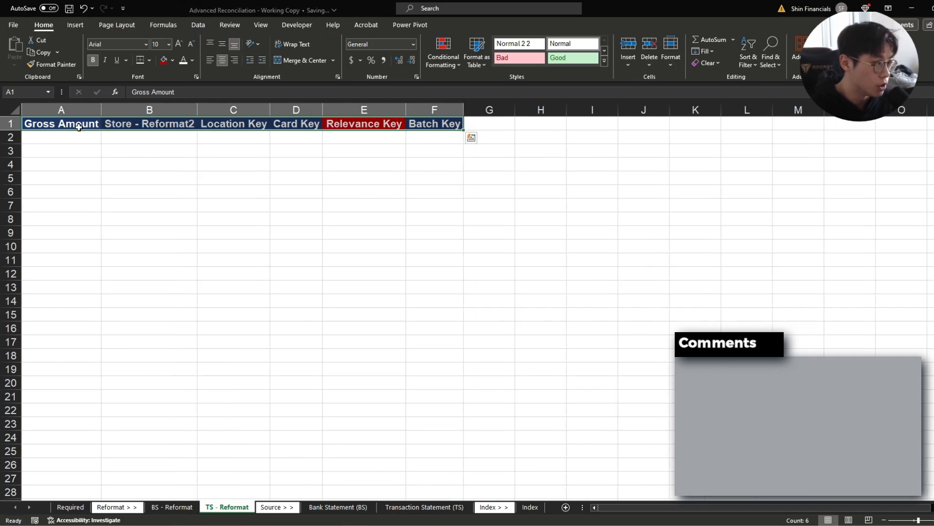
Step: Begin a FILTER formula in A2 of TS - Reformat with the transaction statement's Gross Amount column as its array
key("Down")
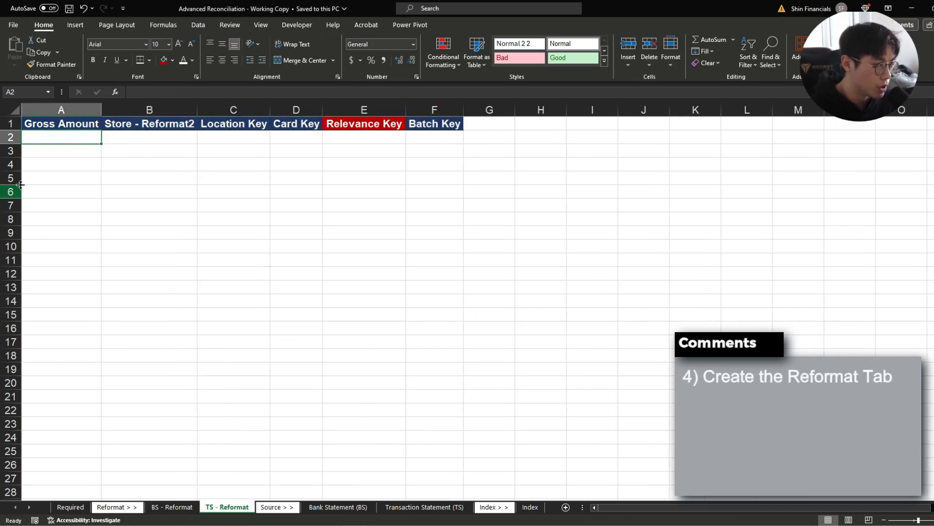
type("=filter(")
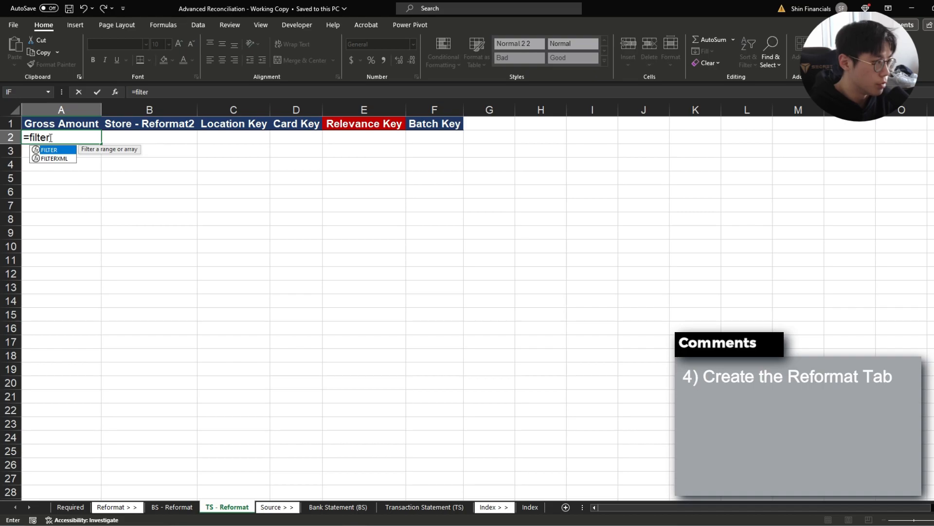
key("ctrl+Page_Down")
key("ctrl+Page_Down")
key("Right")
key("ctrl+Page_Down")
key("Right")
key("Down")
key("Right")
key("Right")
key("Right")
key("Right")
key("Right")
key("Right")
key("ctrl+shift+Down")
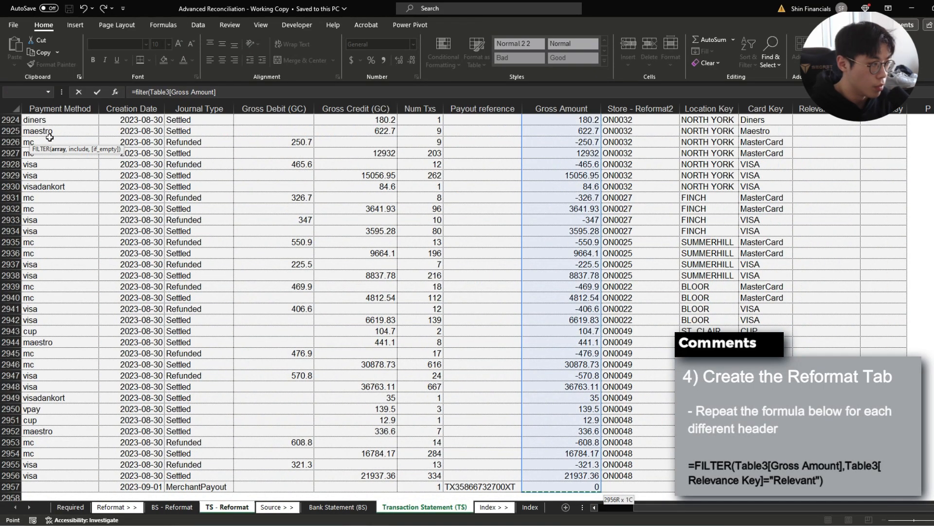
Step: Complete the FILTER formula with the condition Table3[Relevance Key]="Relevant" and check how far the results extend
type(",")
key("Right")
key("Right")
key("Right")
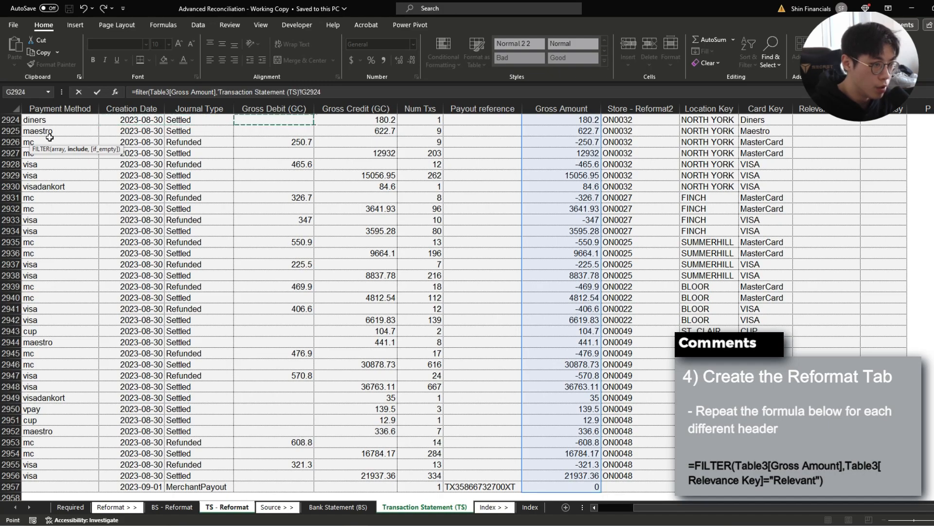
key("ctrl+Up")
key("ctrl+shift+Down")
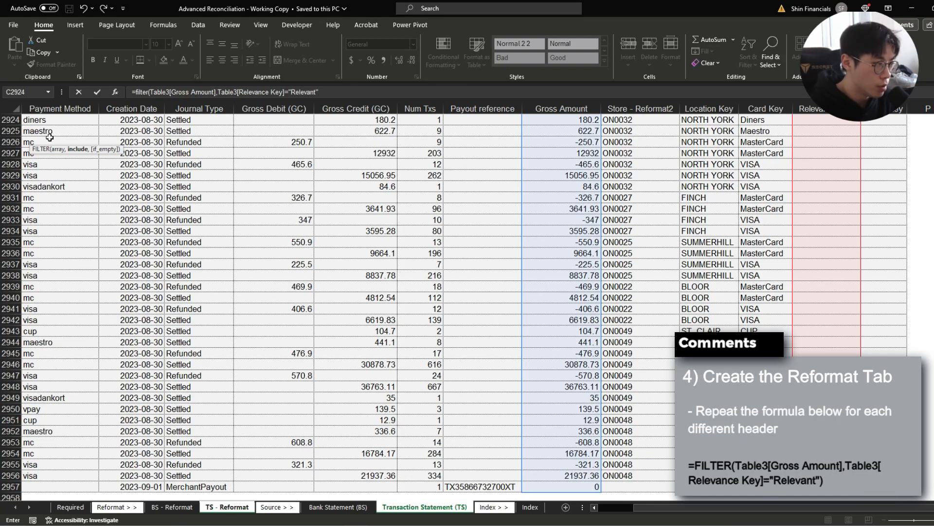
key("Return")
key("Up")
key("ctrl+shift+Down")
key("ctrl+Up")
key("Down")
Step: Copy the FILTER formula from A2 into B2 and change its array to Table3[Store - Reformat2]
key("ctrl+c")
key("Right")
key("ctrl+v")
key("F2")
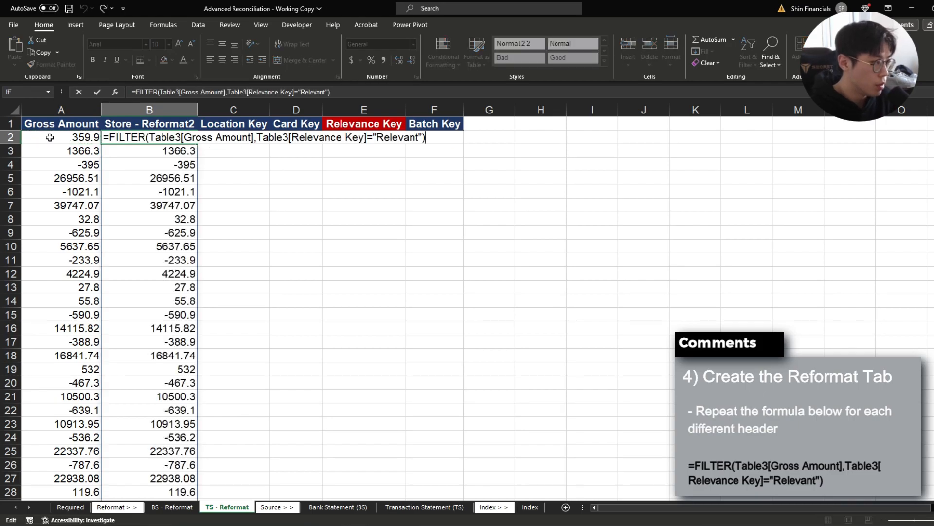
key("ctrl+Left")
key("ctrl+Left")
key("ctrl+Left")
key("ctrl+Left")
key("ctrl+Left")
key("ctrl+Left")
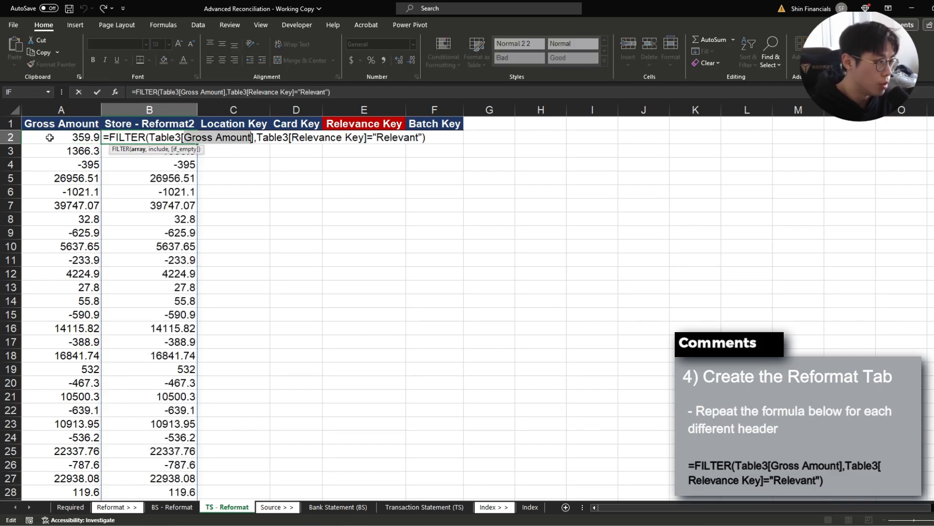
type("Store - RE")
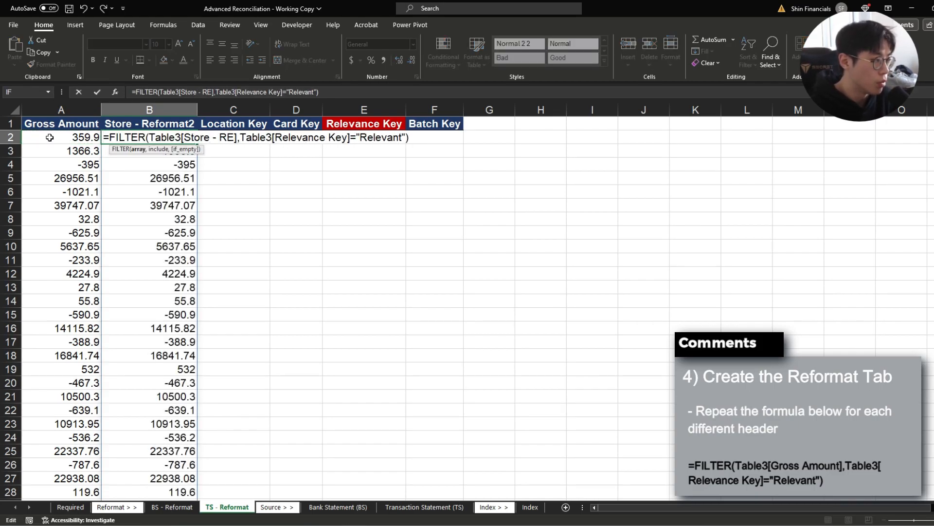
type("format2")
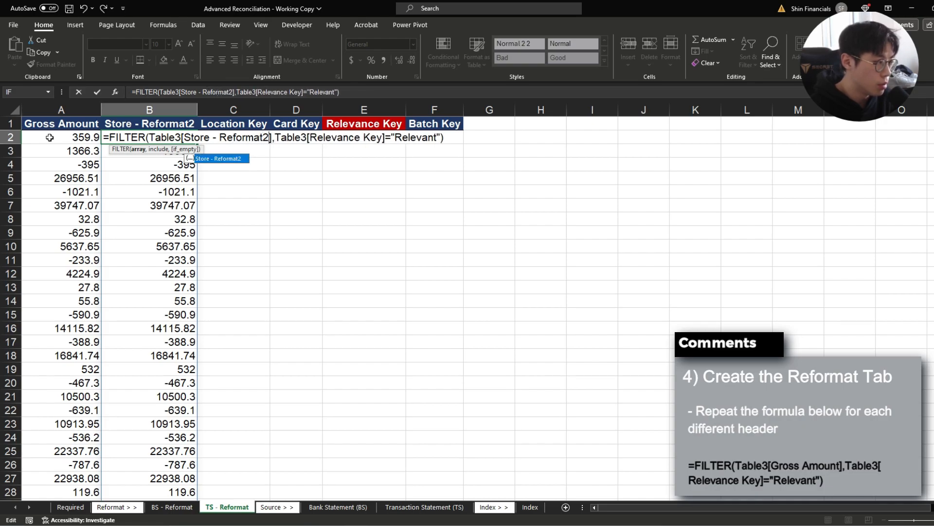
key("Return")
Step: Copy the FILTER formula from B2 into C2 and change its array to Table3[Location Key]
key("Up")
key("ctrl+c")
key("Right")
key("ctrl+v")
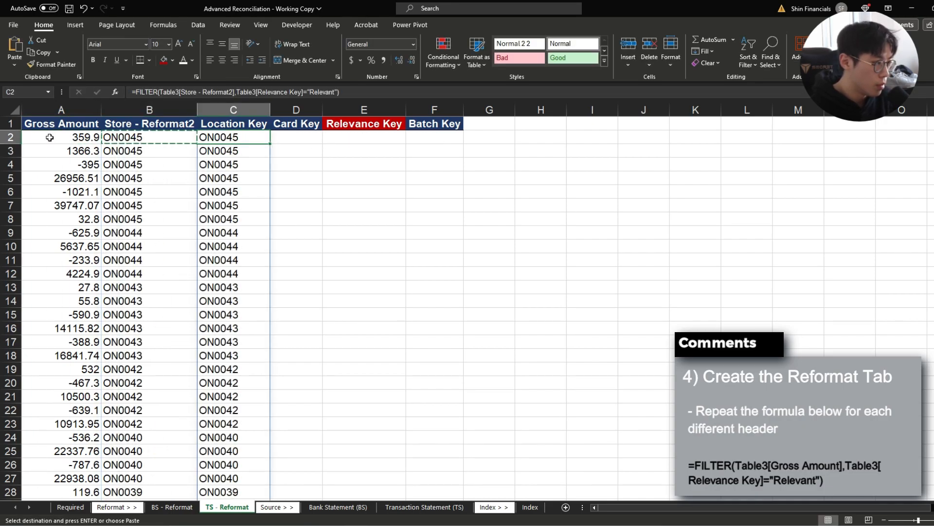
key("F2")
key("ctrl+Right")
key("ctrl+Right")
key("ctrl+Right")
key("ctrl+Right")
key("ctrl+Right")
key("ctrl+shift+Right")
key("ctrl+shift+Right")
key("ctrl+shift+Right")
type("Location Key")
key("Return")
Step: Copy the FILTER formula from C2 into D2 and change its array to Table3[Card Key]
key("Up")
key("ctrl+c")
key("Right")
key("ctrl+v")
key("F2")
key("ctrl+Right")
key("ctrl+Right")
key("ctrl+Right")
key("ctrl+Right")
key("ctrl+Right")
key("ctrl+shift+Right")
key("ctrl+shift+Right")
key("ctrl+shift+Right")
type("Card Key")
key("Return")
Step: Copy the FILTER formula from D2 into E2 and change its array to Table3[Relevance Key]
key("Up")
key("ctrl+c")
key("Right")
key("ctrl+v")
key("F2")
key("ctrl+Right")
key("ctrl+Right")
key("ctrl+Right")
key("ctrl+Right")
key("ctrl+Right")
key("ctrl+shift+Right")
key("ctrl+shift+Right")
key("ctrl+shift+Right")
type("Relevance Key")
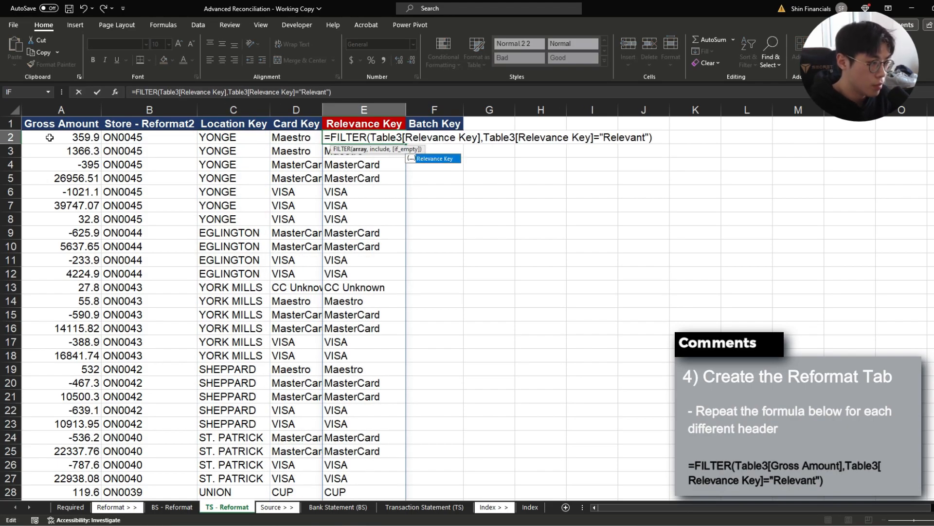
key("Return")
Step: Copy the FILTER formula from E2 into F2, change its array to Table3[Batch Key], and save the workbook
key("Up")
key("ctrl+c")
key("Right")
key("ctrl+v")
key("F2")
key("ctrl+Right")
key("ctrl+Right")
key("ctrl+Right")
key("ctrl+Right")
key("ctrl+Right")
key("ctrl+shift+Right")
key("ctrl+shift+Right")
key("ctrl+shift+Right")
type("Batch Key")
key("Return")
key("ctrl+Home")
key("ctrl+s")
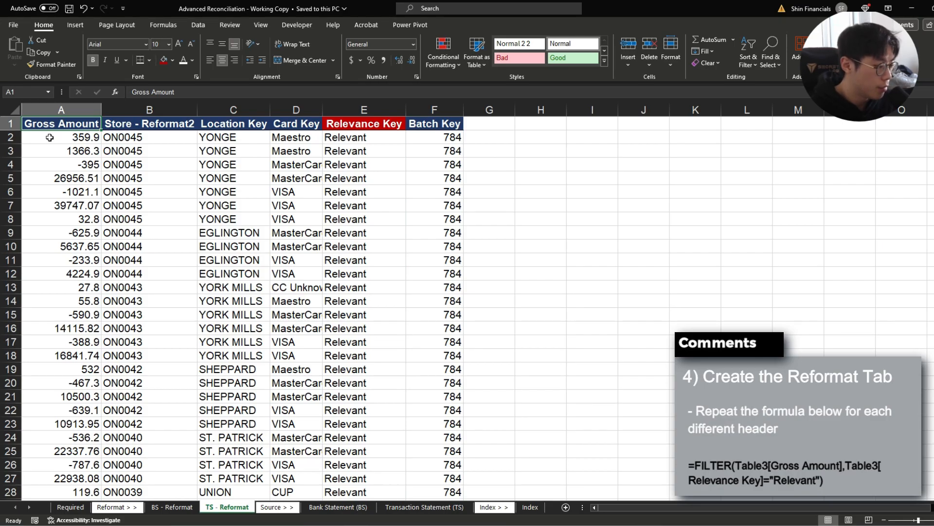
key("ctrl+Page_Up")
key("ctrl+Page_Down")
key("ctrl+Page_Up")
key("ctrl+Page_Up")
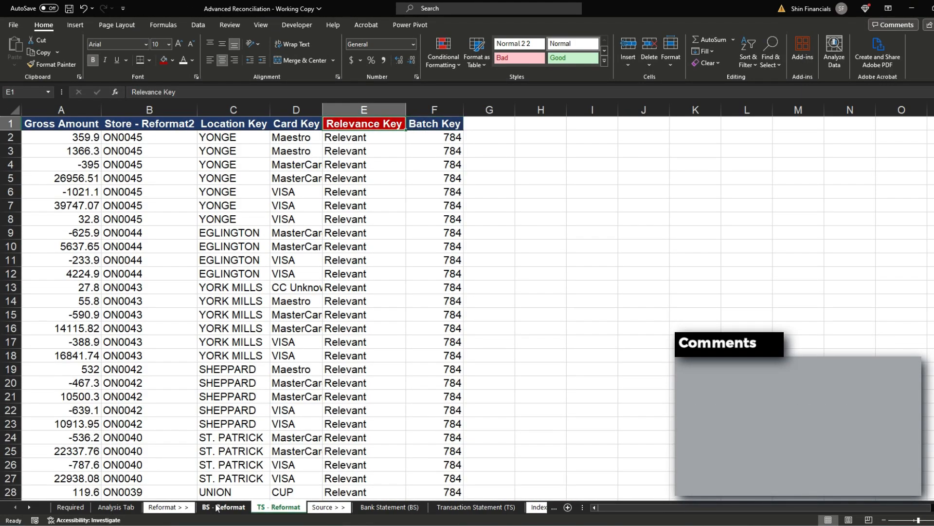
Step: Copy the Batch Key header of TS - Reformat into G1 and change its text to Primary Key
key("Right")
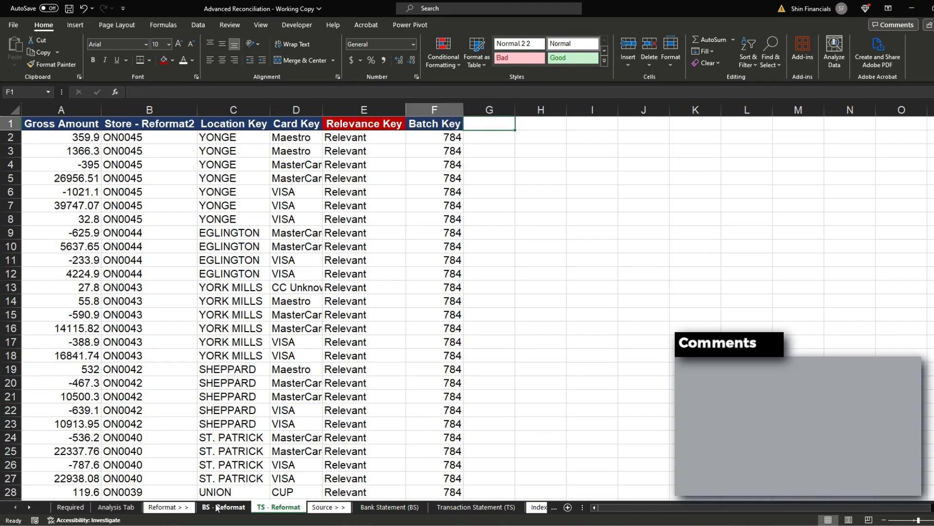
key("ctrl+c")
key("Right")
key("ctrl+v")
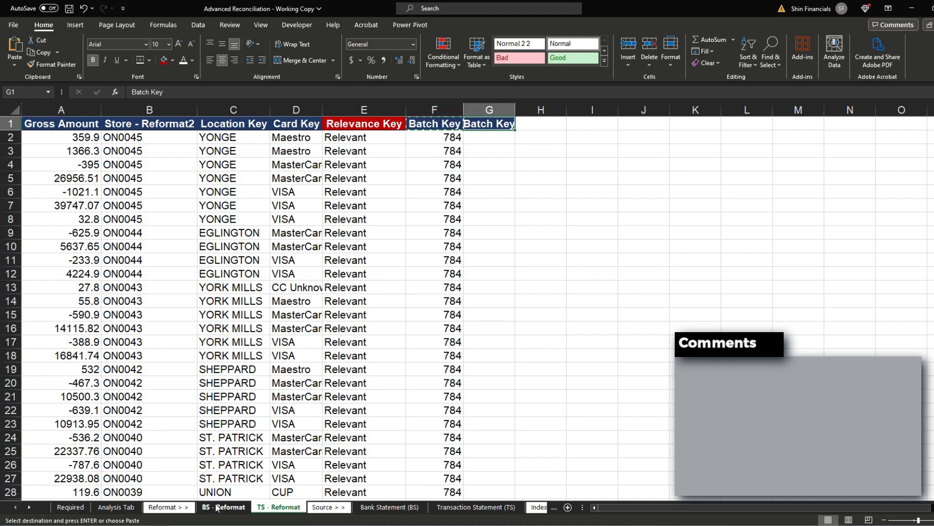
type("Primary Key")
key("ctrl+Return")
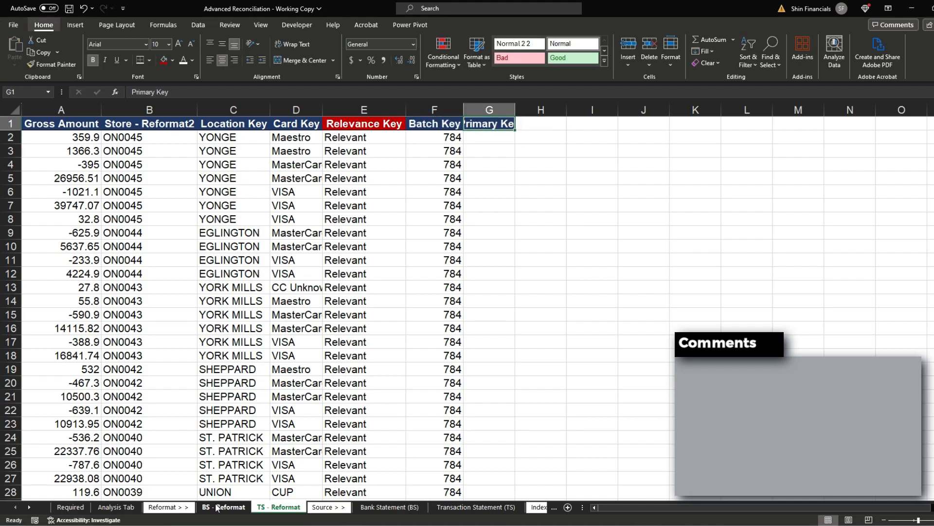
Step: Autofit the Primary Key column, fill its header cell black, and save the workbook
key("h")
key("o")
key("i")
key("alt+h")
key("h")
key("Right")
key("Return")
left_click(489, 134)
key("ctrl+s")
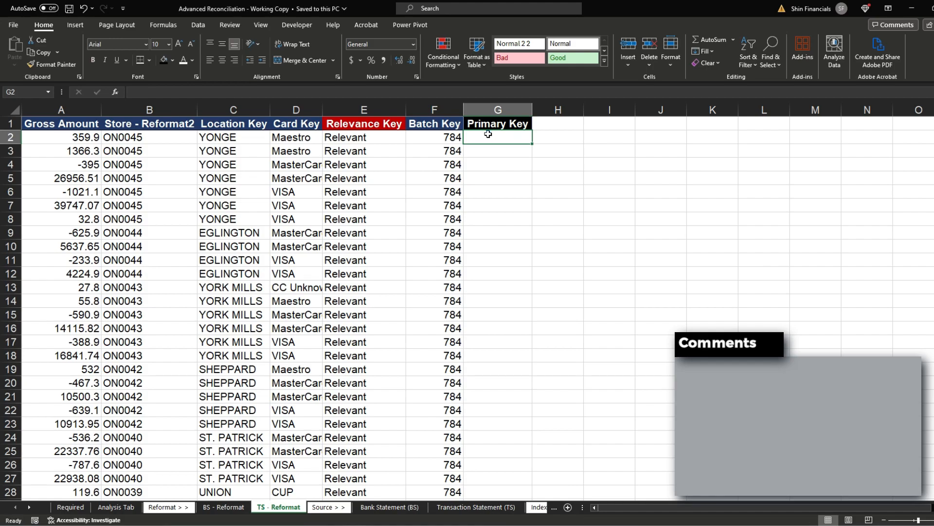
Step: Add a new table column directly after Batch Key on the Transaction Statement (TS) sheet
key("Left")
key("Left")
key("Left")
key("Left")
key("Right")
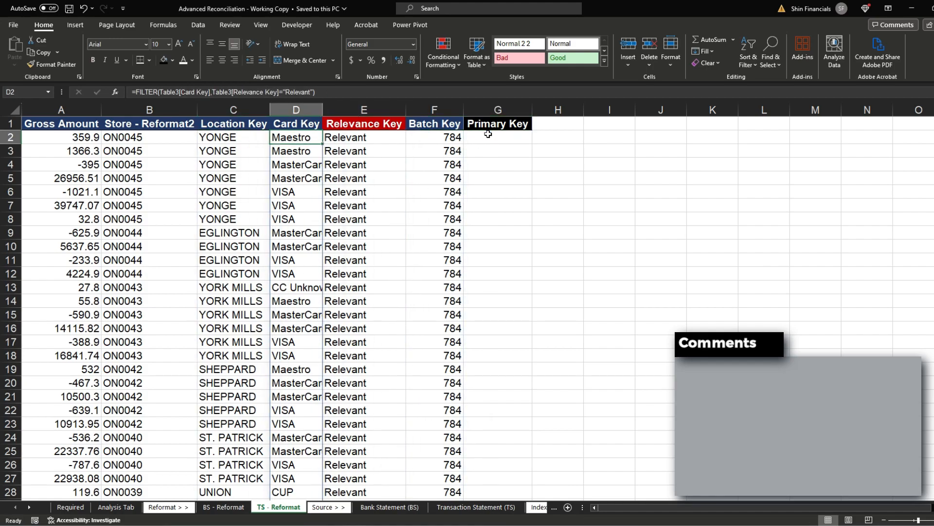
key("ctrl+Page_Down")
key("ctrl+Page_Down")
key("ctrl+Page_Down")
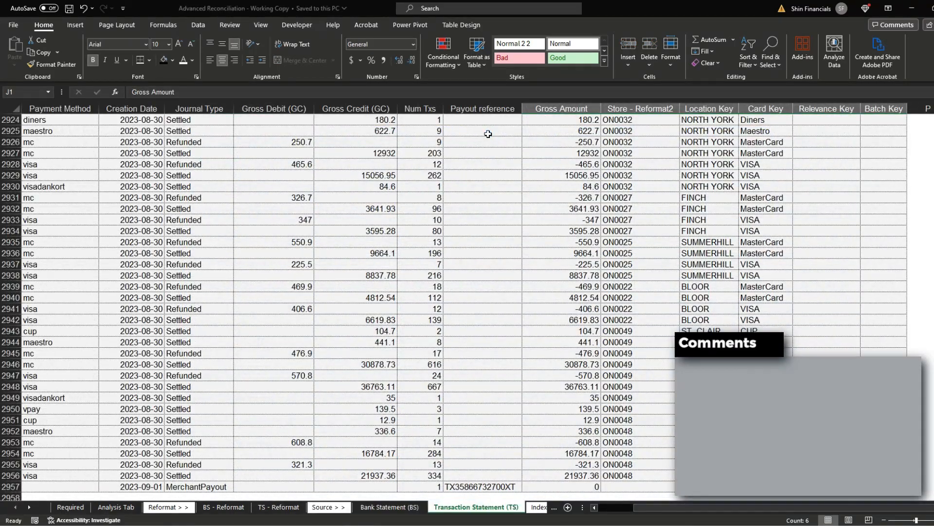
key("ctrl+Up")
key("alt+h")
key("i")
key("r")
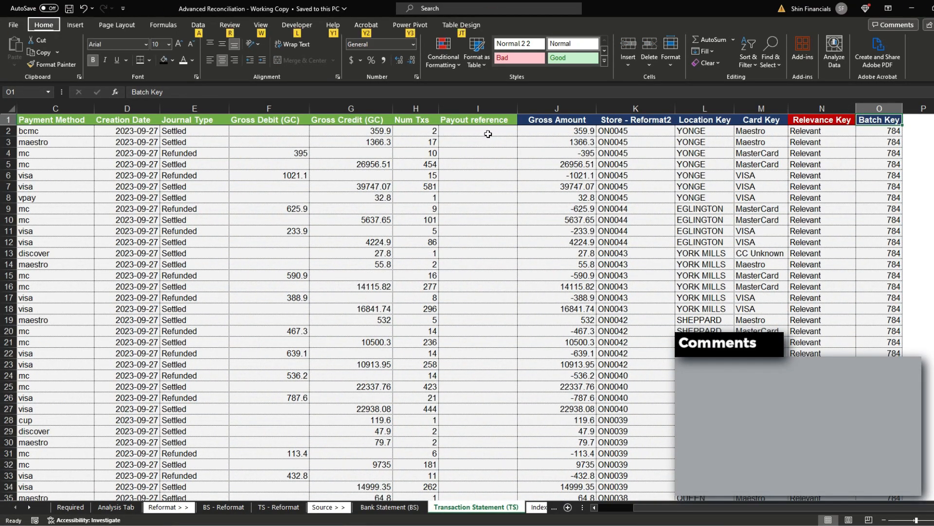
key("Right")
key("Right")
key("Right")
key("Left")
key("Left")
key("Left")
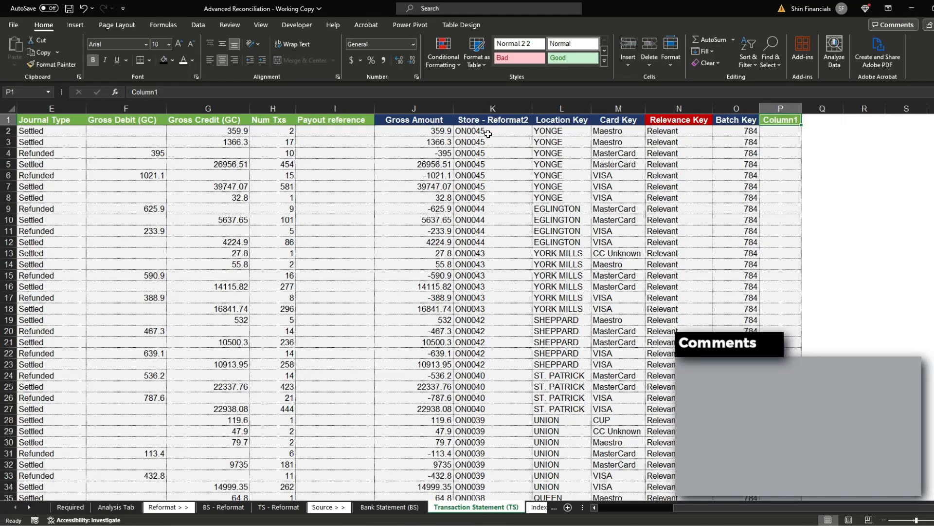
Step: Copy the Primary Key header from G1 of TS - Reformat into P1 of Transaction Statement (TS) and save the workbook
key("ctrl+Page_Up")
key("ctrl+Page_Up")
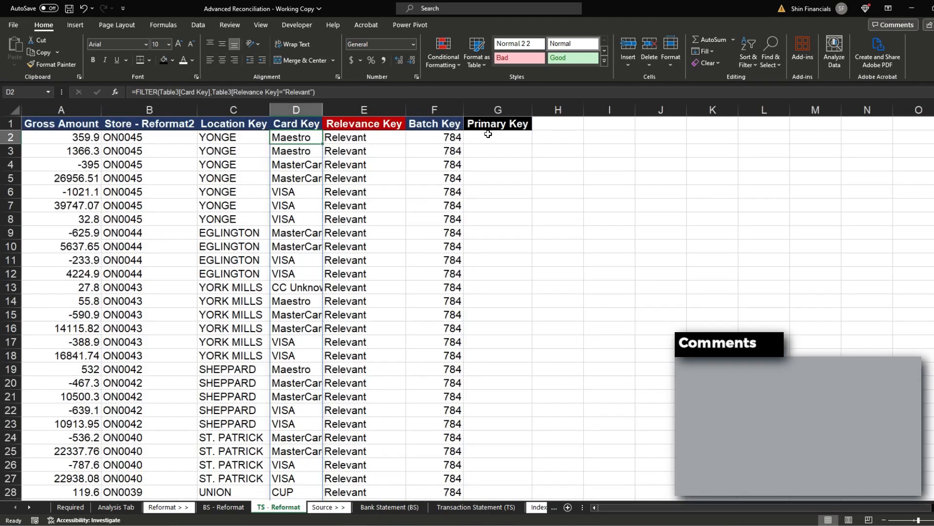
key("Right")
key("Right")
key("Right")
key("Up")
key("ctrl+c")
key("ctrl+Page_Down")
key("ctrl+Page_Down")
key("ctrl+Page_Down")
key("Right")
key("ctrl+v")
key("ctrl+s")
Step: Fill the Transaction Statement's Primary Key column with =[@[Batch Key]]&[@[Location Key]]&[@[Card Key]] and check how far it extends
key("ctrl+shift+Down")
key("Down")
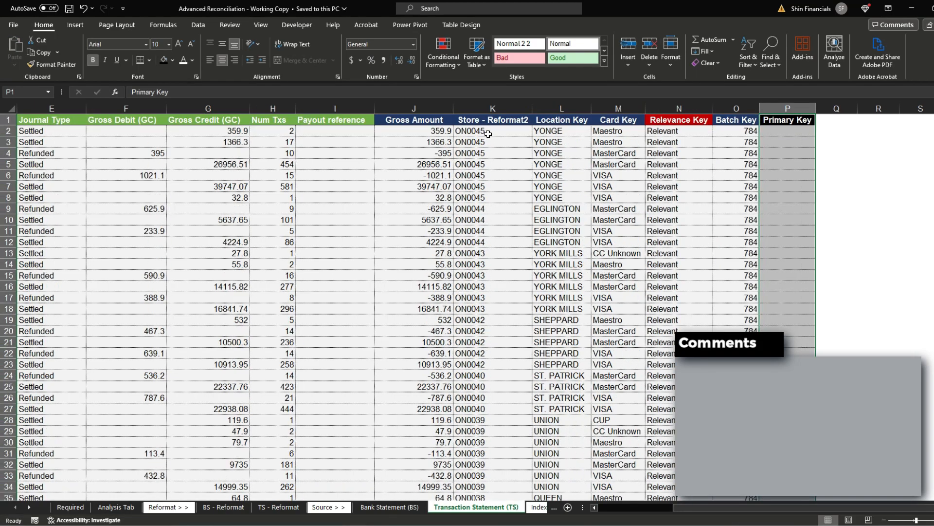
type("=")
key("Left")
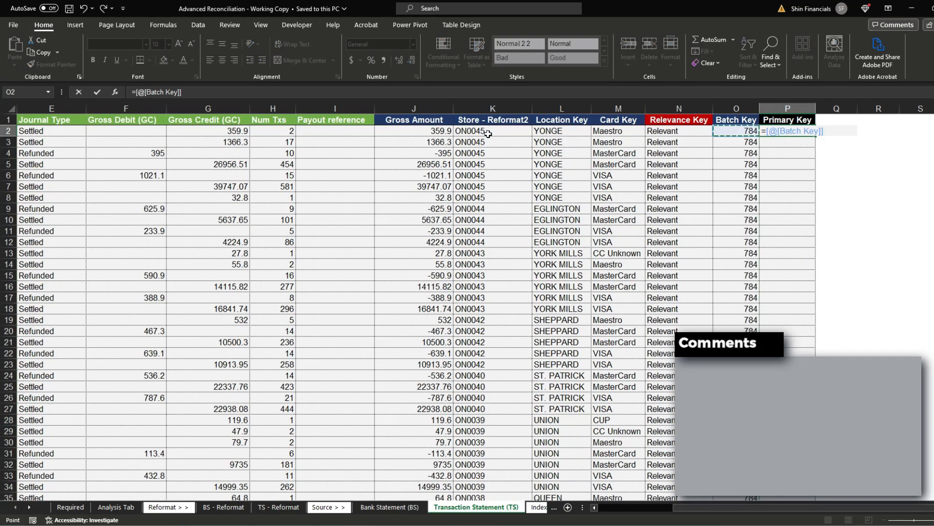
type("&")
key("Left")
key("Left")
key("Left")
key("Left")
type("&")
key("Left")
key("Left")
key("Left")
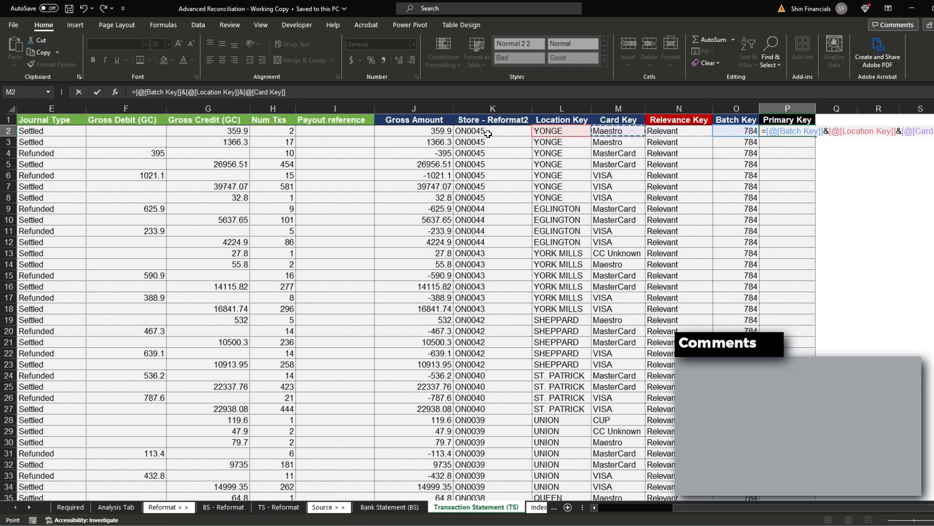
key("ctrl+Return")
key("ctrl+shift+Down")
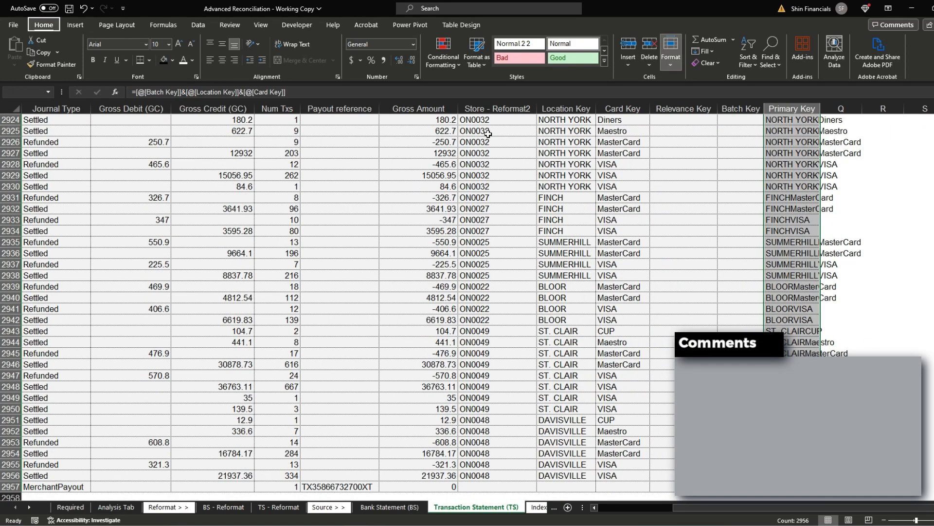
key("ctrl+shift+Up")
Step: Copy the Primary Key header into L1 of the BS - Reformat sheet, directly after Batch Key
key("ctrl+Page_Up")
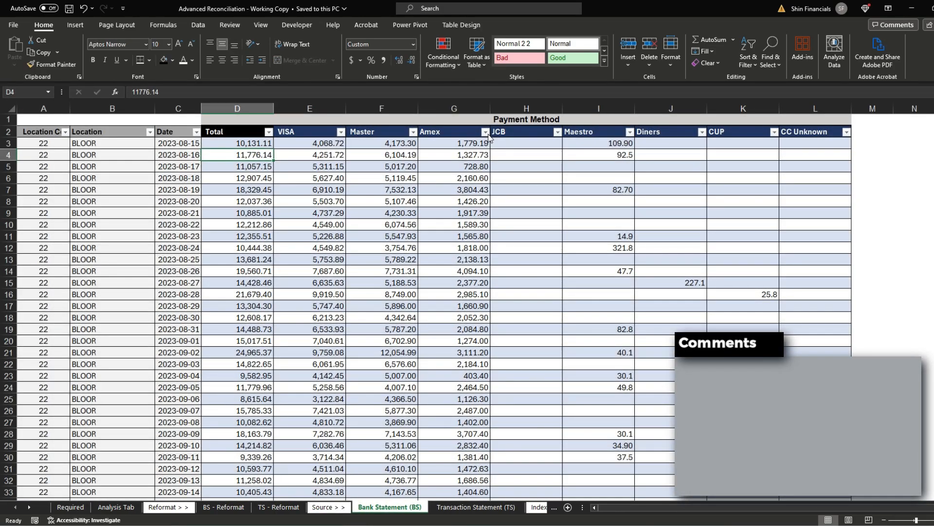
key("ctrl+Page_Up")
key("ctrl+Page_Up")
key("ctrl+Page_Up")
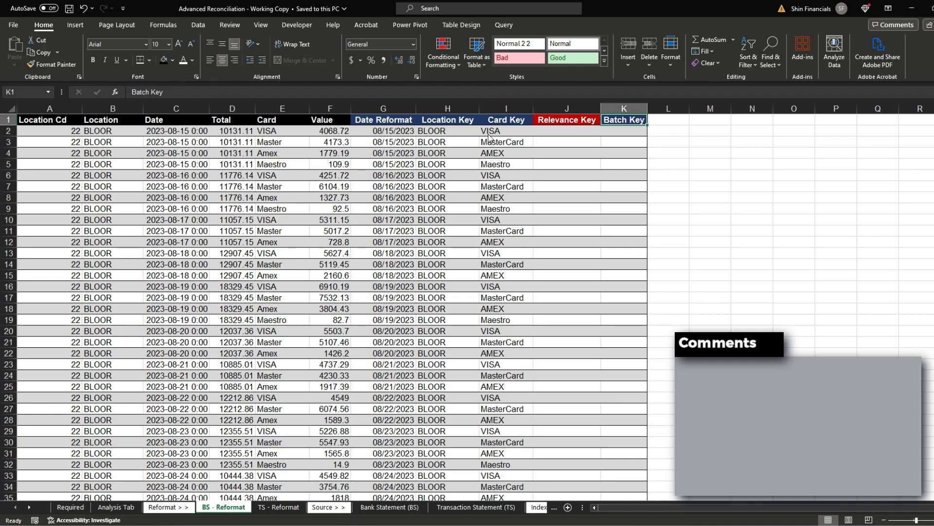
key("ctrl+Page_Down")
key("ctrl+c")
key("ctrl+Page_Up")
key("ctrl+v")
key("Down")
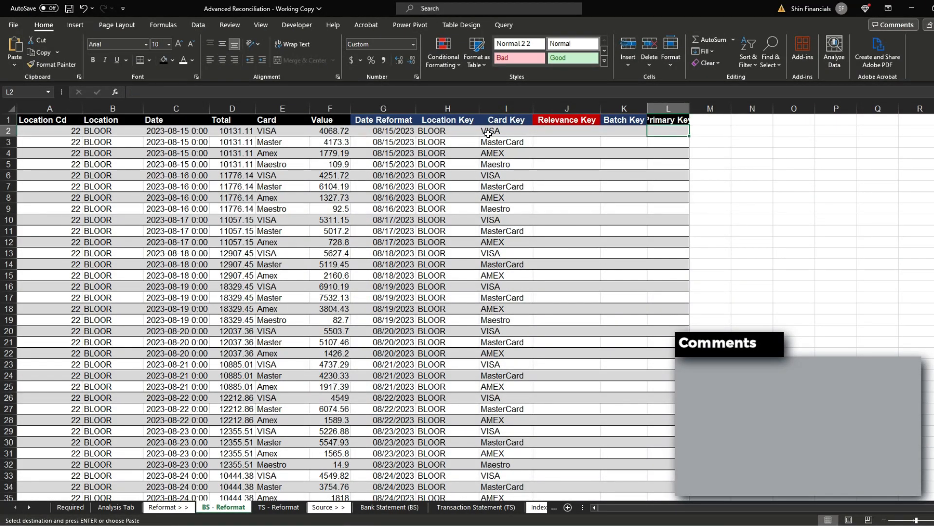
Step: Fill the Primary Key column on BS - Reformat with =[@[Batch Key]]&[@[Location Key]]&[@[Card Key]] in L2
type("=")
key("Left")
key("Left")
key("Left")
key("Left")
key("Left")
key("Left")
key("Right")
key("Right")
key("Right")
key("Right")
key("Right")
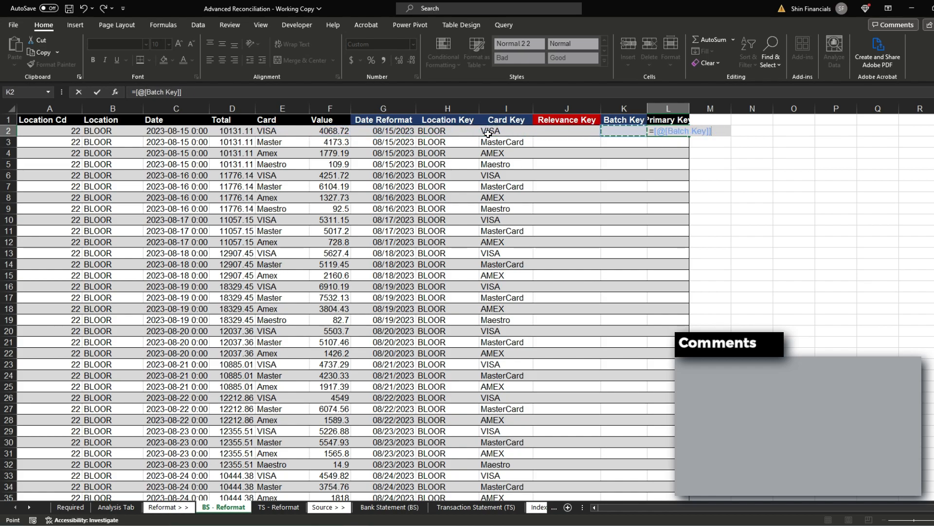
type("&")
key("Left")
key("Left")
key("Left")
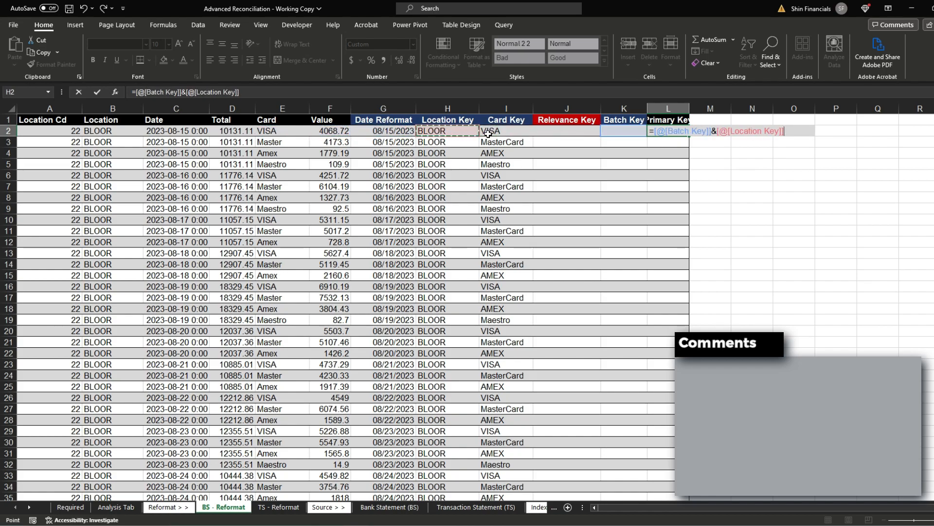
type("&")
key("Right")
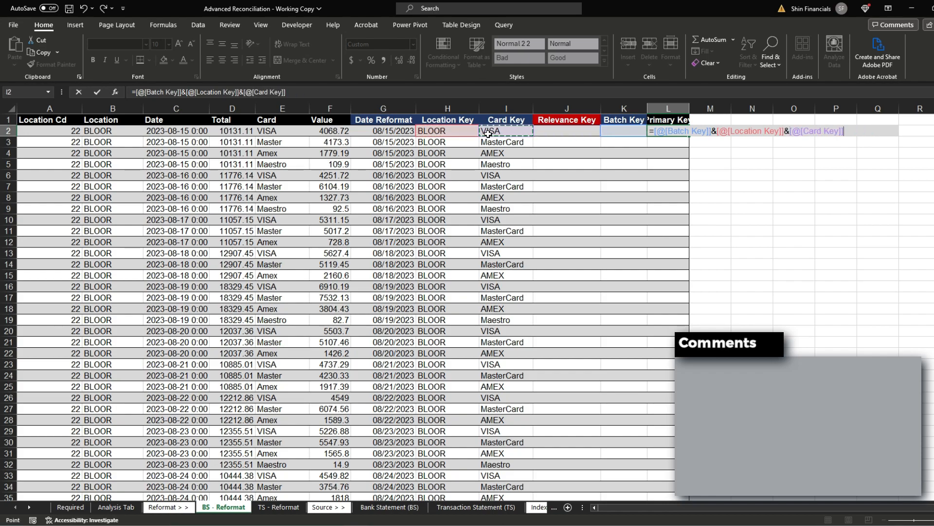
key("Return")
Step: Autofit the width of BS - Reformat's Primary Key column and save the workbook
key("ctrl+shift+Down")
key("alt+h")
key("o")
key("i")
key("shift+BackSpace")
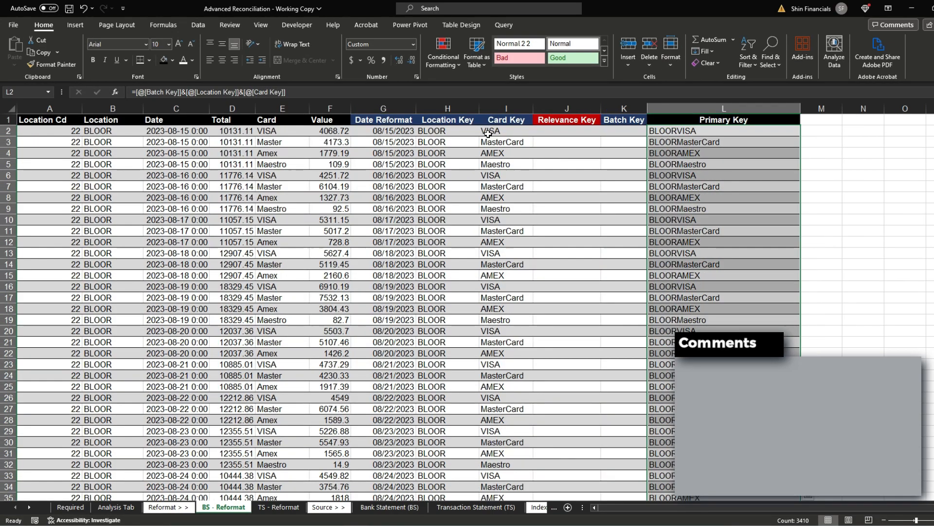
key("ctrl+s")
Step: Wrap the L2 Primary Key formula in IF([@[Relevance Key]]="","",…) so irrelevant rows stay blank, and save the workbook
key("F2")
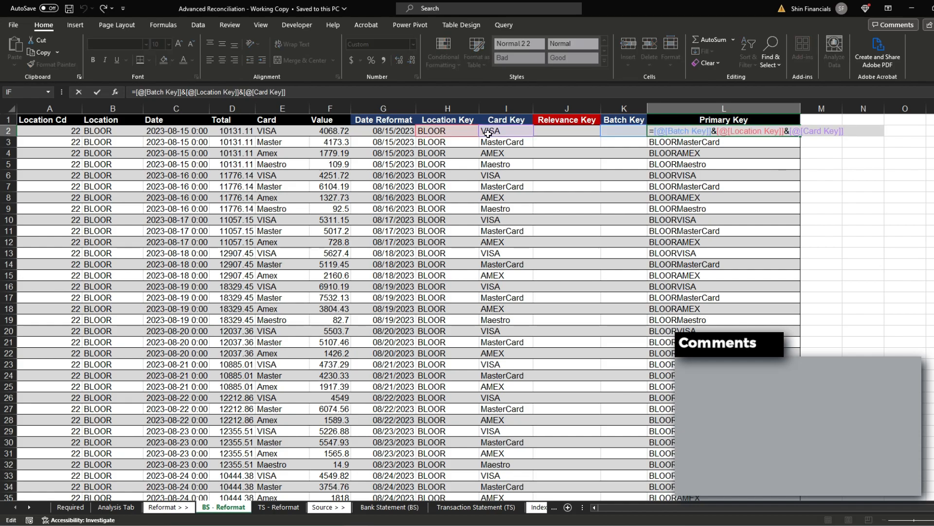
type("if(")
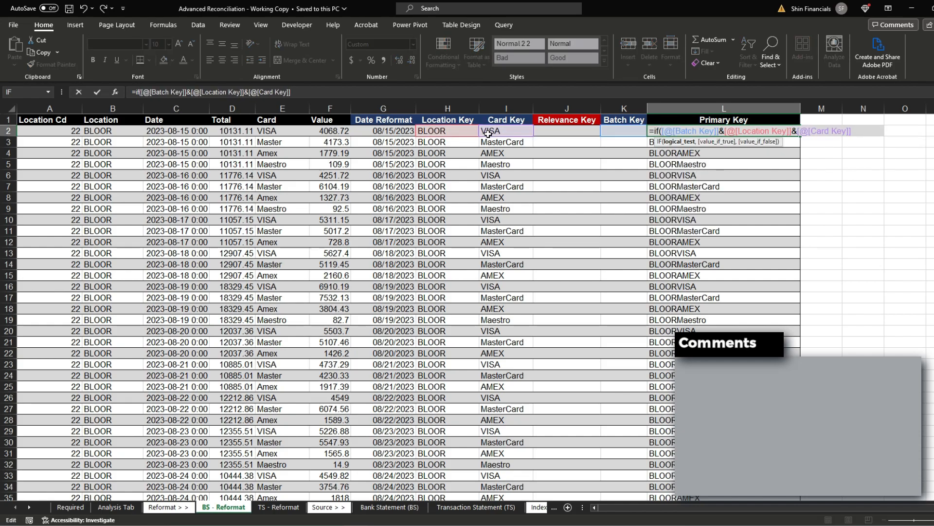
left_click(557, 132)
type("=\"\",\"\",")
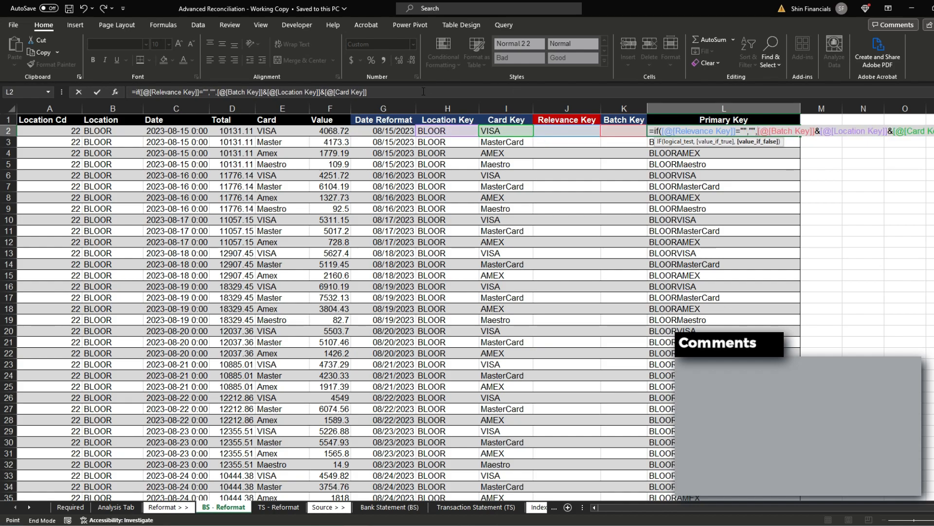
key("Return")
key("ctrl+Down")
key("ctrl+s")
Step: Copy the Batch Key FILTER formula from F2 of TS - Reformat into G2 under Primary Key
key("ctrl+Page_Down")
type("=")
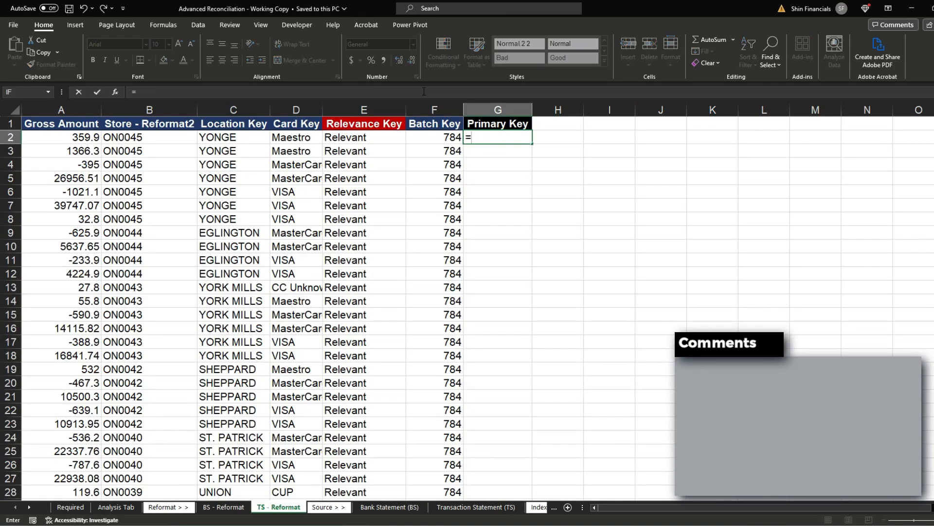
key("Escape")
key("Left")
key("ctrl+c")
key("Right")
key("ctrl+v")
Step: Change G2's formula to =FILTER(Table3[Primary Key],Table3[Relevance Key]="Relevant") and save the workbook
key("F2")
key("Home")
key("ctrl+Right")
key("ctrl+Right")
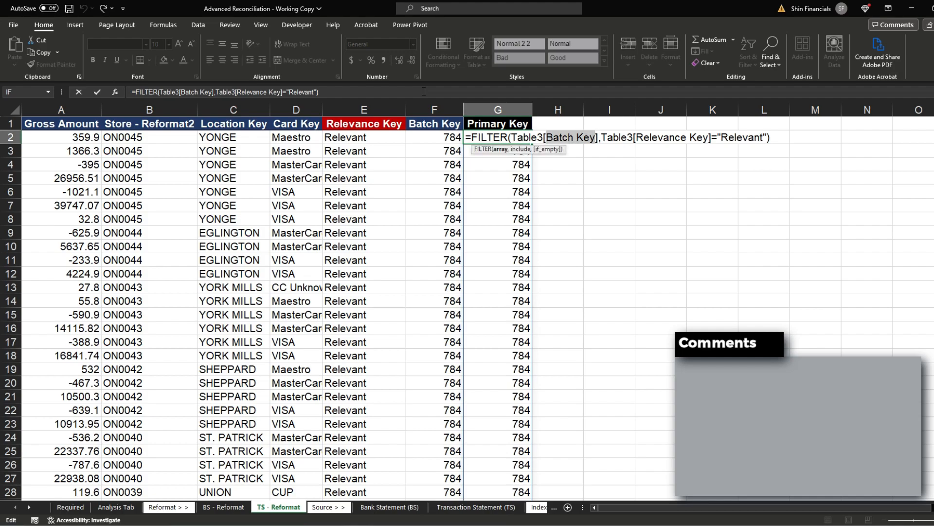
type("Primary Key")
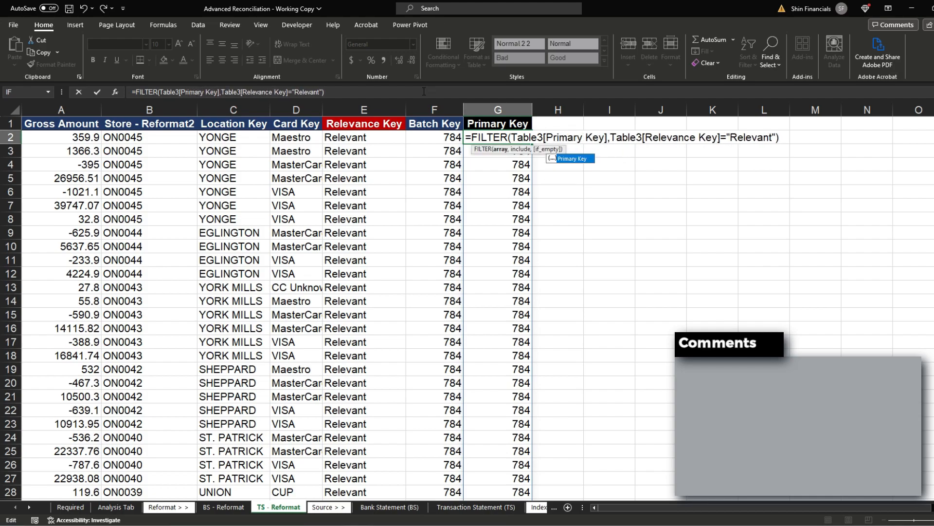
key("Return")
key("Up")
key("ctrl+s")
Step: Autofit the width of the Primary Key column on TS - Reformat
key("ctrl+shift+Down")
key("alt+h")
key("o")
key("Escape")
Step: Rename the Analysis Tab sheet as Analysis Tab_Level 2
key("ctrl+Page_Up")
key("ctrl+Page_Up")
key("ctrl+Page_Up")
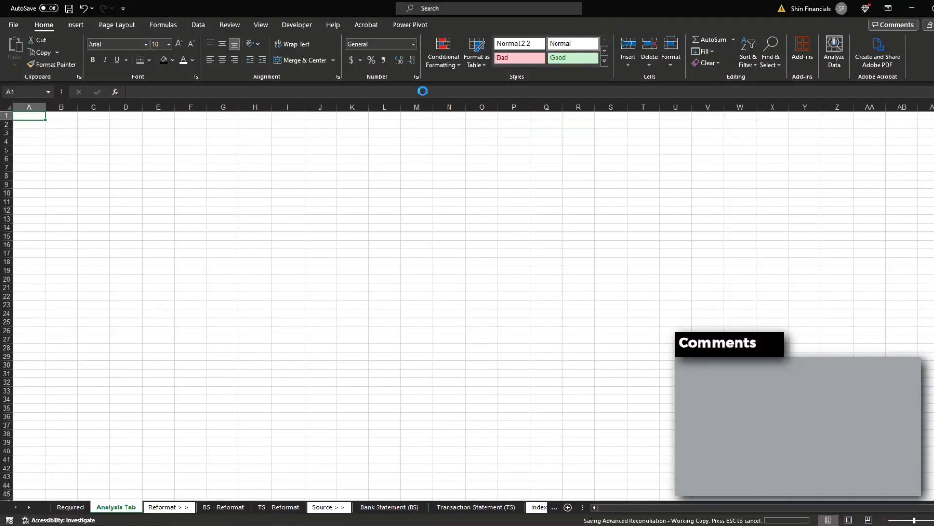
left_click(97, 163)
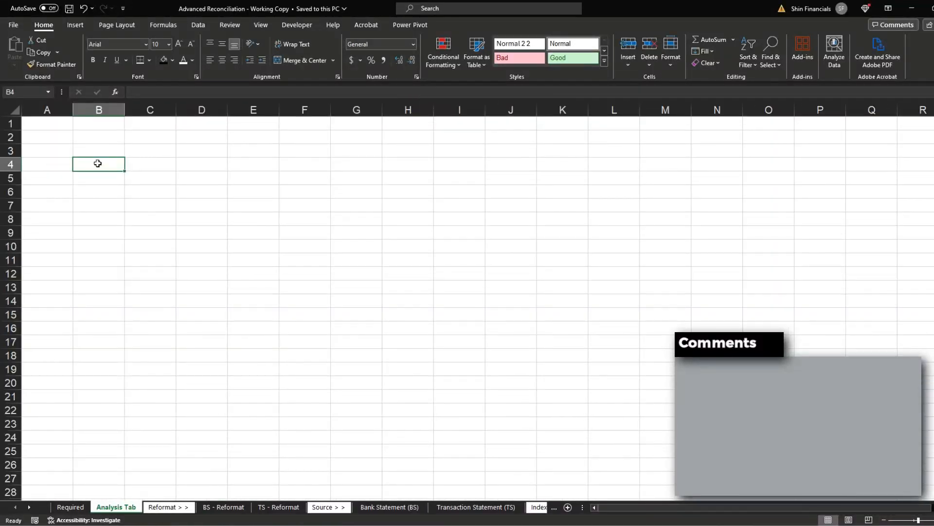
key("alt+h")
type("or")
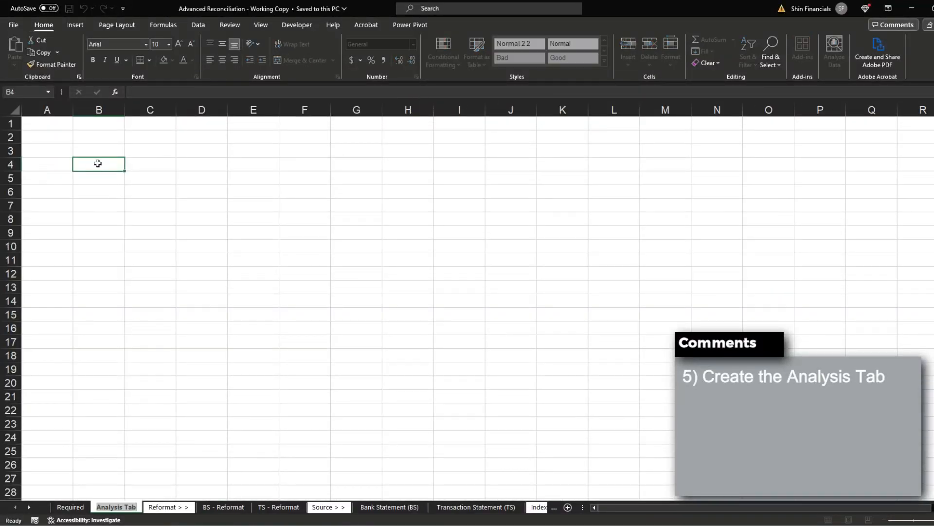
type("_Level 2")
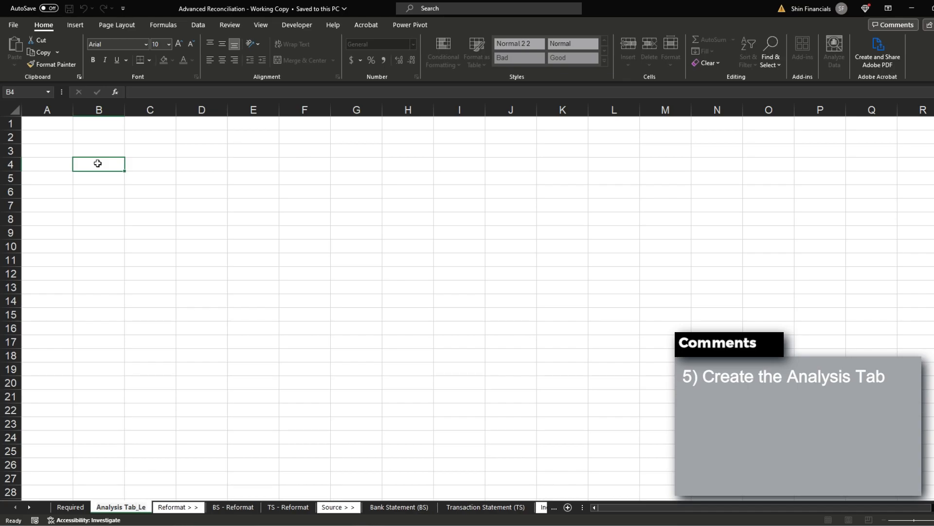
key("Return")
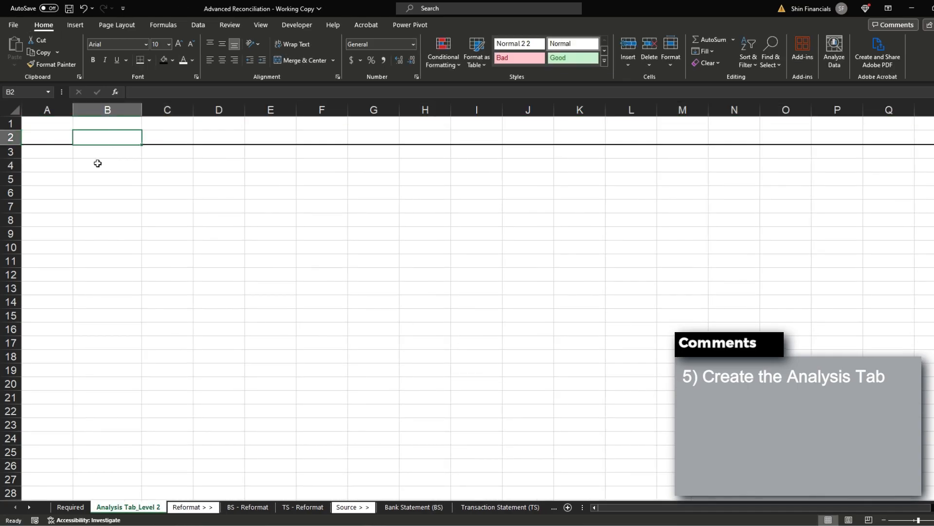
Step: Enter the bold 12-point title Analysis Tab_Level 2 in B2 and narrow column A
type("An")
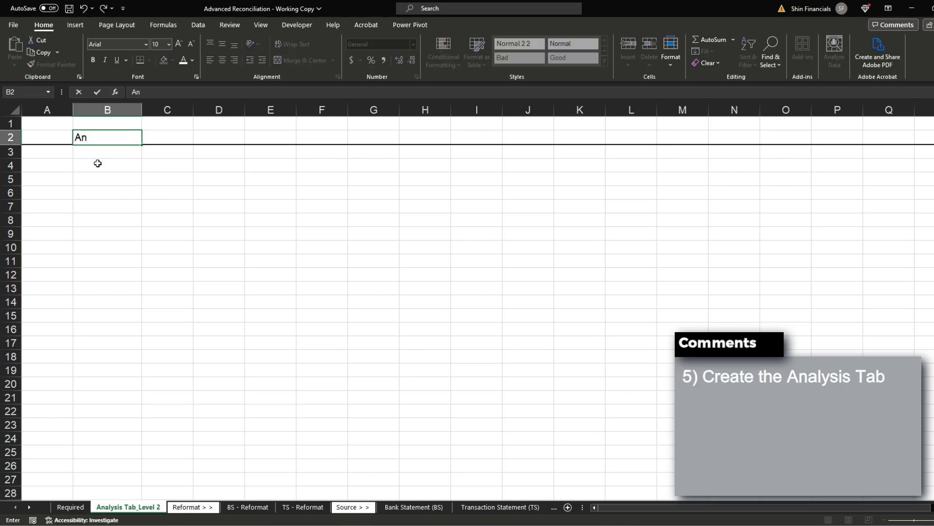
type("alysis Tab_Level 2")
key("Return")
key("Up")
key("F2")
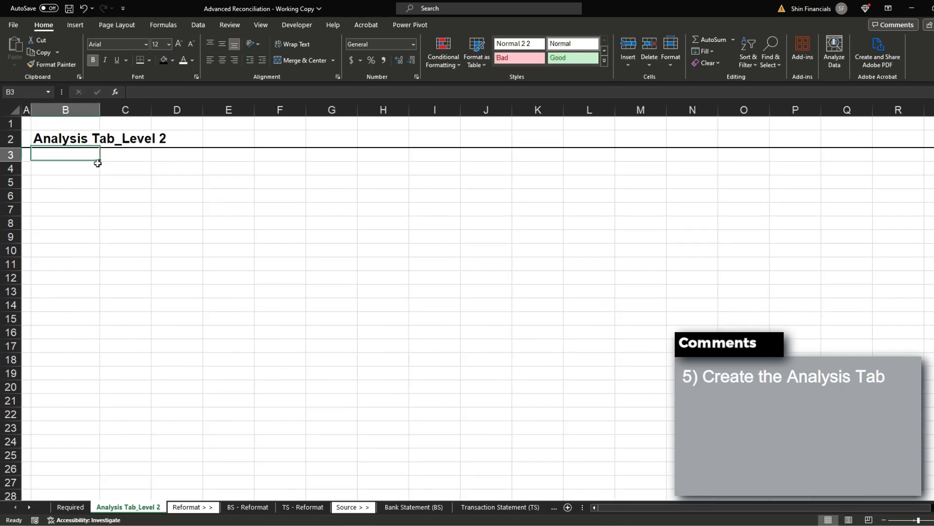
Step: Enter the header Primary Key in B4 and give the cell a black fill
key("Down")
type("P")
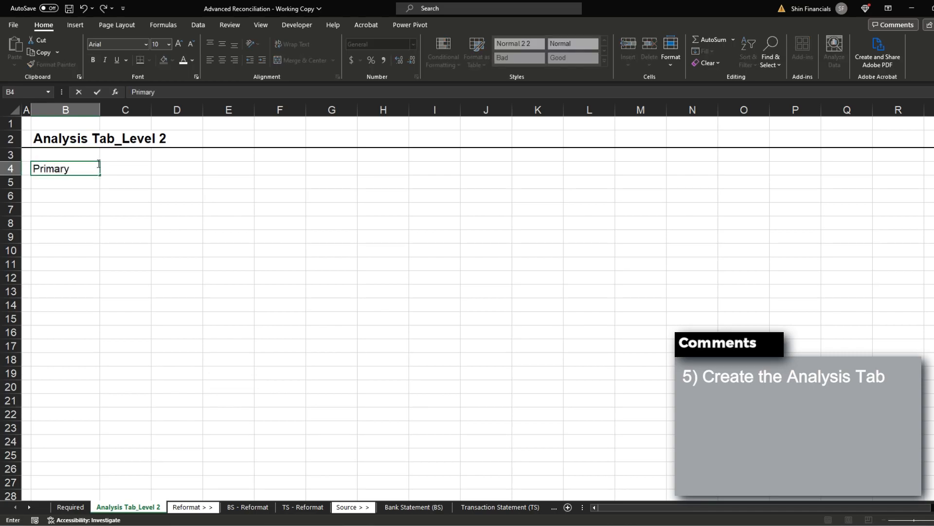
key("Return")
key("Up")
key("alt+h")
key("h")
key("Right")
key("Return")
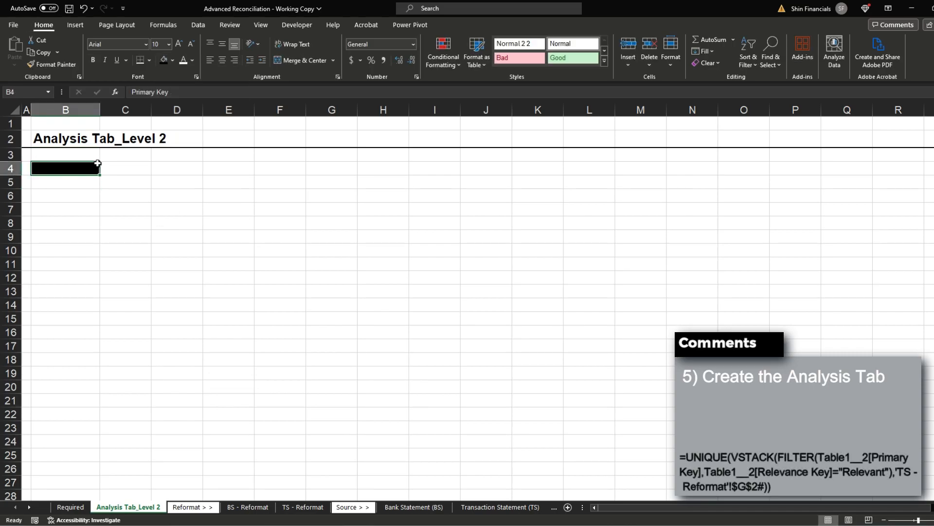
Step: Format the B4 header text as white and bold, and save the workbook
key("f")
key("c")
key("Down")
key("Return")
key("Down")
key("ctrl+s")
key("Up")
key("ctrl+b")
key("Down")
key("ctrl+s")
Step: Examine the Primary Key columns on BS - Reformat and TS - Reformat, and return to Analysis Tab_Level 2
key("ctrl+Page_Down")
key("ctrl+Page_Down")
key("Right")
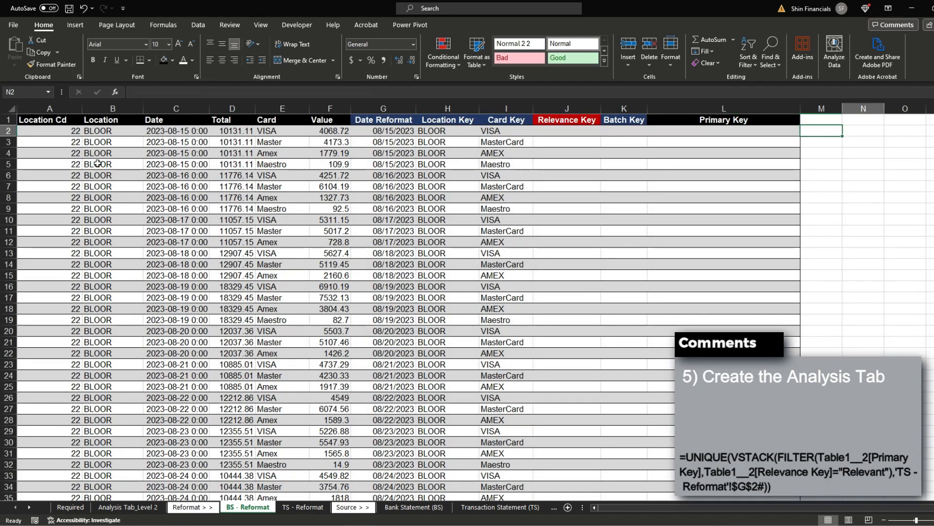
key("Left")
key("ctrl+shift+Down")
key("ctrl+Page_Down")
key("ctrl+shift+Down")
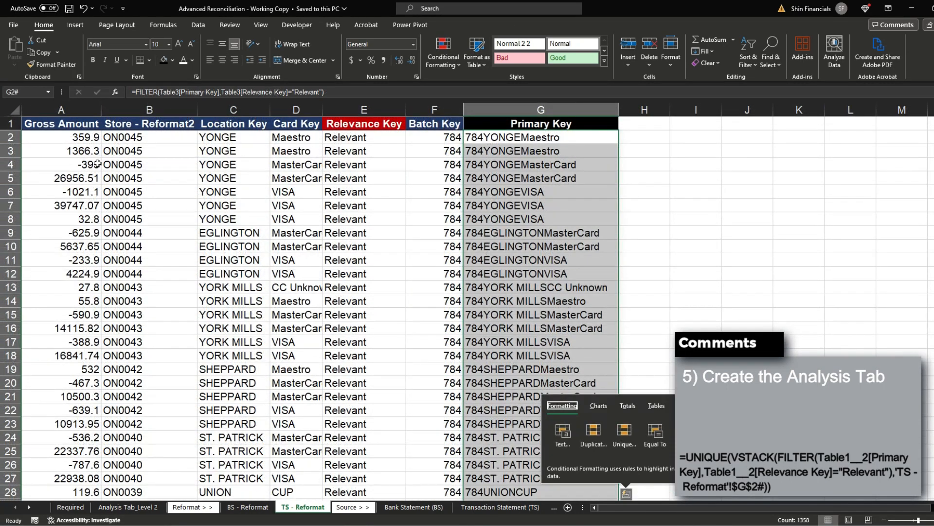
key("ctrl+Page_Up")
key("ctrl+Page_Up")
key("ctrl+Page_Up")
Step: List the relevant bank statement keys in B5 with =FILTER(Table1__2[Primary Key],Table1__2[Relevance Key]="Relevant")
type("=filter(")
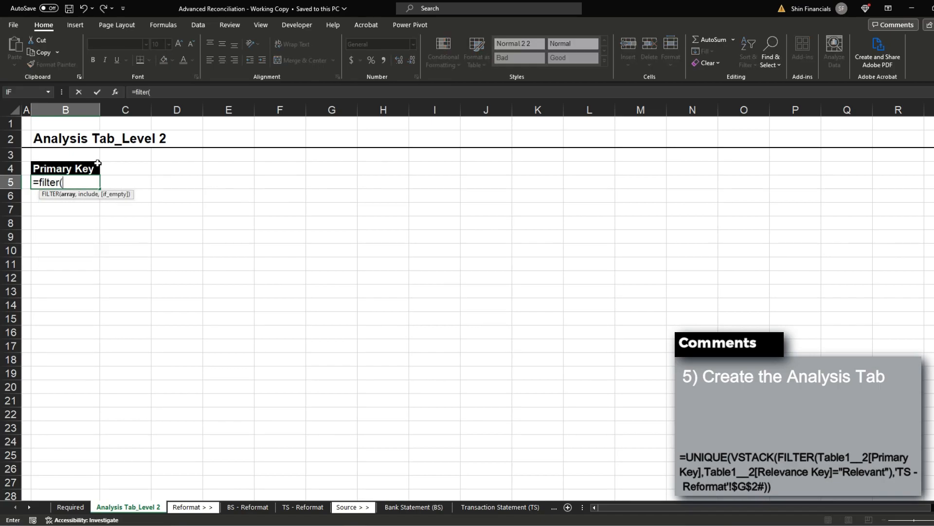
key("ctrl+Page_Down")
key("ctrl+Page_Down")
key("ctrl+shift+Down")
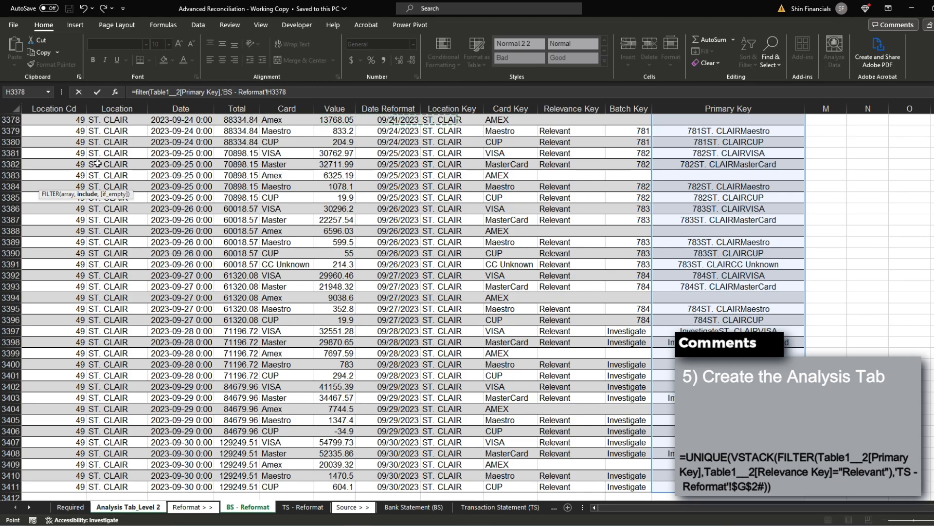
key("ctrl+shift+Down")
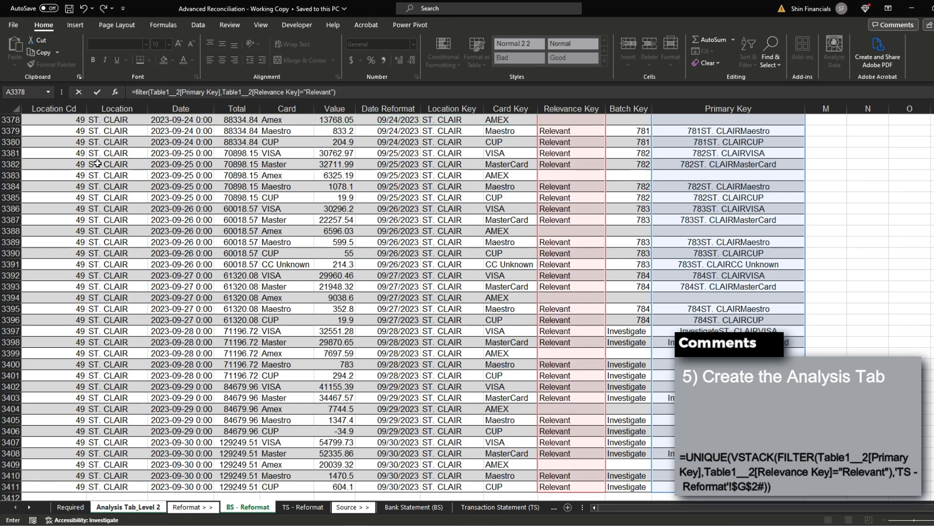
key("Tab")
Step: Bring the transaction statement keys into C5 with ='TS - Reformat'!$G$2# and save the workbook
type("=")
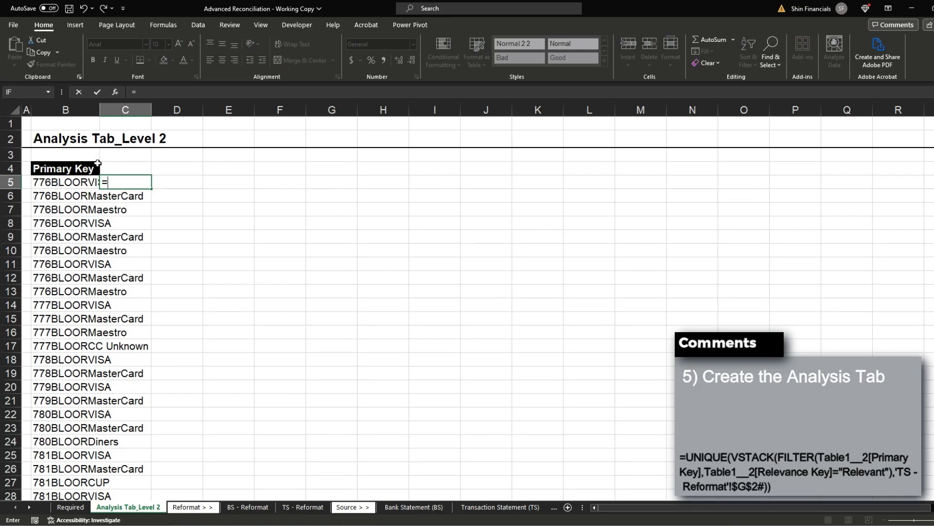
key("ctrl+Page_Down")
key("ctrl+Page_Down")
key("ctrl+Page_Down")
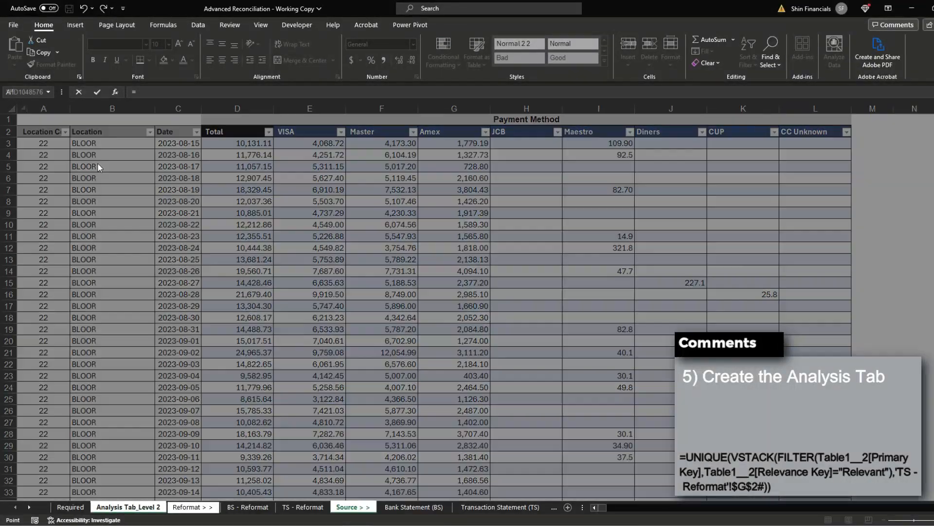
key("ctrl+Up")
key("Down")
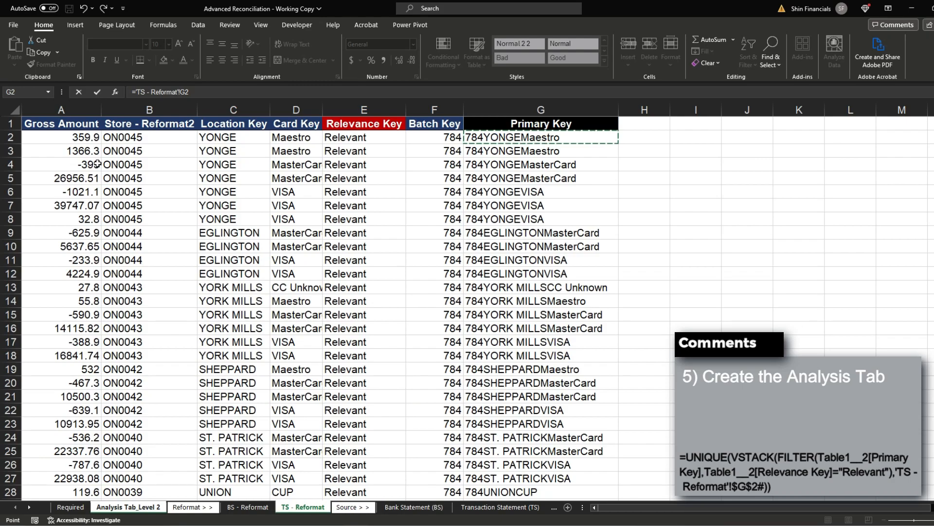
type("#")
key("Return")
key("Up")
key("ctrl+s")
Step: Copy the formula text of C5 that references the TS - Reformat keys
key("Left")
key("Right")
key("F2")
key("Escape")
Step: Stack both key lists in B5 by wrapping its FILTER formula in VSTACK with 'TS - Reformat'!$G$2# as second array, and clear C5
key("Left")
key("F2")
key("Home")
key("Right")
type("vstack(")
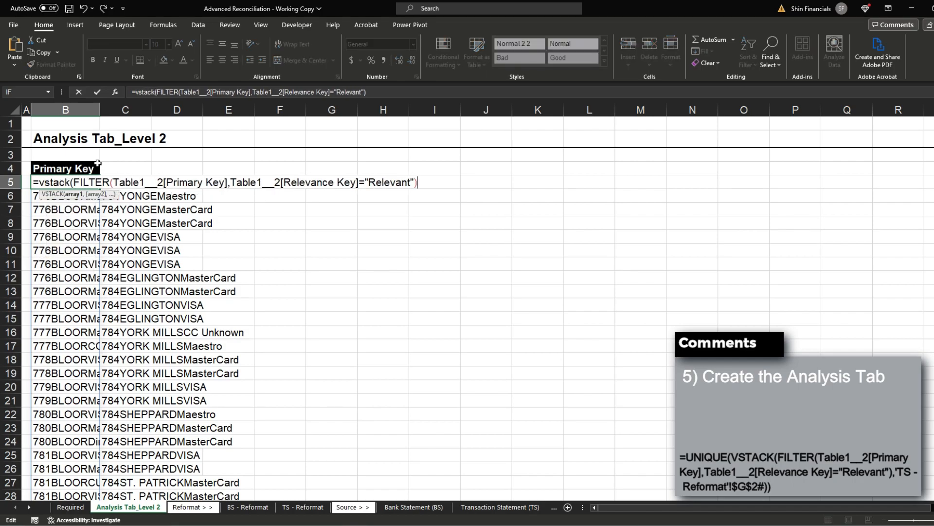
key("ctrl+v")
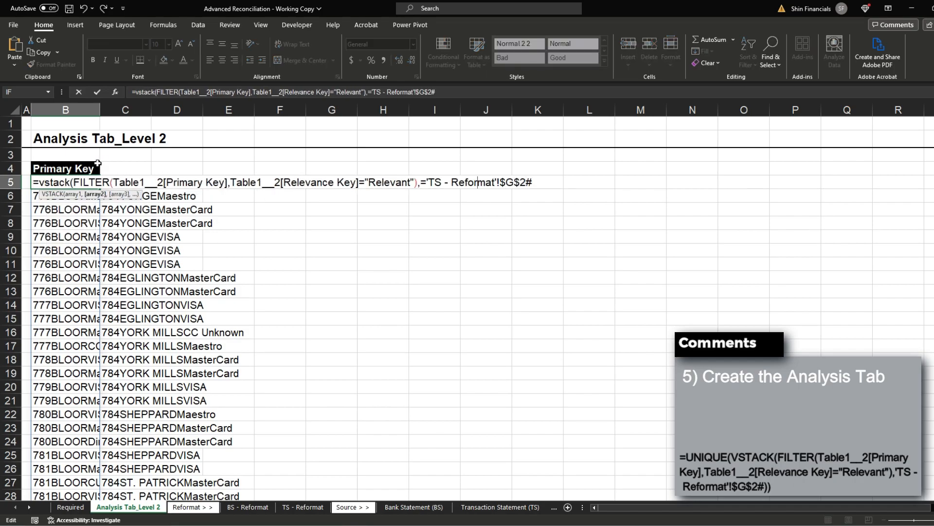
key("BackSpace")
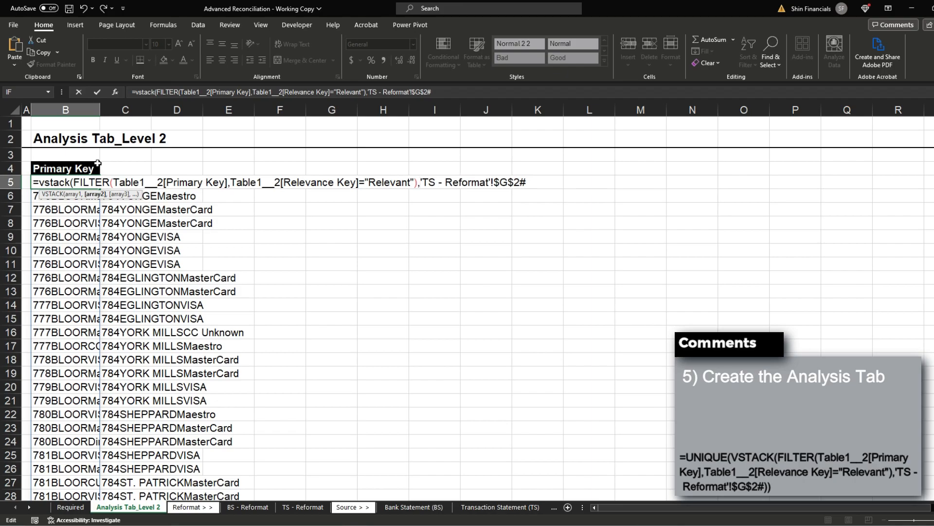
type(")")
left_click(97, 164)
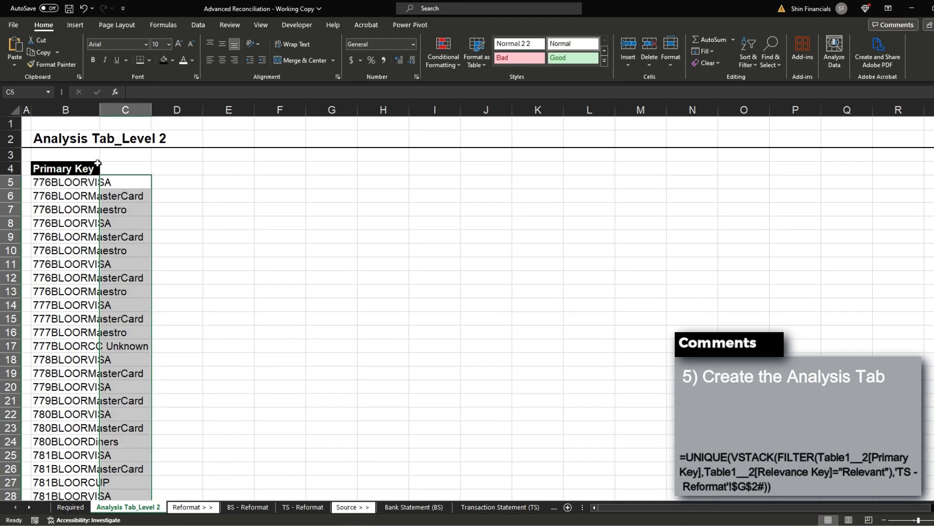
Step: Check the extent of the stacked key list and wrap the B5 formula in UNIQUE to remove duplicates
key("Down")
key("ctrl+shift+Down")
key("ctrl+Up")
key("Down")
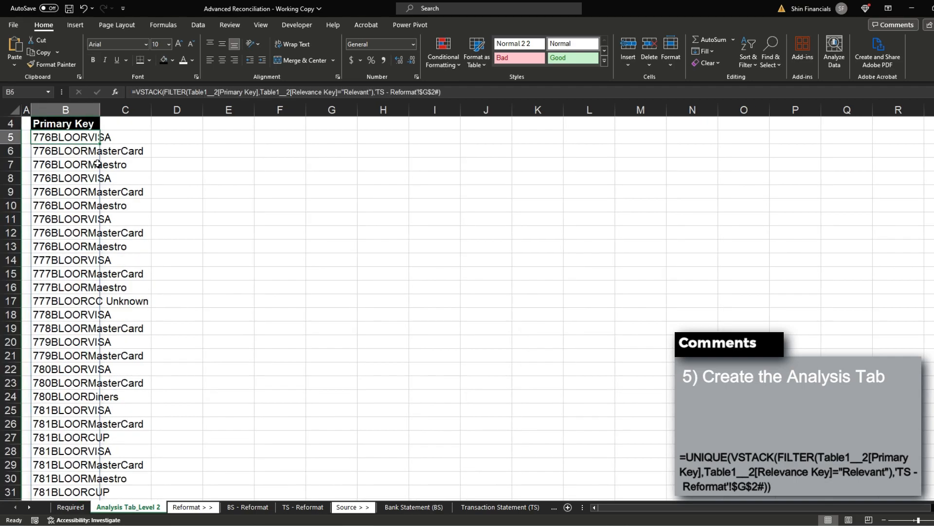
key("F2")
key("Home")
key("Right")
type("uniq")
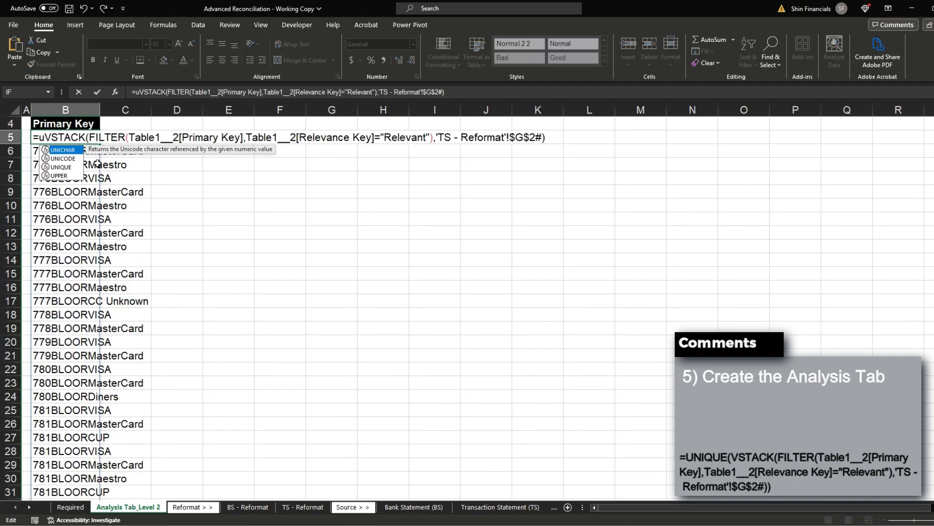
type("ue(")
key("End")
type(")")
key("Return")
key("Up")
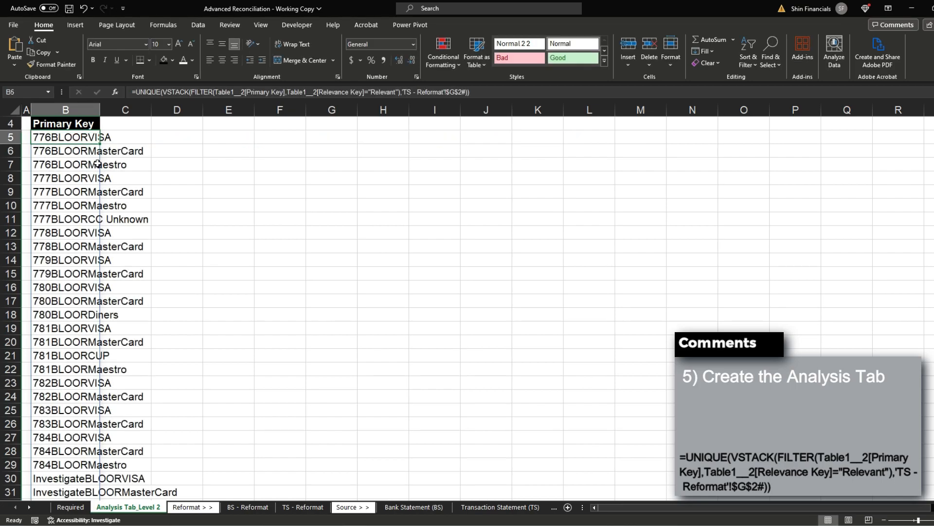
Step: Autofit column B to the unique Primary Key list and save the workbook
key("ctrl+shift+Down")
key("alt+h")
key("o")
key("i")
key("ctrl+Up")
key("Down")
key("ctrl+s")
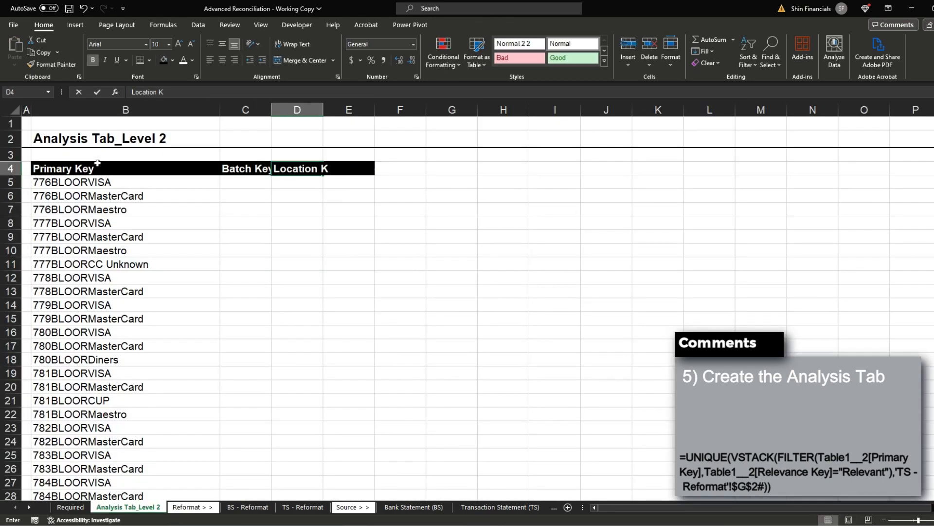
Step: Start an XLOOKUP in C5 with $B5# as lookup value and the Primary Key column of the BS - Reformat table as lookup array
key("ctrl+space")
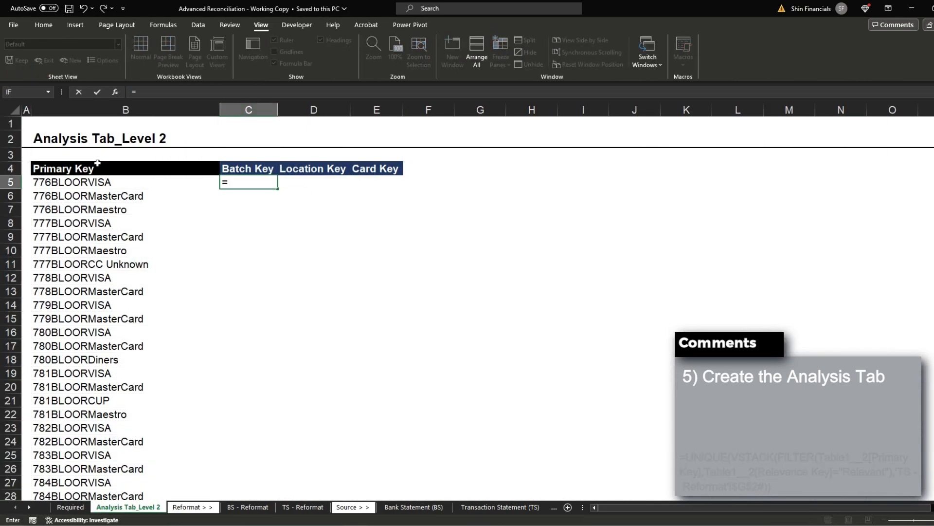
type("=xlookup(")
key("Left")
key("F4")
key("F4")
type("#")
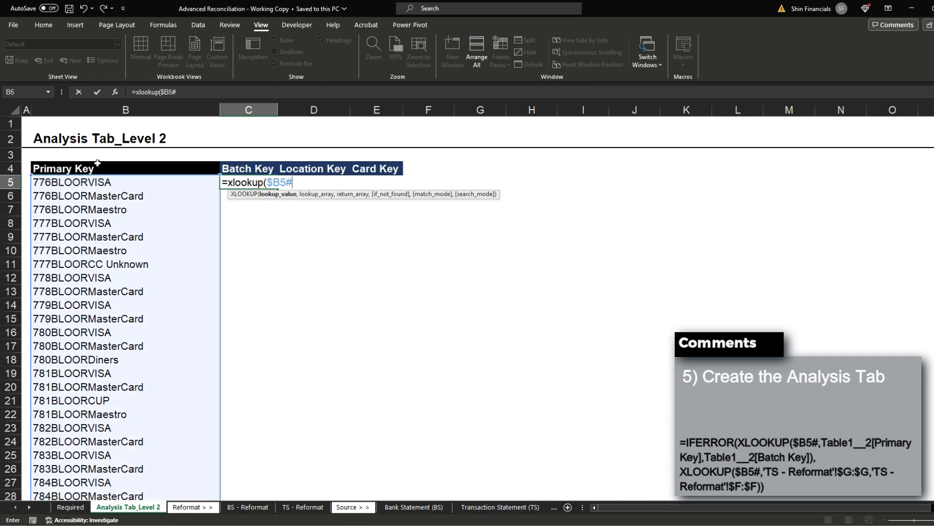
key("ctrl+Page_Down")
key("ctrl+Page_Down")
key("Right")
key("Right")
key("Right")
key("Right")
key("Down")
key("ctrl+Right")
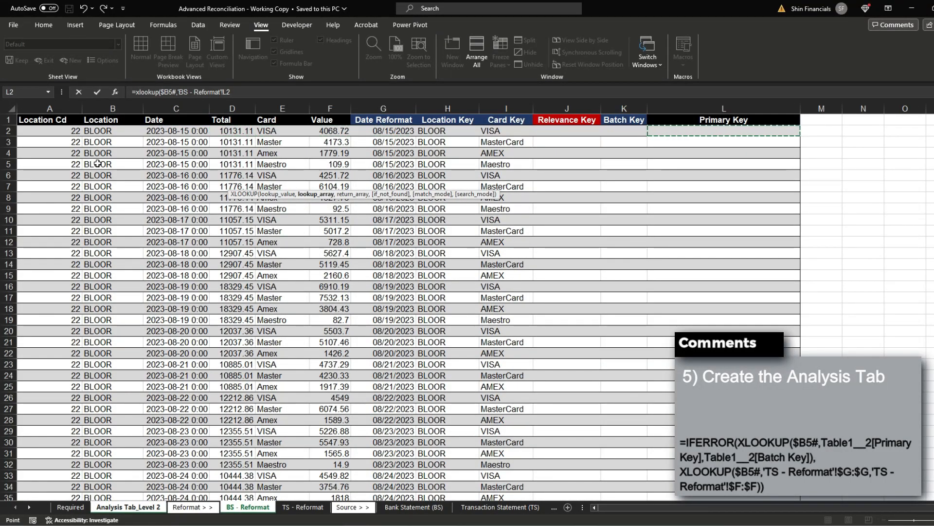
key("ctrl+shift+Down")
type(",")
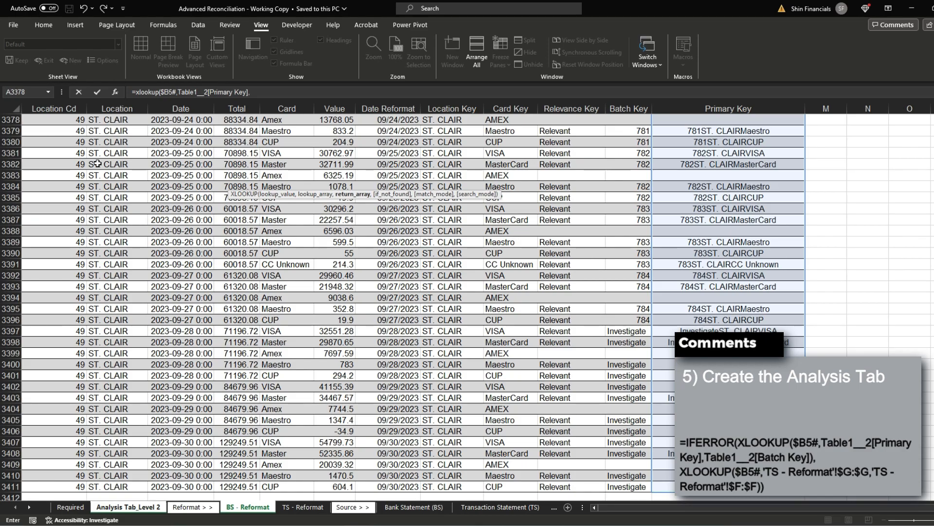
Step: Finish the C5 XLOOKUP with Table1__2[Batch Key] as return array, check how far its results extend, and save the workbook
key("ctrl+Home")
key("Right")
key("Right")
key("Right")
key("Down")
key("Right")
key("Right")
key("Right")
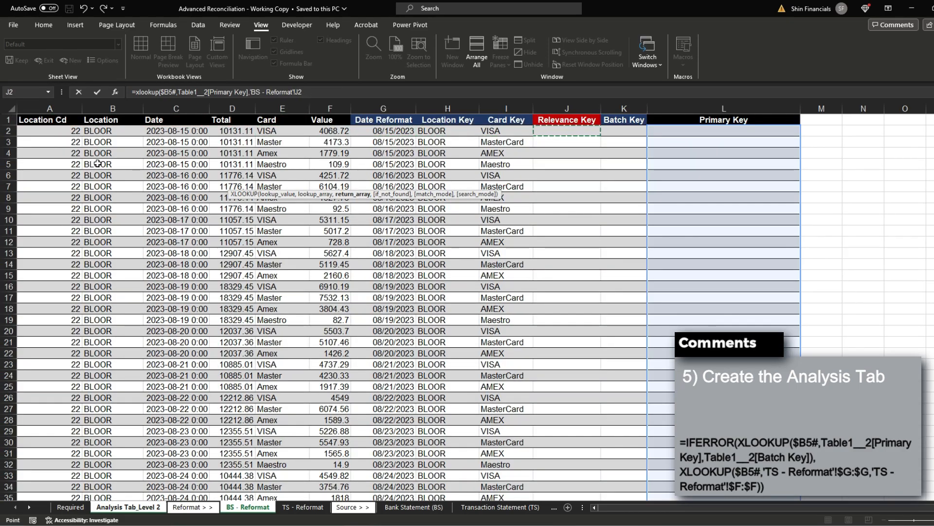
key("Right")
key("ctrl+shift+Down")
type(")")
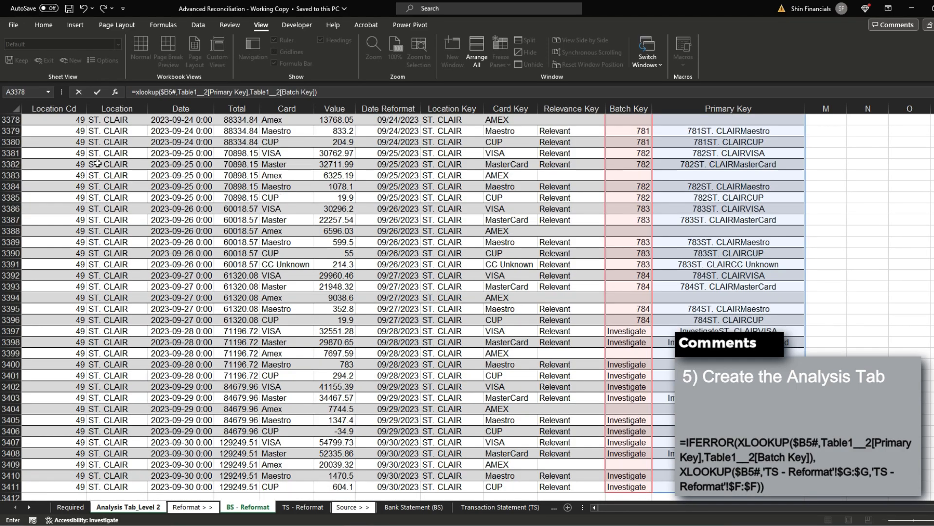
key("Return")
key("Up")
key("ctrl+shift+Down")
key("ctrl+s")
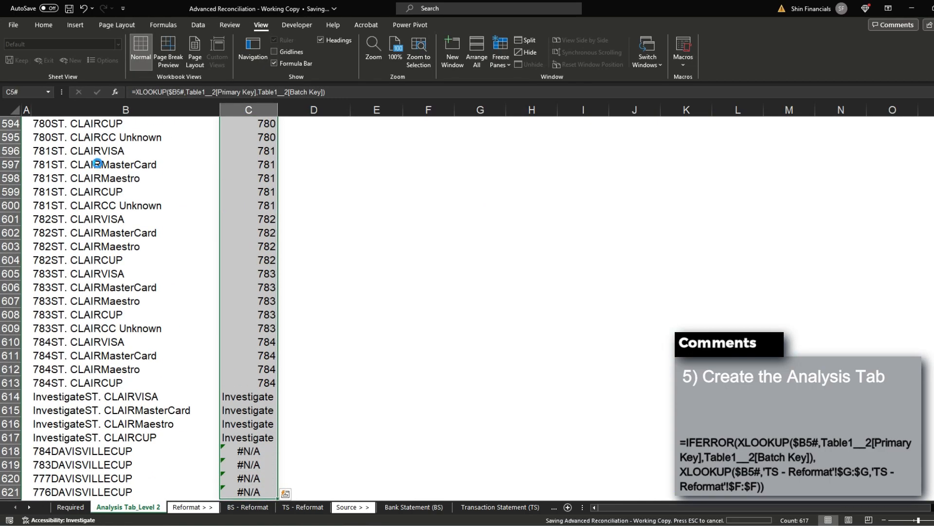
Step: Examine the DAVISVILLECUP keys at the end of the list and their Batch Key lookup results
left_click(103, 465)
left_click(98, 454)
left_click_drag(97, 454, 109, 491)
left_click(119, 478)
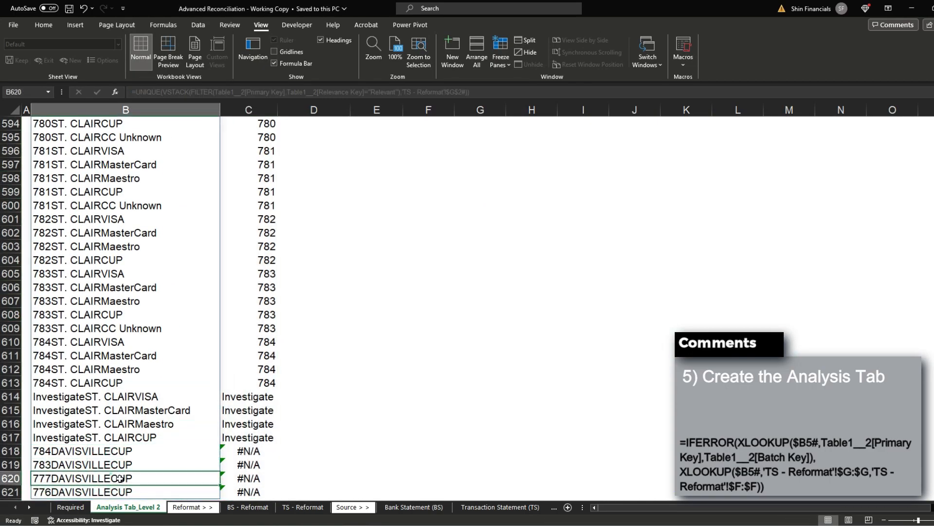
left_click(470, 510)
left_click(263, 508)
left_click(218, 510)
left_click(97, 508)
scroll(254, 461, "up", 6)
scroll(210, 466, "down", 5)
scroll(210, 466, "down", 3)
left_click(246, 383)
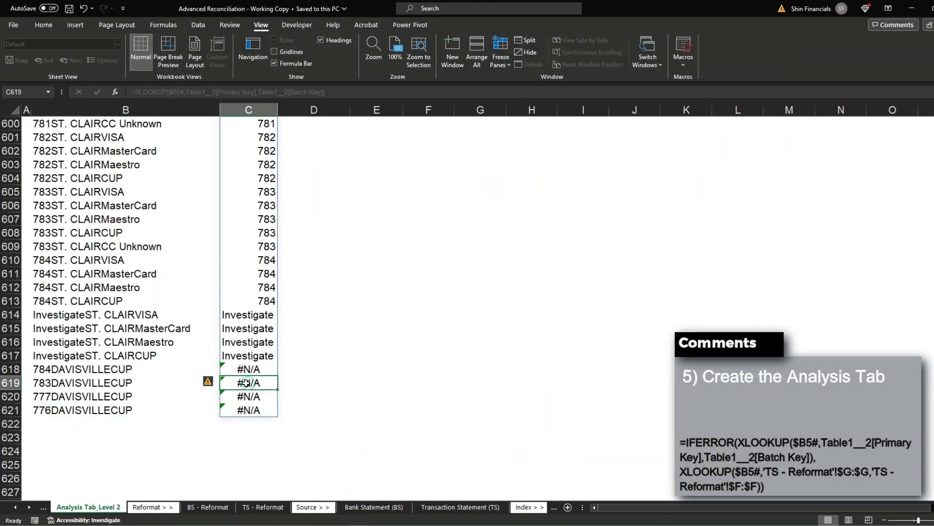
Step: Wrap the C5 lookup in IFERROR and begin a fallback XLOOKUP for $B5# on a new formula line
key("ctrl+Up")
key("F2")
key("Home")
key("Right")
type("iferror(")
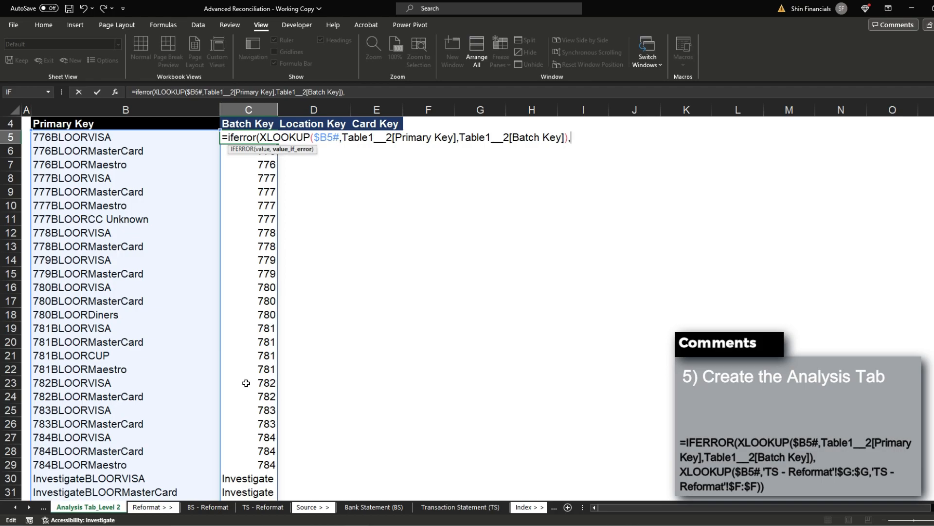
key("alt+Return")
type("xlookup(")
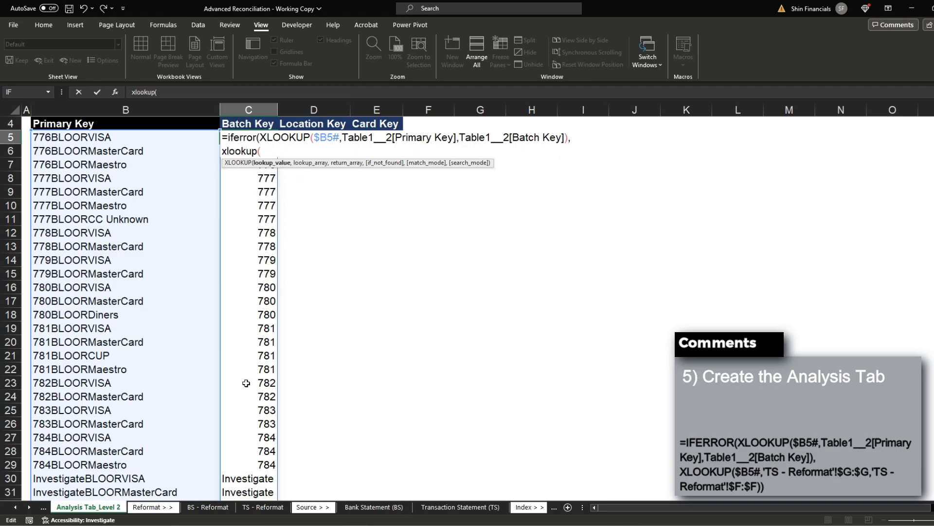
type("$B5#")
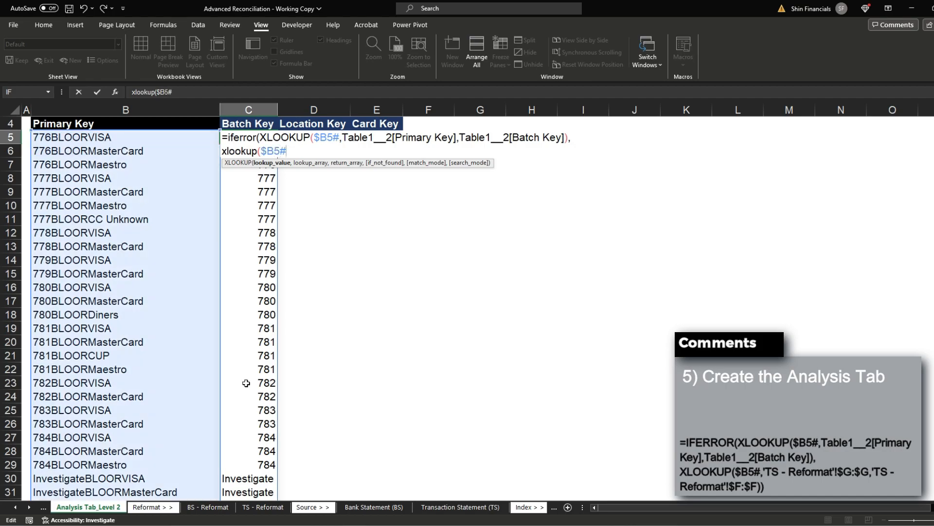
Step: Complete the fallback XLOOKUP with 'TS - Reformat'!$G:$G as lookup array and 'TS - Reformat'!$F:$F as return array
type(",")
key("ctrl+Page_Down")
key("ctrl+Page_Down")
key("ctrl+Page_Down")
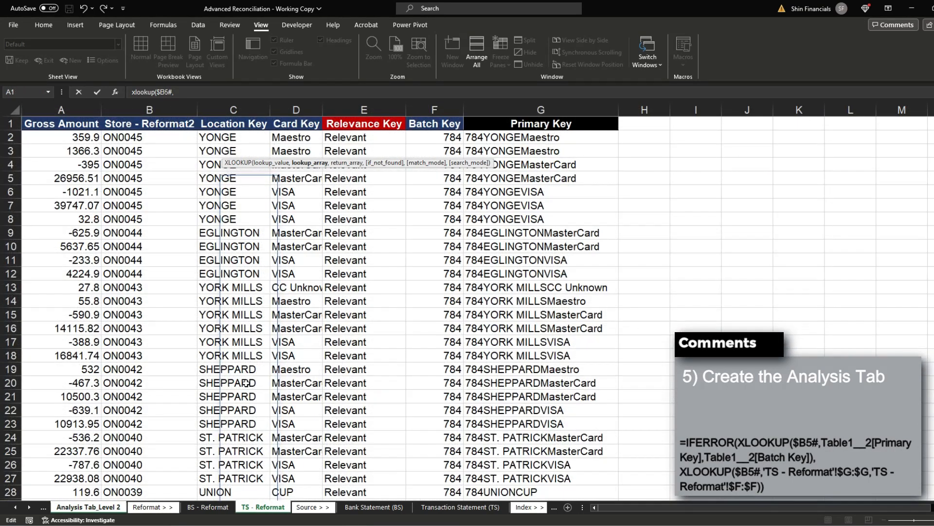
left_click(517, 291)
key("ctrl+space")
key("F4")
type(",'TS - Reformat'!$F:$F")
key("ctrl+space")
type(")")
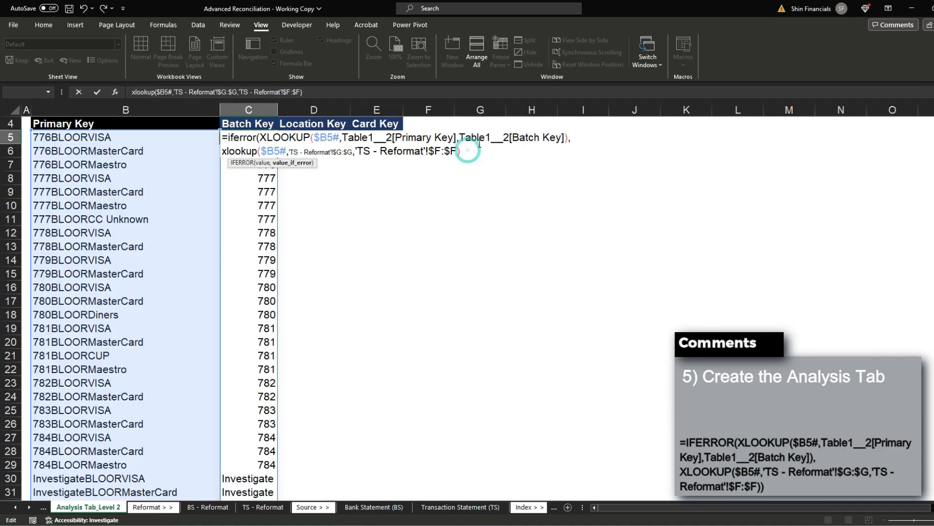
key("Return")
Step: Center the Batch Key results in column C and save the workbook
key("Up")
key("ctrl+Down")
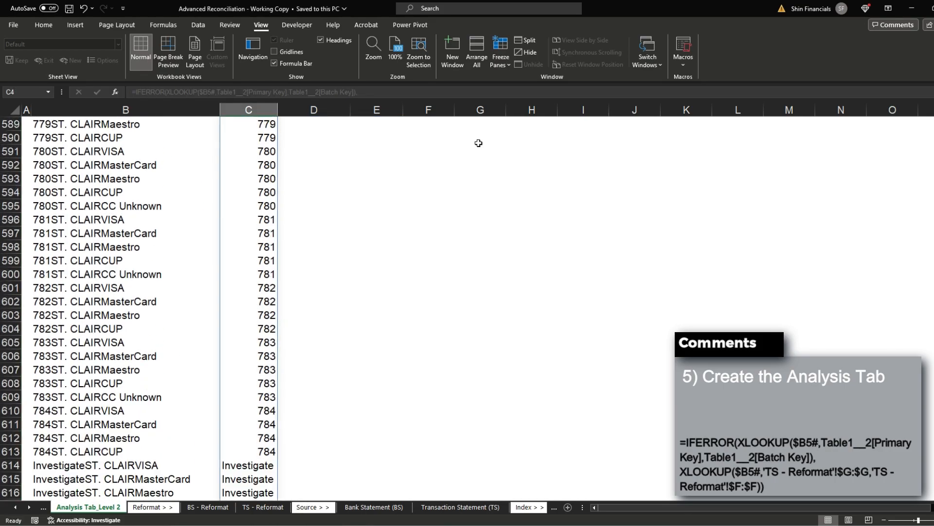
key("ctrl+shift+Up")
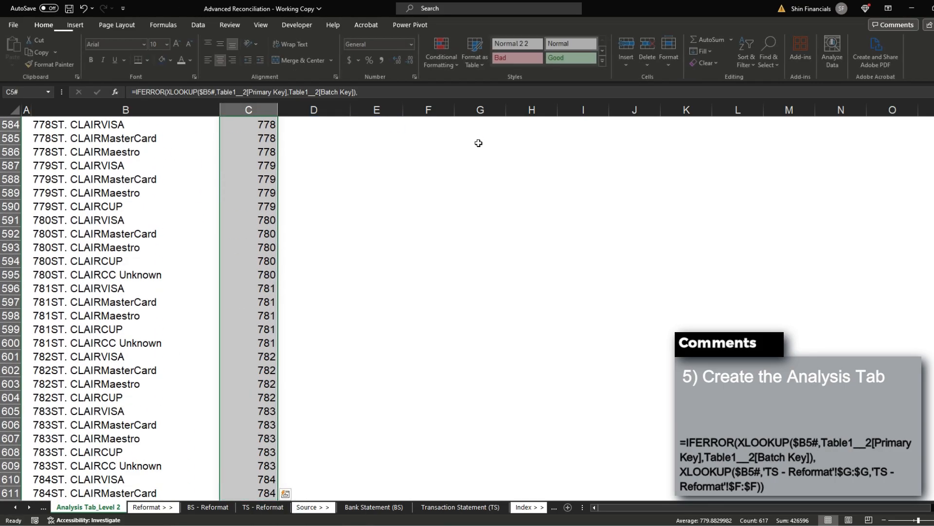
key("shift+BackSpace")
key("ctrl+s")
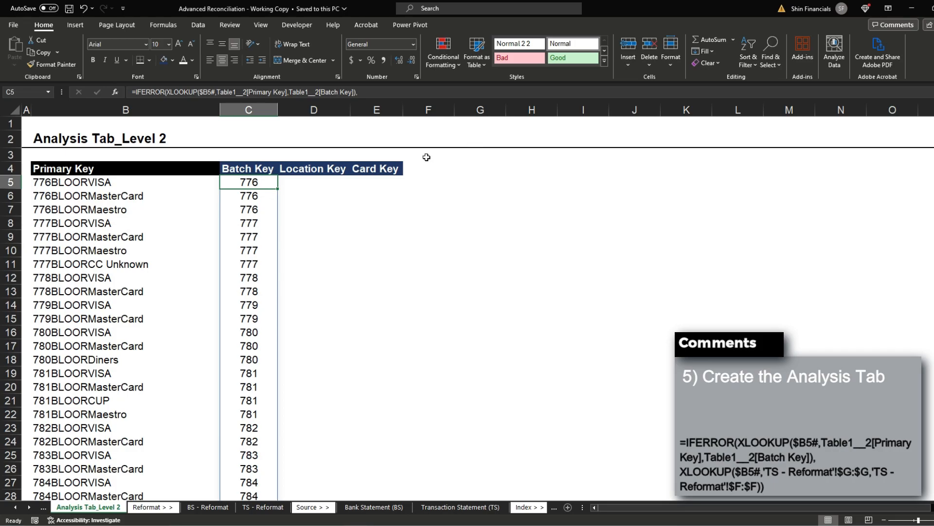
Step: Set the width of column F to 1 so it acts as a narrow spacer
left_click(334, 187)
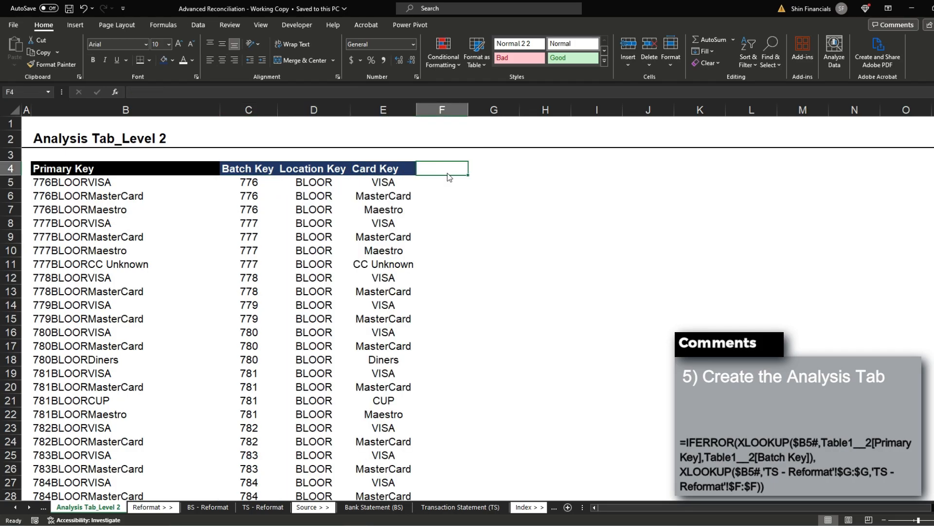
key("alt+h")
type("ow")
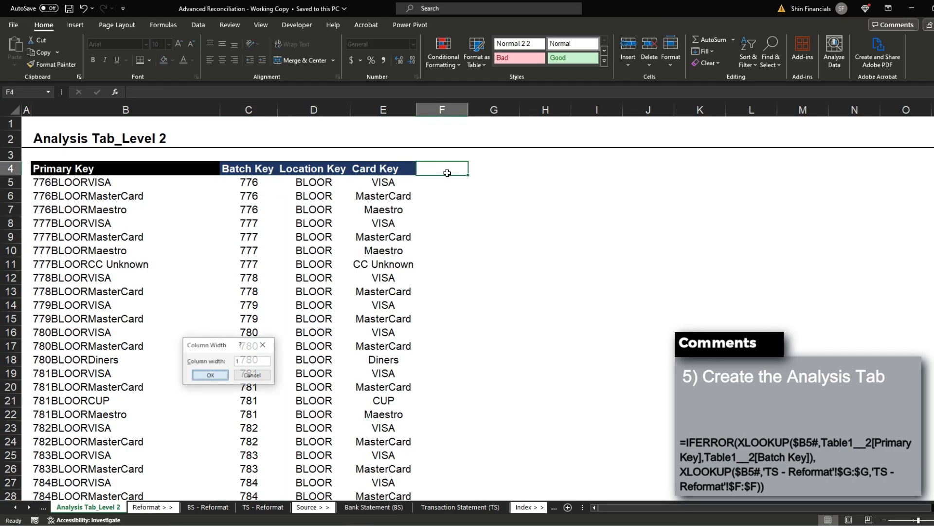
type("1")
key("Return")
Step: Copy the Card Key header into G4 and H4 and rename the copies BS and TS
key("Left")
key("ctrl+c")
key("Right")
key("Right")
key("ctrl+v")
key("Right")
key("ctrl+v")
key("Left")
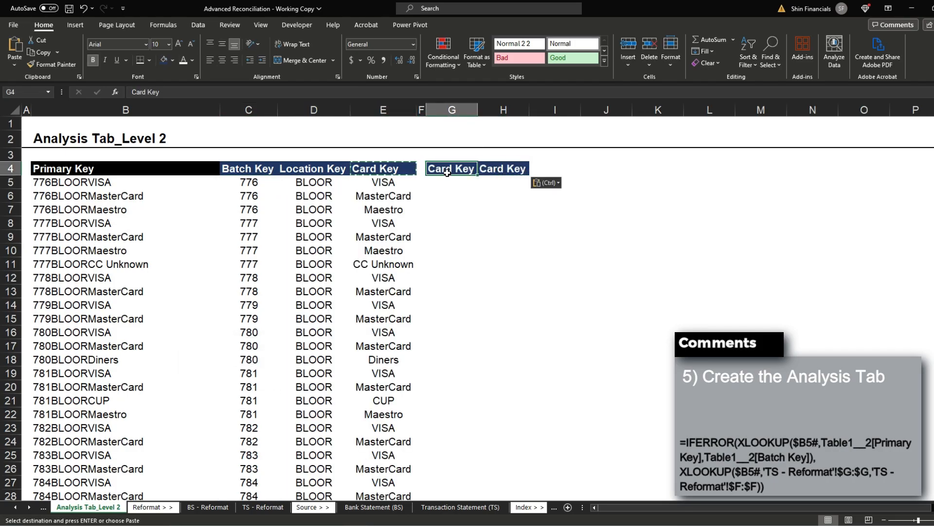
type("BS")
key("Tab")
type("TS")
key("Return")
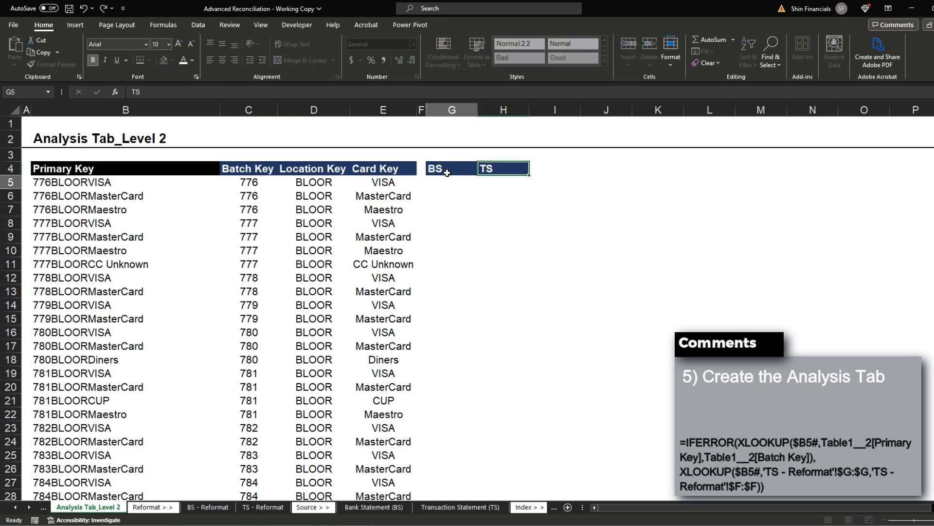
Step: Center the BS and TS headers and give them a dark gray fill
key("Up")
key("shift+Right")
key("alt+h")
key("a")
key("c")
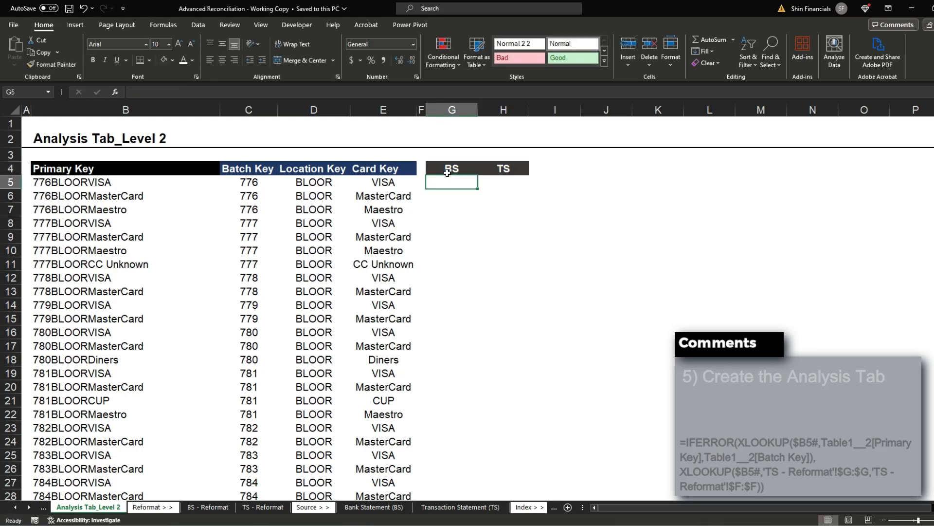
Step: Start a SUMIFS formula in G5 with the Value column of the BS - Reformat table as sum range
type("=sumifs(")
key("ctrl+Page_Down")
key("ctrl+Page_Down")
key("ctrl+Home")
key("Right")
key("Right")
key("Right")
key("Right")
key("Right")
key("Right")
key("Down")
key("Left")
key("ctrl+shift+Down")
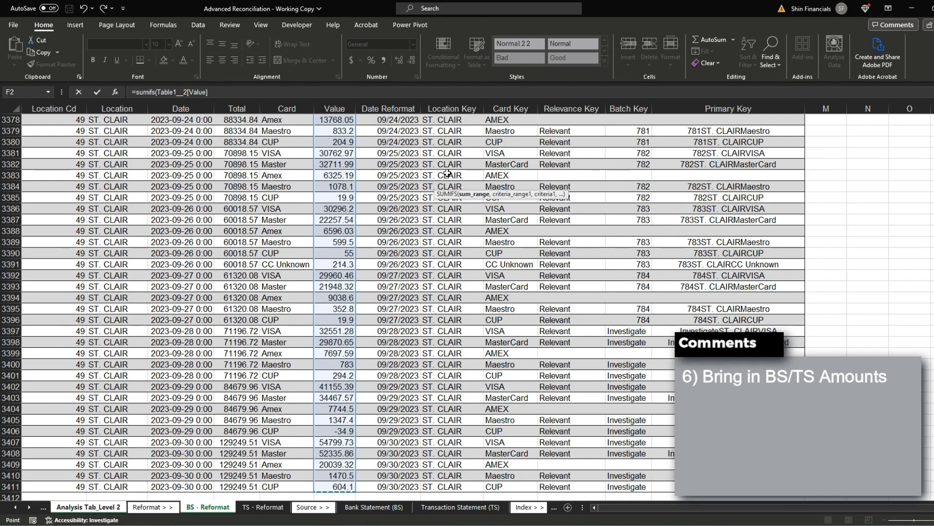
Step: Complete the G5 SUMIFS with Table1__2[Primary Key] as criteria range and $B5# as the criterion
type(",")
key("ctrl+Right")
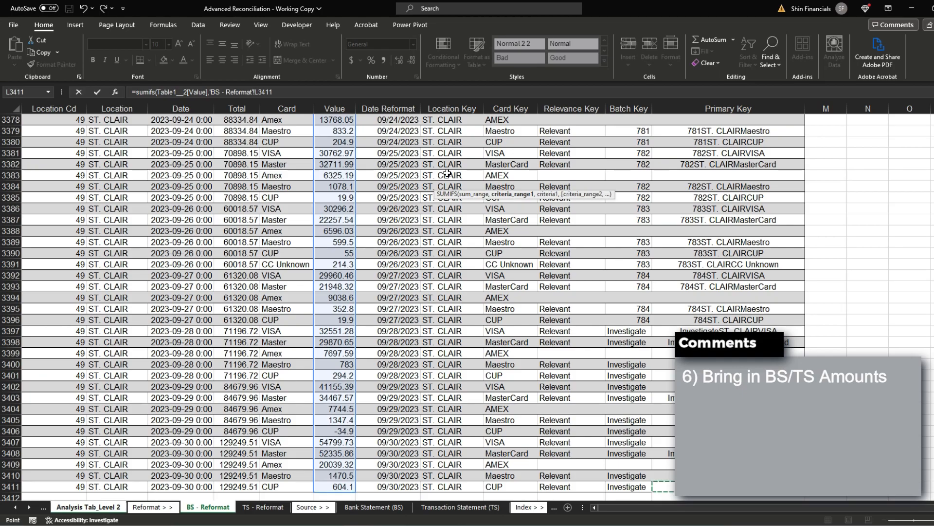
key("ctrl+Up")
key("Down")
key("ctrl+shift+Down")
type(",0")
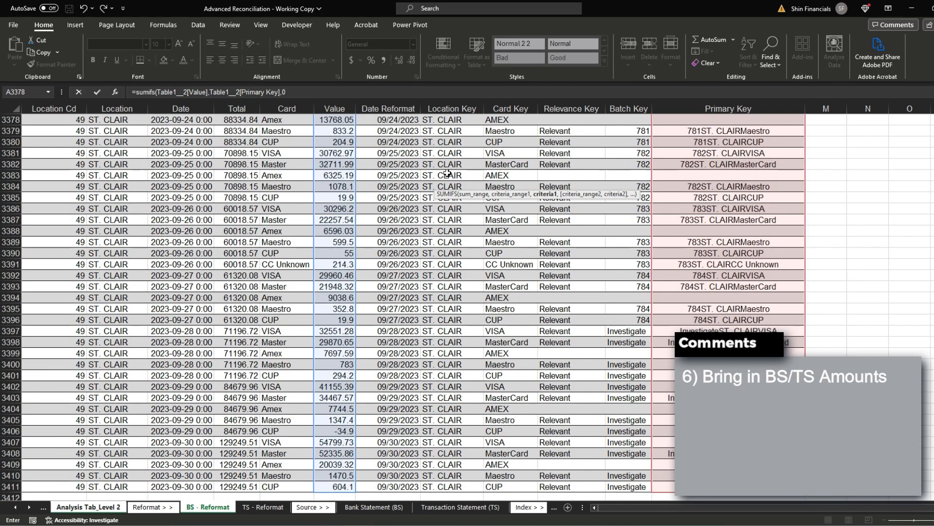
key("Return")
key("Up")
key("F2")
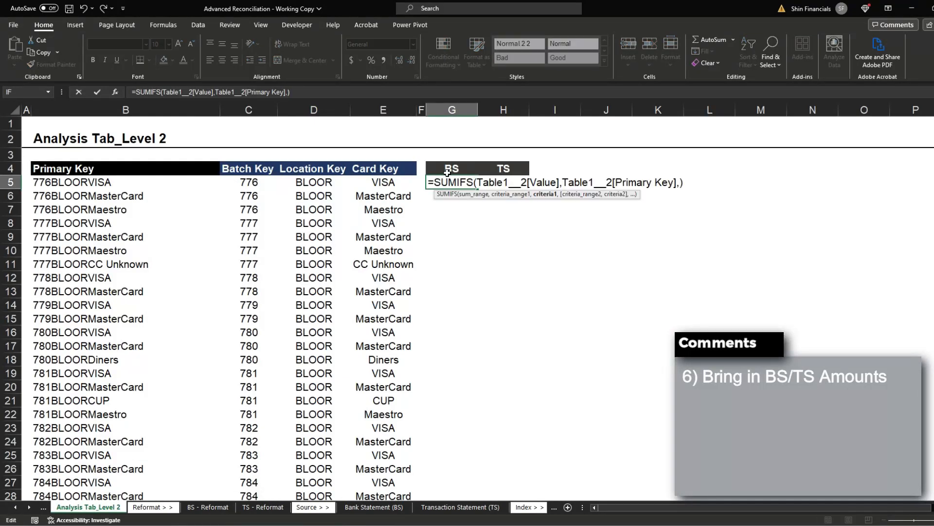
type("$B5#")
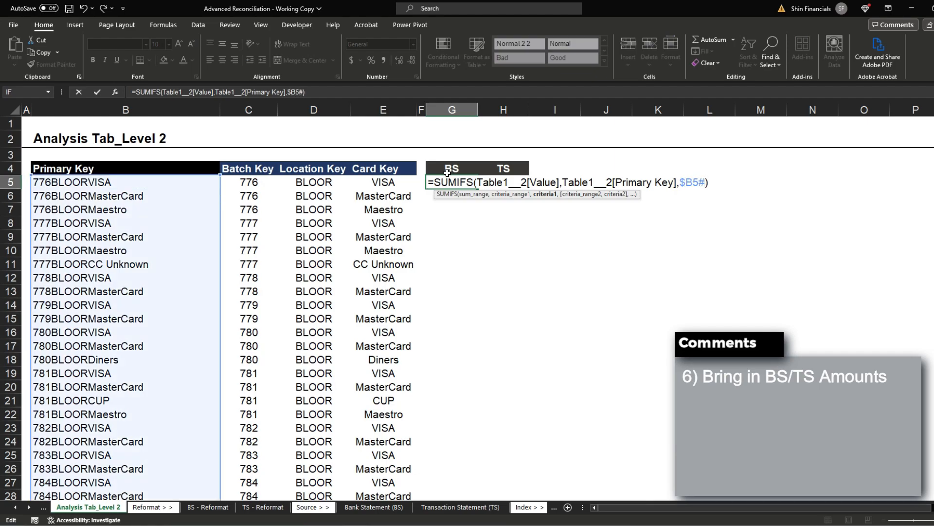
key("Tab")
Step: Sum the TS amounts in H5 with SUMIFS over 'TS - Reformat'!$A:$A, matching 'TS - Reformat'!$G:$G to $B5#
type("=sumifs(")
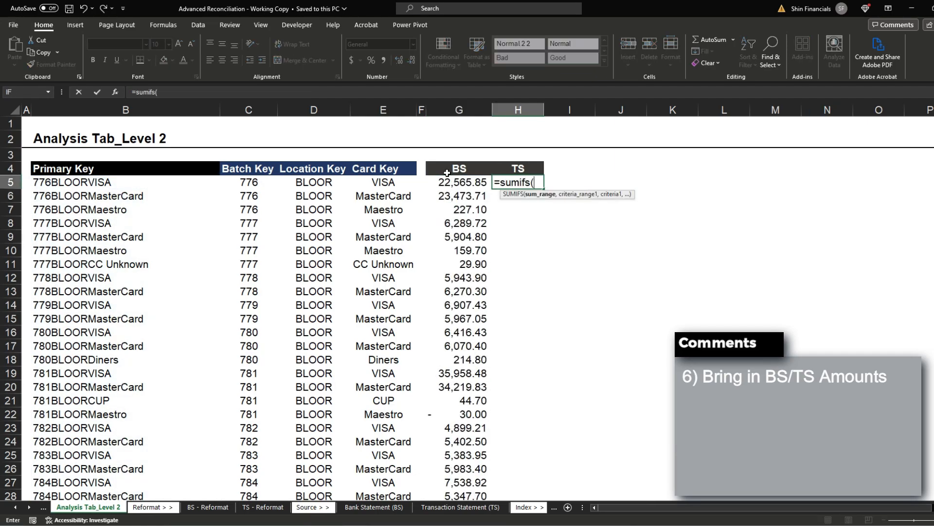
key("ctrl+Page_Down")
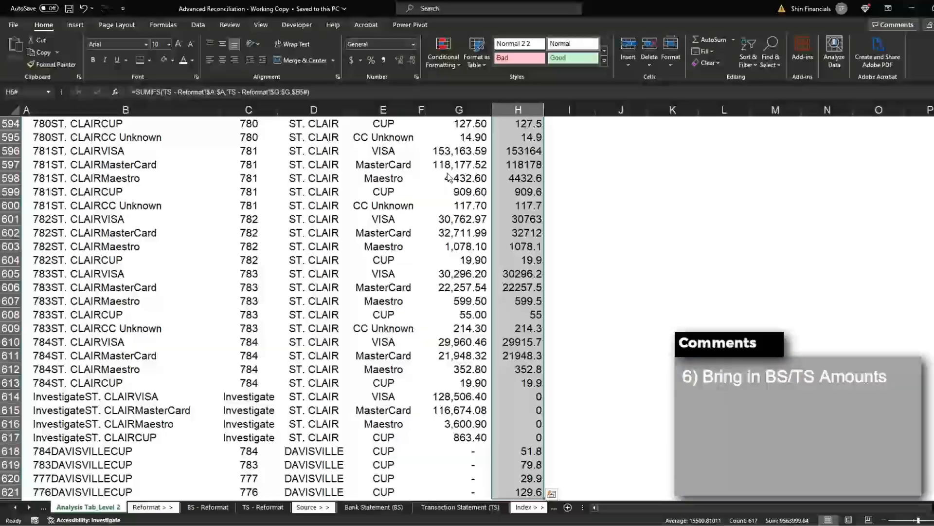
key("ctrl+BackSpace")
Step: Copy the TS header into I4, rename it Difference, and give it a black fill
key("Up")
key("ctrl+c")
key("Right")
key("ctrl+v")
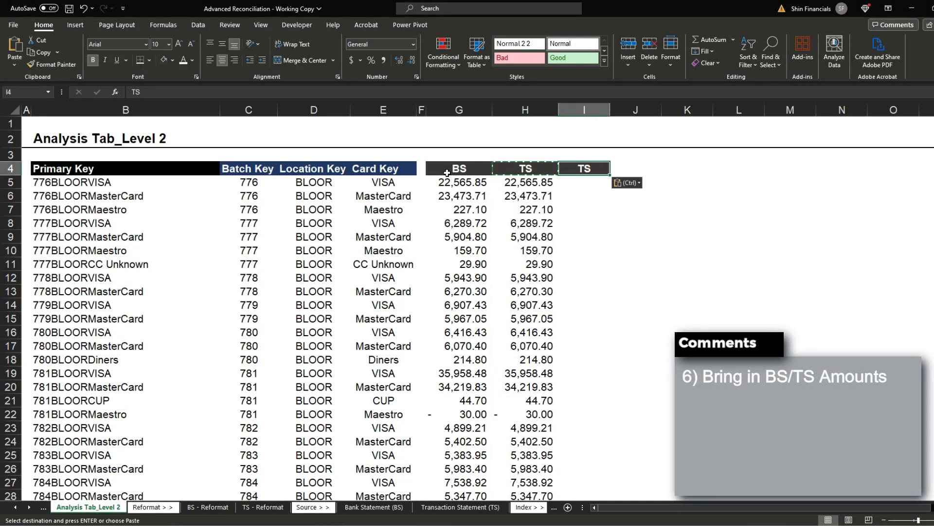
type("Difference")
key("Up")
key("alt+h")
key("h")
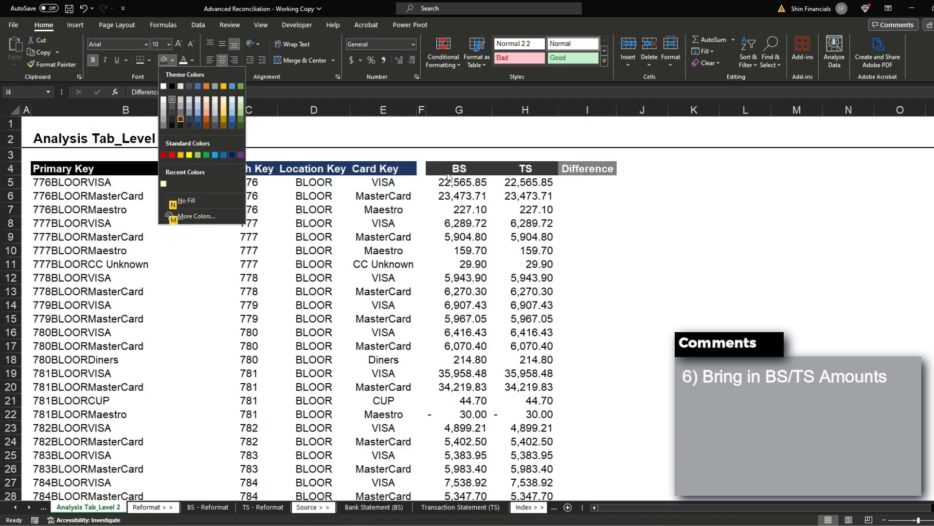
left_click(172, 86)
Step: Calculate the differences in I5 by subtracting the spilled TS amounts from the spilled BS amounts
left_click(575, 184)
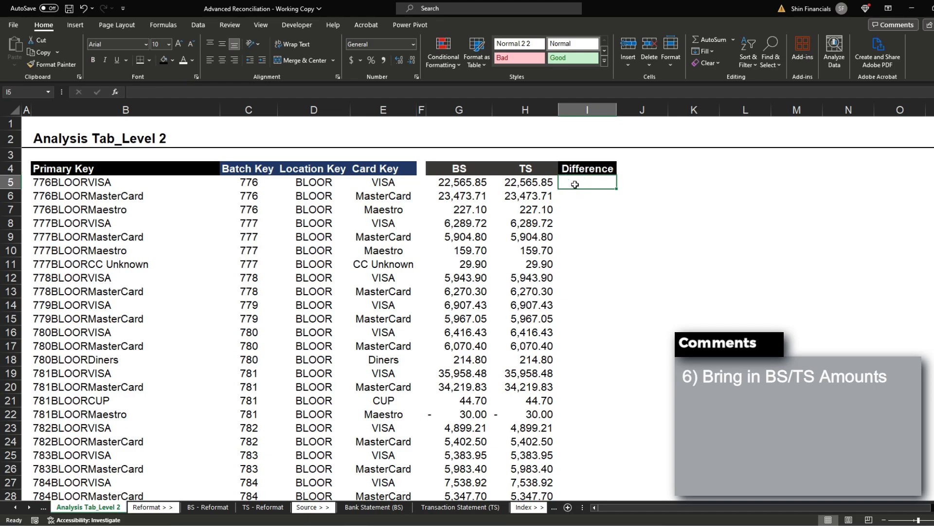
type("=")
key("Left")
key("Left")
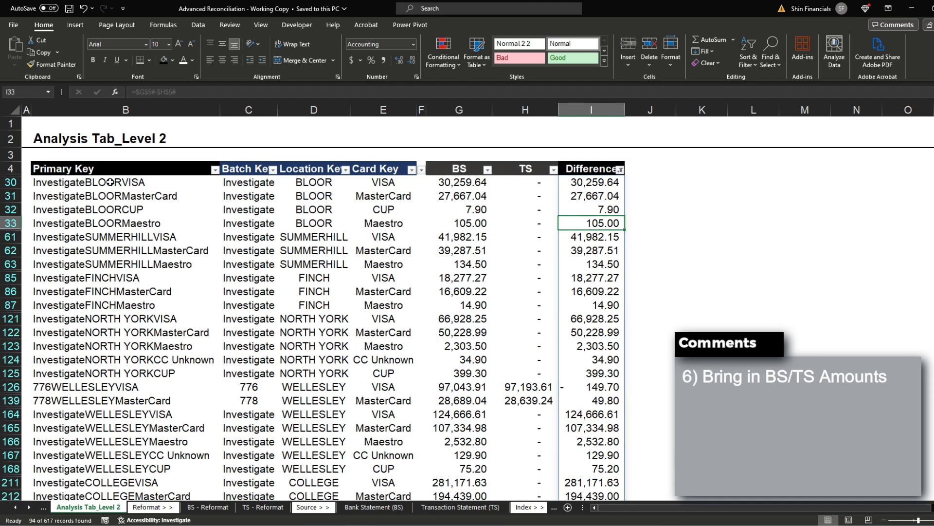
Step: Review the rows with differences and open the Required sheet to read the reconciliation details
left_click_drag(88, 170, 590, 384)
left_click(574, 358)
left_click(43, 505)
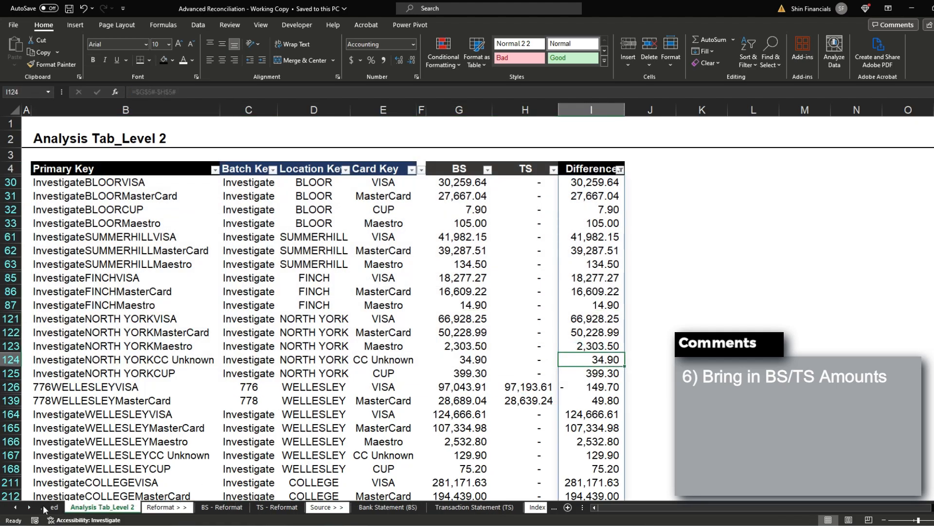
scroll(158, 442, "up", 3)
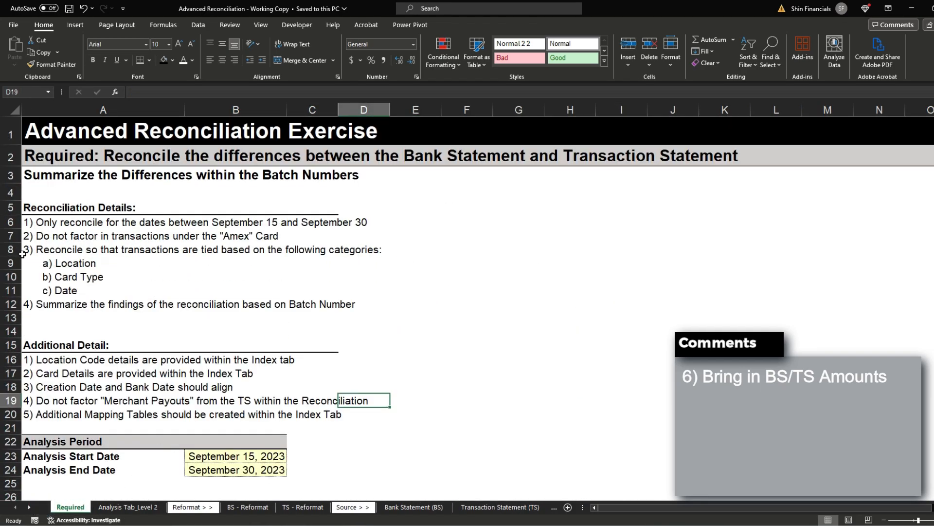
Step: Return to the Analysis Tab_Level 2 sheet and remove the filter from the reconciliation table
left_click_drag(49, 176, 367, 175)
left_click(130, 507)
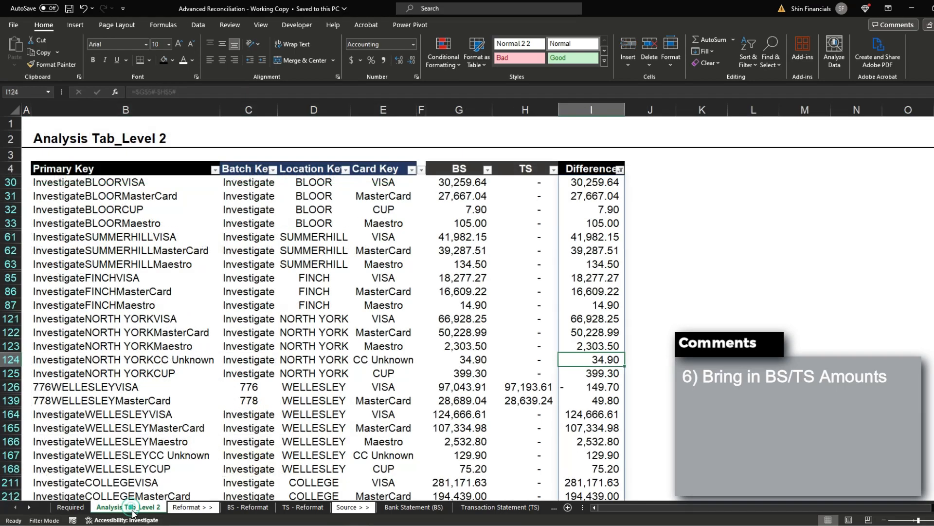
left_click(572, 247)
key("ctrl+shift+l")
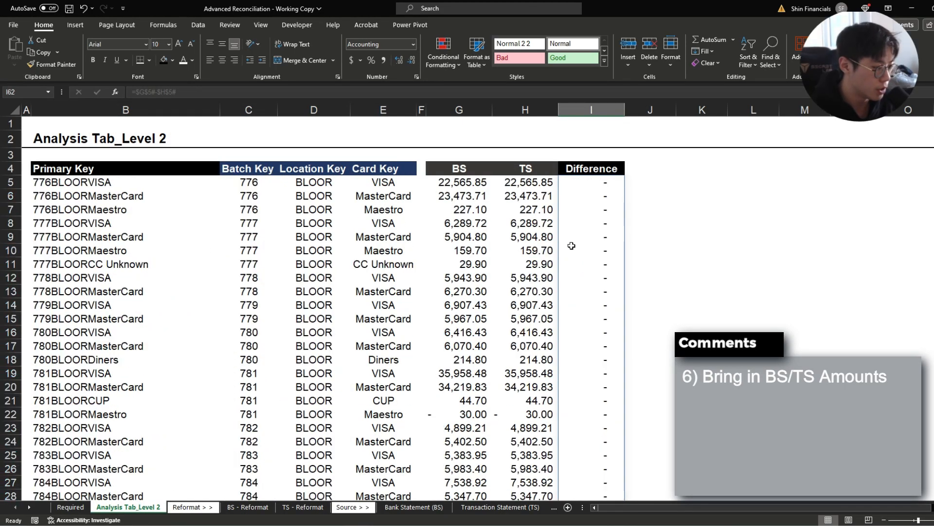
Step: Insert a new worksheet before Analysis Tab_Level 2, name it Analysis Tab_Level 1, and save the workbook
key("shift+F11")
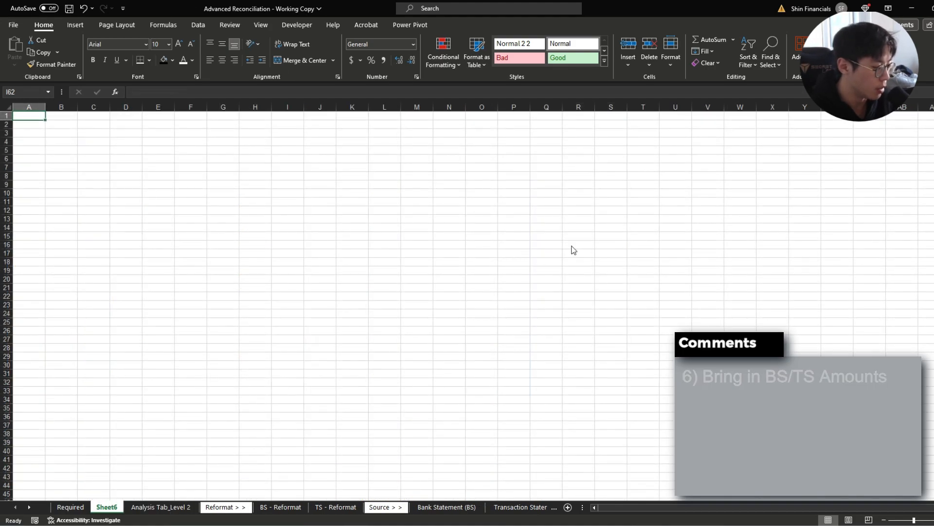
key("alt+h")
type("orAnalysis Tab_Level 1")
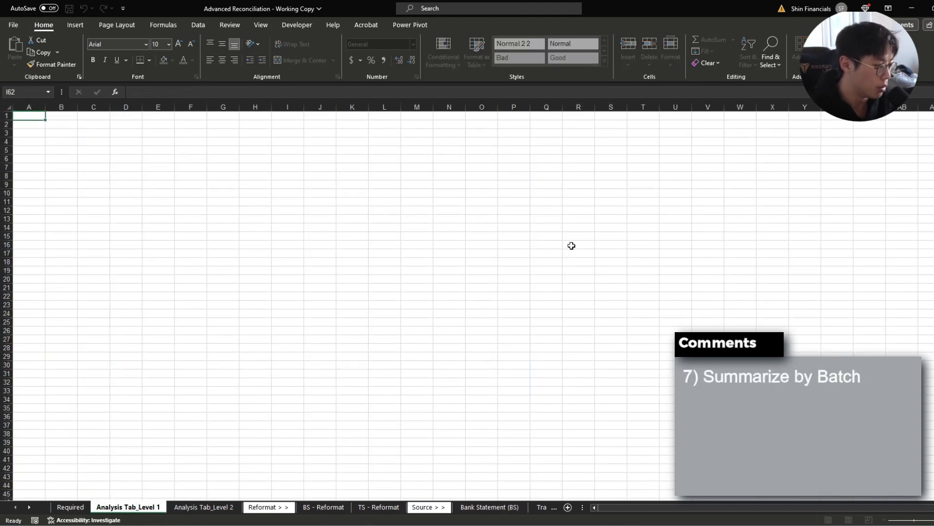
key("Return")
key("ctrl+s")
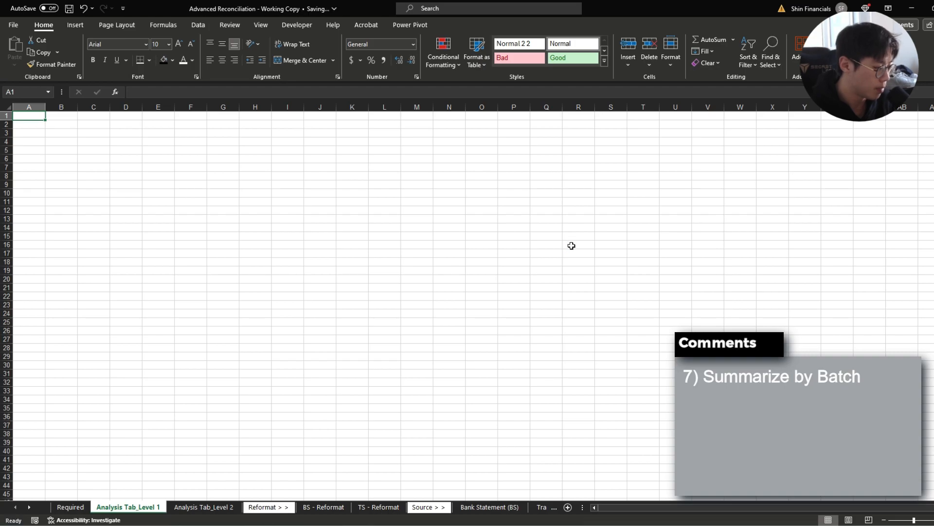
Step: Add a thick bottom border across row 2, enter the bold, enlarged title Analysis Tab_Level 1 in B2, and narrow column A
scroll(332, 209, "up", 4)
left_click(95, 146)
key("Up")
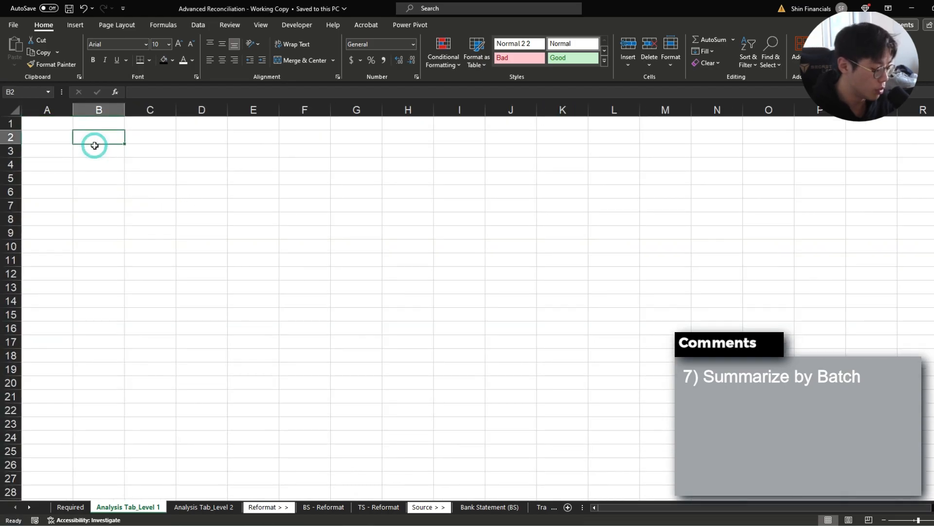
key("shift+space")
key("alt")
key("g")
key("Escape")
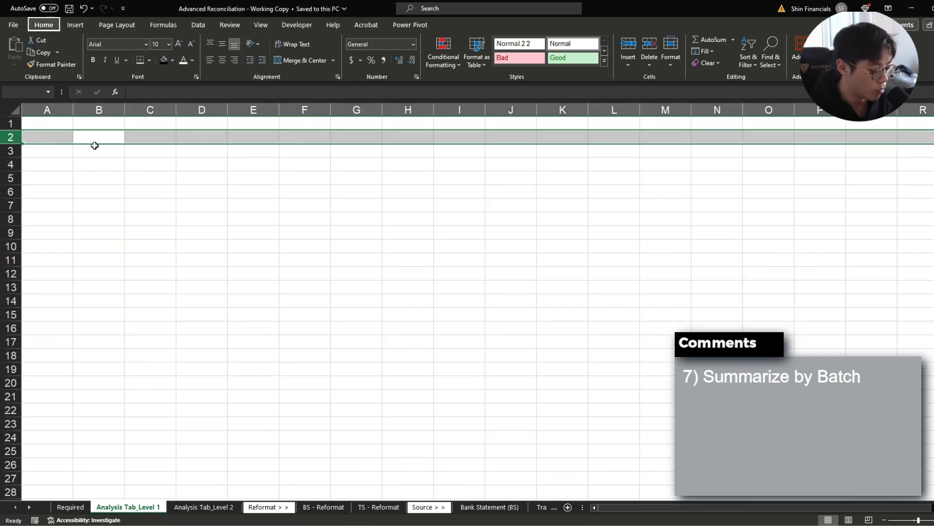
key("h")
key("b")
key("h")
key("Left")
key("Right")
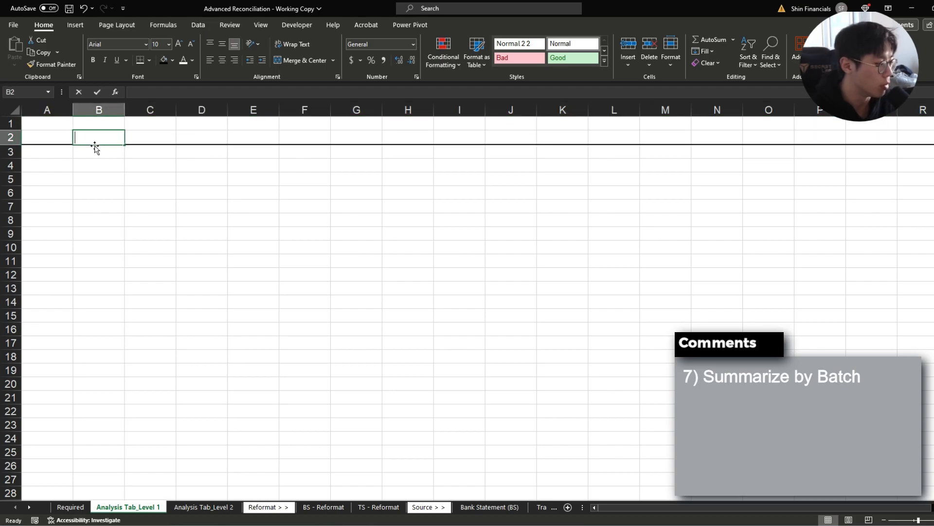
type("ana")
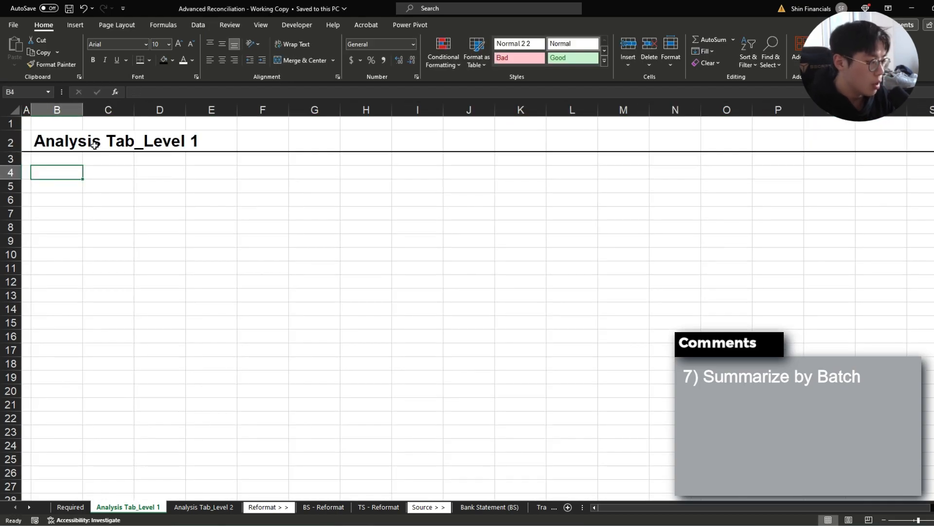
Step: Enter the header Batch Key in B4 and make it bold
type("Batch Key")
key("Return")
key("Up")
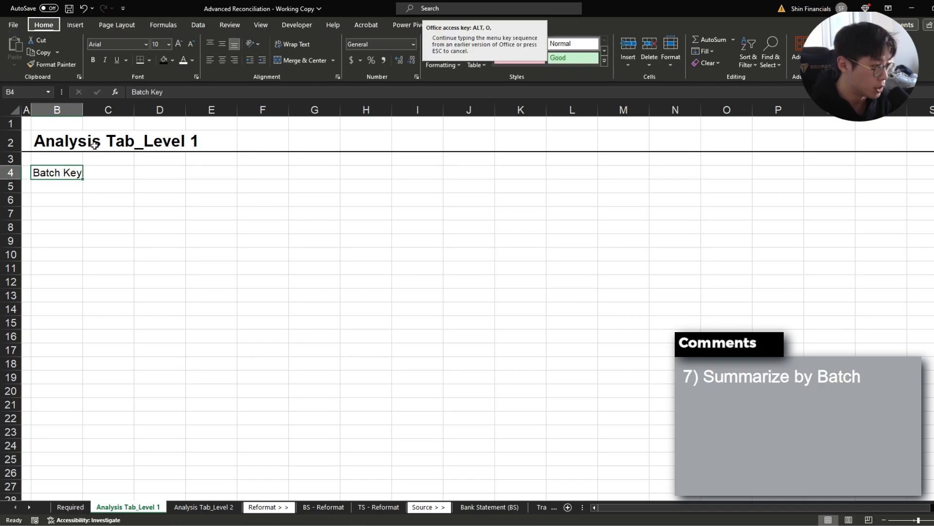
key("ctrl+b")
Step: List the distinct batch keys in B5 with UNIQUE over the spilled range 'Analysis Tab_Level 2'!$C$5#
key("Down")
type("=")
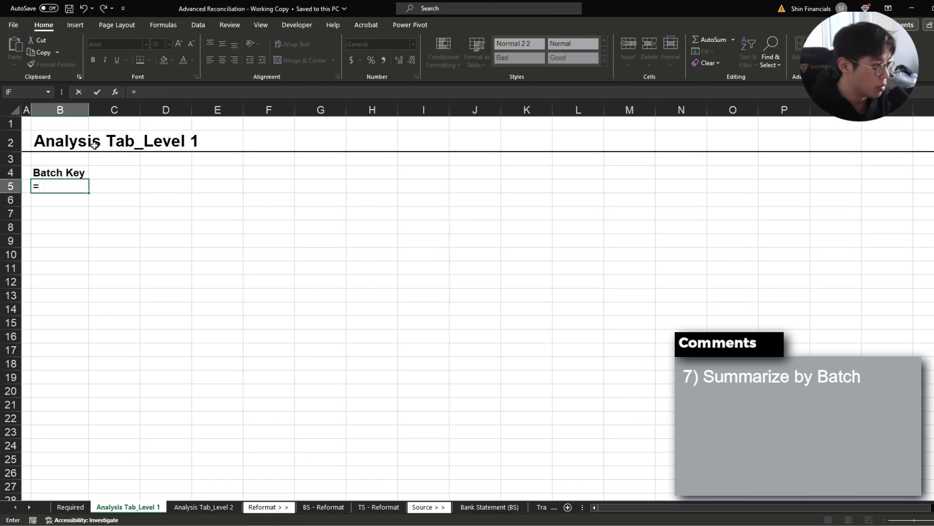
type("unique(")
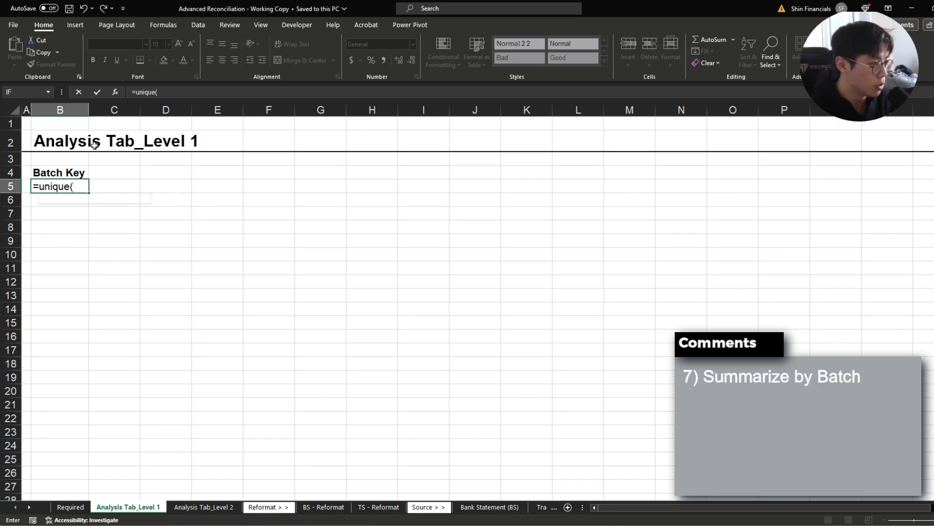
key("ctrl+Page_Down")
key("Right")
key("Down")
key("Down")
key("Down")
key("Down")
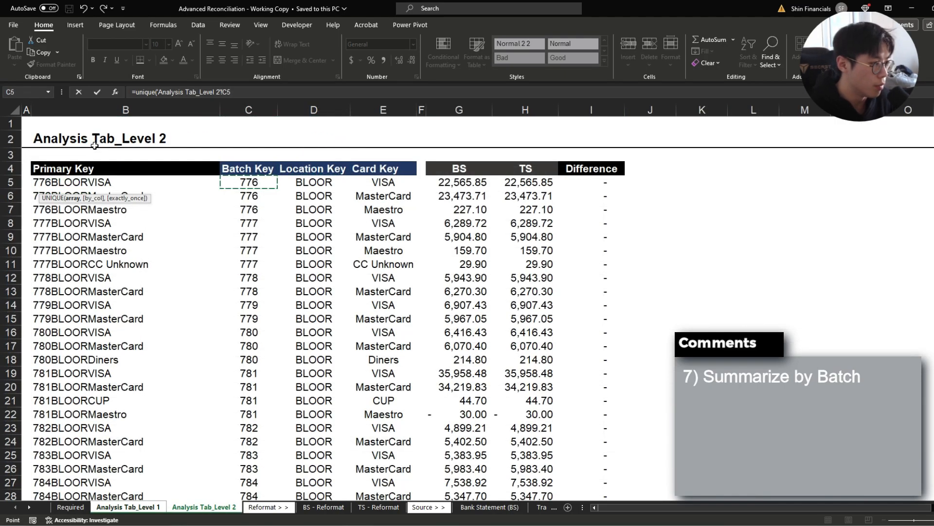
key("Return")
key("Up")
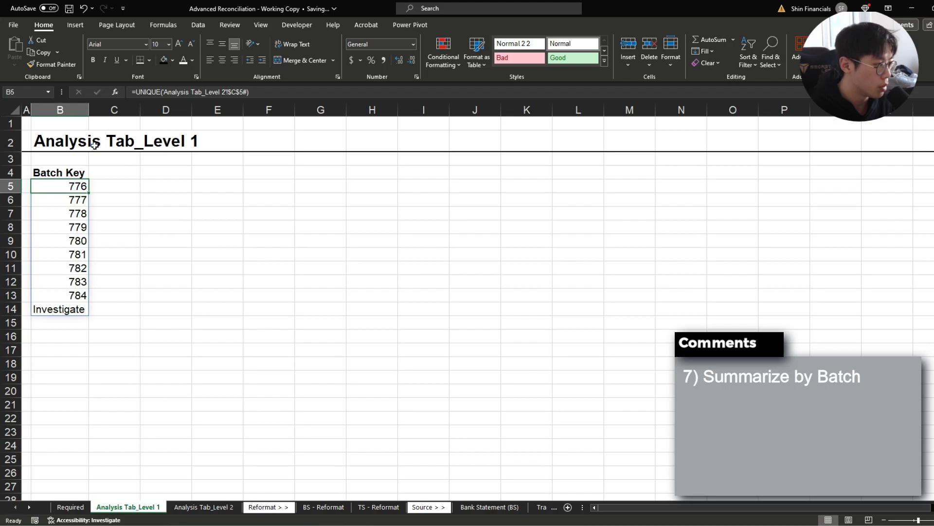
Step: Center the batch keys in B5:B14
key("shift+Down")
key("shift+Down")
key("shift+Down")
key("shift+Down")
key("shift+Down")
key("shift+Down")
key("shift+Down")
key("shift+Down")
key("shift+Down")
key("alt+h")
key("a")
key("c")
key("Left")
key("Right")
key("ctrl+Down")
Step: Open the BS - Reformat sheet and examine the dates of the rows with the Investigate batch key
key("ctrl+Page_Down")
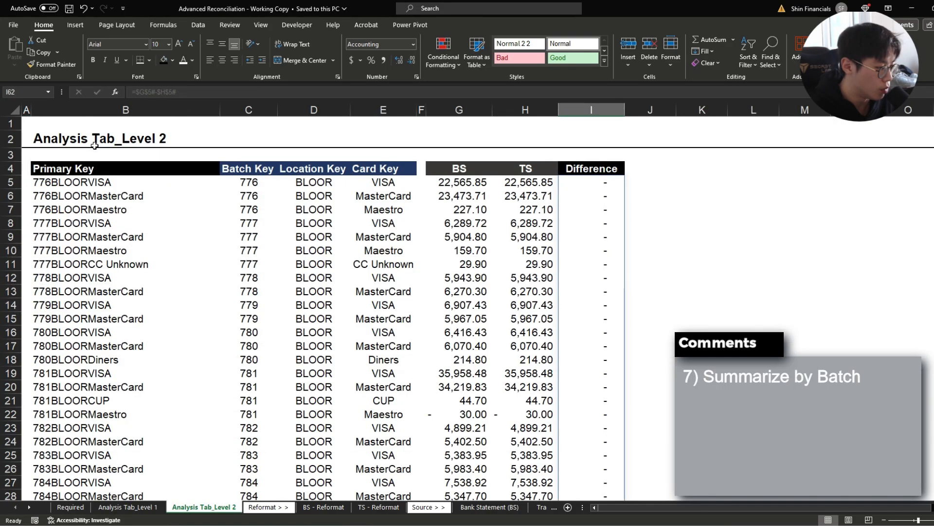
key("ctrl+Page_Down")
key("ctrl+Page_Down")
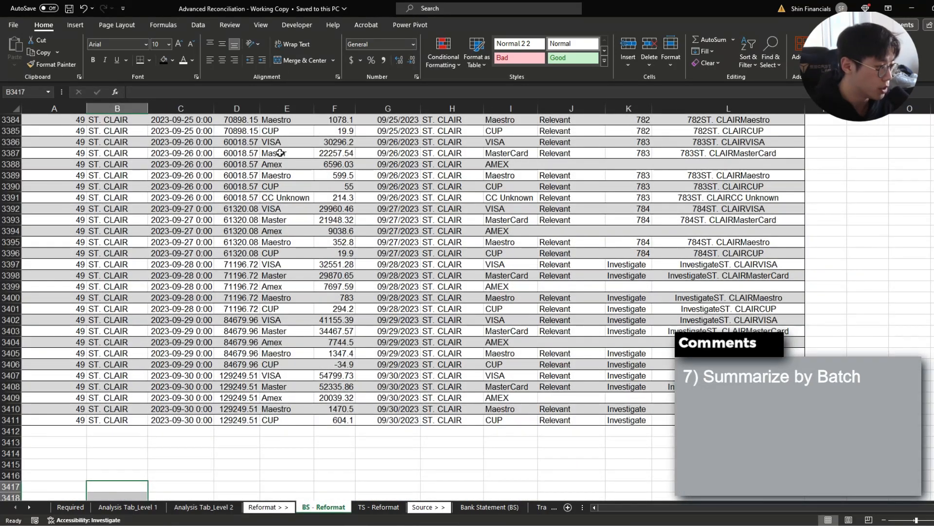
left_click(193, 284)
left_click(205, 329)
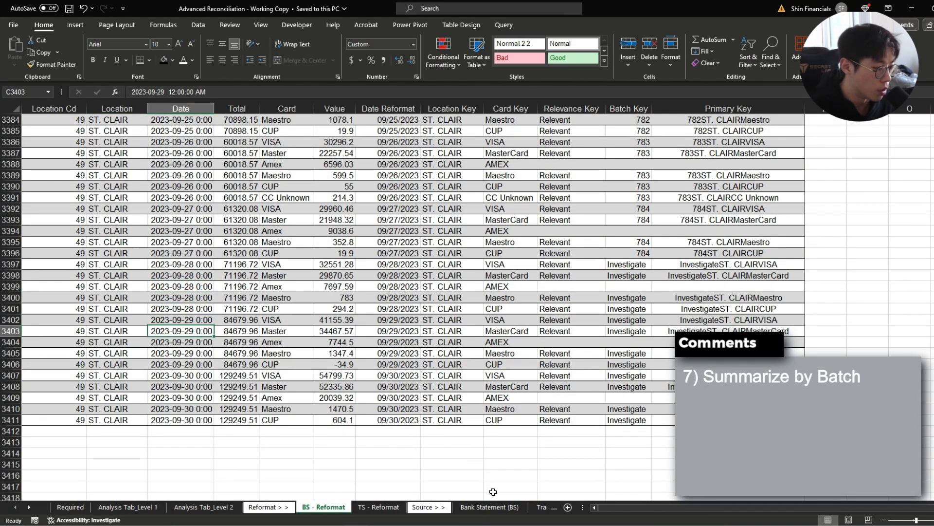
Step: Open the Index sheet and check which creation dates the Batch - Index table covers
left_click(32, 508)
left_click(32, 508)
left_click(527, 508)
left_click(531, 508)
key("ctrl+Page_Down")
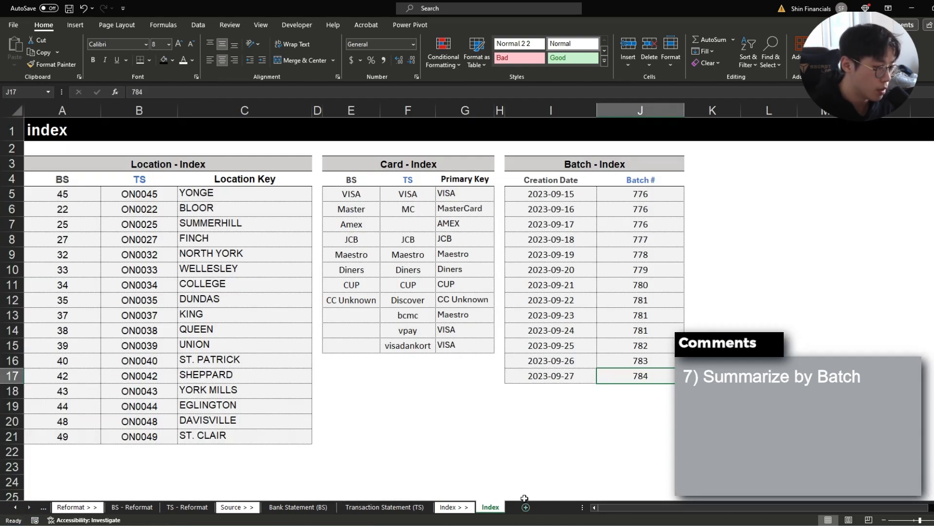
left_click(552, 386)
left_click(564, 381)
left_click(565, 392)
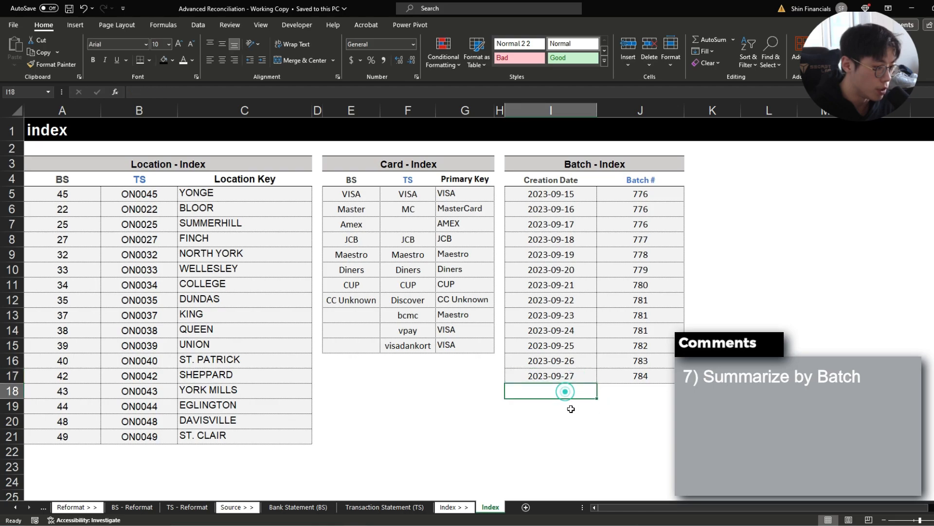
left_click(572, 410)
left_click(577, 422)
Step: Go back to BS - Reformat and review the dates and batch keys of the Investigate rows
left_click(132, 507)
left_click(349, 306)
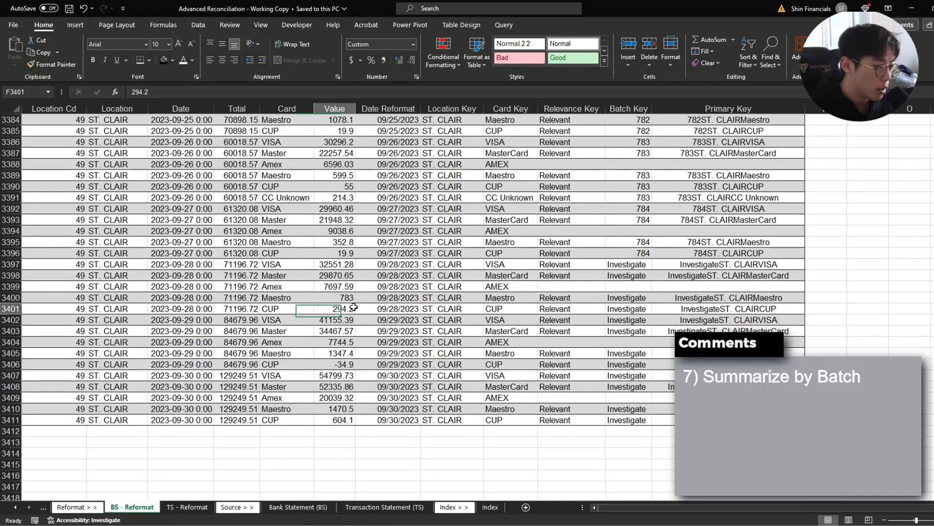
left_click(620, 298)
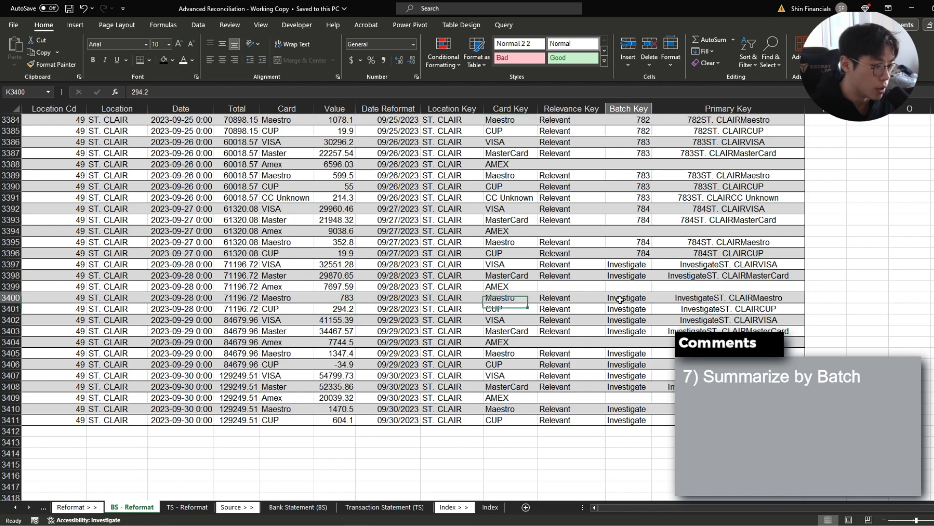
left_click(225, 265)
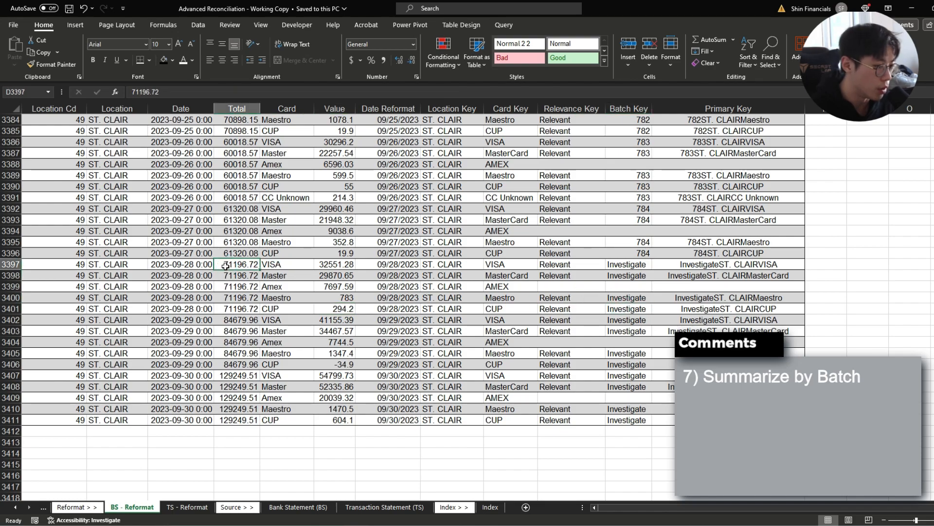
Step: In the Batch Key formula in K2, change the XLOOKUP not-found result to "Investigate - "&TEXT([@[Date Reformat]],"MMMM DD")
left_click(635, 255)
scroll(636, 257, "up", 5)
key("ctrl+Up")
key("Down")
key("ctrl+s")
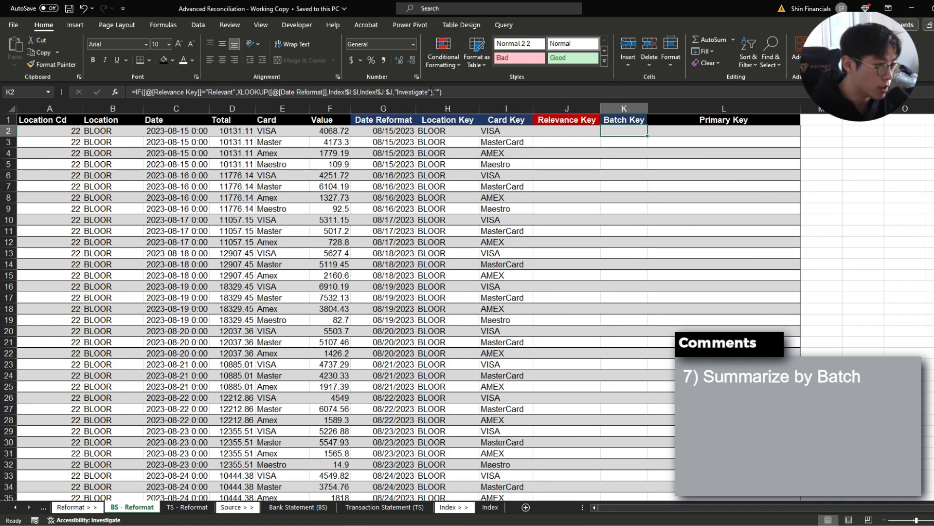
left_click(429, 91)
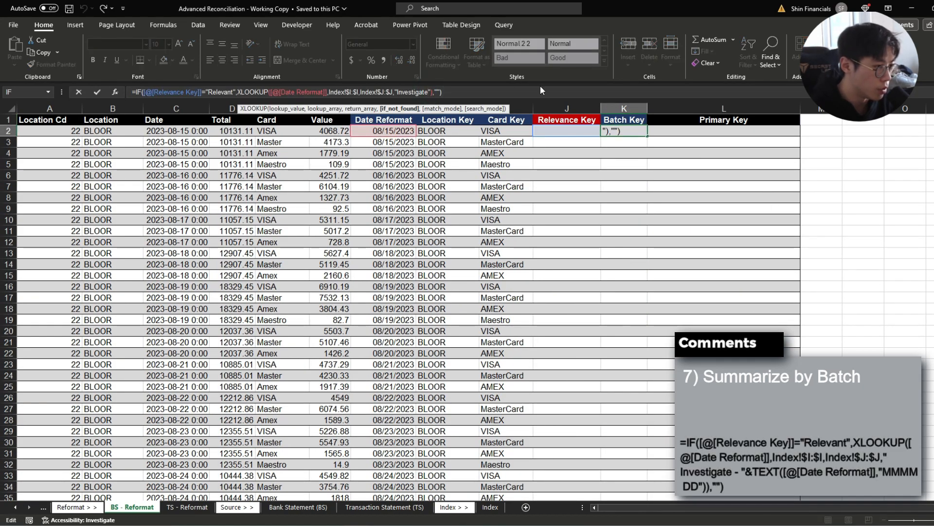
type("- \"")
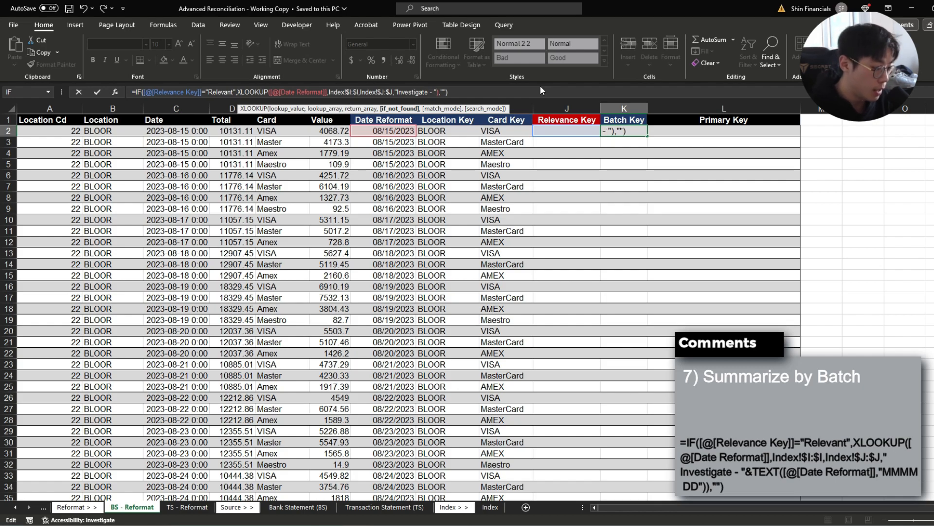
type("&")
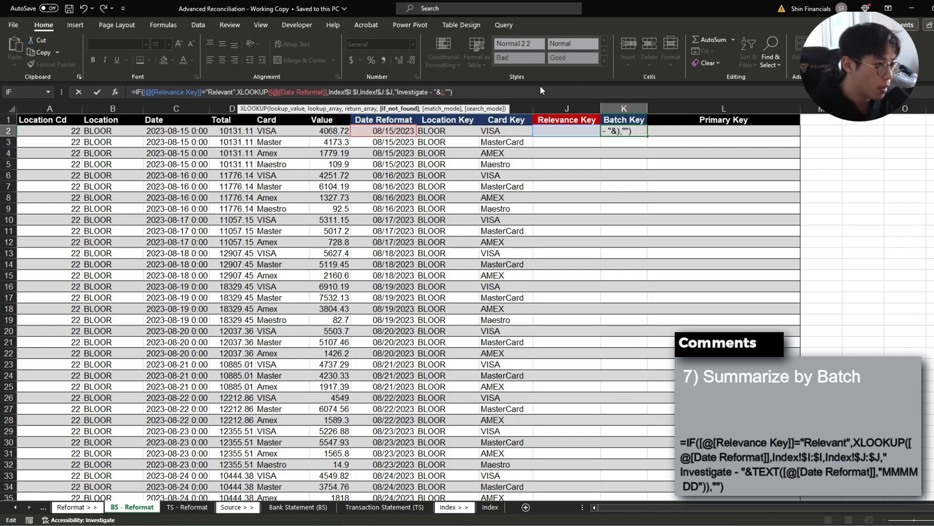
type("TEXT(")
right_click(540, 86)
left_click(419, 128)
left_click(396, 132)
type(",\"MMMM DD")
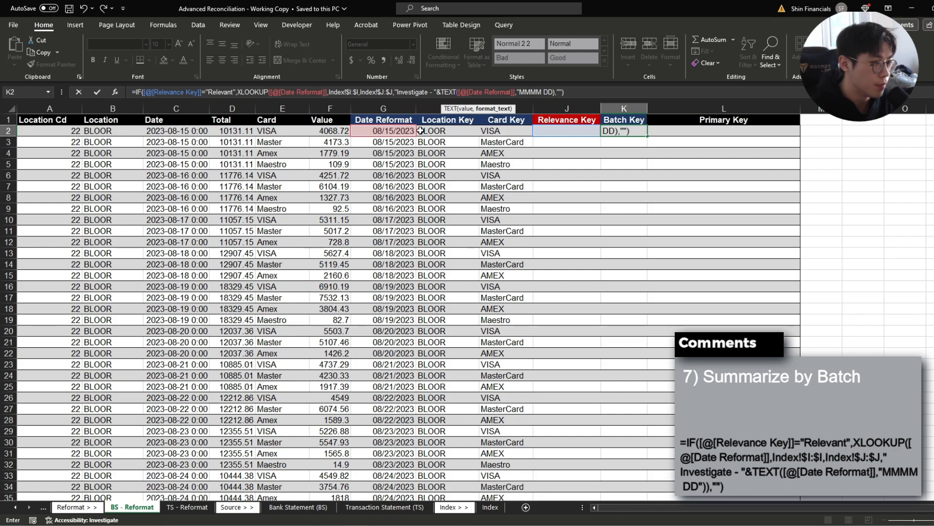
key("Return")
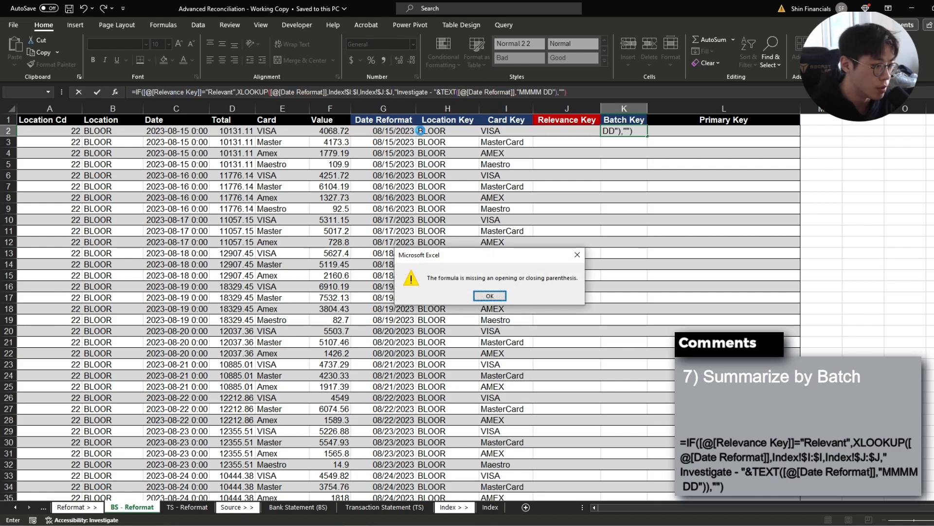
Step: Add the missing closing parenthesis after "MMMM DD", commit the Batch Key formula, and go to the end of the column
key("Return")
left_click(431, 92)
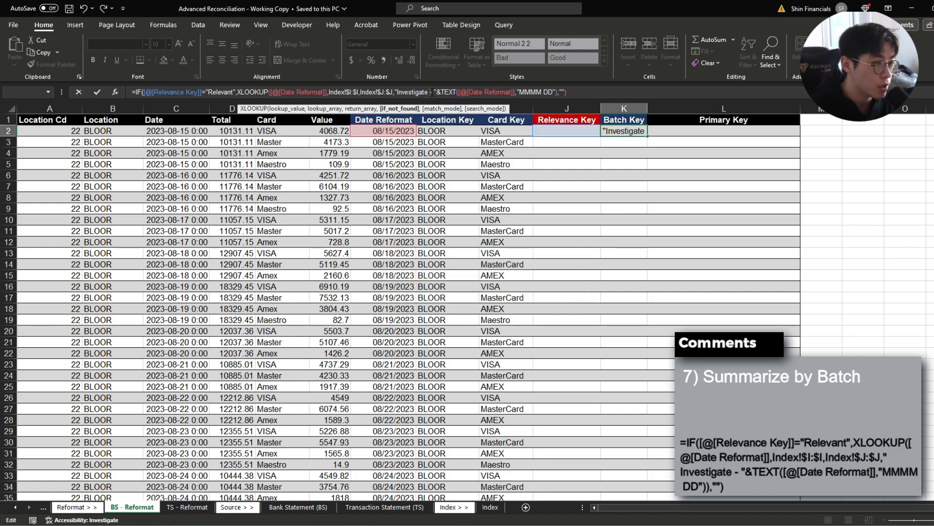
left_click(520, 93)
left_click(555, 92)
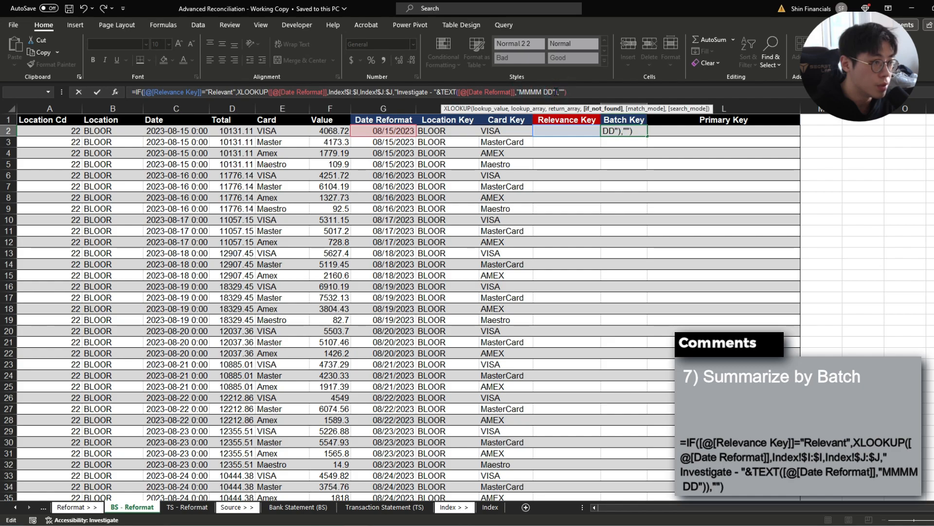
type(")")
key("Return")
key("ctrl+Down")
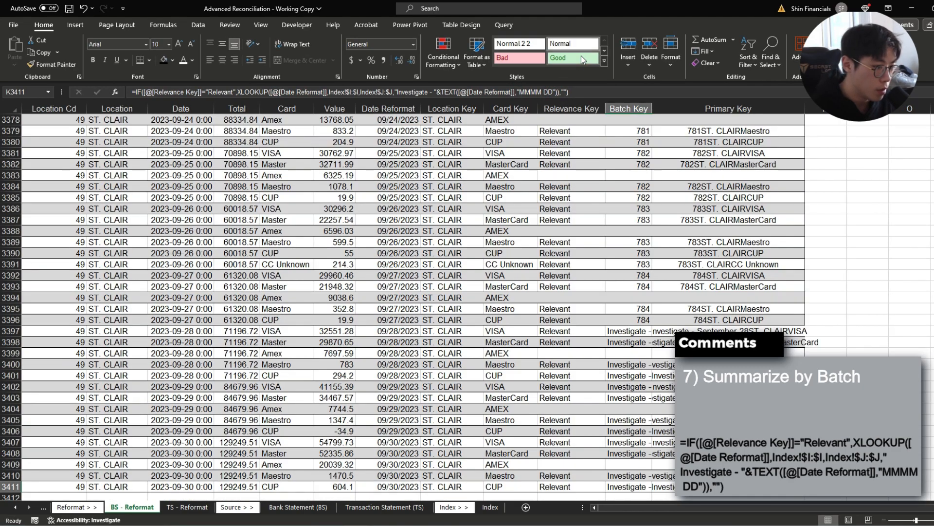
Step: AutoFit the width of the Batch Key column in BS - Reformat
left_click(628, 330)
key("ctrl+space")
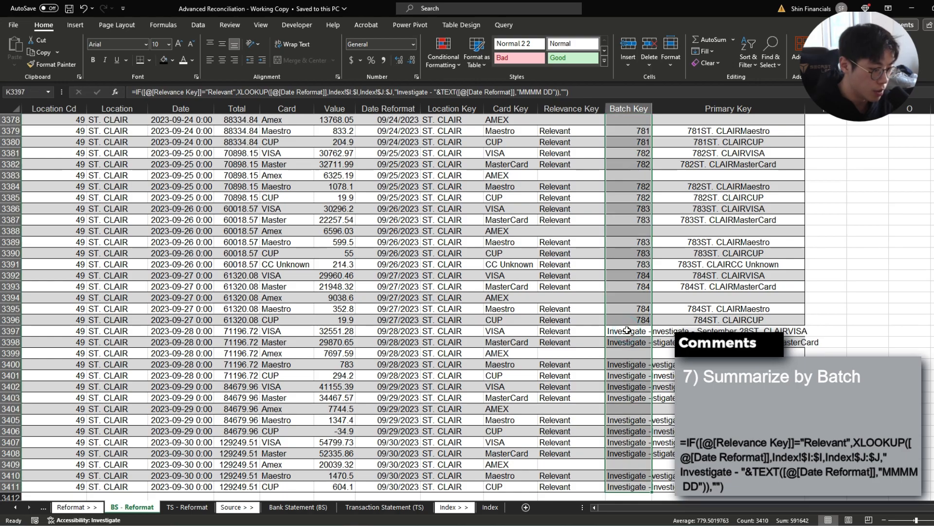
key("alt")
key("h")
key("o")
key("i")
left_click(628, 331)
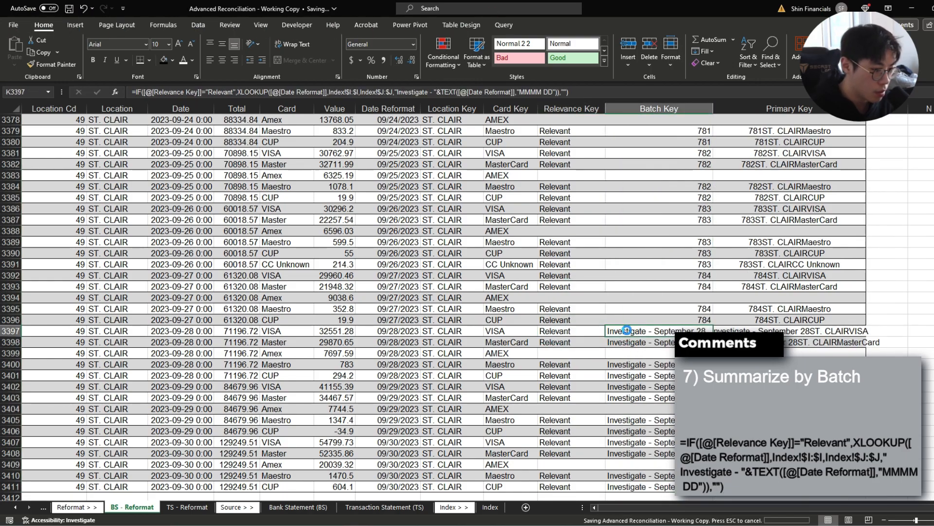
Step: Return to Analysis Tab_Level 1, AutoFit column B to the batch key list, and save the workbook
key("ctrl+Page_Up")
key("ctrl+Page_Up")
key("ctrl+Page_Down")
key("ctrl+Page_Up")
key("ctrl+Page_Up")
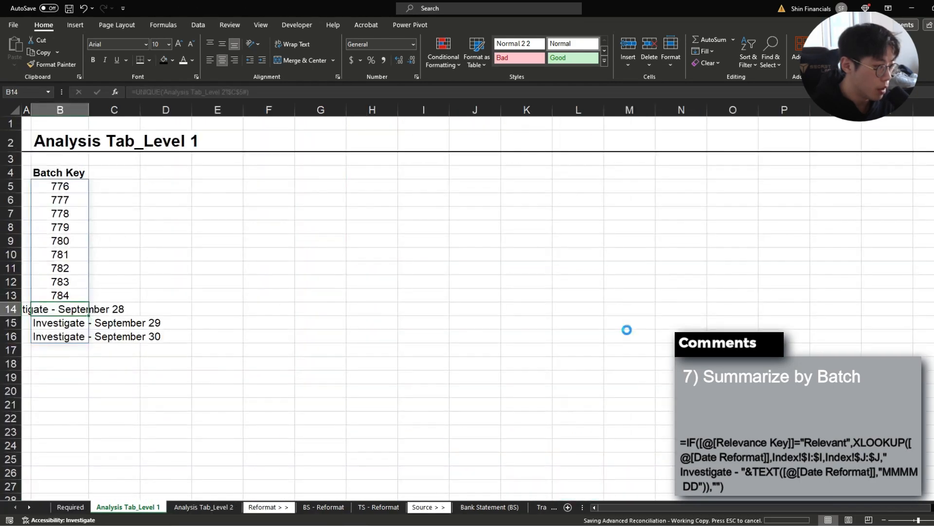
key("ctrl+Up")
key("ctrl+shift+Down")
key("alt+h")
key("o")
key("i")
key("ctrl+s")
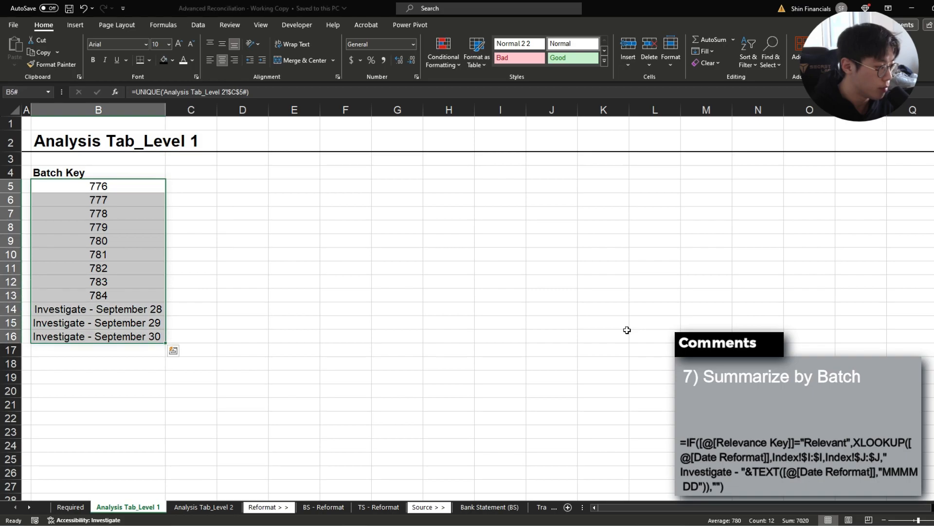
Step: Left-align the batch keys in column B of Analysis Tab_Level 1 and save the workbook
key("alt+h")
key("a")
key("c")
key("shift+BackSpace")
key("ctrl+s")
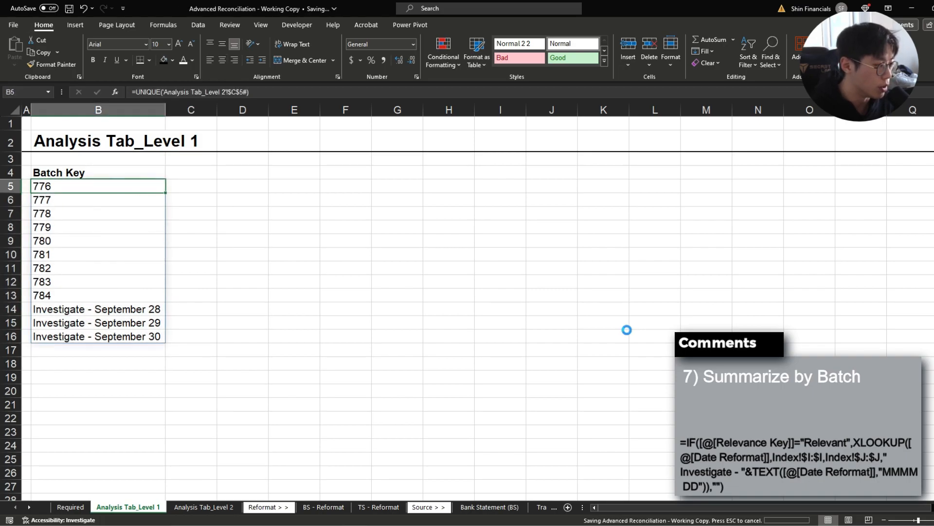
Step: Hide the sheet's gridlines and give the Batch Key header a grey fill with a bottom border
key("ctrl+Down")
key("Up")
key("Right")
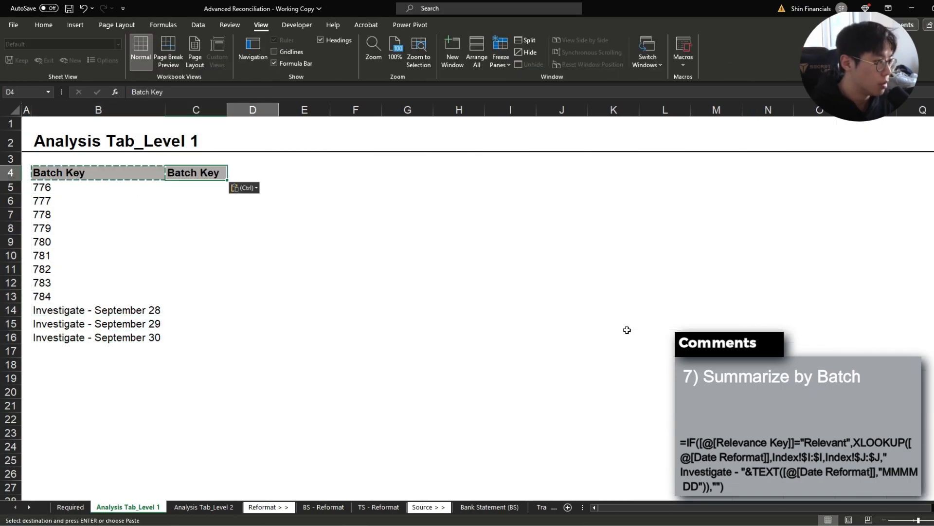
Step: Copy the Batch Key header format into C4 and D4 and label the two headers BS and TS
type("Batch Key")
key("Left")
key("Escape")
type("BS")
key("Tab")
type("TS")
key("Return")
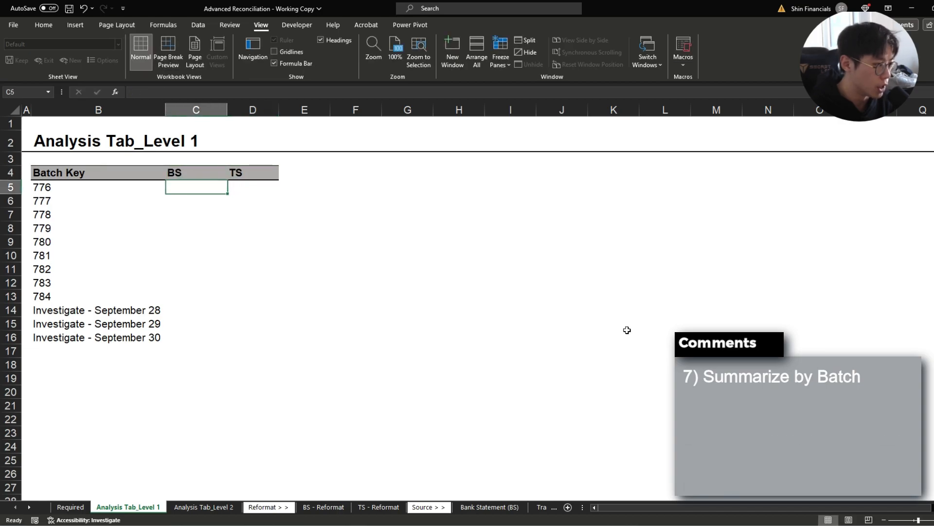
Step: Center the BS and TS headers in C4:D4
key("Up")
key("shift+Right")
key("alt+h")
key("a")
key("c")
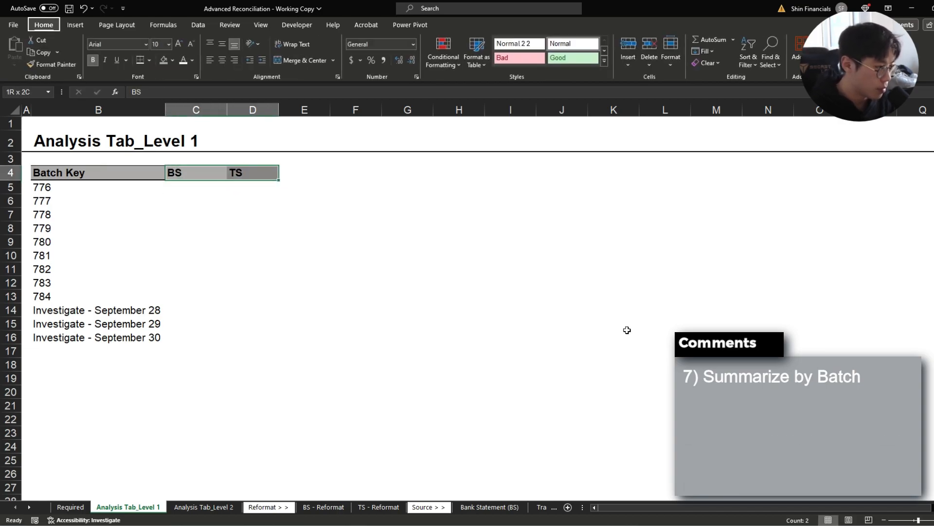
Step: Start a SUMIFS formula in C5 with column G of Analysis Tab_Level 2 as the sum range
key("Down")
type("=su")
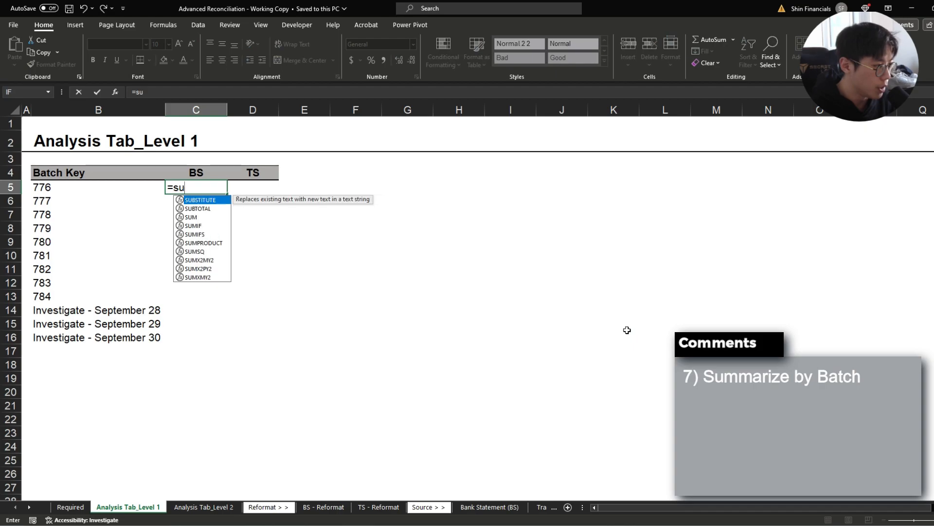
type("mifs(")
key("ctrl+Page_Down")
key("Right")
key("Right")
key("Right")
key("Right")
key("Right")
key("Right")
key("ctrl+space")
Step: Complete the C5 SUMIFS with Analysis Tab_Level 2 column C as the criteria range and $B5 as the criterion
type(",")
key("Left")
key("Left")
key("Left")
key("Left")
key("ctrl+space")
type(",")
key("ctrl+Page_Up")
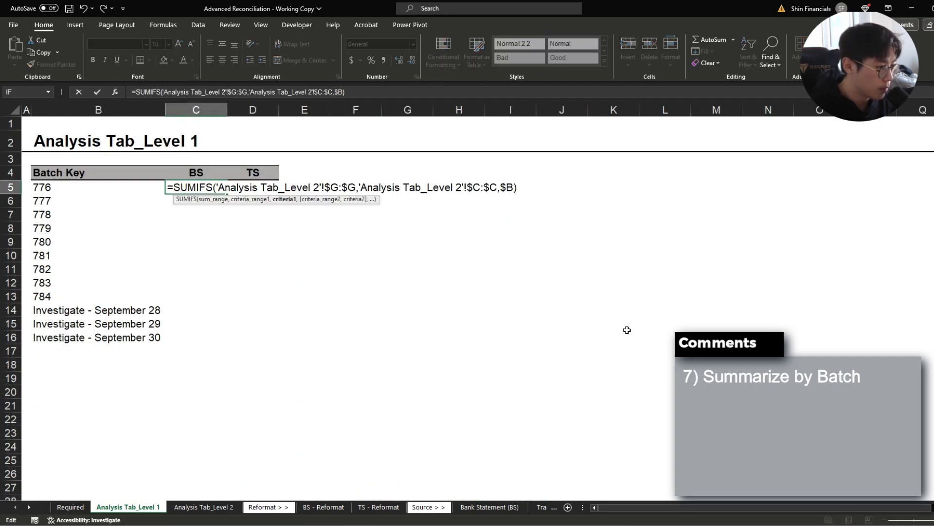
type("5")
key("Return")
Step: Change the C5 criterion to the spill reference $B5# and apply Comma Style to the resulting BS amounts
key("Up")
key("F2")
key("Left")
type("#")
key("Return")
key("Up")
key("ctrl+shift+Down")
key("alt+h")
key("k")
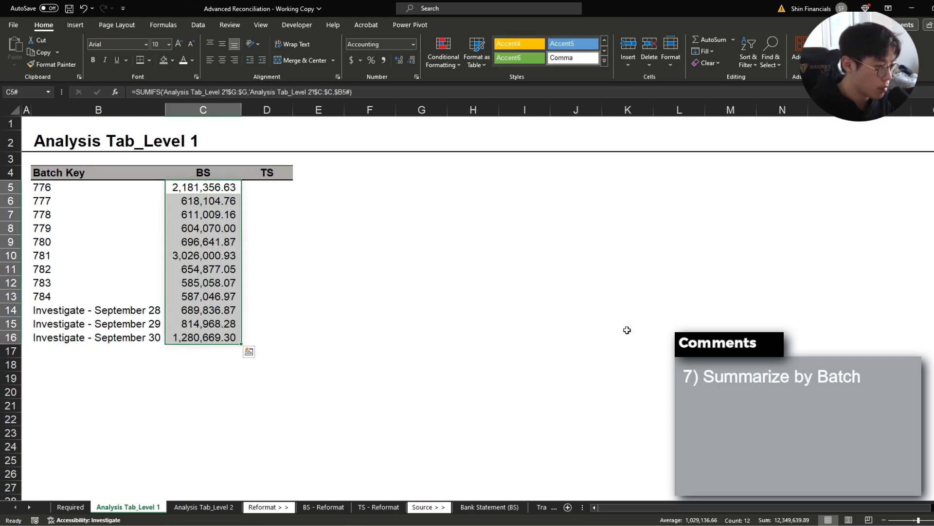
Step: Save the workbook and review the BS amounts of the Investigate rows for September 28 to 30
key("Down")
key("Down")
key("Down")
key("Down")
key("Down")
key("Down")
key("Down")
key("Down")
key("Down")
key("shift+Down")
key("shift+Down")
key("ctrl+s")
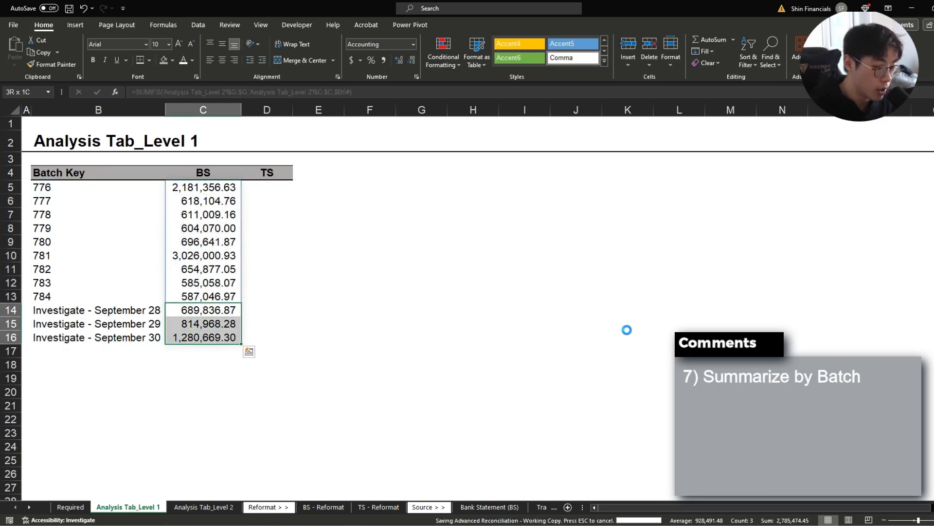
left_click(87, 310)
left_click_drag(192, 311, 194, 335)
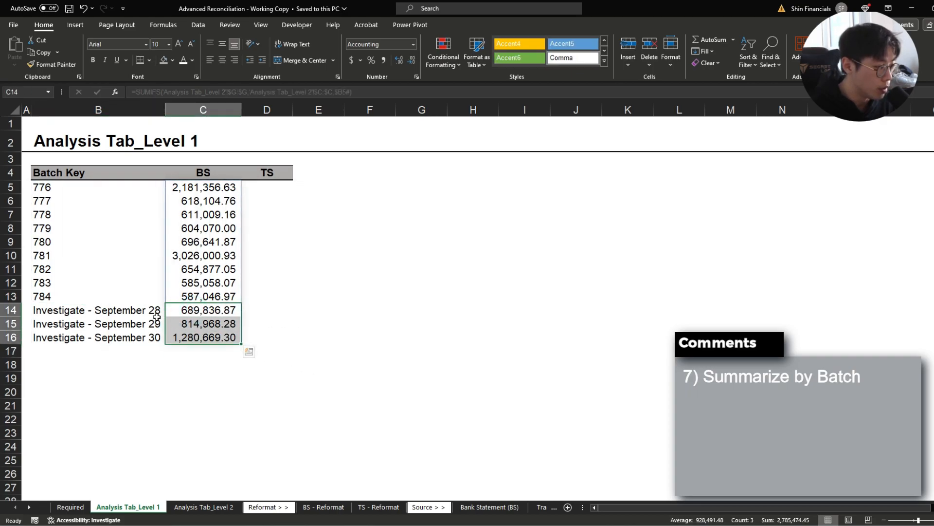
Step: Start a SUMIFS formula in D5 with the absolute column $H:$H of Analysis Tab_Level 2 as the sum range
left_click(269, 189)
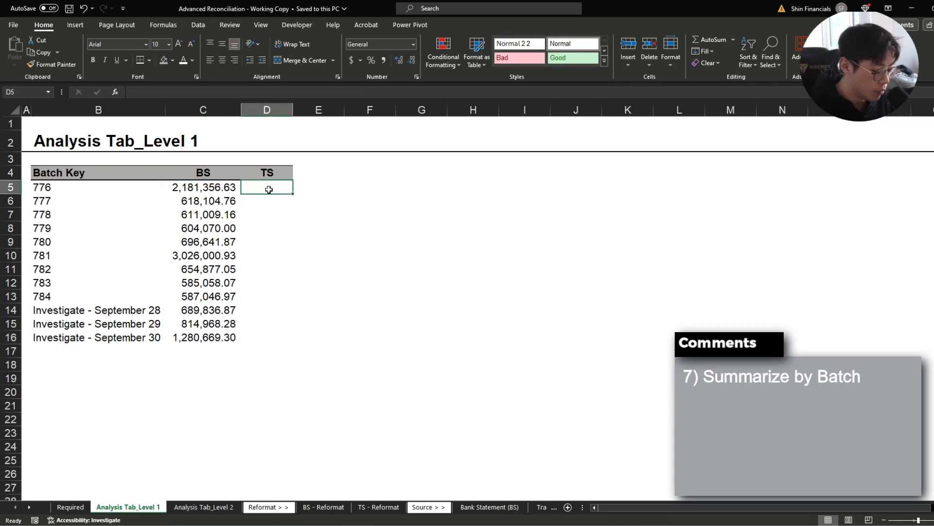
type("=sumifs(")
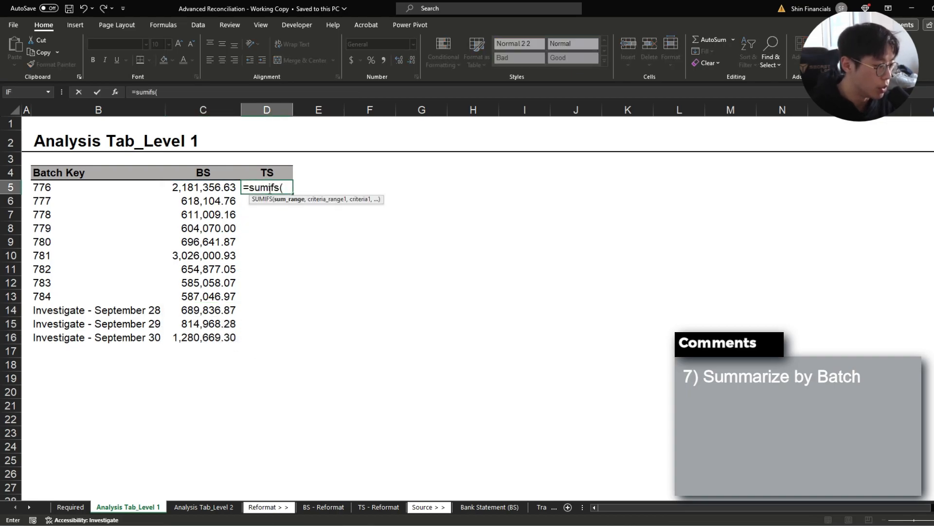
key("ctrl+Page_Down")
key("Right")
key("Right")
key("Right")
key("Right")
key("Right")
key("Right")
key("Right")
key("ctrl+space")
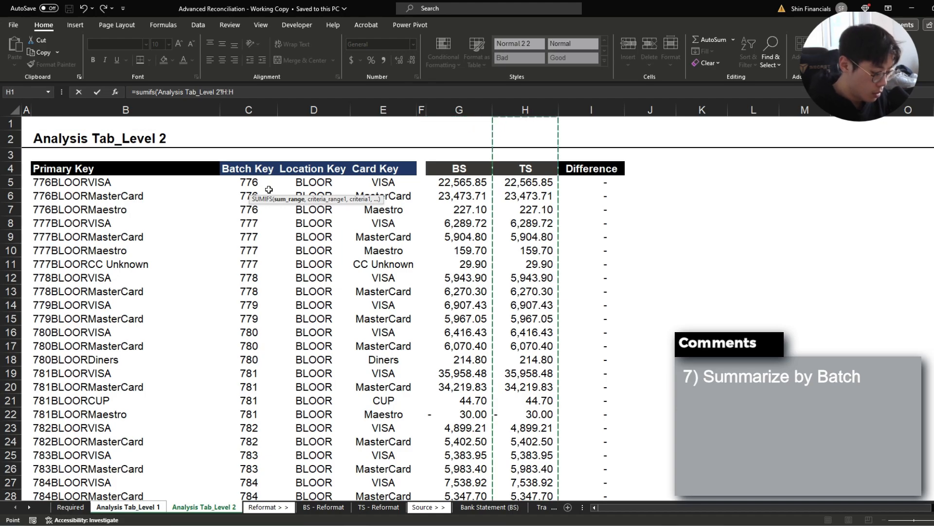
key("F4")
type(",")
Step: Use Analysis Tab_Level 2 column $C:$C as the criteria range with 0 as the criterion, and commit the D5 formula
key("Home")
key("Right")
key("Right")
key("Down")
key("Down")
key("ctrl+space")
key("F4")
type(",0)")
key("Return")
Step: Replace the criterion in the D5 SUMIFS with $B5# and apply Comma Style to the spilled TS amounts
key("Up")
key("F2")
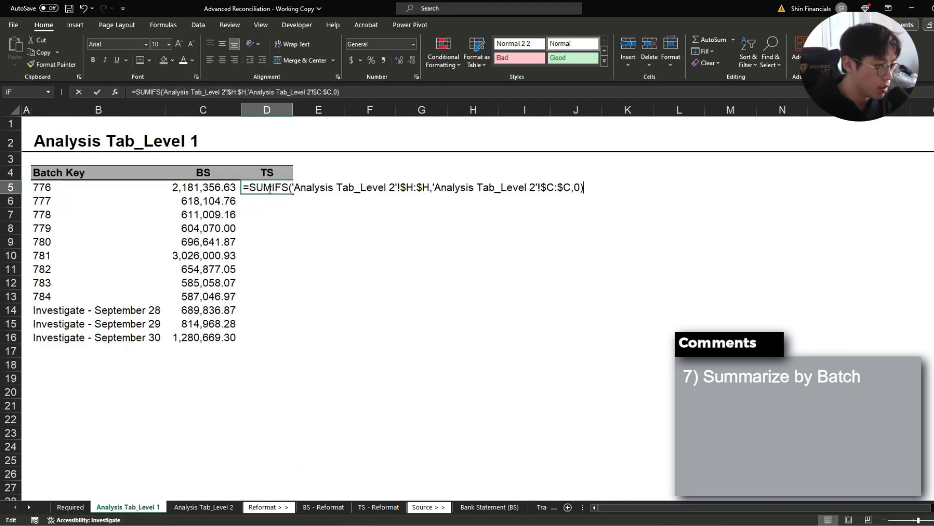
key("Left")
key("BackSpace")
type("$B5#")
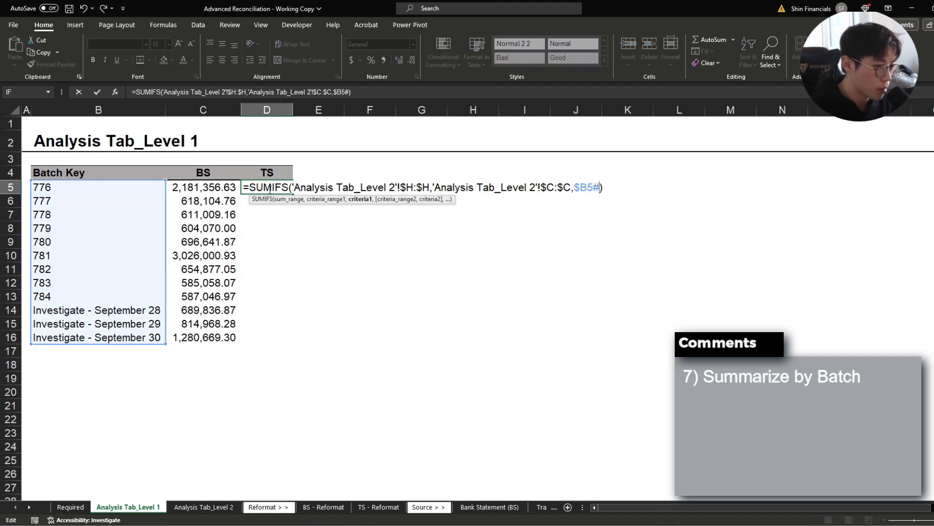
key("Return")
key("Up")
key("ctrl+shift+Down")
key("alt")
key("h")
key("k")
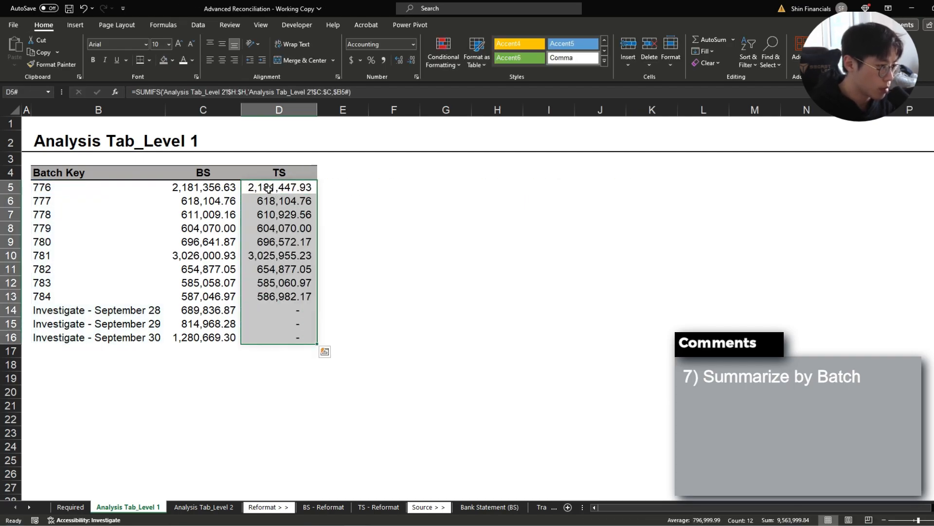
Step: Copy the TS header to E4, rename it Difference, and AutoFit the column width
key("Up")
key("ctrl+c")
key("Right")
key("ctrl+v")
type("Difference")
key("Return")
key("Up")
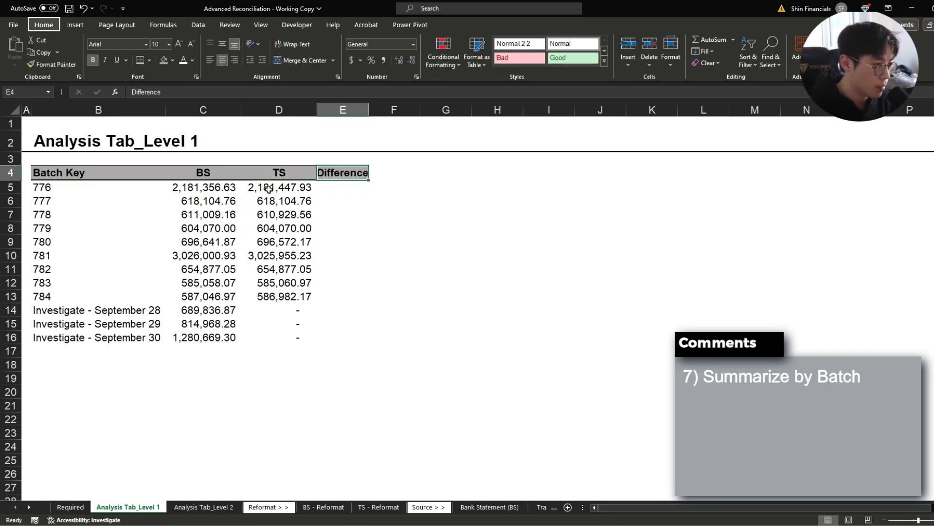
key("alt+h")
key("o")
key("i")
Step: Enter a formula in E5 that subtracts the TS amount in D5 from the BS amount in C5
key("Down")
type("=")
key("Left")
key("Left")
type("-")
key("Left")
key("Return")
Step: Change the E5 formula to the spill references =C5#-D5# and save the workbook
key("Up")
key("F2")
key("Left")
key("Left")
key("Left")
type("#")
key("Right")
key("Right")
key("Right")
type("#")
key("Return")
key("Up")
key("ctrl+s")
Step: Apply Comma Style to the Difference values in E5:E16
key("ctrl+shift+Down")
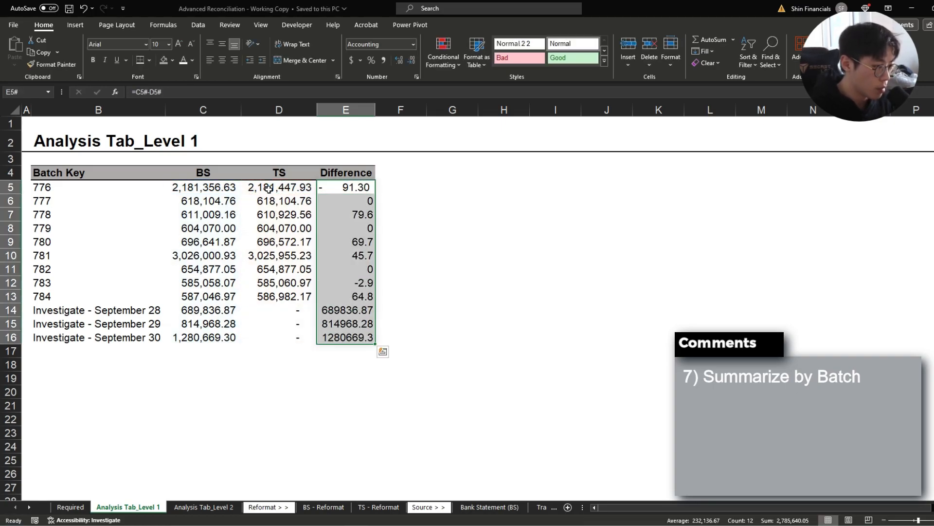
key("alt+h")
key("k")
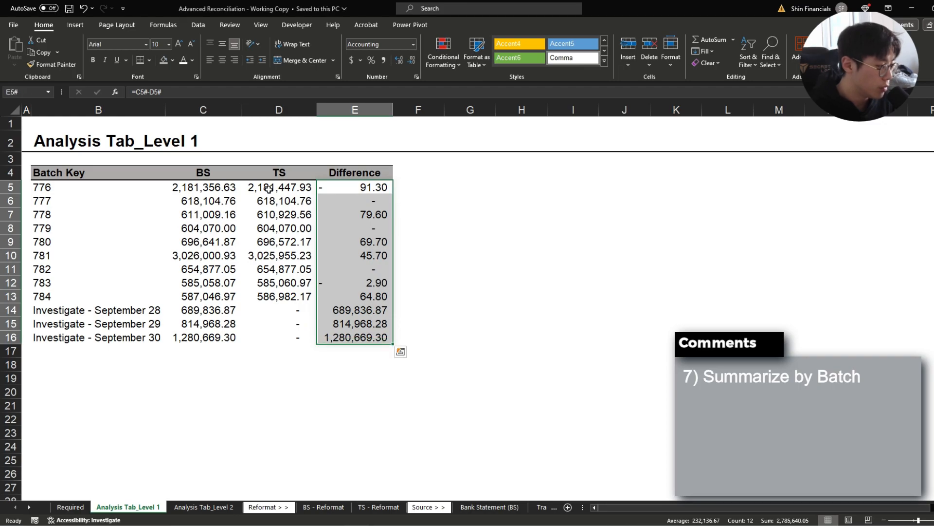
Step: Add thin borders to the summary cells B5:E16 and save the workbook
key("ctrl+Down")
key("ctrl+s")
key("Left")
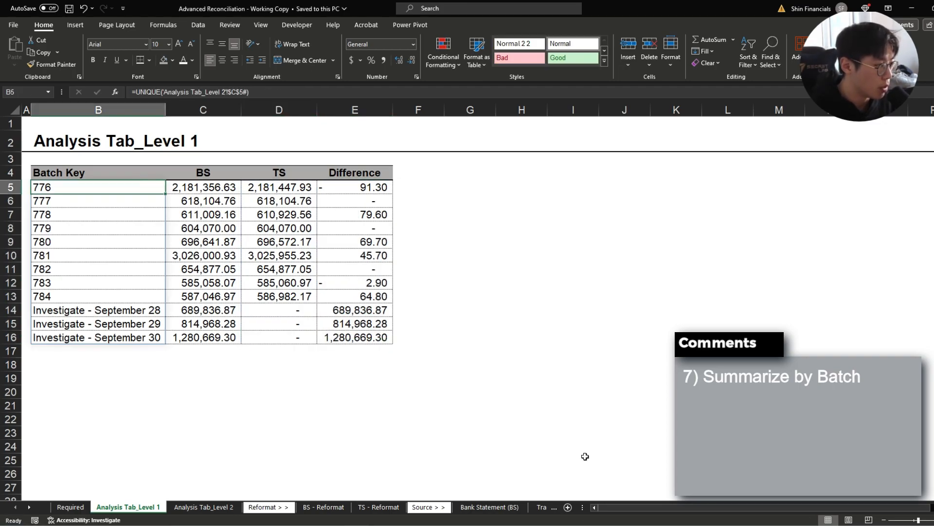
key("Left")
key("Right")
Step: Turn on filters for the header row 4 of the table in Analysis Tab_Level 2
key("ctrl+Page_Down")
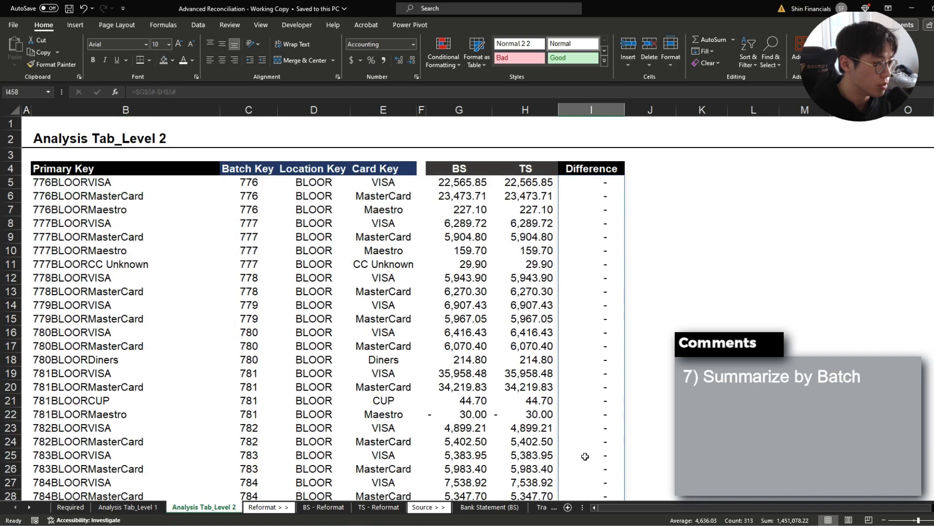
key("Down")
key("shift+space")
key("ctrl+shift+Down")
key("ctrl+shift+l")
key("Up")
key("Up")
key("Down")
key("Down")
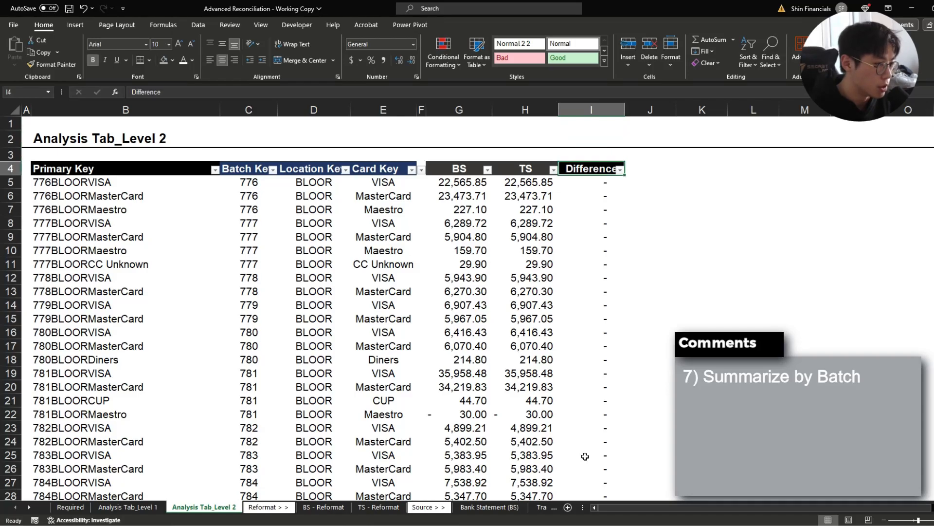
Step: Filter the Difference column in Analysis Tab_Level 2 to exclude the zero differences shown as a dash
key("alt+Down")
key("Down")
key("Down")
key("Down")
key("Down")
key("Down")
key("Down")
key("Down")
key("Down")
key("Down")
key("Down")
key("Return")
Step: Filter the Batch Key column to show only batch 776
key("Left")
key("Left")
key("Left")
key("Left")
key("Left")
key("Left")
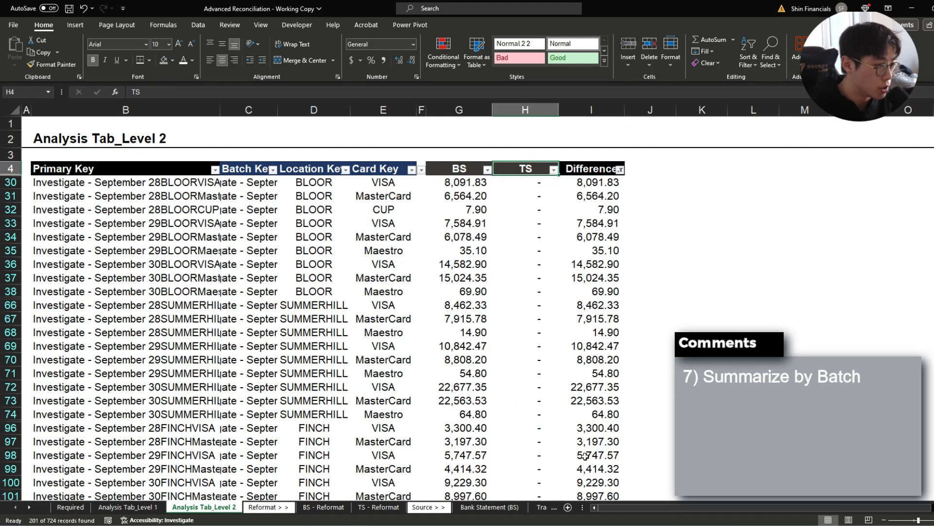
key("alt+Down")
key("space")
key("Down")
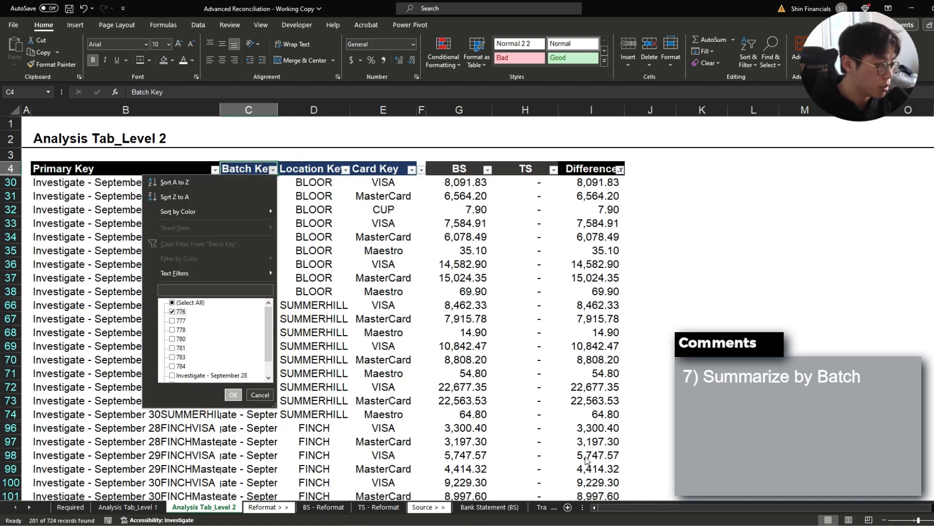
key("Return")
Step: Check the sum of batch 776's filtered differences against Analysis Tab_Level 1 and save the workbook
key("Down")
key("Right")
key("Right")
key("Right")
key("Right")
key("Right")
key("Right")
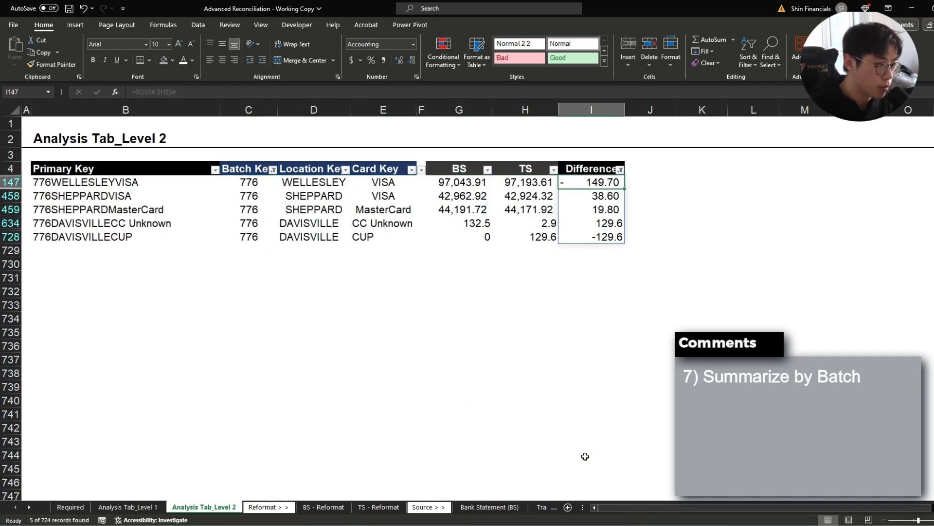
key("ctrl+shift+Down")
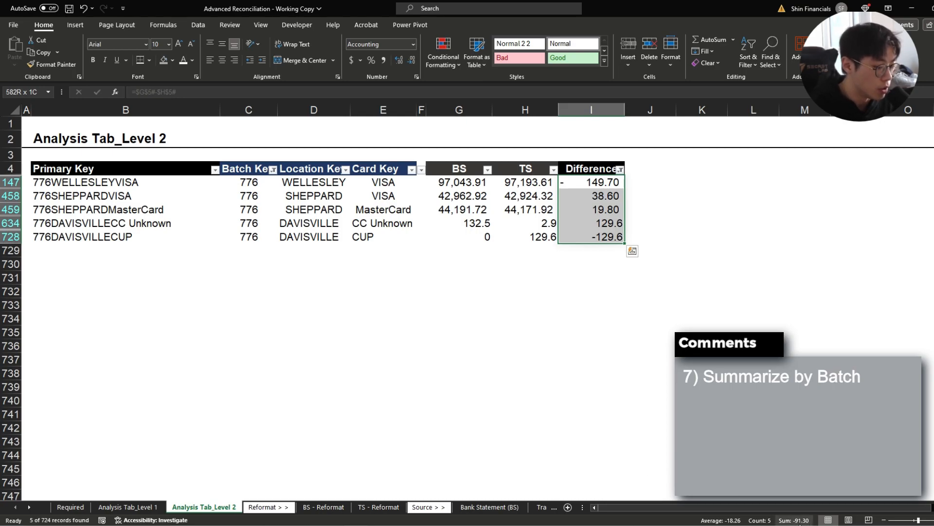
key("ctrl+Page_Up")
key("ctrl+s")
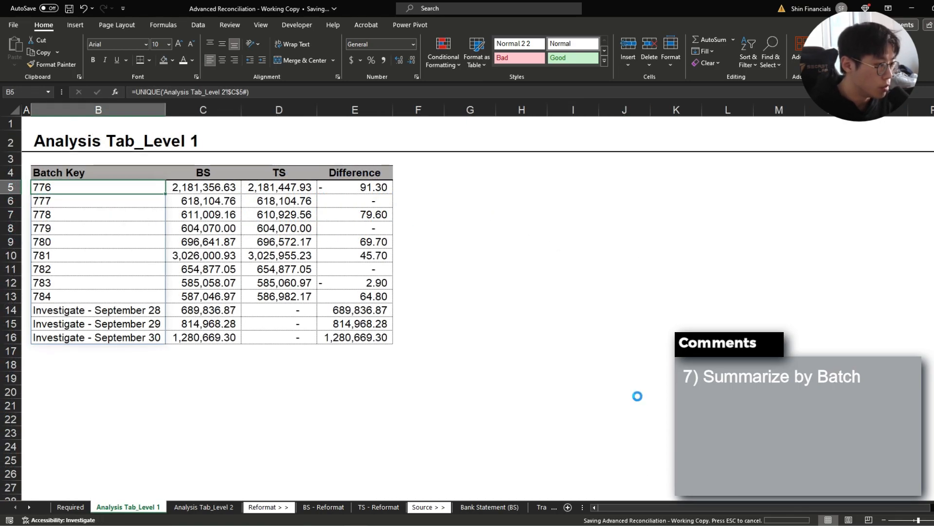
Step: Examine batch keys 776 to 784 in the Level 1 summary and the empty area beneath the table
key("shift+Down")
key("shift+Down")
key("shift+Down")
key("shift+Down")
key("shift+Down")
key("shift+Down")
key("shift+Down")
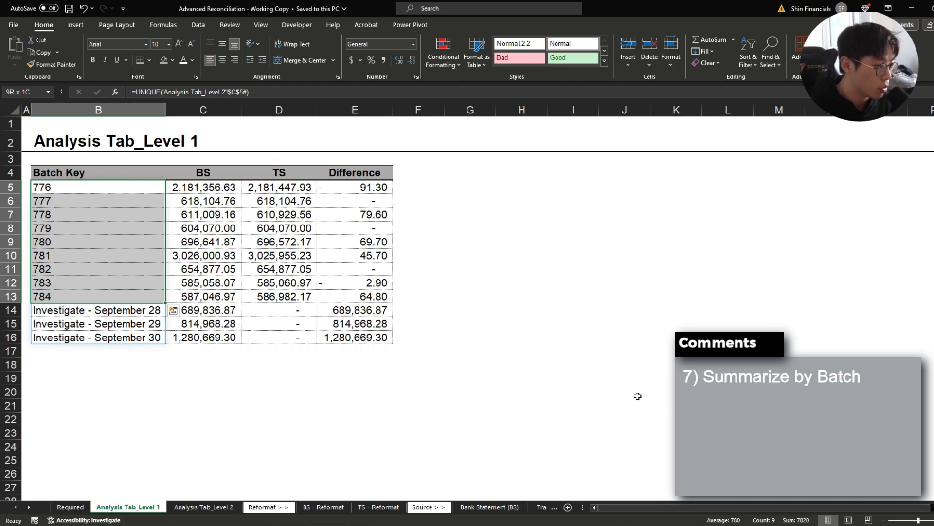
key("Right")
key("Left")
key("Down")
key("Down")
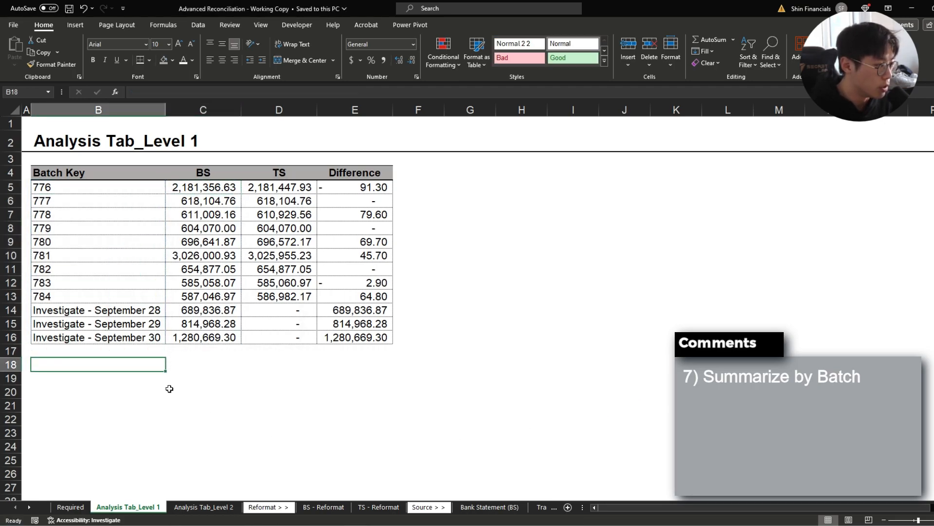
left_click(222, 378)
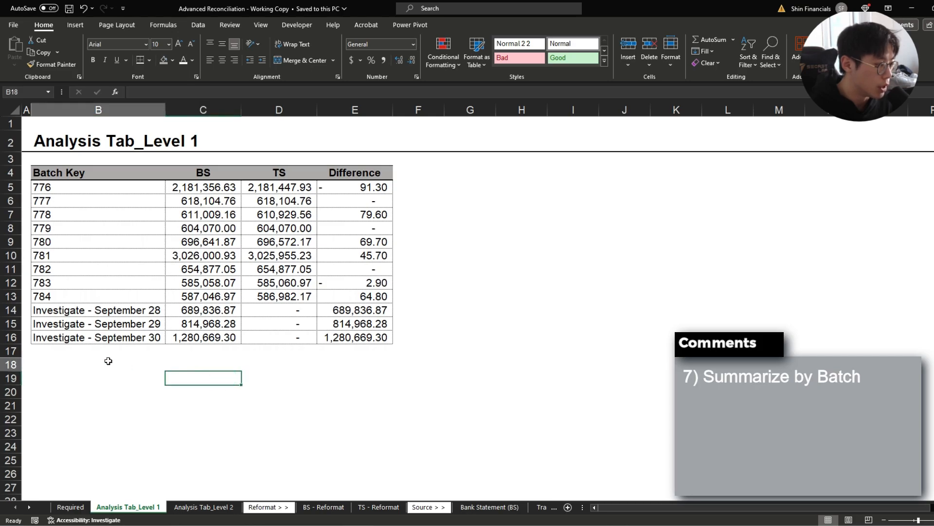
left_click_drag(109, 361, 342, 434)
left_click(337, 413)
Step: Compare the filtered differences in Analysis Tab_Level 2 with the batch summary table on Analysis Tab_Level 1
left_click(203, 506)
left_click_drag(597, 155, 593, 251)
left_click(593, 222)
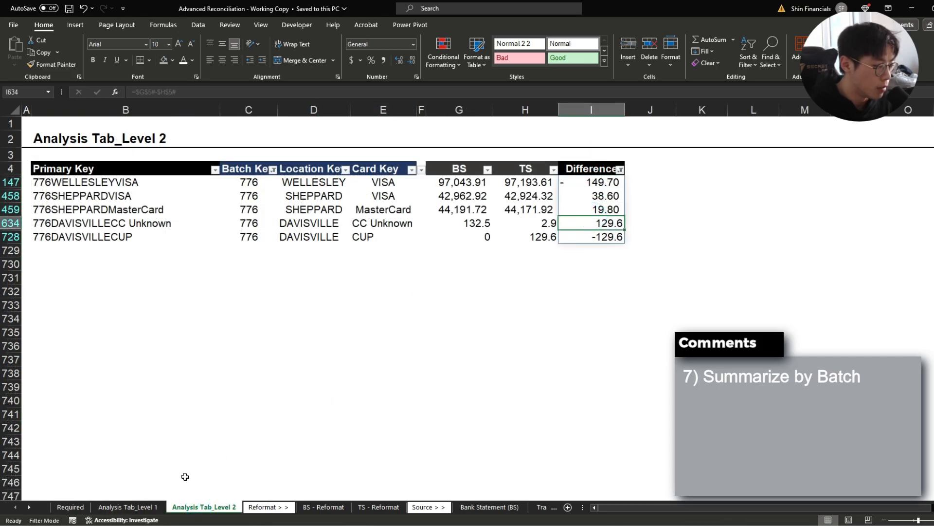
left_click(128, 507)
left_click_drag(35, 119, 413, 372)
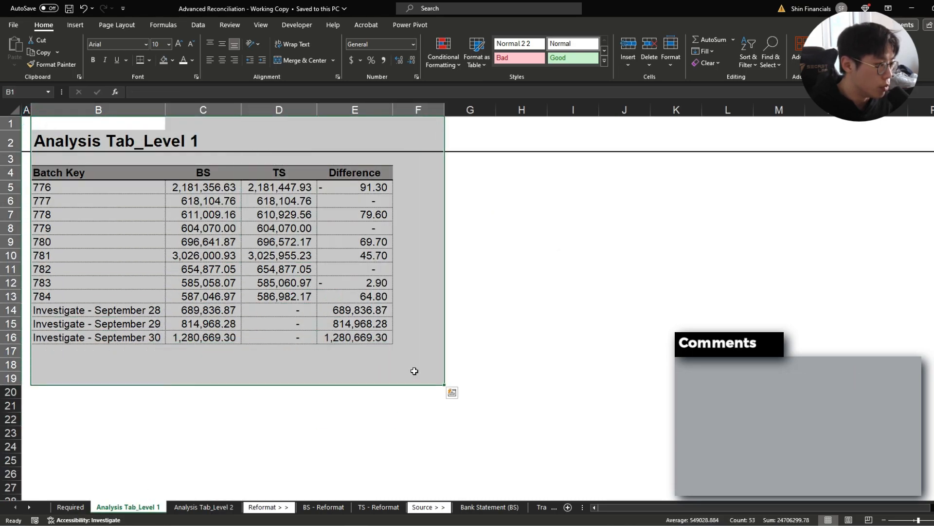
left_click(412, 370)
left_click_drag(58, 172, 369, 341)
left_click(360, 337)
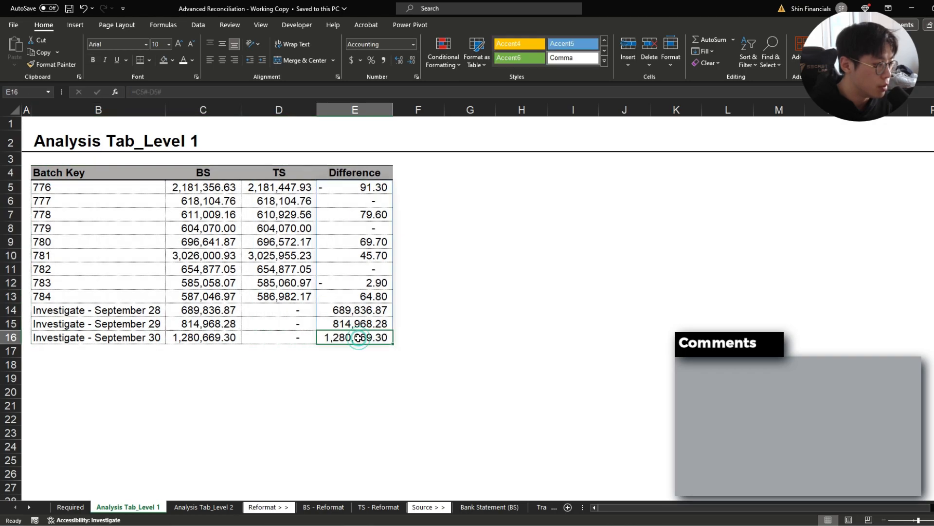
Step: Examine the Level 1 differences for batches 776 to 784 and the Investigate rows for September 28 to 30
left_click(88, 189)
left_click(133, 243)
left_click(104, 295)
left_click_drag(366, 297, 371, 188)
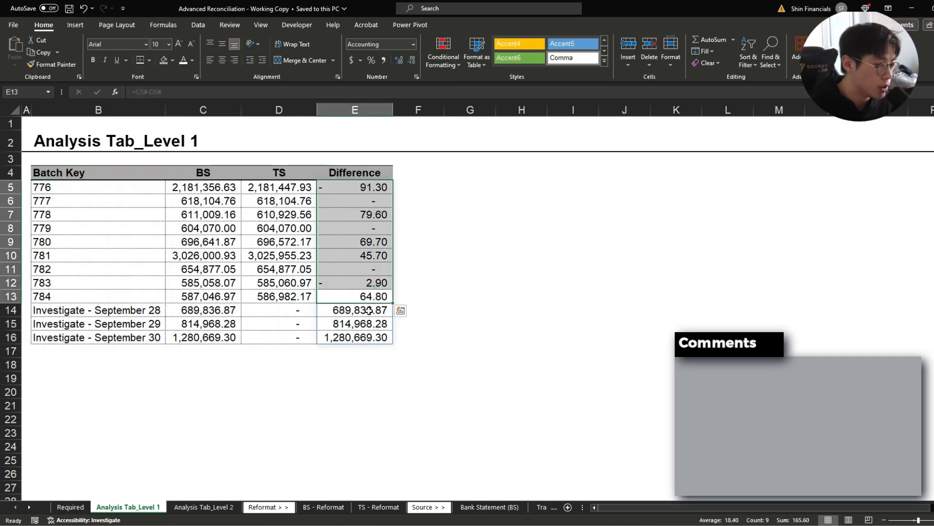
left_click(368, 310)
left_click_drag(128, 311, 380, 347)
left_click(124, 308)
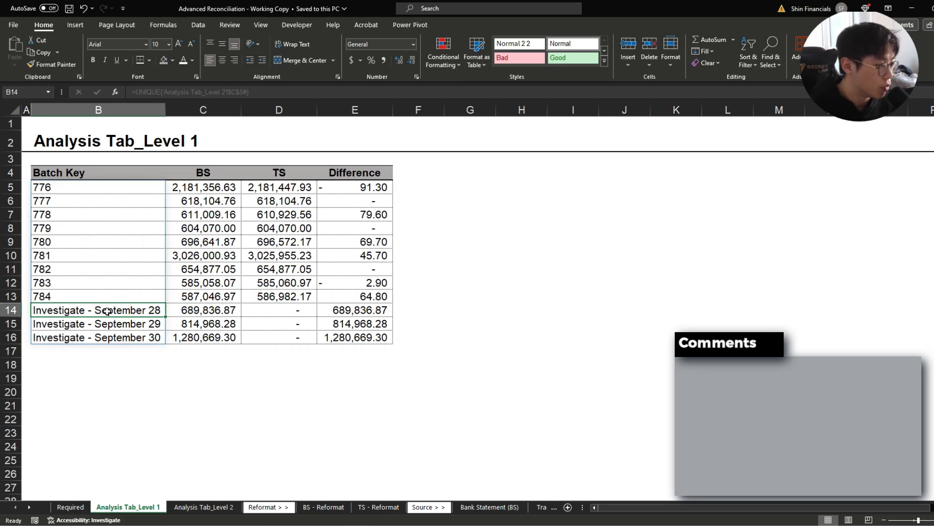
left_click(141, 338)
left_click_drag(361, 187, 369, 292)
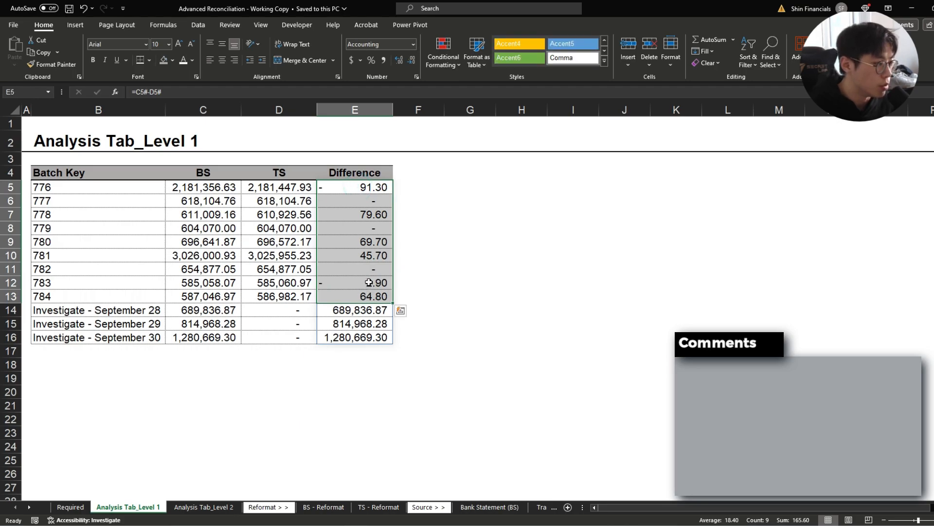